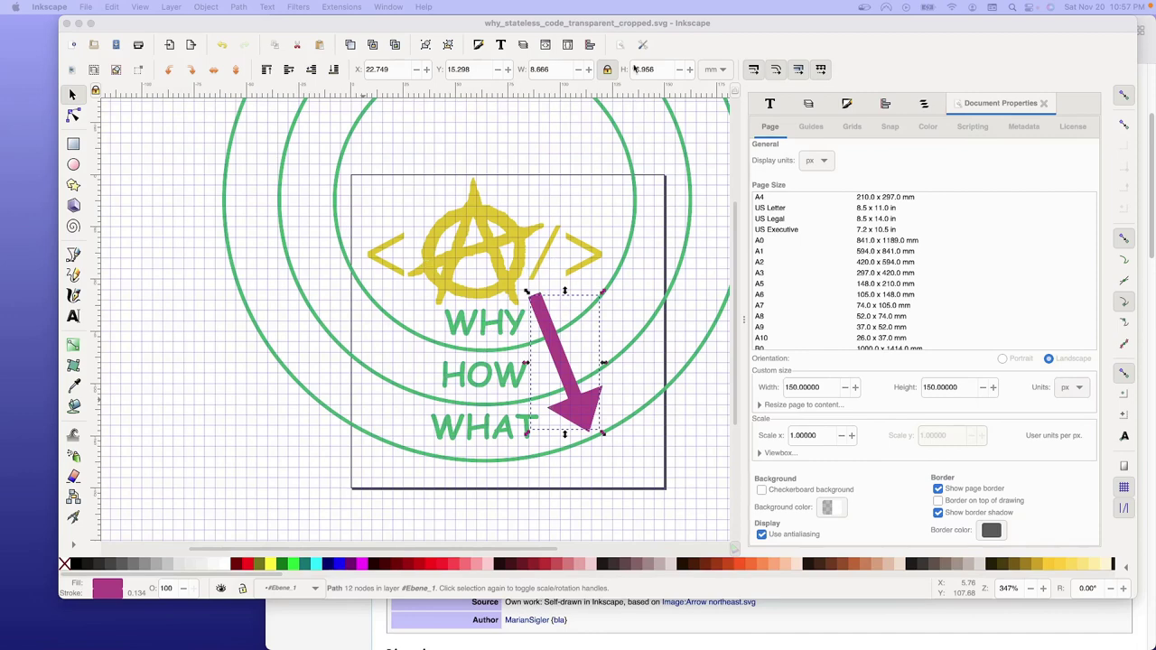
# Focus the Inkscape window and deselect the purple arrow.
pyautogui.click(632, 22)
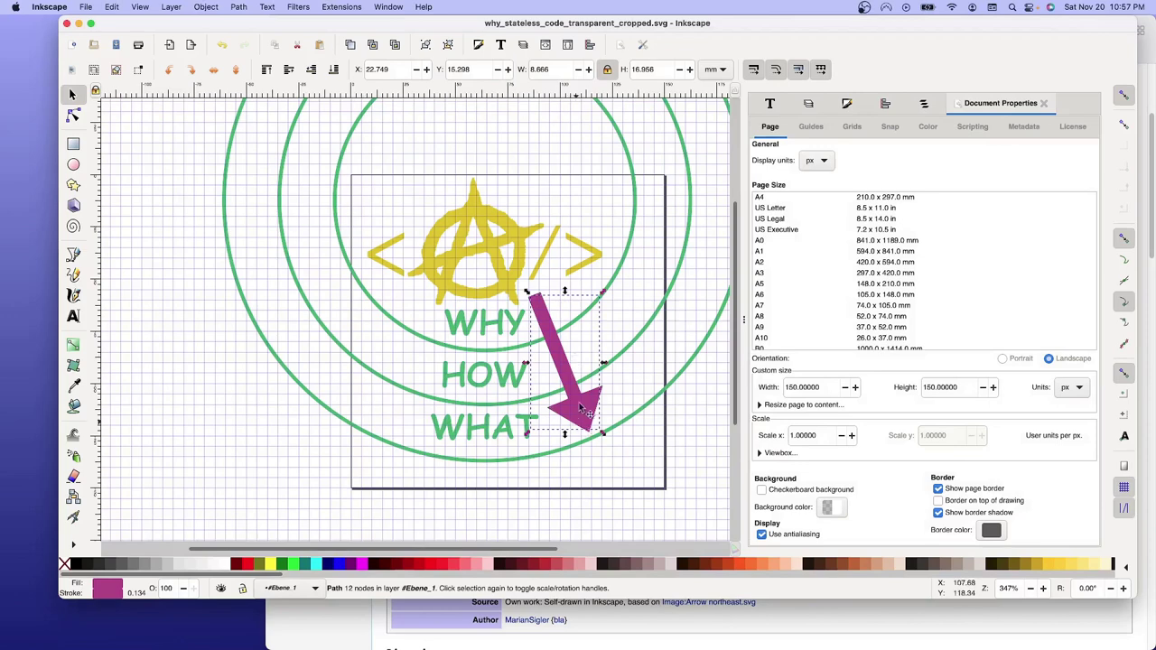
pyautogui.click(597, 463)
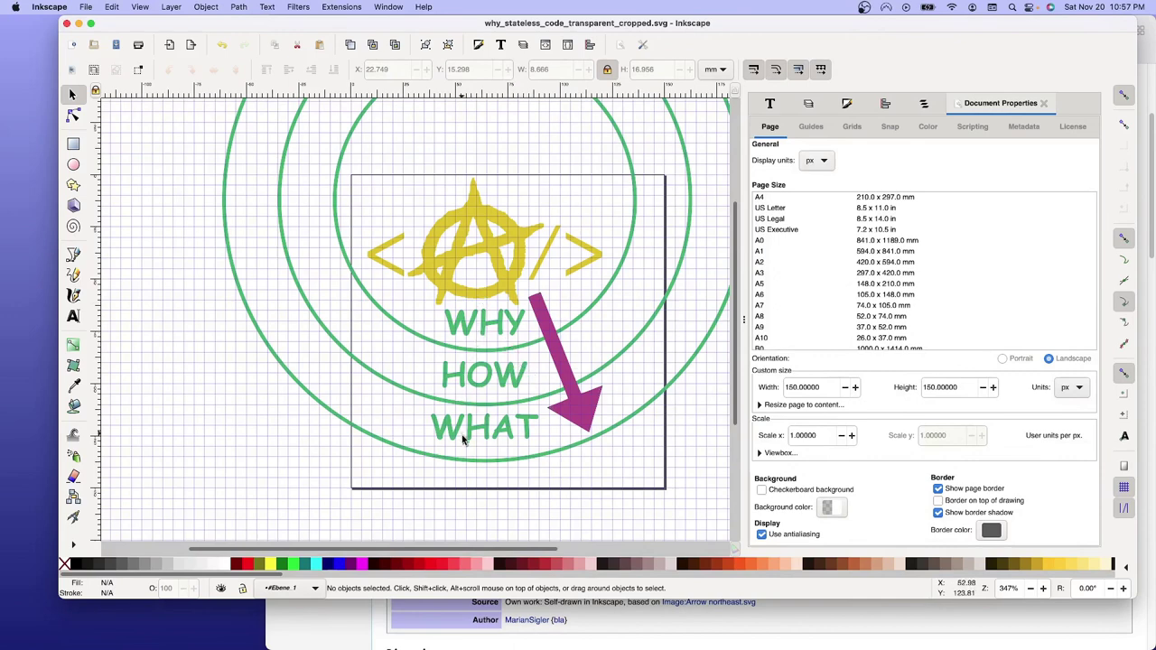
pyautogui.scroll(-3, 465, 439)
pyautogui.scroll(1, 466, 441)
pyautogui.scroll(2, 466, 440)
# Save As why_stateless_code.svg, dropping _transparent_cropped and replacing the existing file.
pyautogui.click(86, 8)
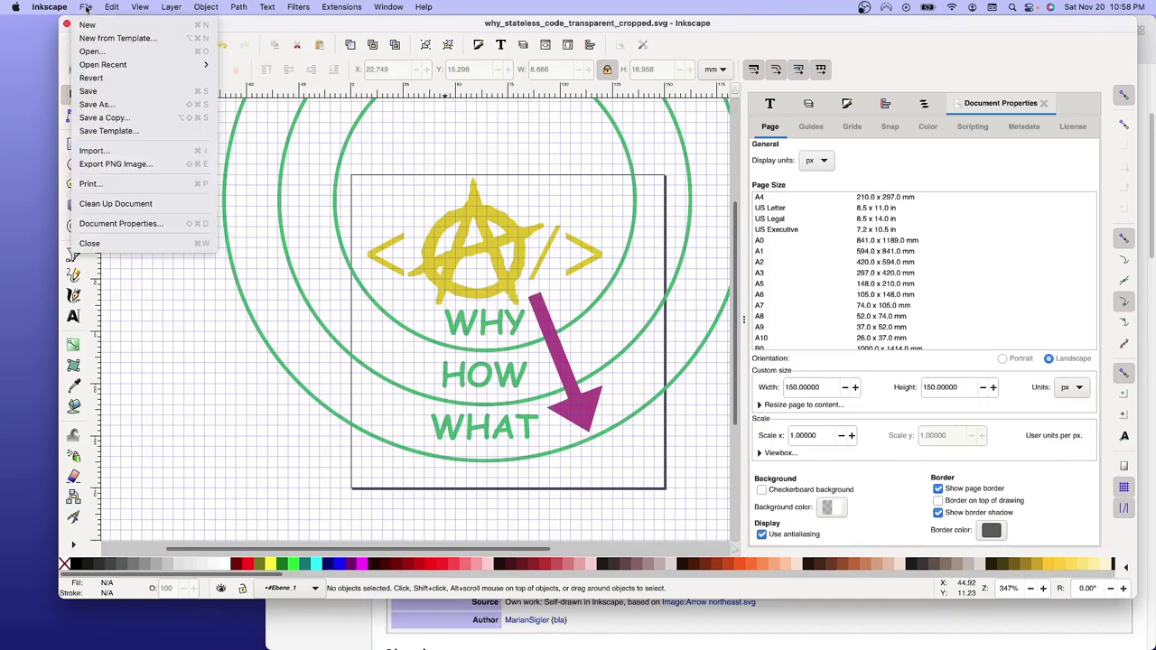
pyautogui.click(93, 109)
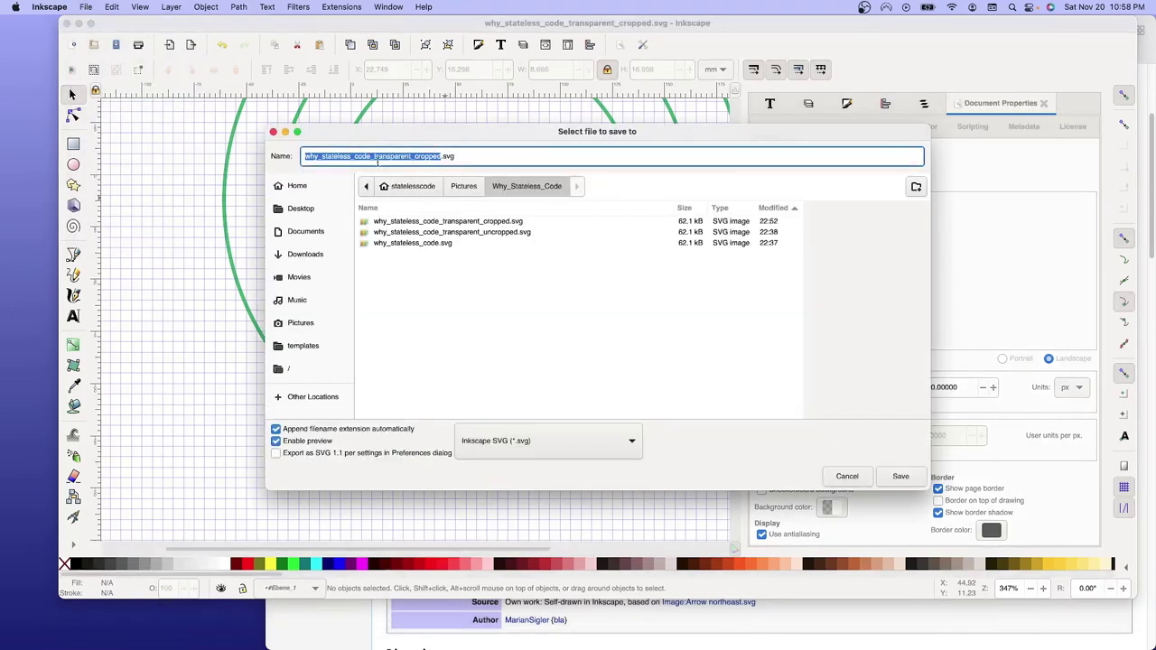
pyautogui.click(371, 157)
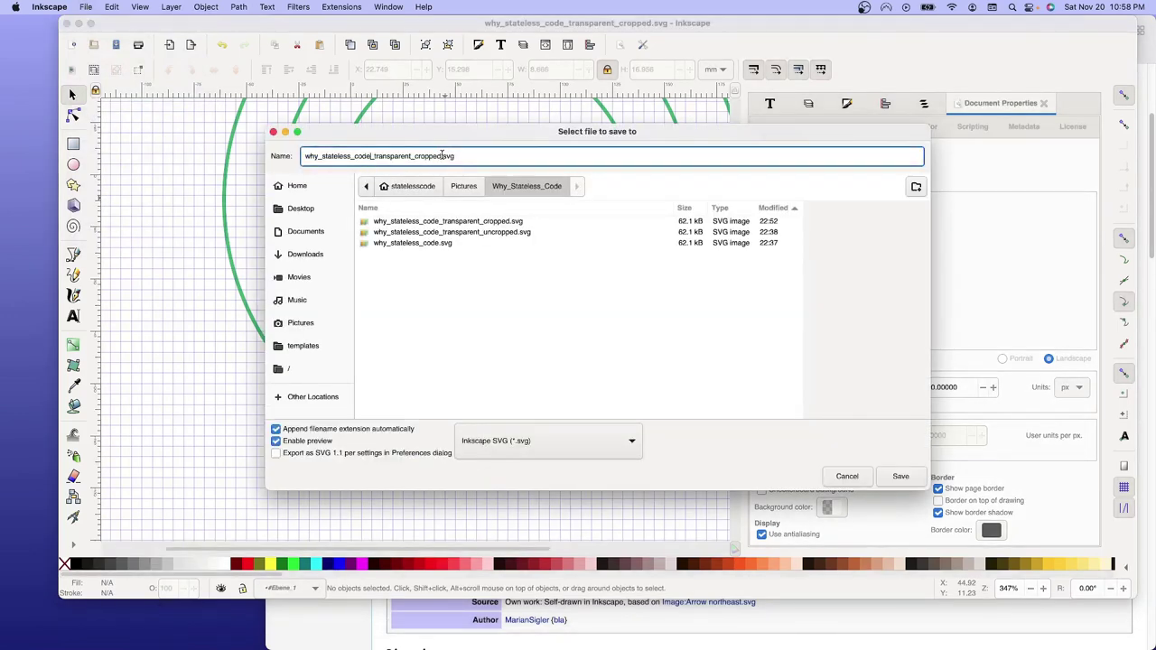
pyautogui.keyDown('shift'); pyautogui.click(442, 156); pyautogui.keyUp('shift')
pyautogui.press('BackSpace')
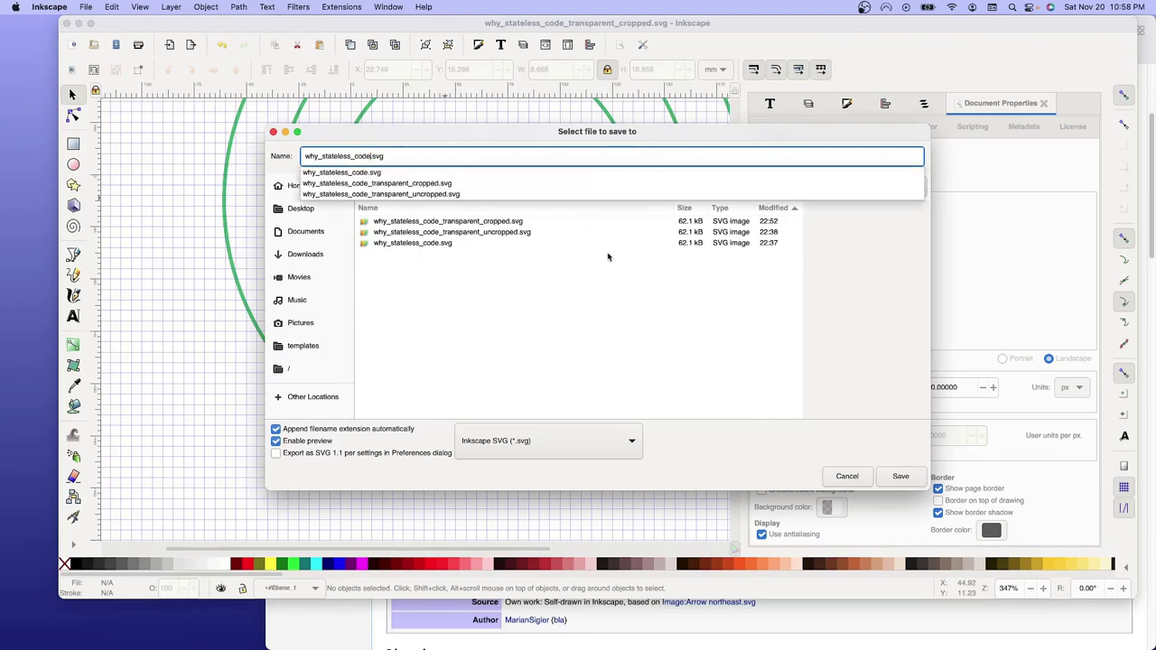
pyautogui.click(903, 481)
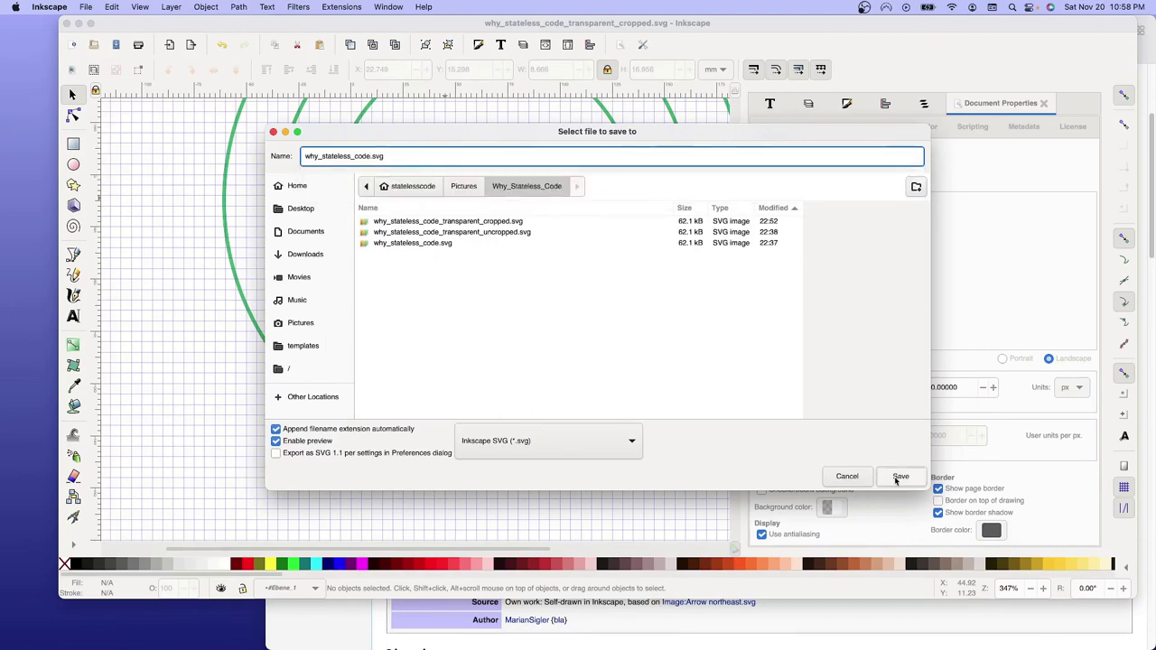
pyautogui.click(899, 477)
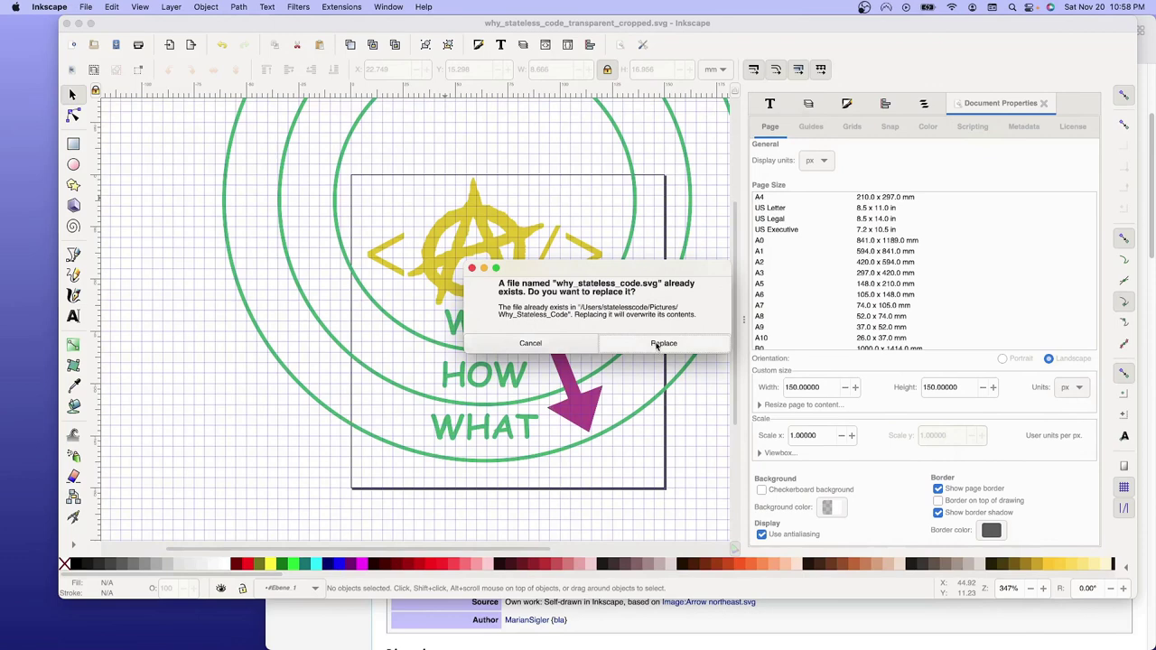
pyautogui.click(657, 344)
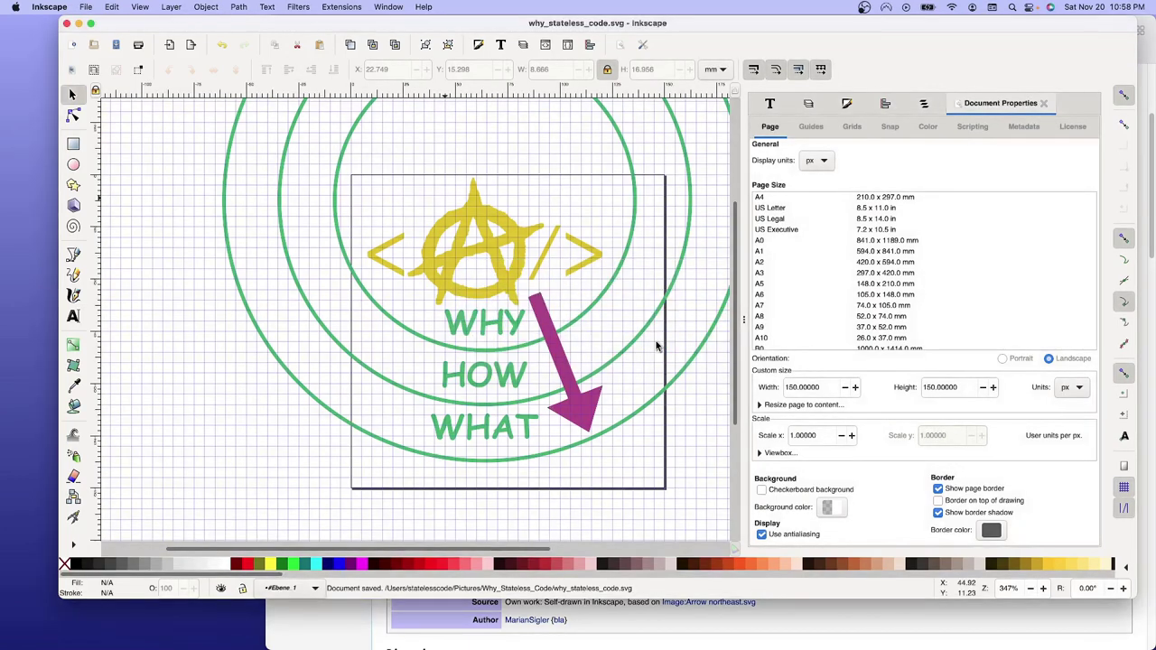
# Toggle the Arrow layer's lock and set up a new layer positioned below Logo.
pyautogui.click(808, 104)
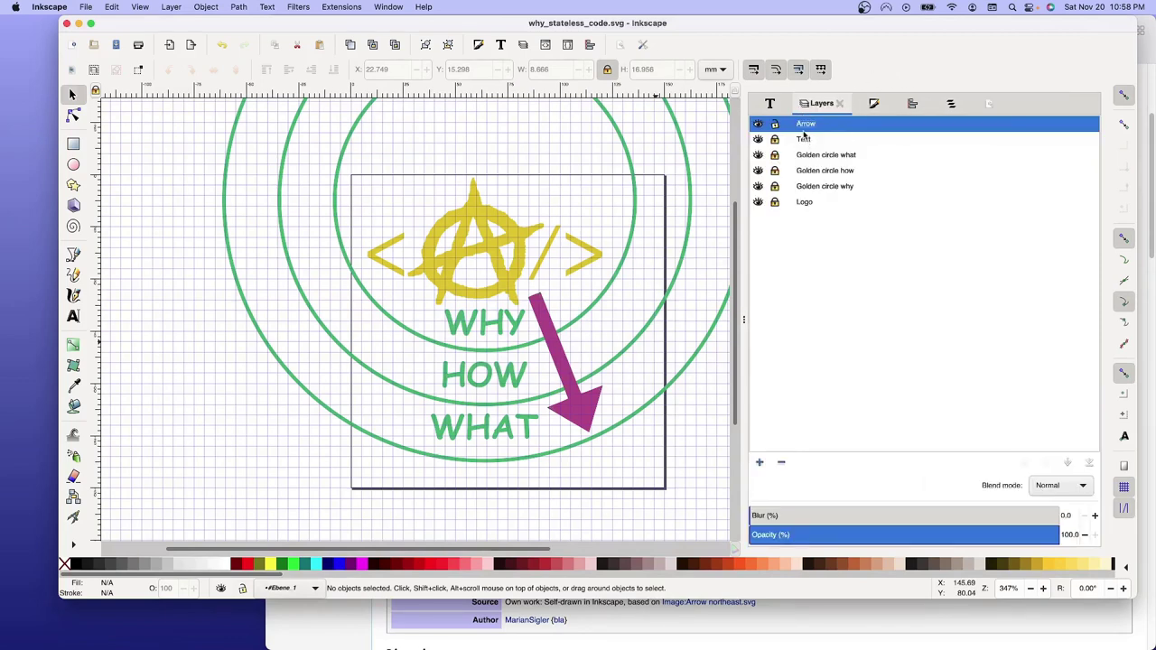
pyautogui.click(775, 125)
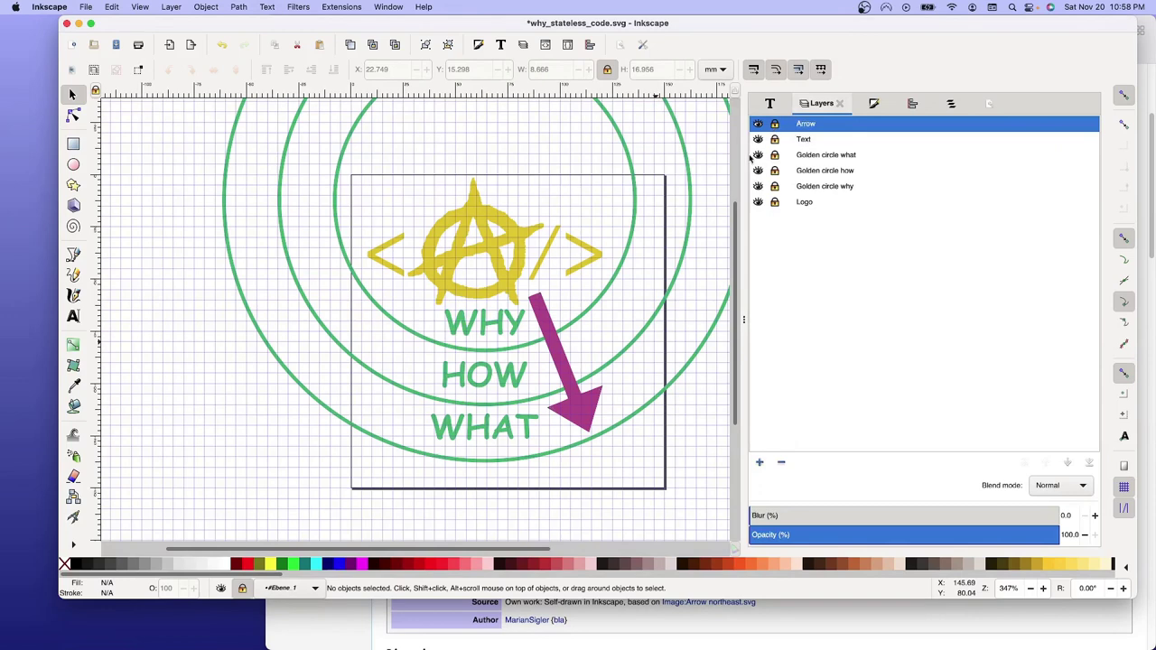
pyautogui.rightClick(802, 204)
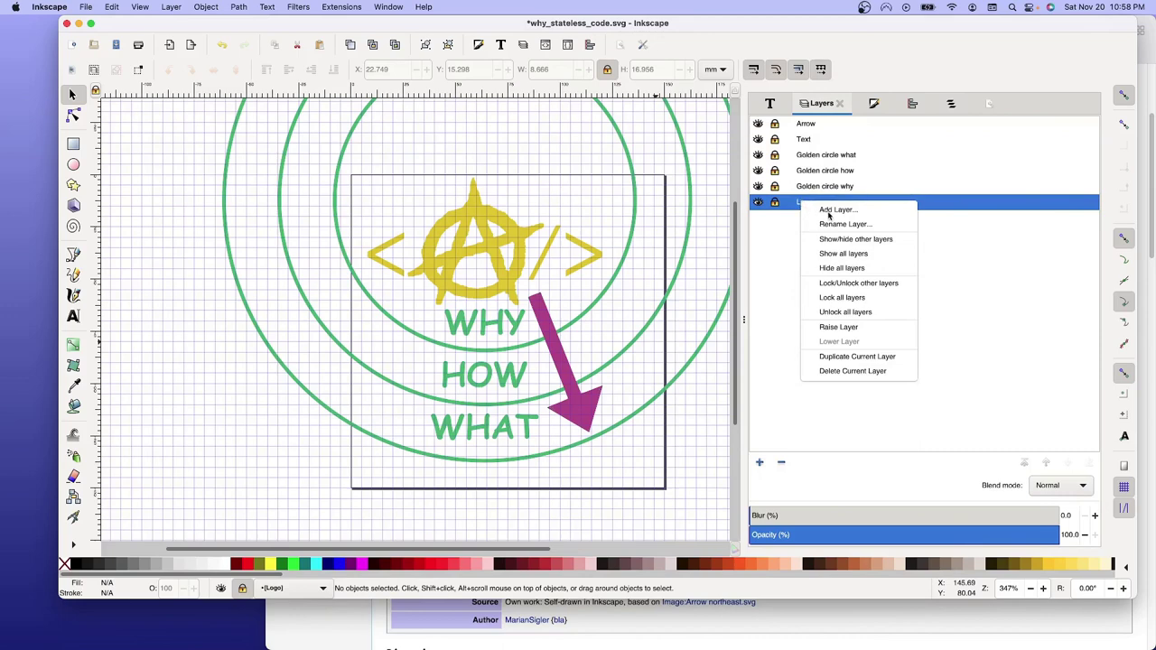
pyautogui.click(829, 211)
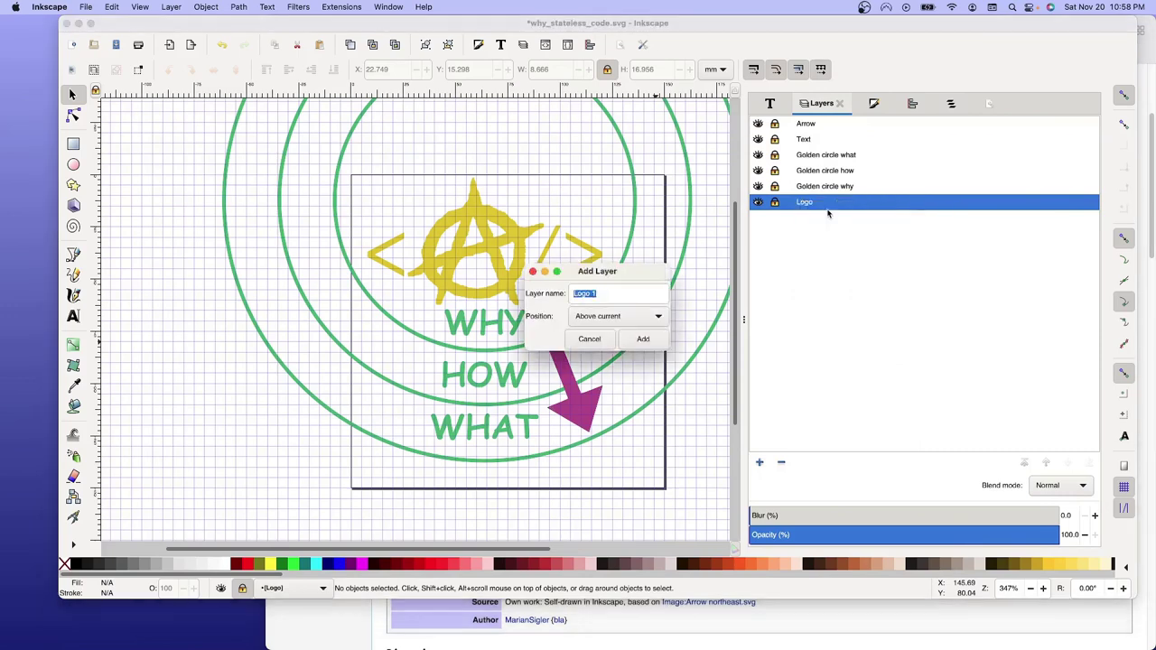
pyautogui.click(614, 321)
pyautogui.click(614, 318)
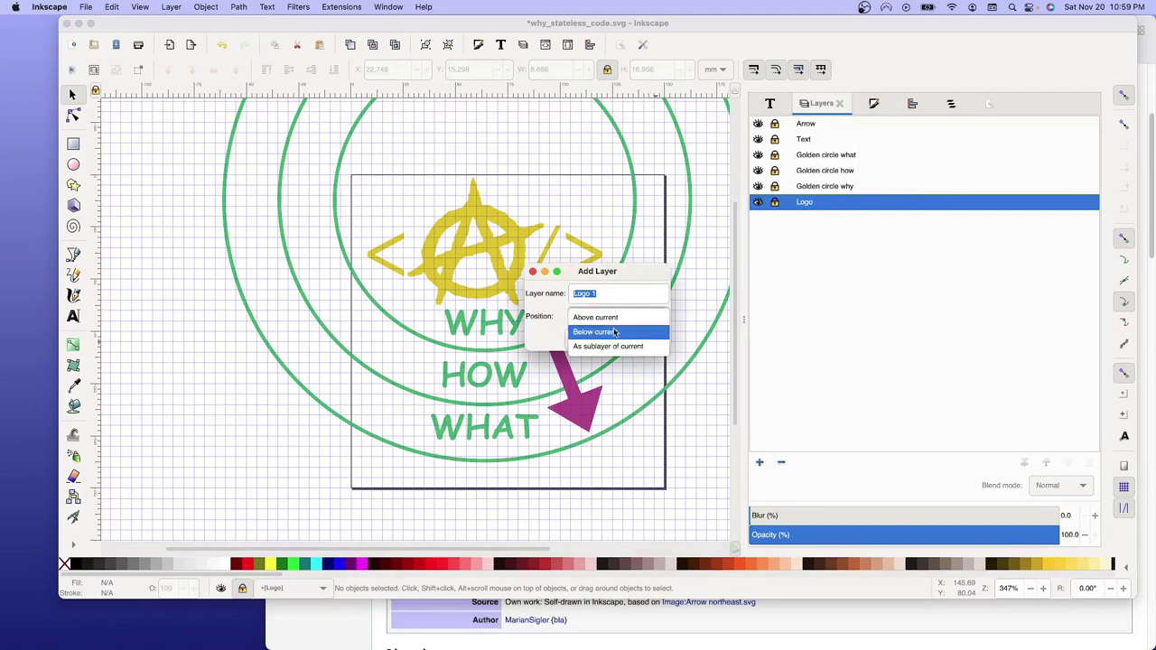
pyautogui.click(613, 331)
# Name the new layer Background and confirm it.
pyautogui.tripleClick(602, 291)
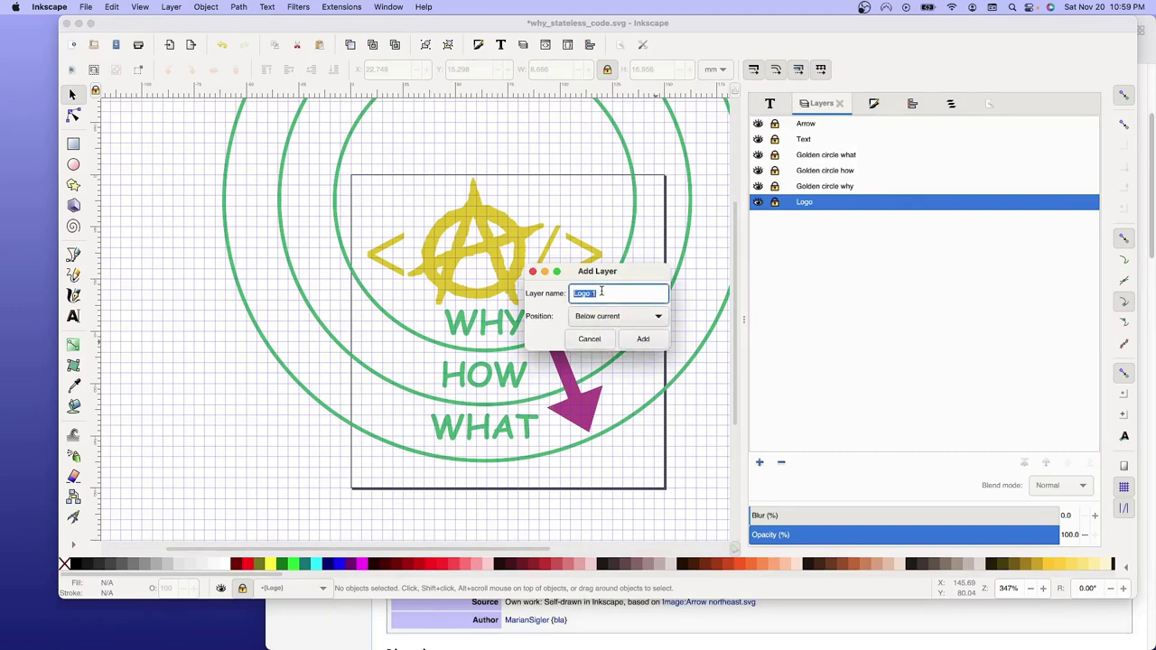
pyautogui.write('Background')
pyautogui.click(651, 347)
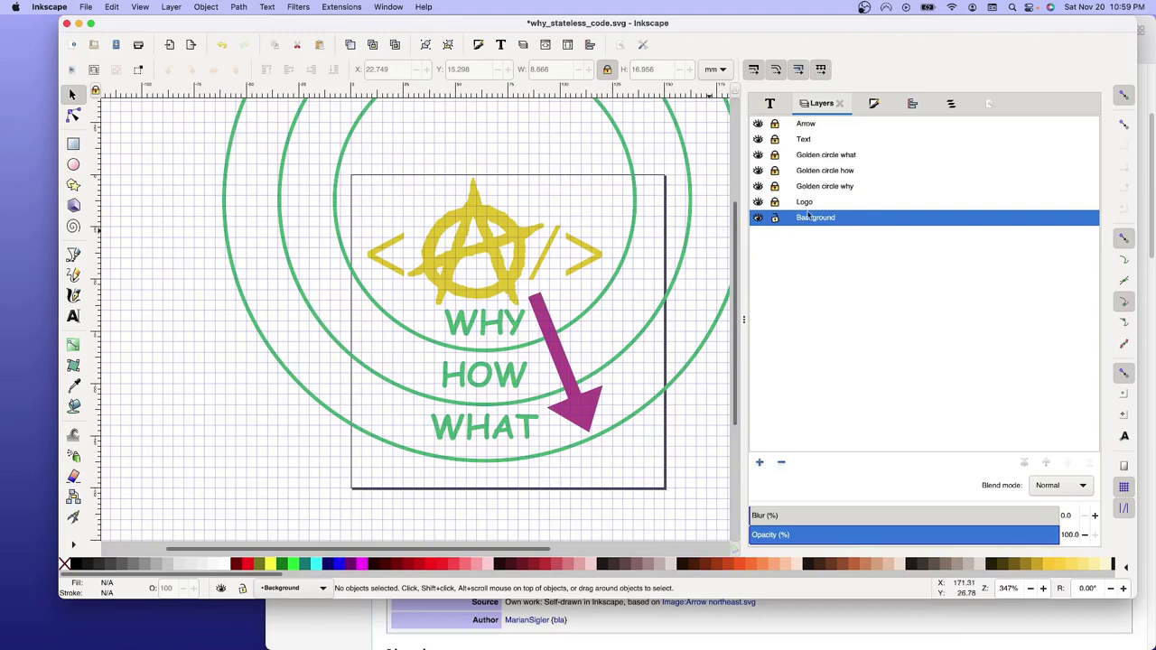
pyautogui.doubleClick(845, 223)
pyautogui.press('Return')
# Browse into the Square folder and open stateless_logo_square.svg in a second window.
pyautogui.click(74, 145)
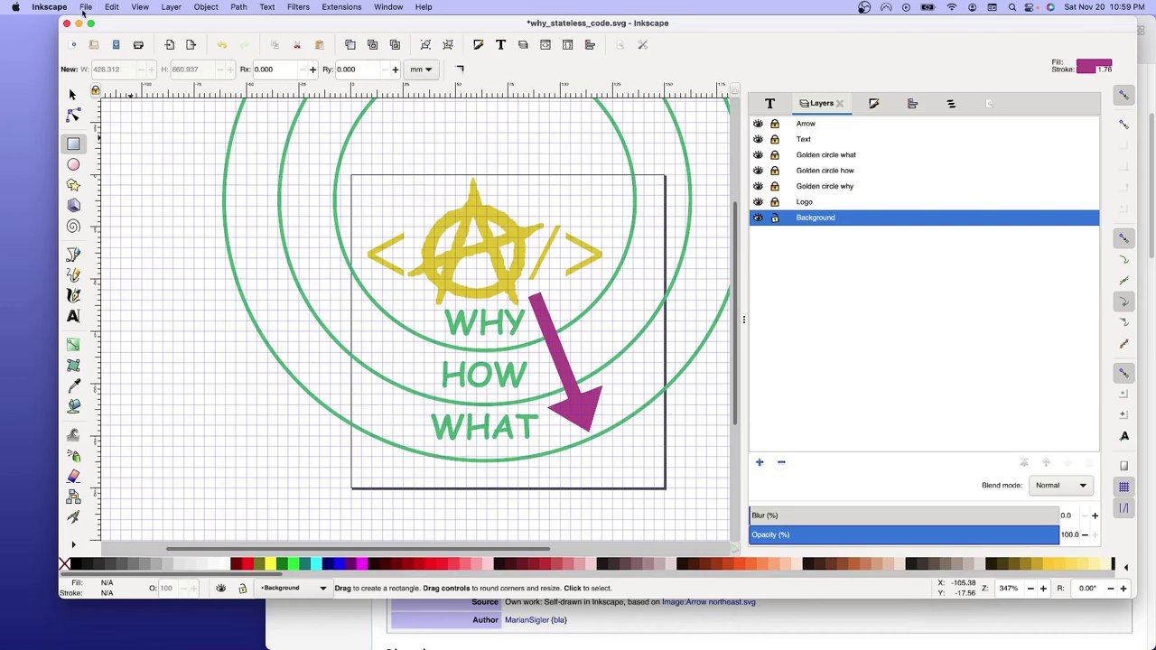
pyautogui.click(86, 8)
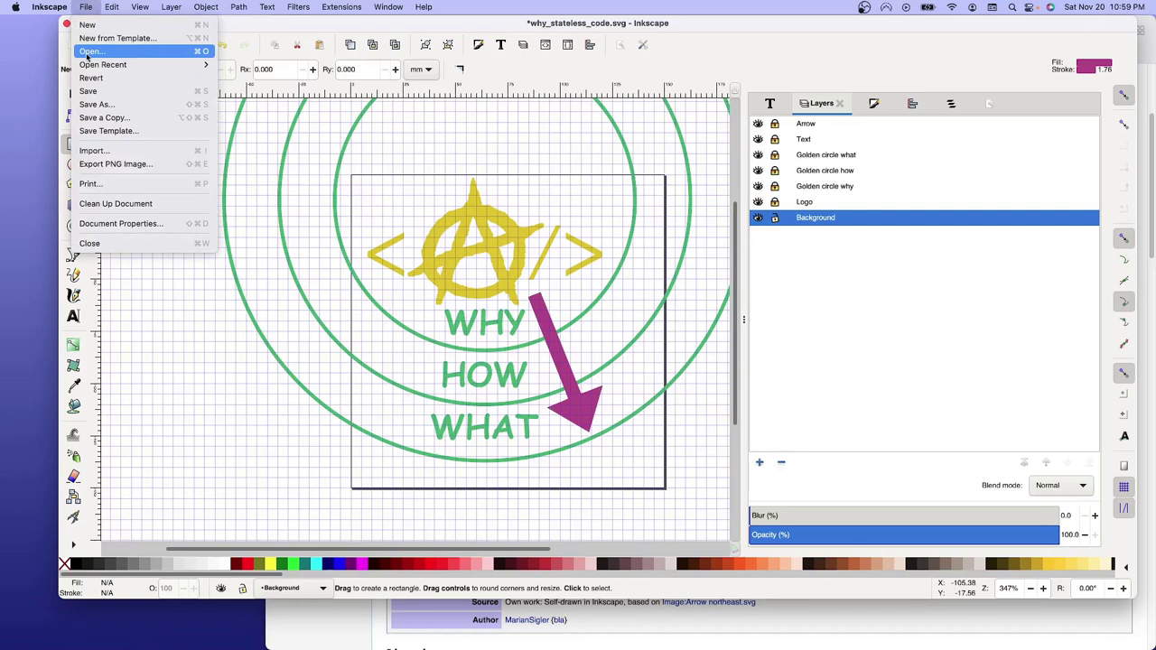
pyautogui.click(87, 51)
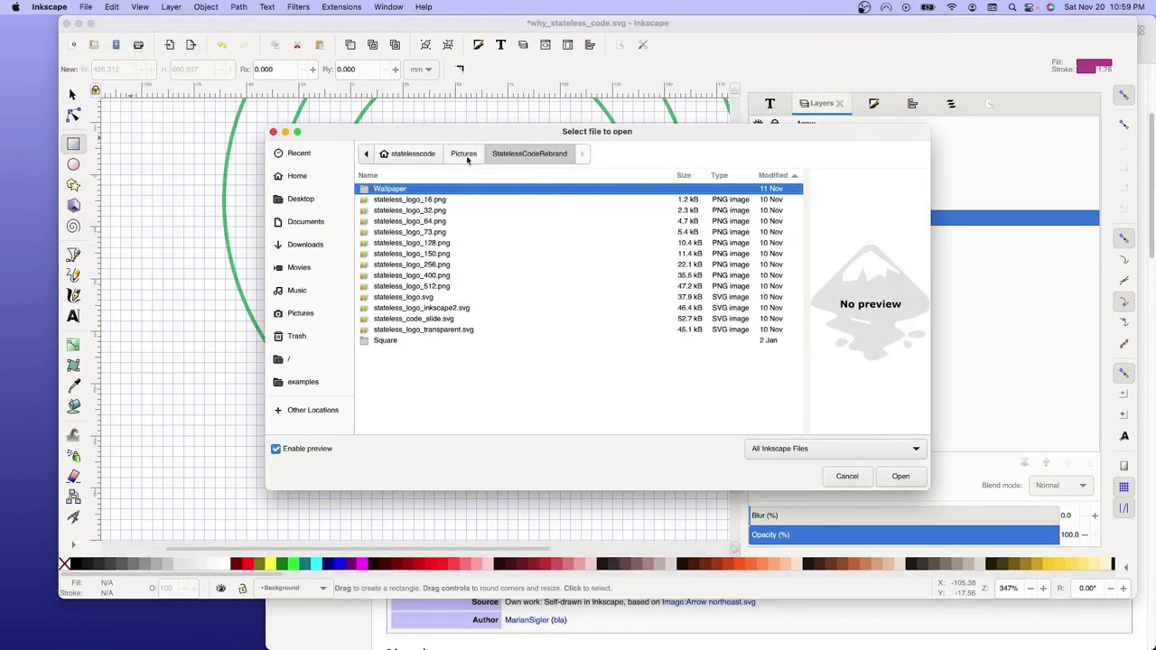
pyautogui.doubleClick(386, 341)
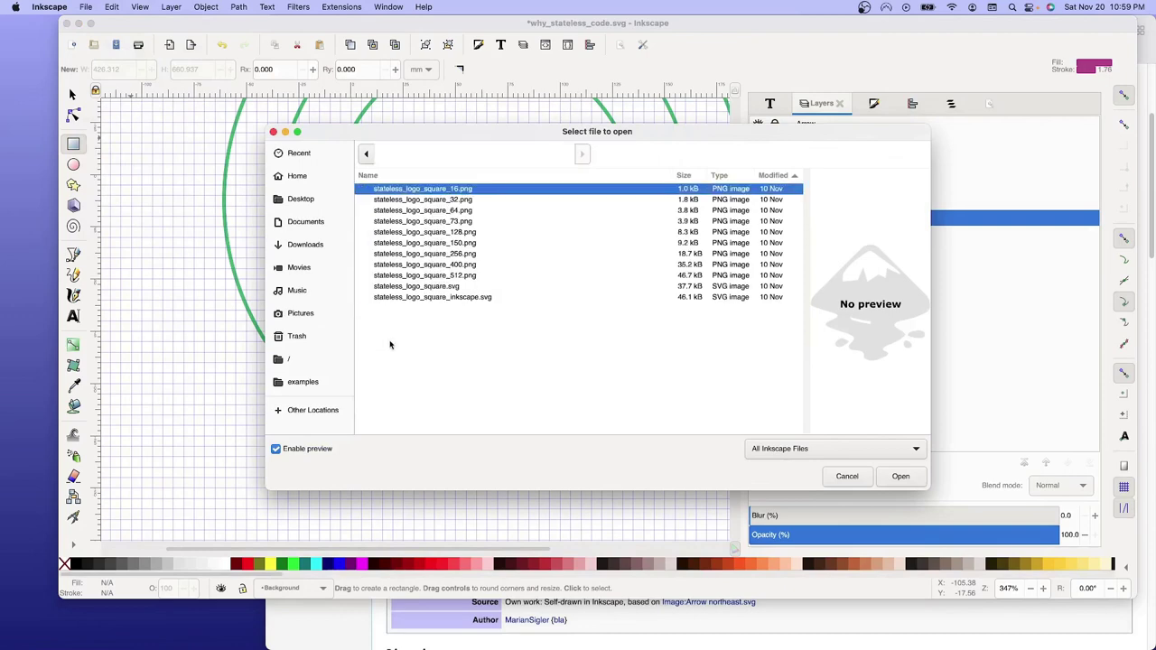
pyautogui.click(421, 289)
pyautogui.doubleClick(443, 287)
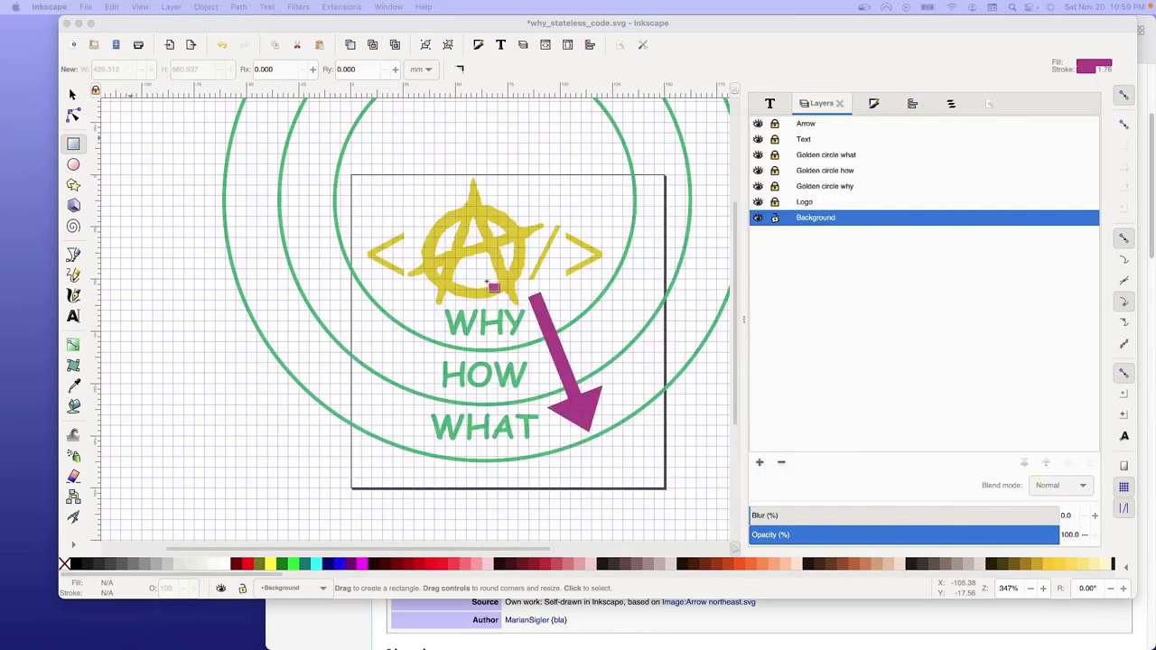
pyautogui.moveTo(492, 288); pyautogui.dragTo(153, 299)
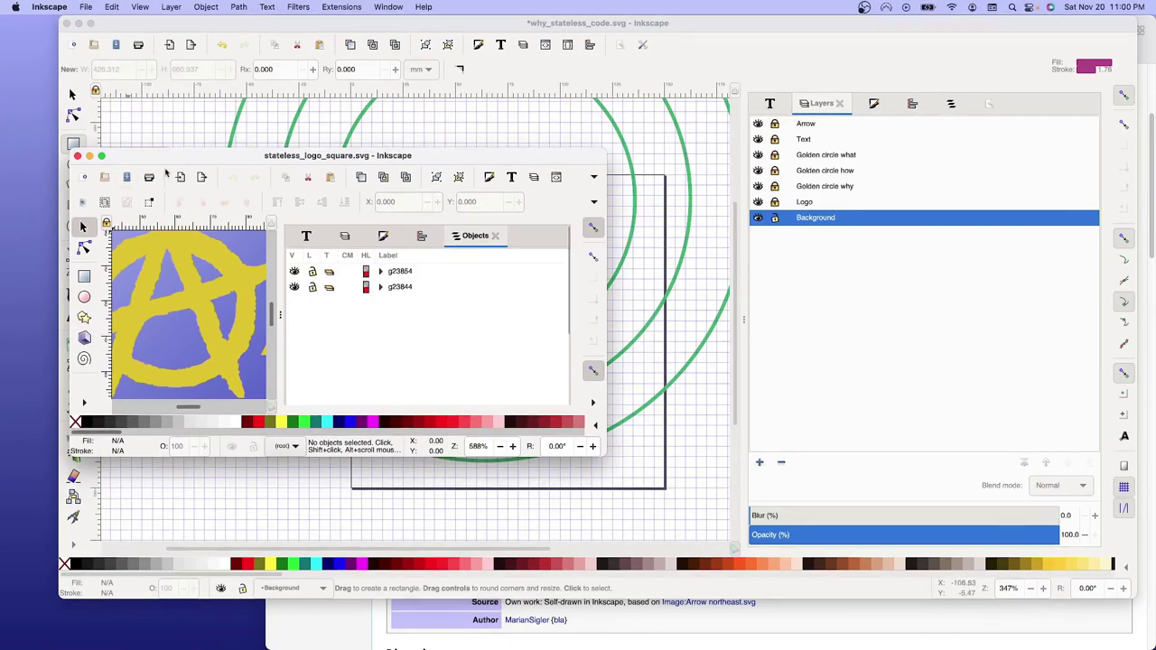
pyautogui.click(136, 172)
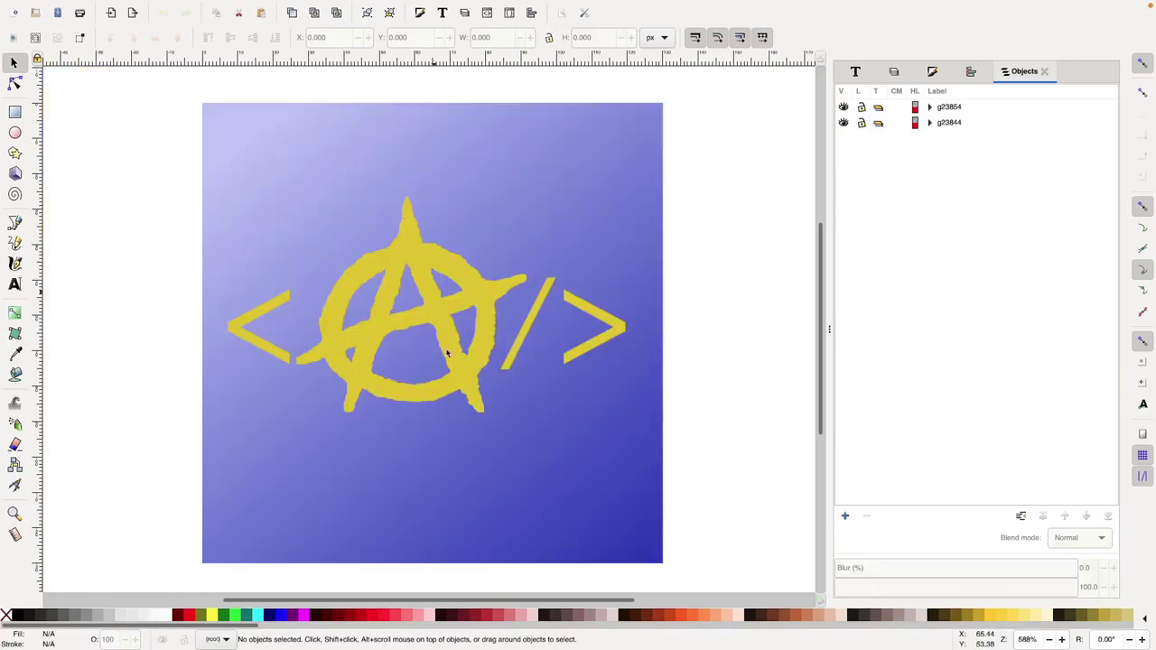
pyautogui.click(906, 72)
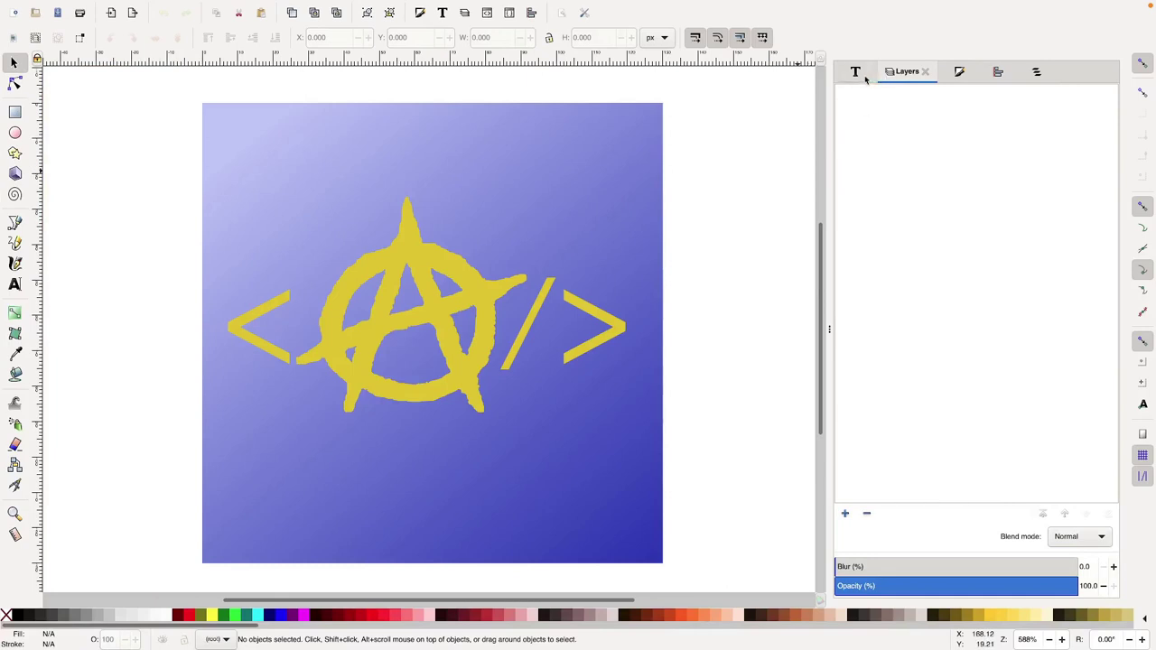
pyautogui.click(865, 79)
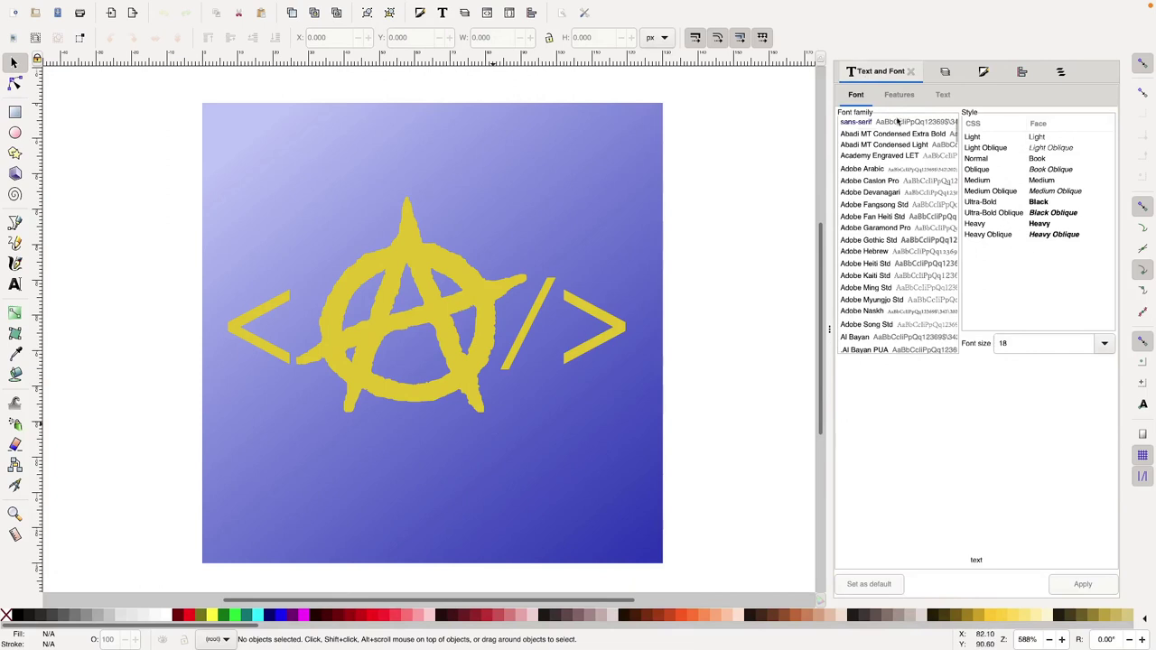
pyautogui.click(945, 72)
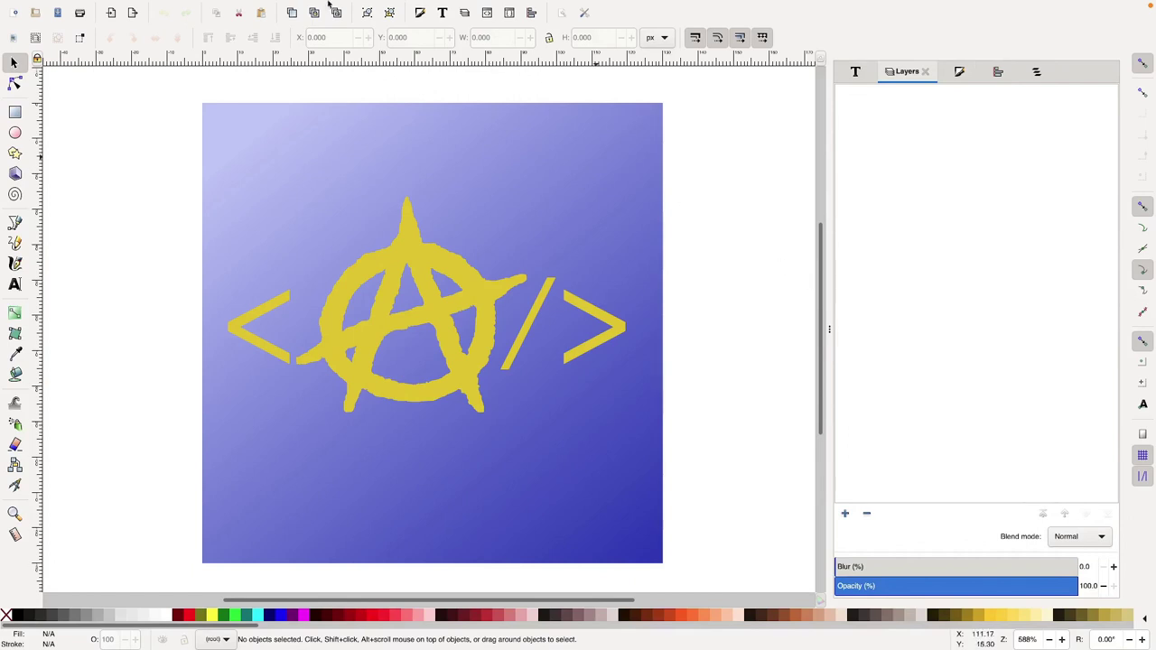
pyautogui.moveTo(328, 3)
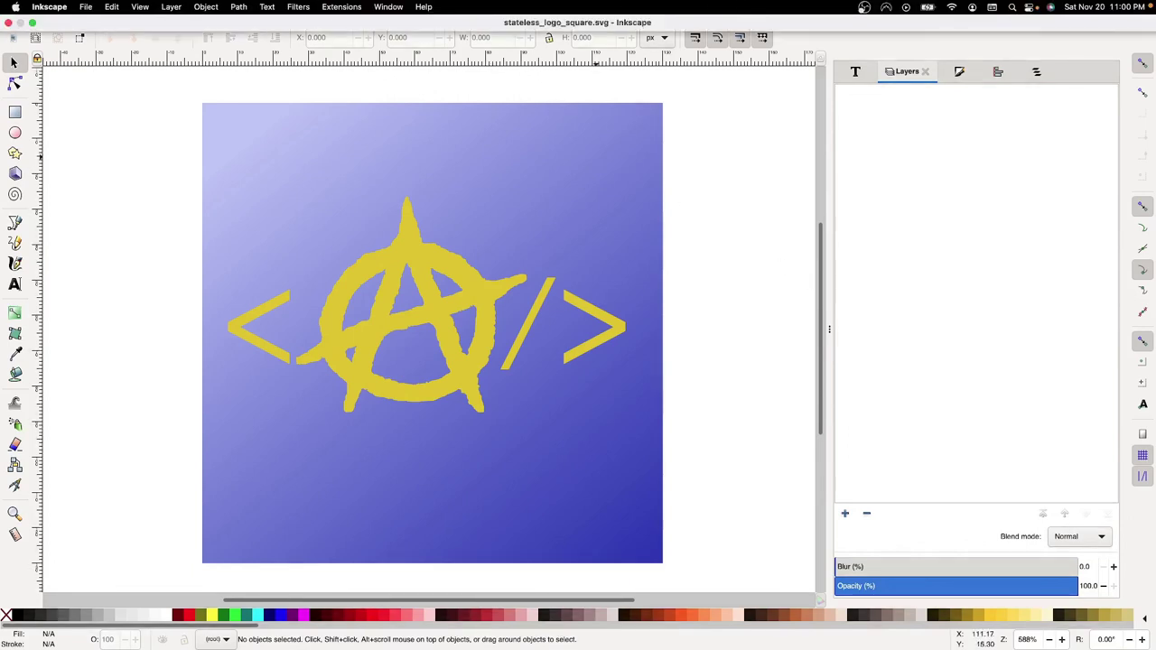
pyautogui.click(32, 22)
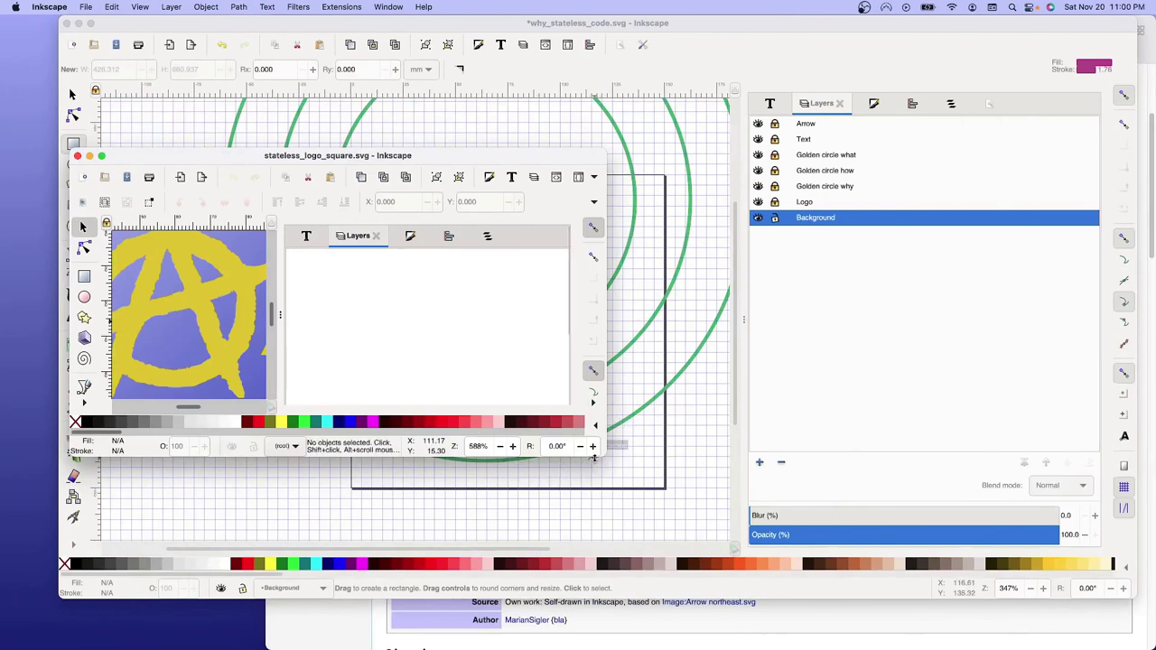
pyautogui.moveTo(603, 457); pyautogui.dragTo(1041, 583)
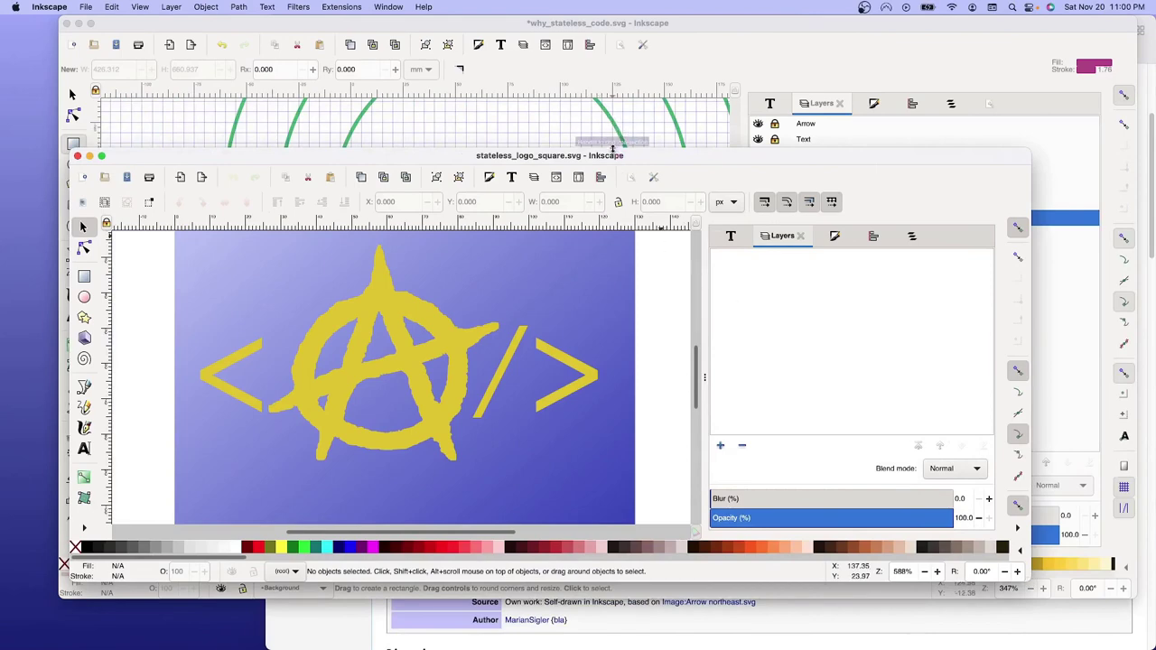
pyautogui.moveTo(609, 130); pyautogui.dragTo(610, 44)
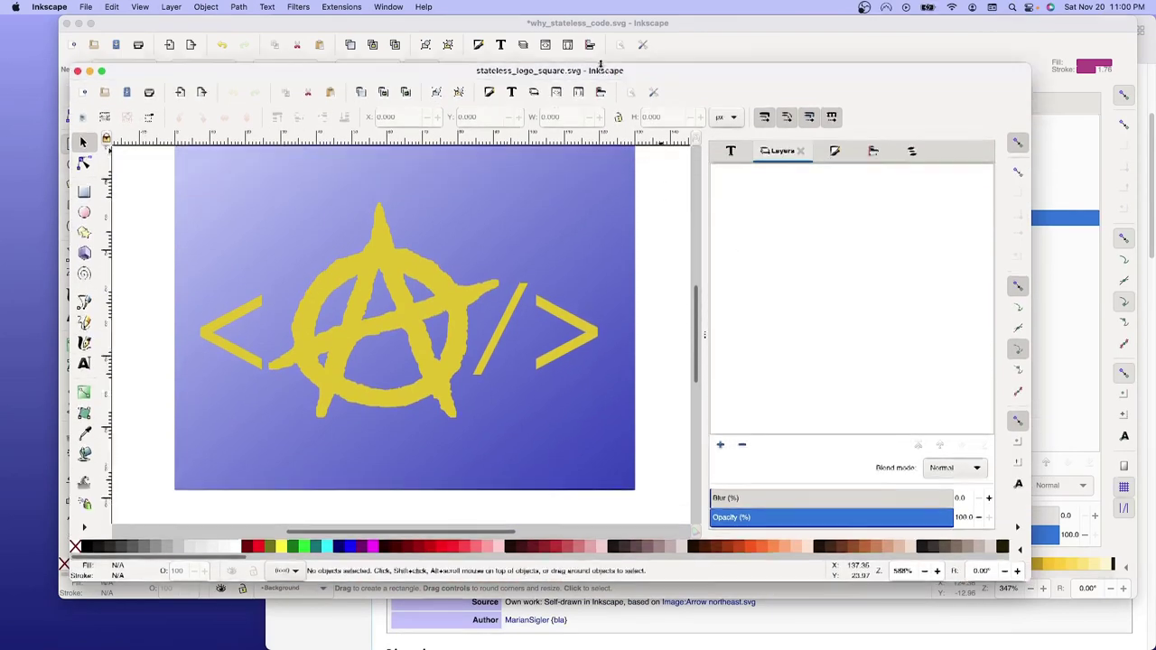
pyautogui.click(474, 234)
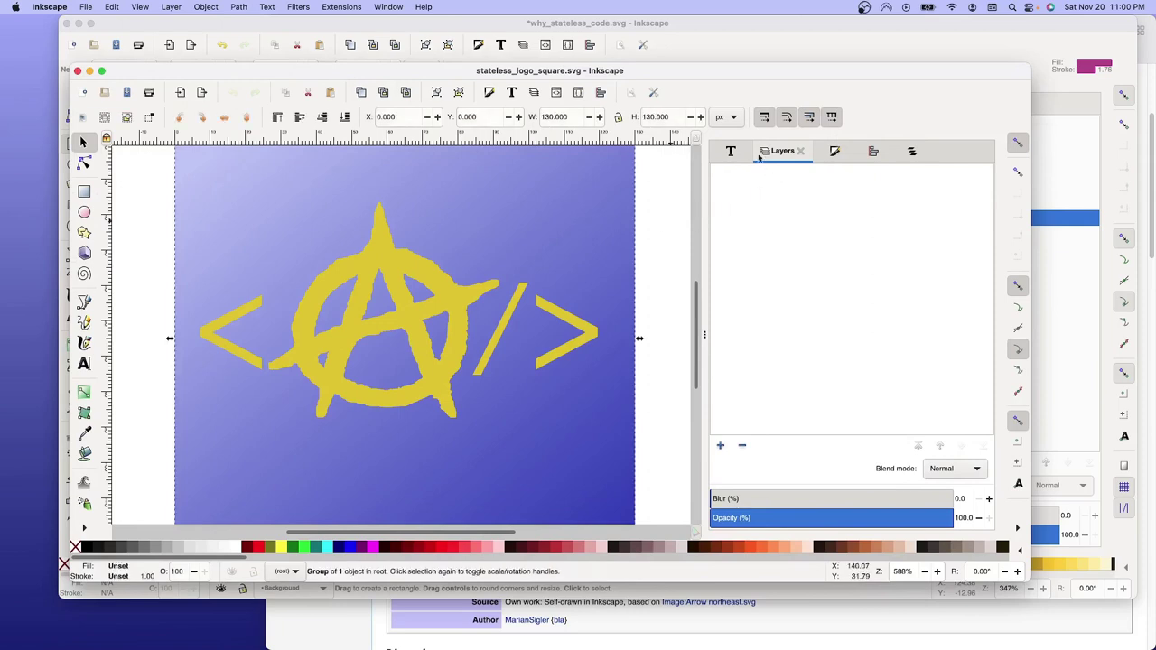
pyautogui.click(726, 154)
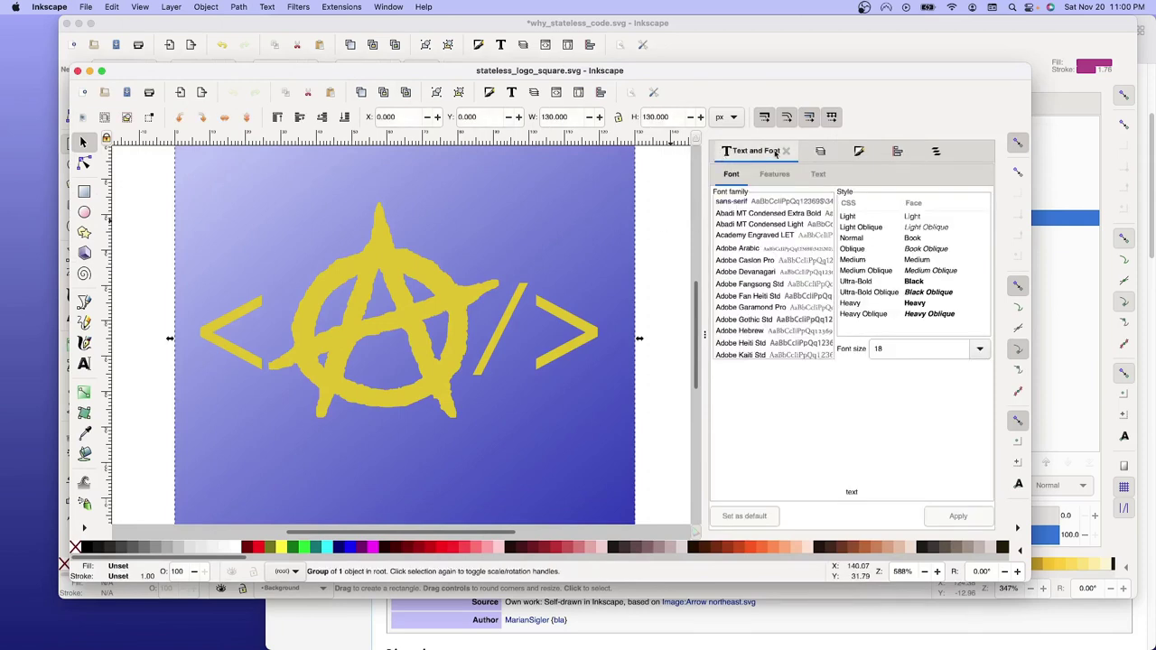
pyautogui.click(822, 152)
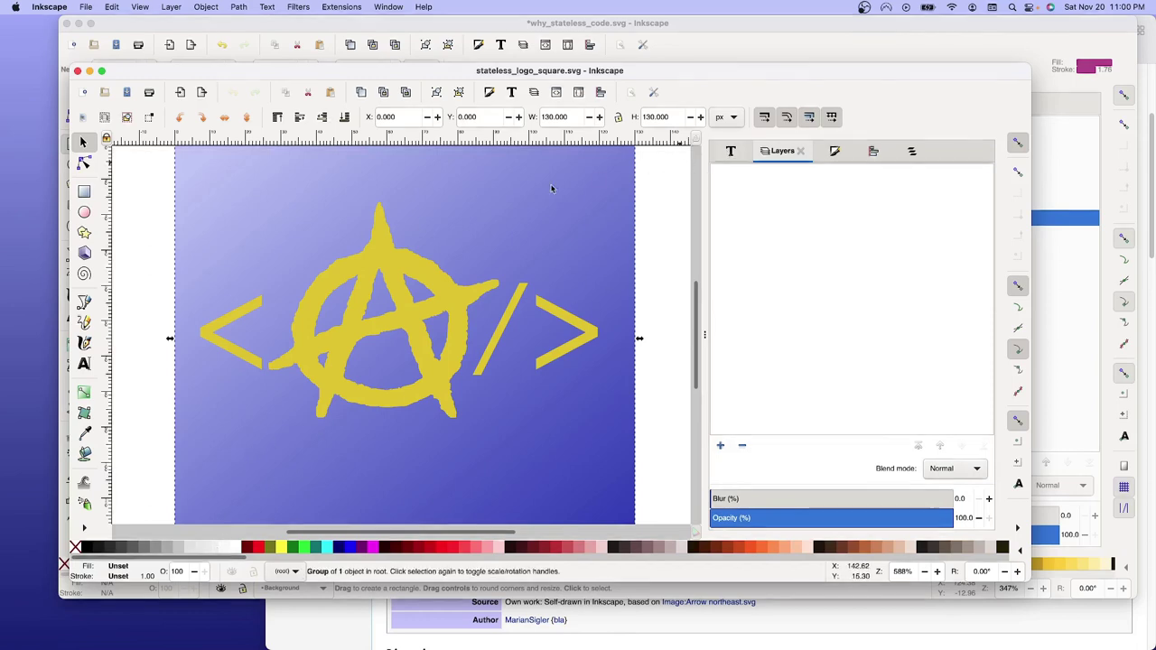
pyautogui.click(355, 322)
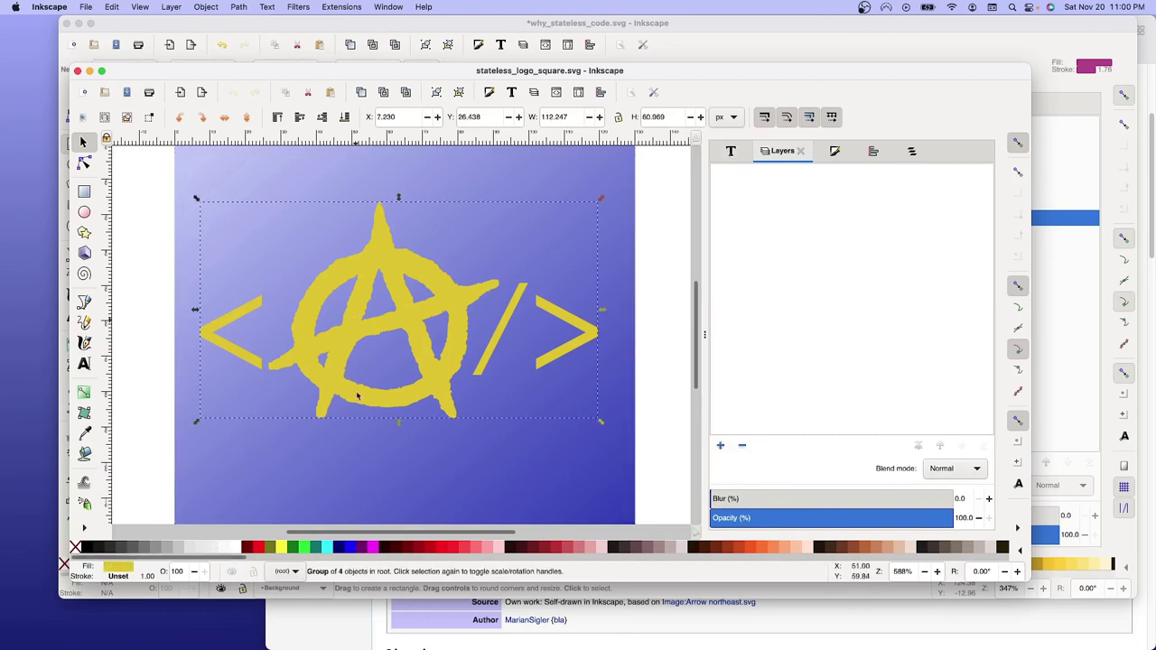
pyautogui.click(377, 449)
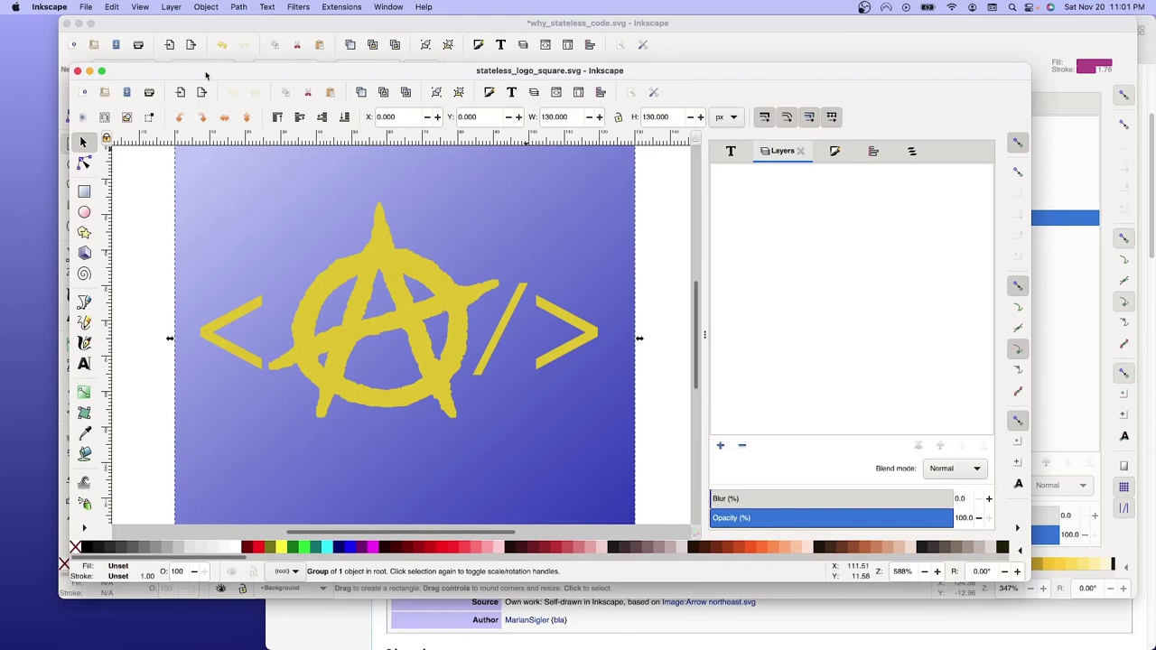
# Close the square logo window and open stateless_logo_square_inkscape.svg.
pyautogui.click(78, 71)
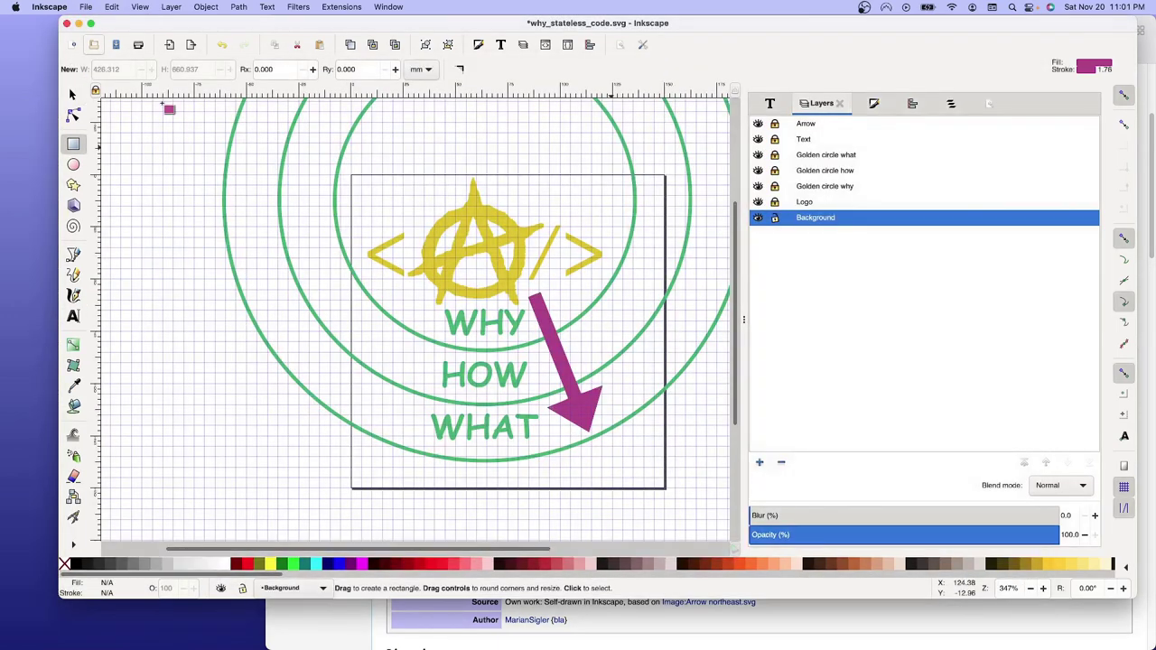
pyautogui.click(84, 8)
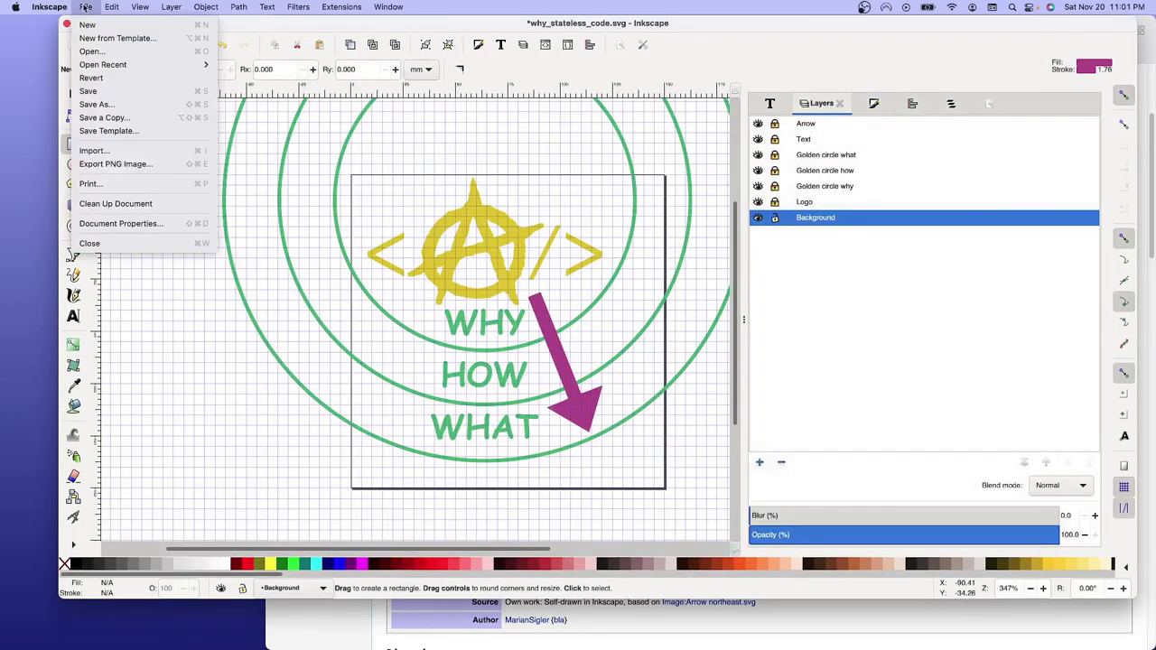
pyautogui.click(89, 51)
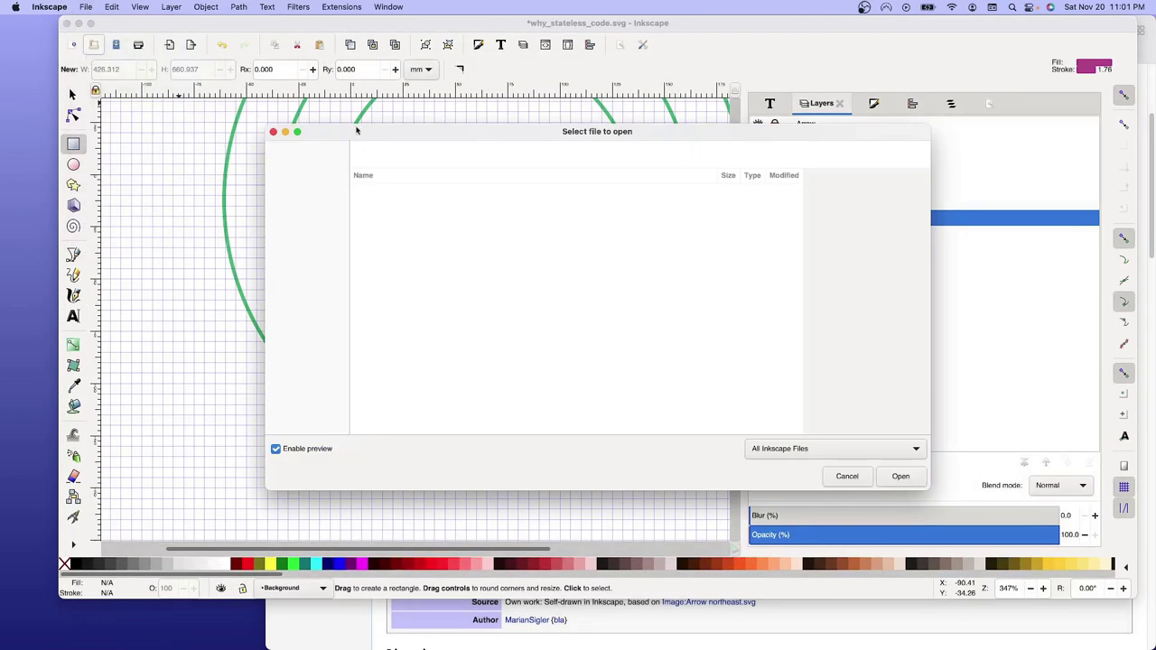
pyautogui.click(438, 300)
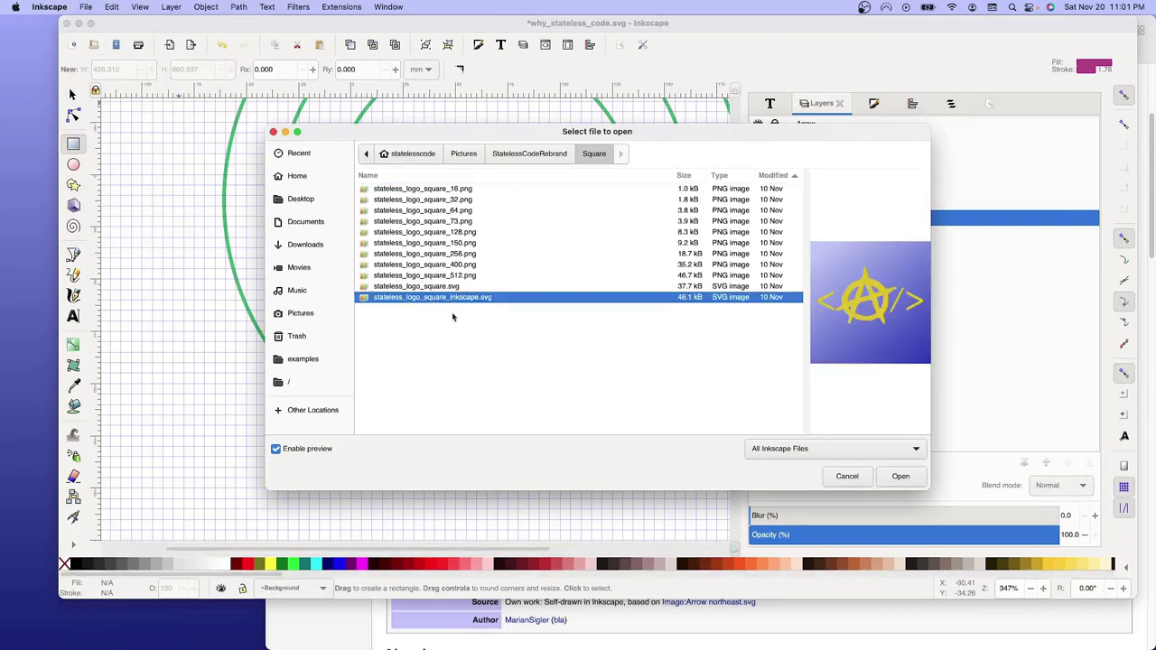
pyautogui.click(906, 483)
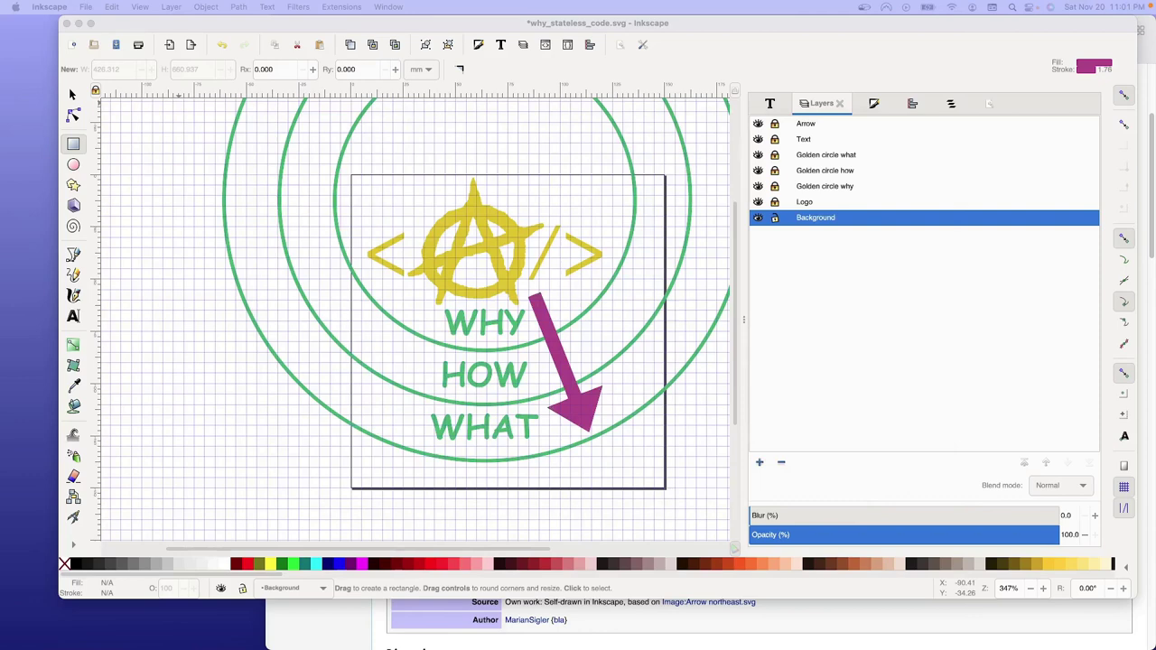
# Switch to Safari and back, then bring up Inkscape's Open file dialog.
pyautogui.press('super+h')
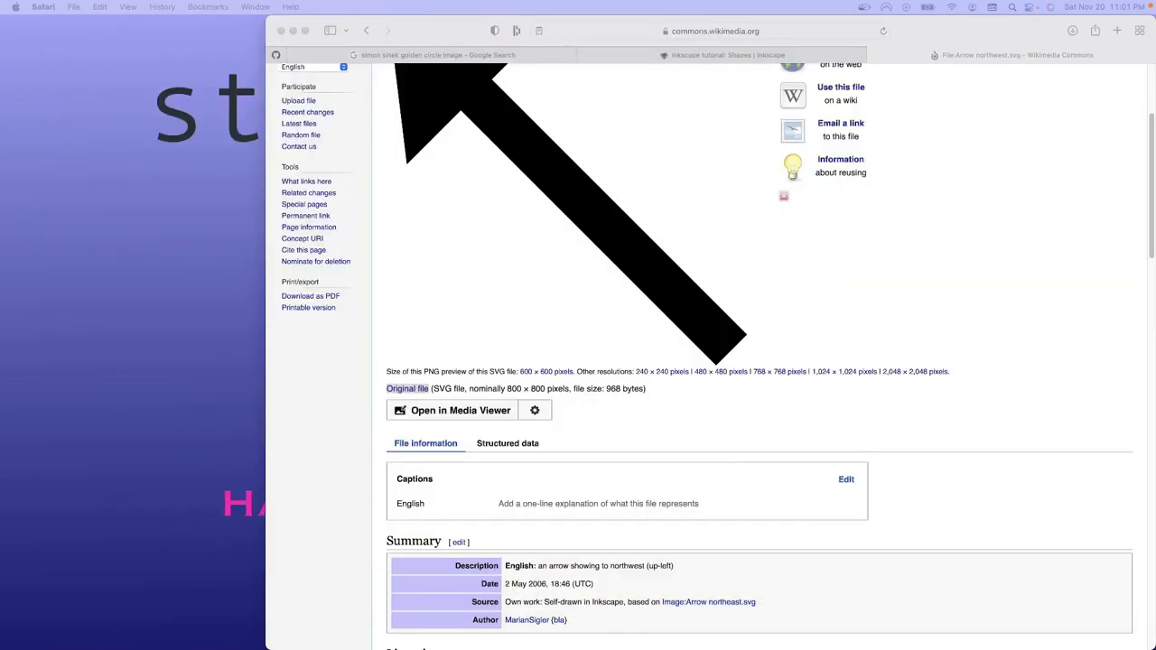
pyautogui.press('super+Tab')
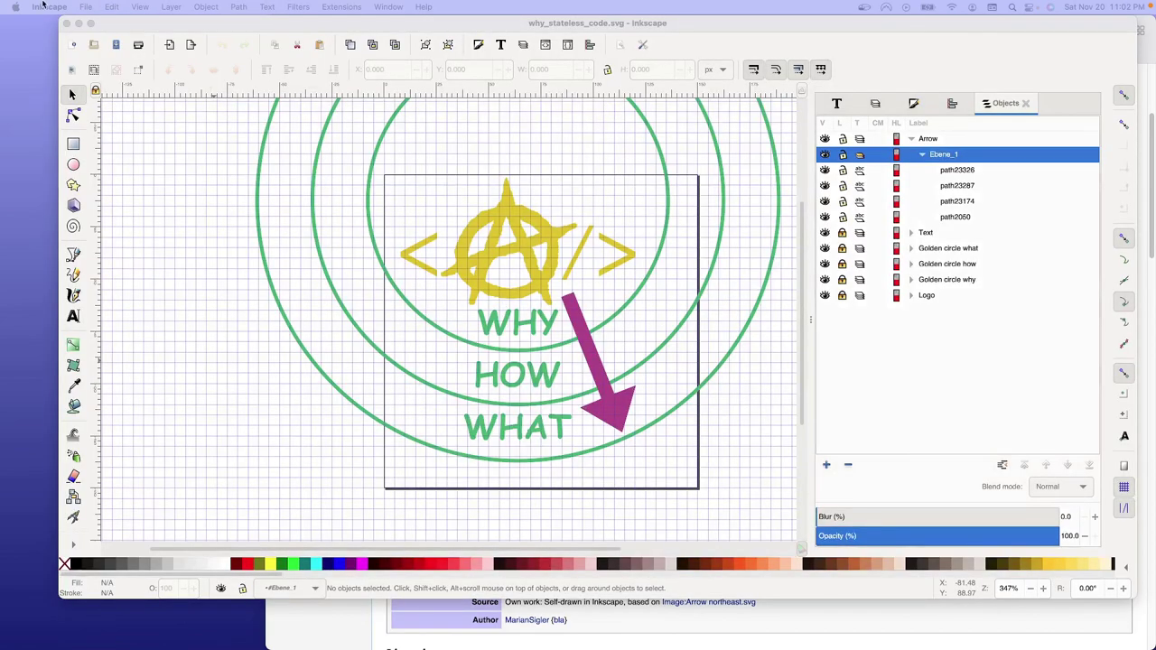
pyautogui.click(81, 8)
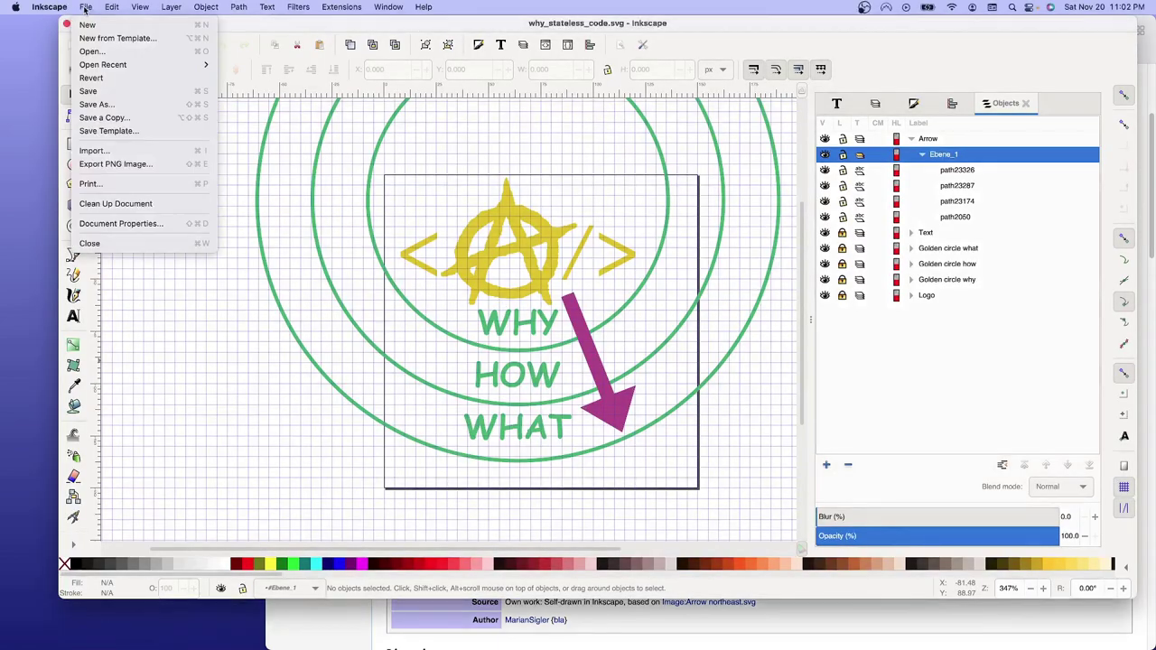
pyautogui.click(83, 61)
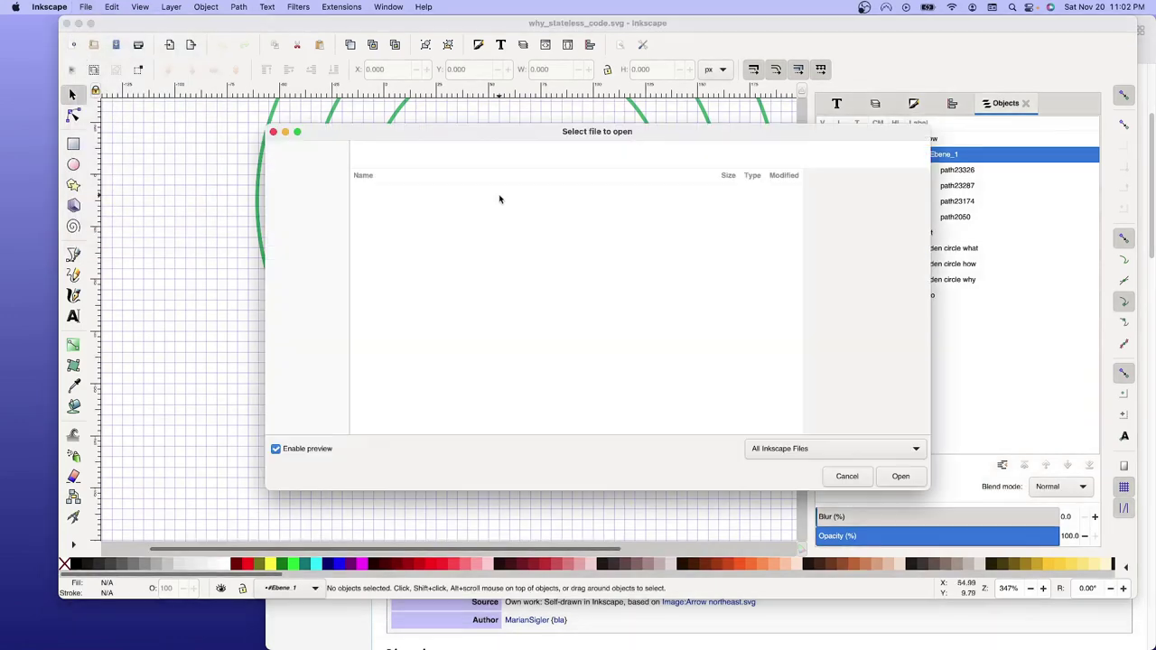
# Go up to StatelessCodeRebrand, enter Square and open stateless_logo_square_inkscape.svg.
pyautogui.scroll(-3, 406, 271)
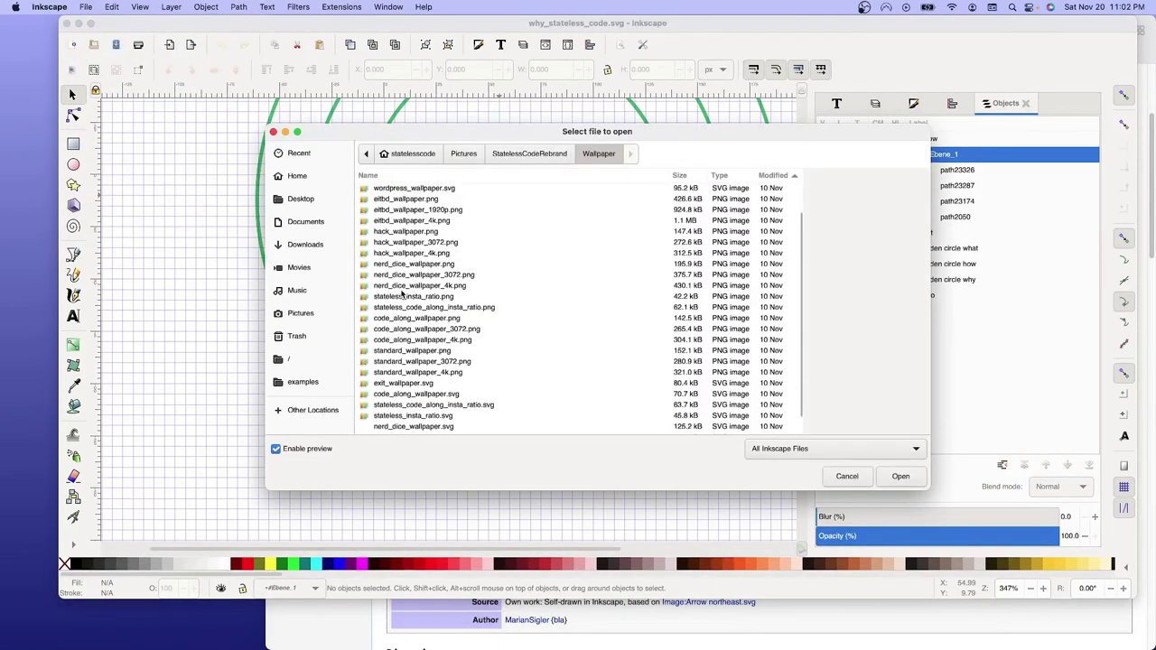
pyautogui.click(505, 156)
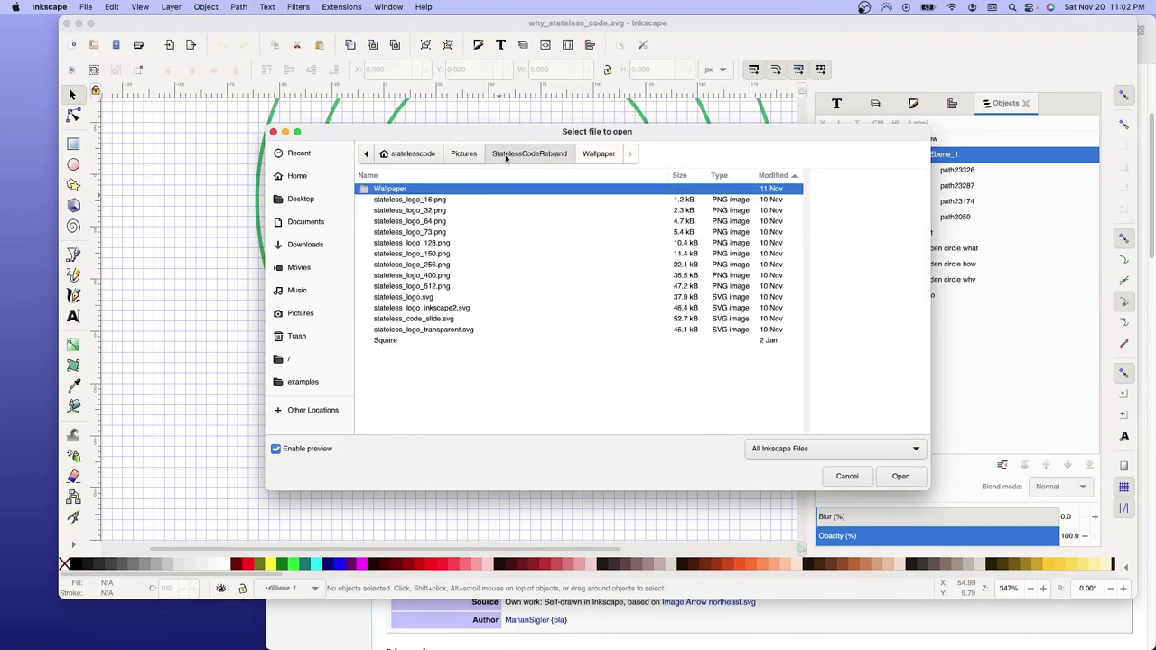
pyautogui.doubleClick(388, 341)
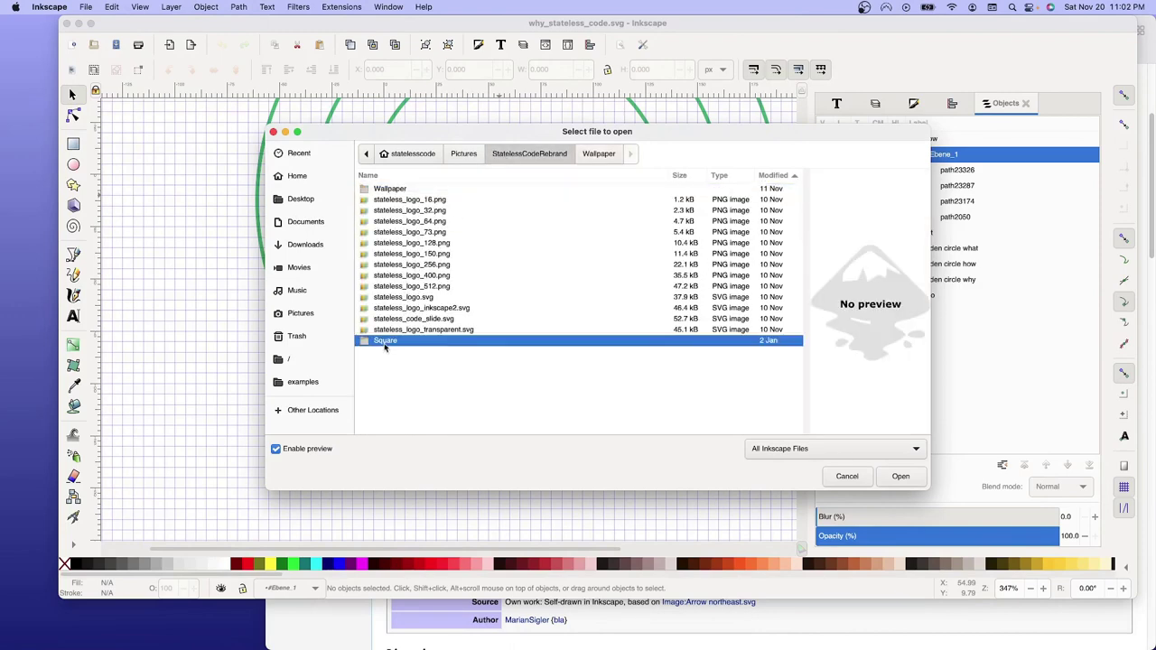
pyautogui.click(420, 298)
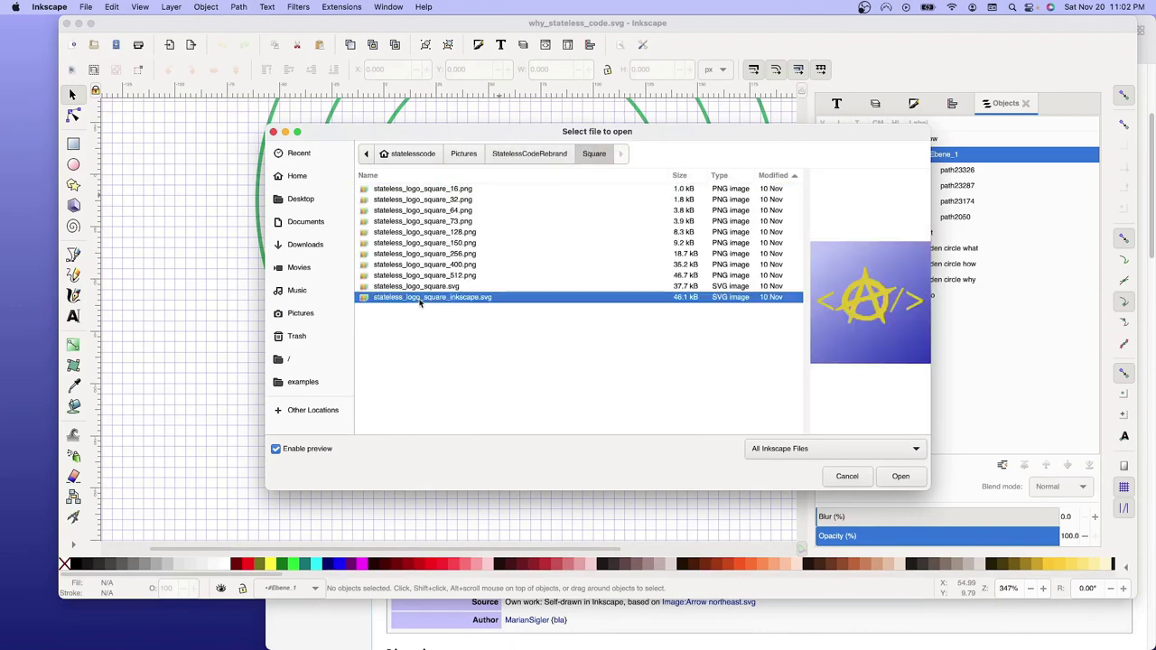
pyautogui.click(895, 479)
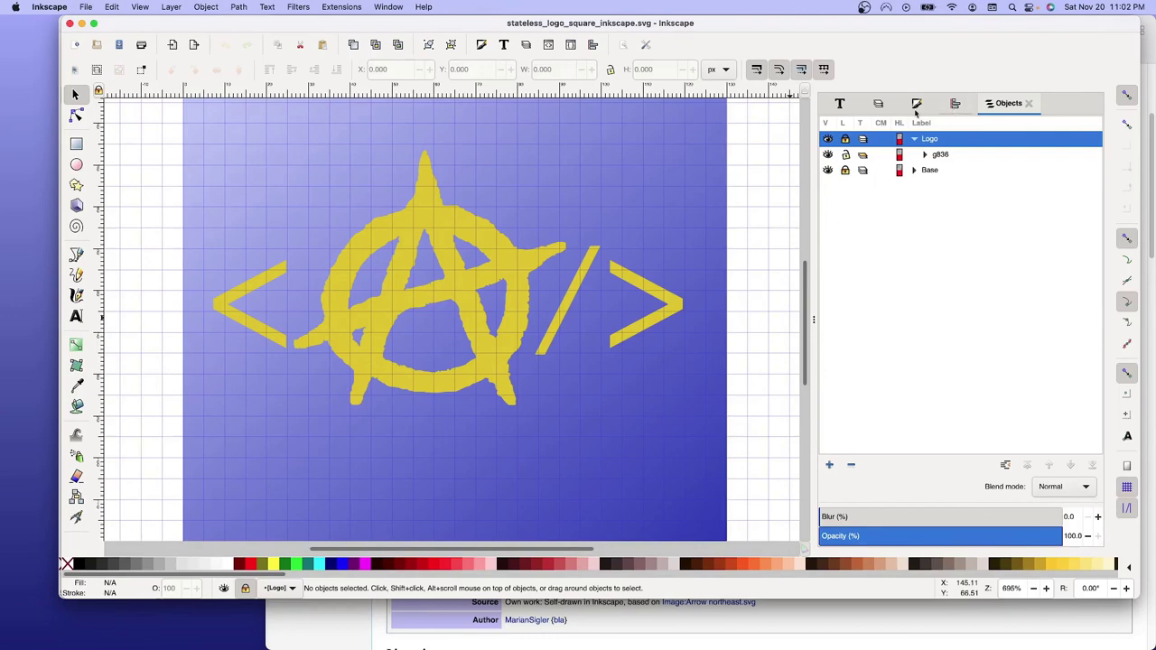
# Unlock the logo file's Base layer, select its blue rectangle, then bring the wallpaper window forward.
pyautogui.click(879, 105)
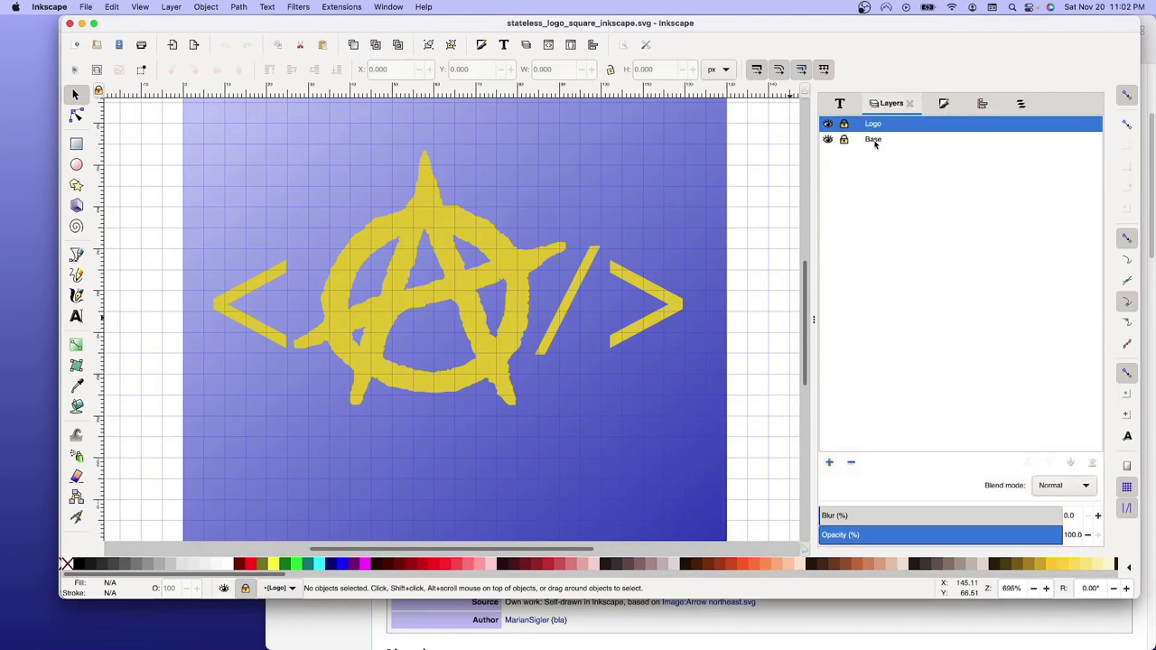
pyautogui.click(874, 141)
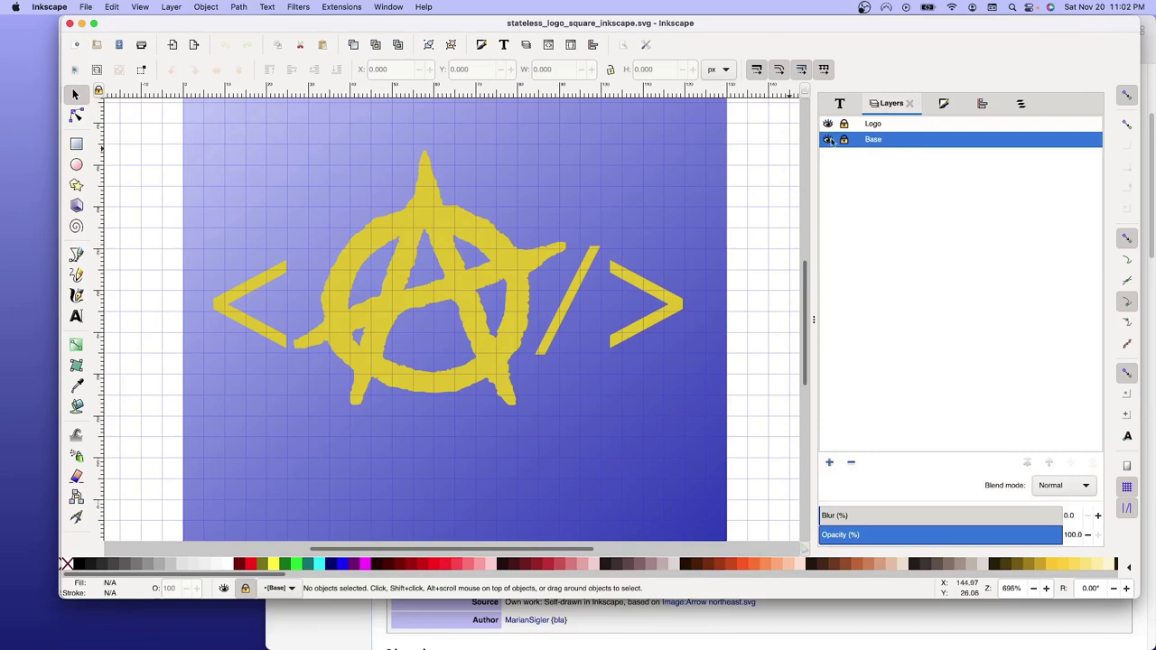
pyautogui.click(845, 141)
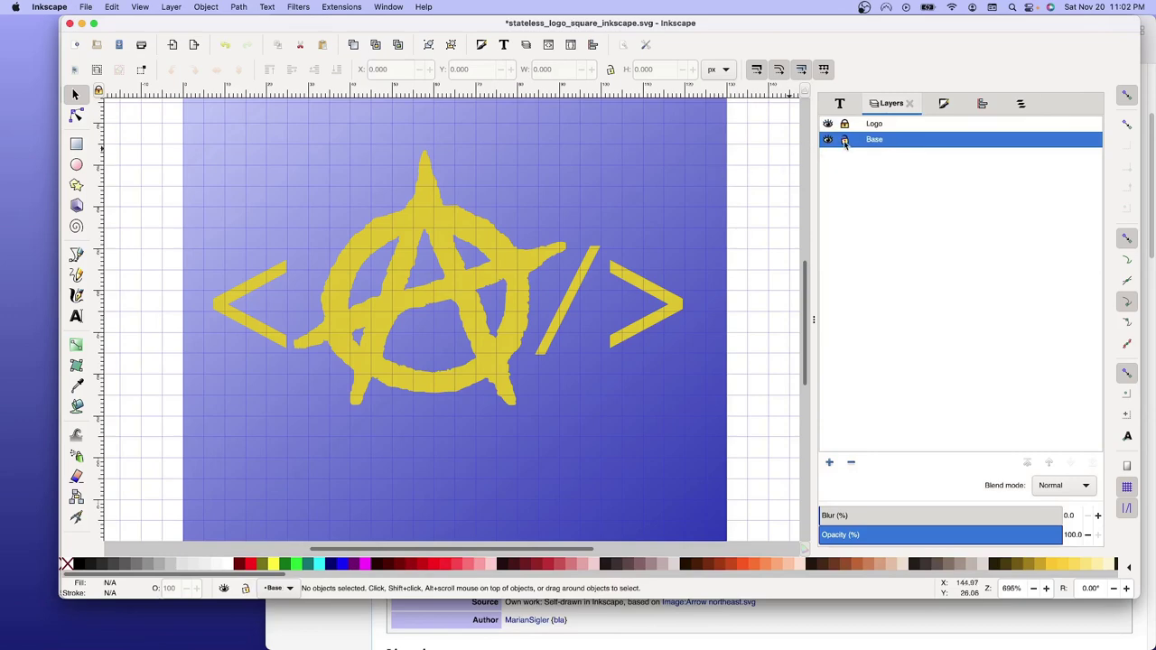
pyautogui.click(652, 189)
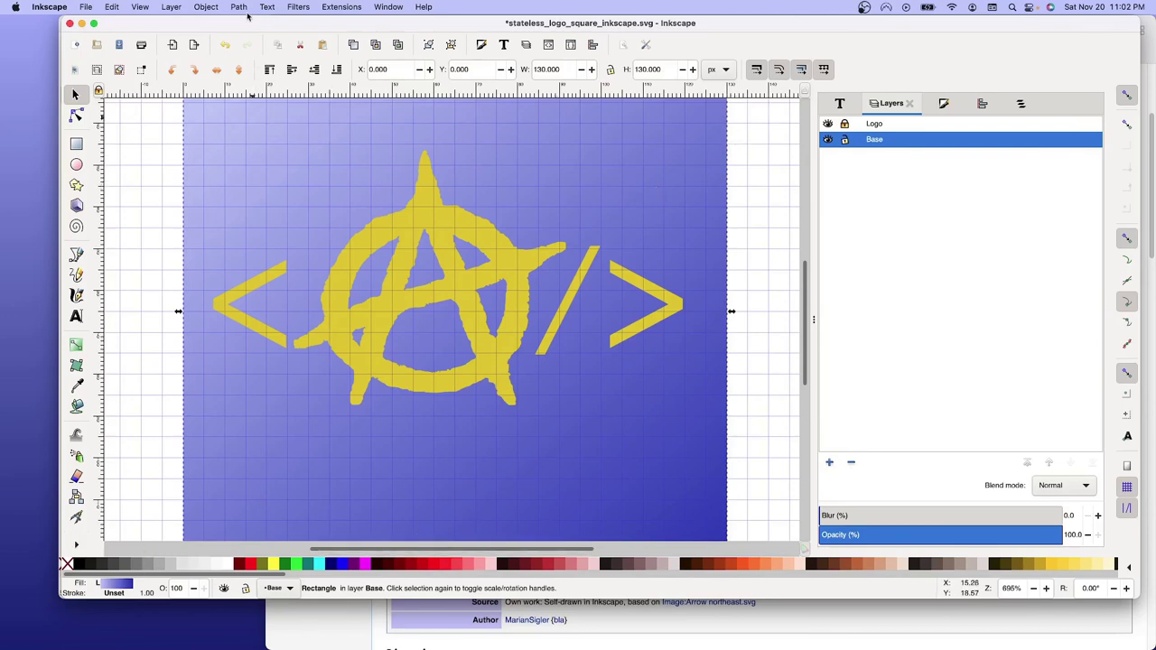
pyautogui.moveTo(244, 25)
pyautogui.mouseDown()
pyautogui.moveTo(284, 108)
pyautogui.moveTo(274, 95)
pyautogui.mouseUp()
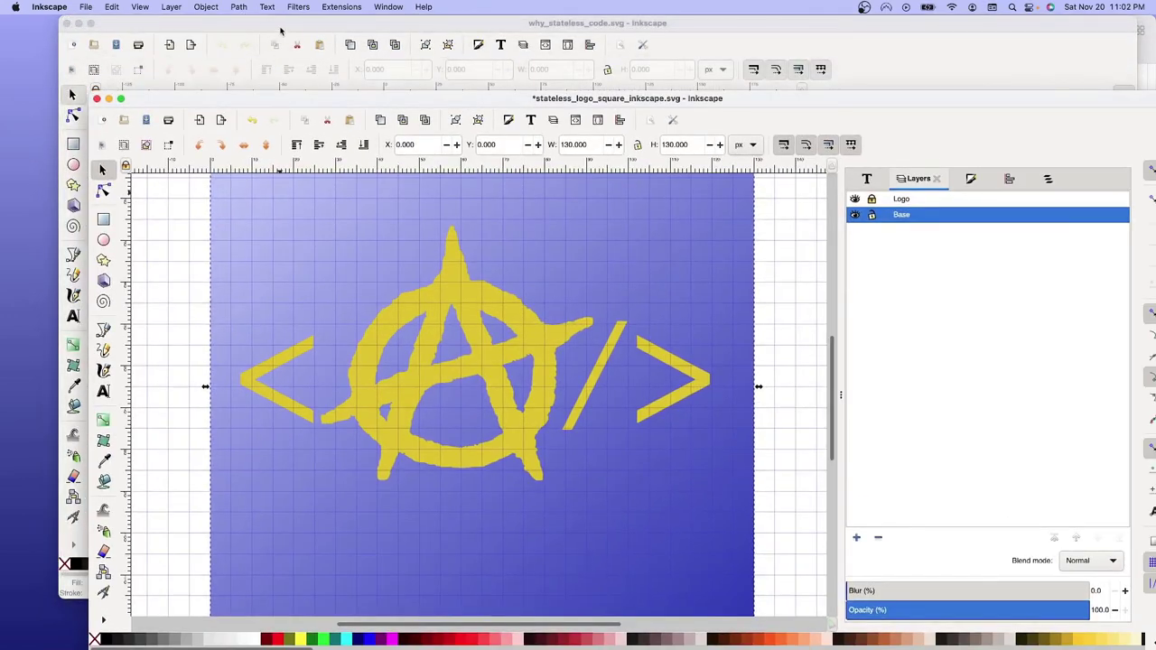
pyautogui.click(283, 26)
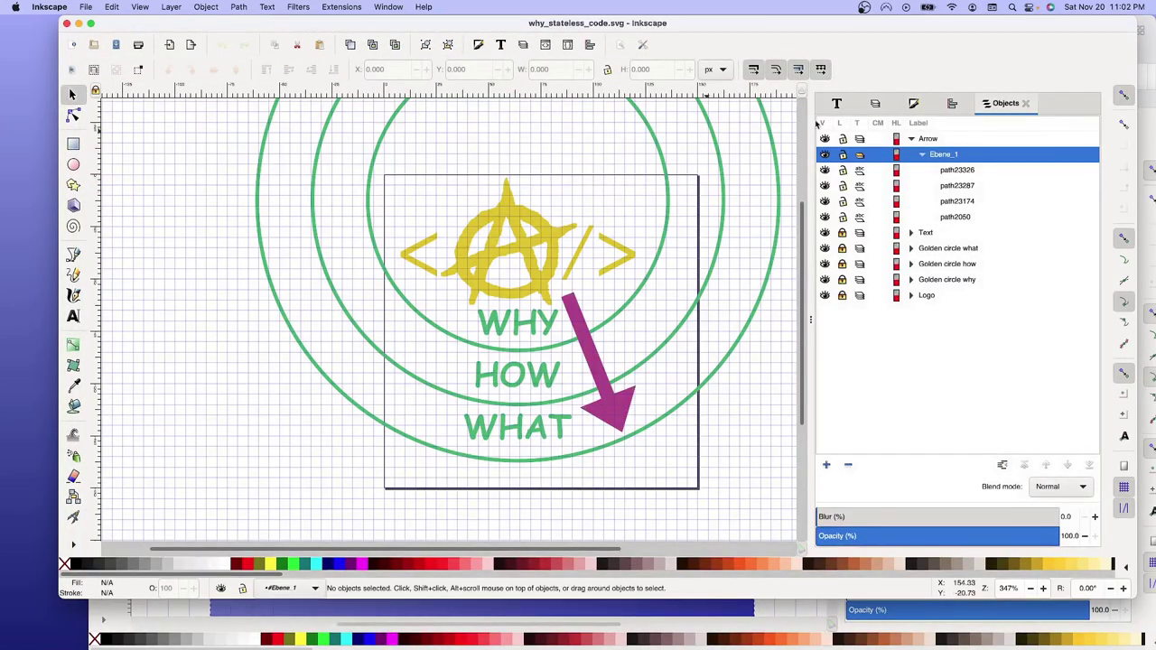
# Add a new layer named Base below the Logo layer in the wallpaper drawing.
pyautogui.click(874, 105)
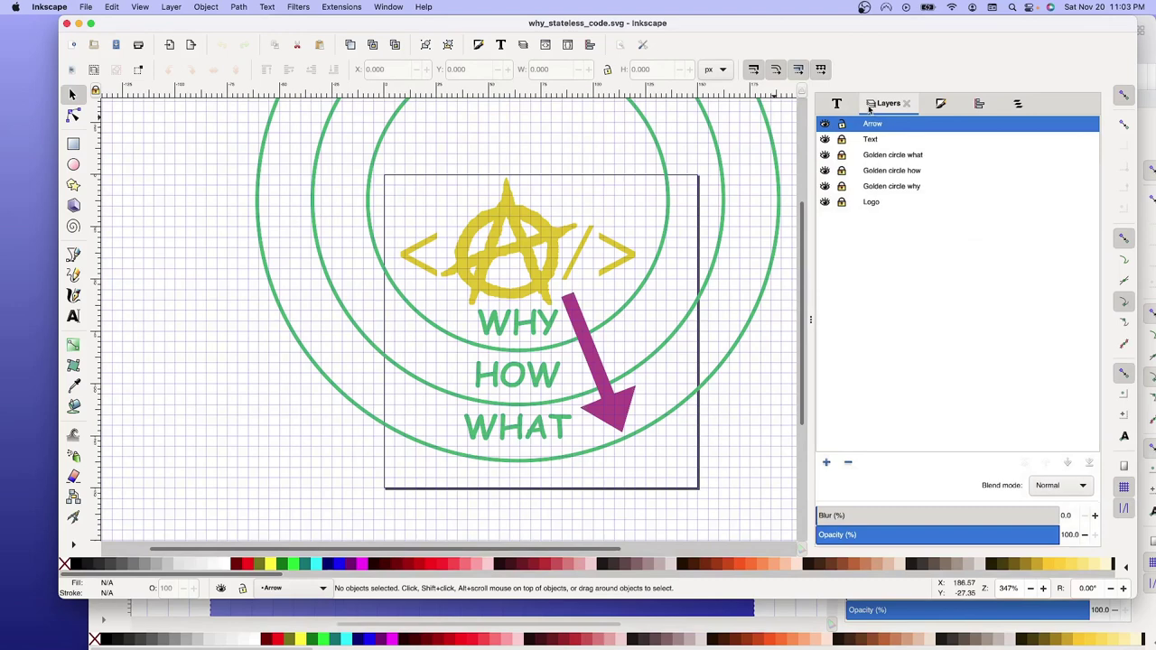
pyautogui.click(878, 204)
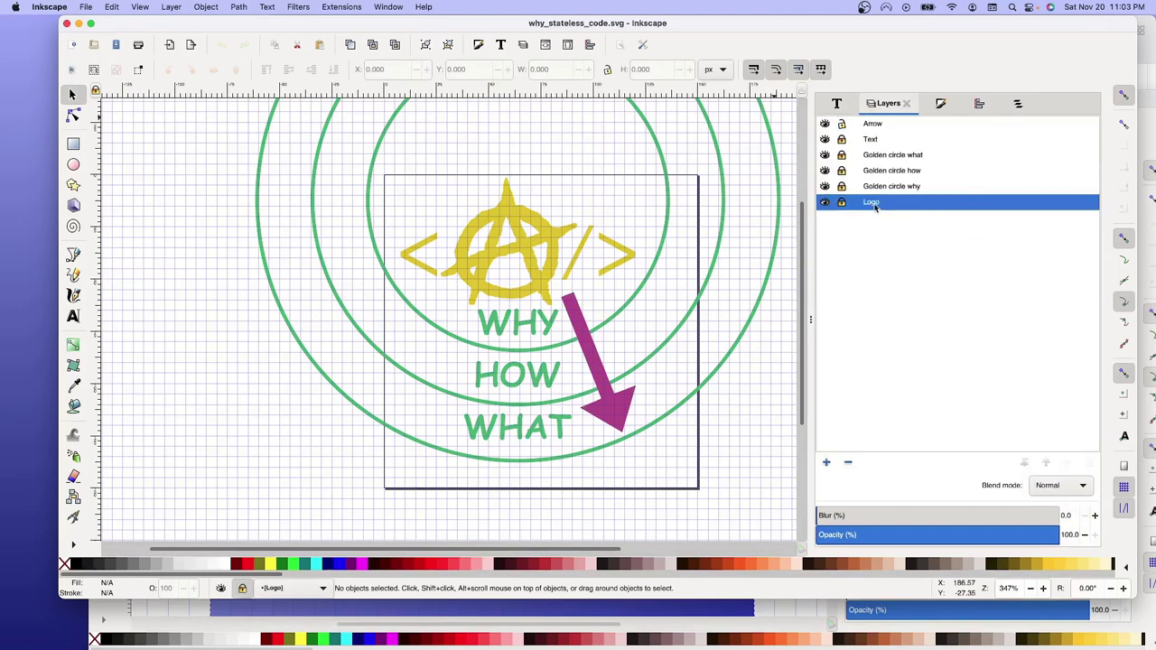
pyautogui.rightClick(875, 205)
pyautogui.click(910, 214)
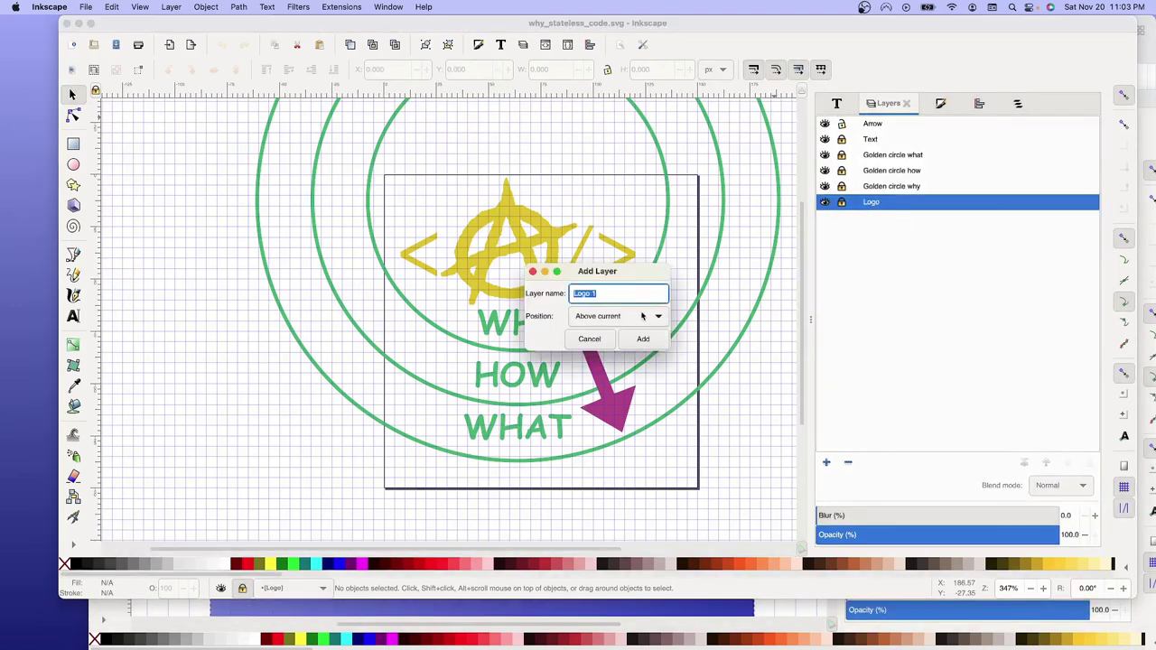
pyautogui.write('Base')
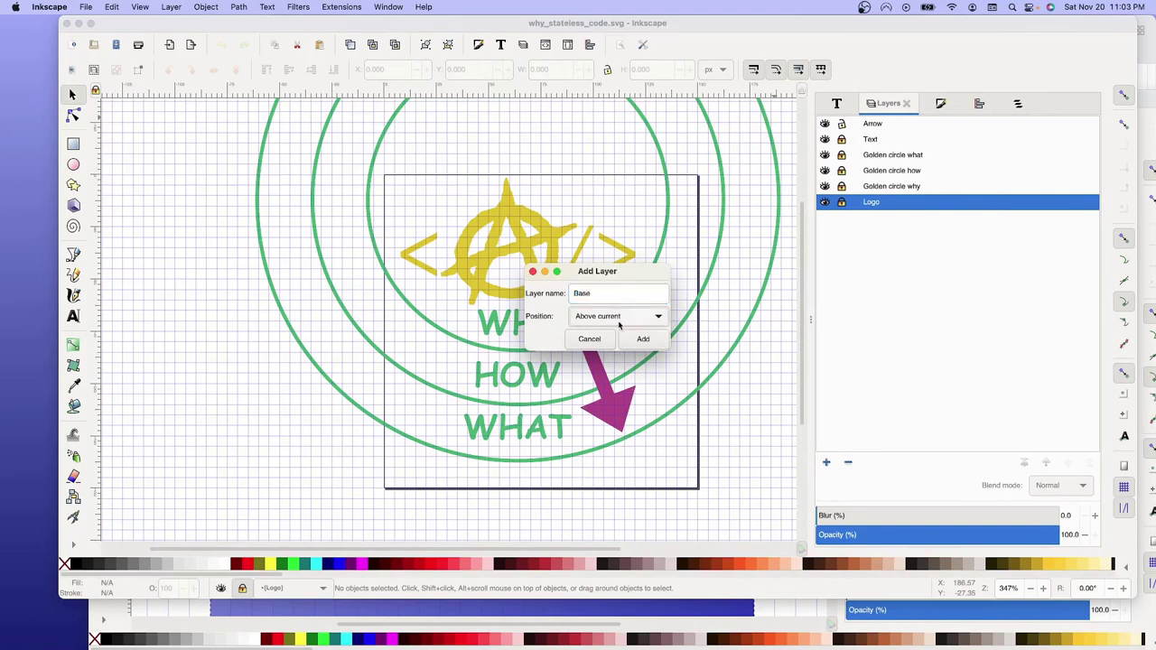
pyautogui.click(627, 318)
pyautogui.click(613, 333)
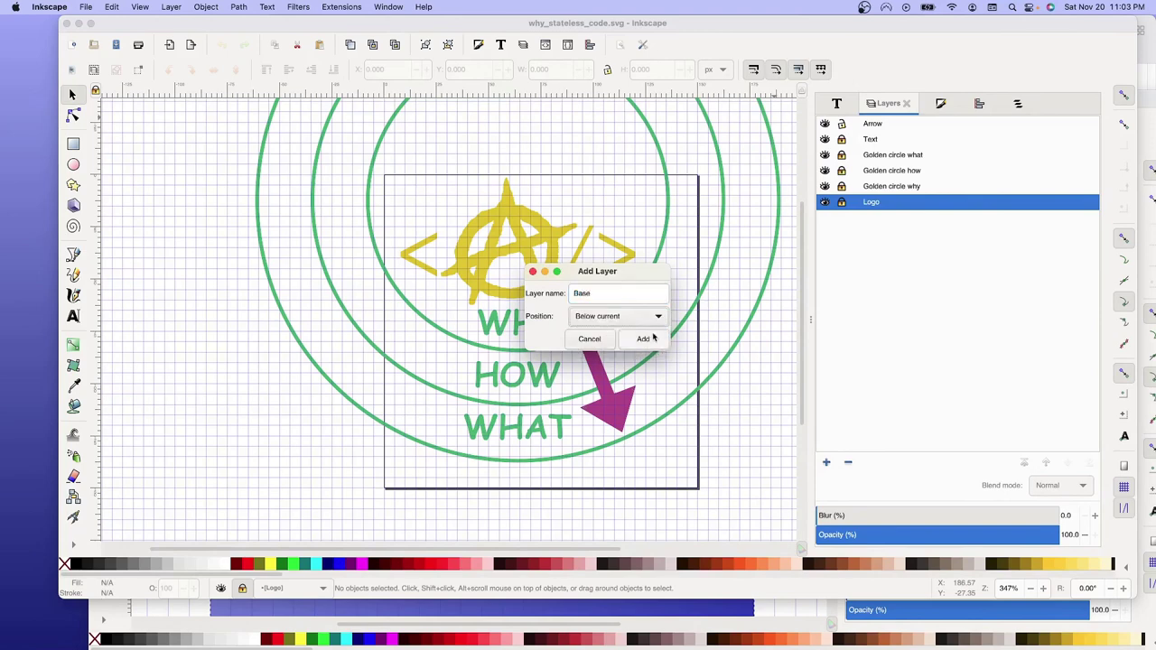
pyautogui.click(649, 339)
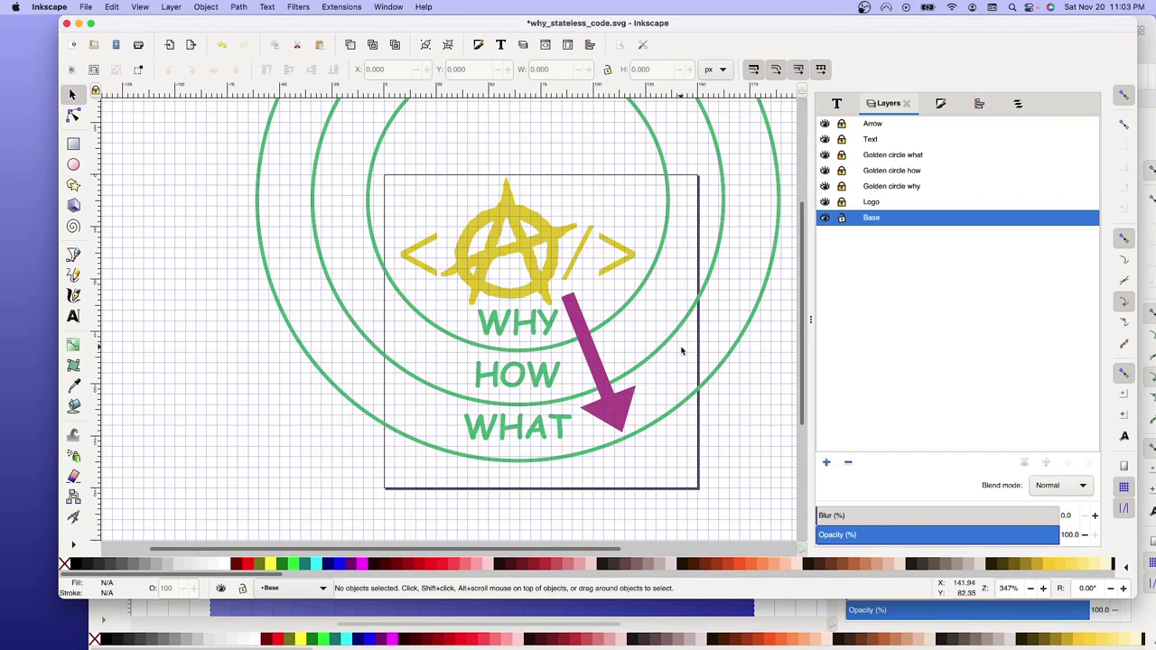
# Paste the blue gradient rectangle at the top-left corner and set its locked width to 150.
pyautogui.hotkey('ctrl', 'v')
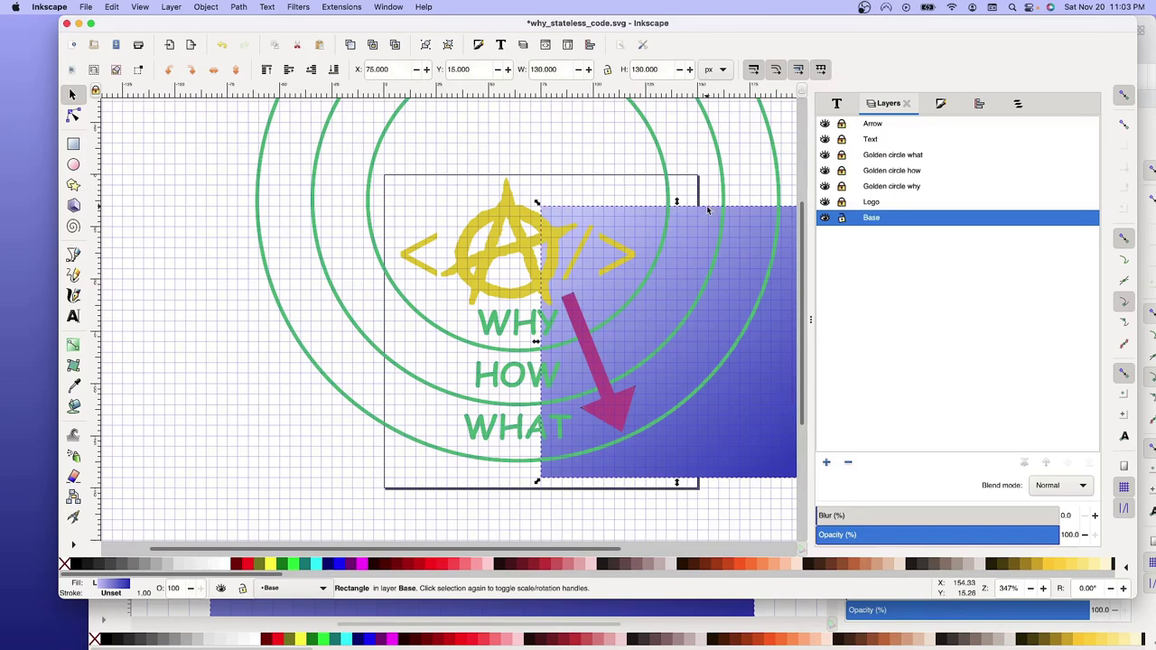
pyautogui.moveTo(709, 210); pyautogui.dragTo(547, 184)
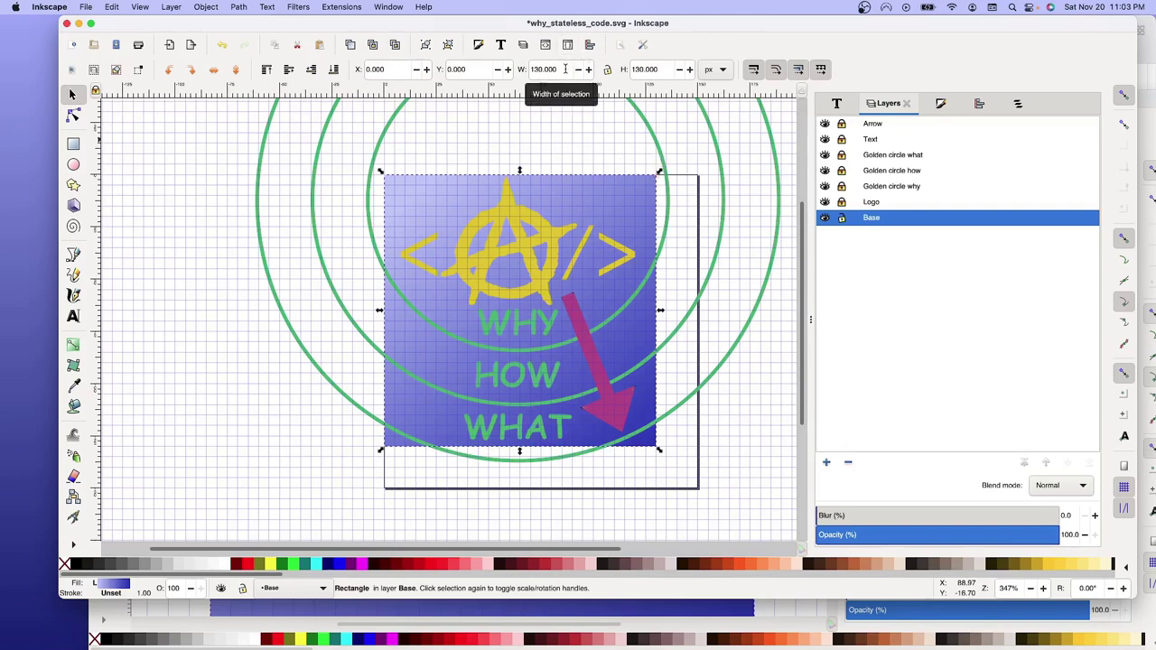
pyautogui.tripleClick(566, 69)
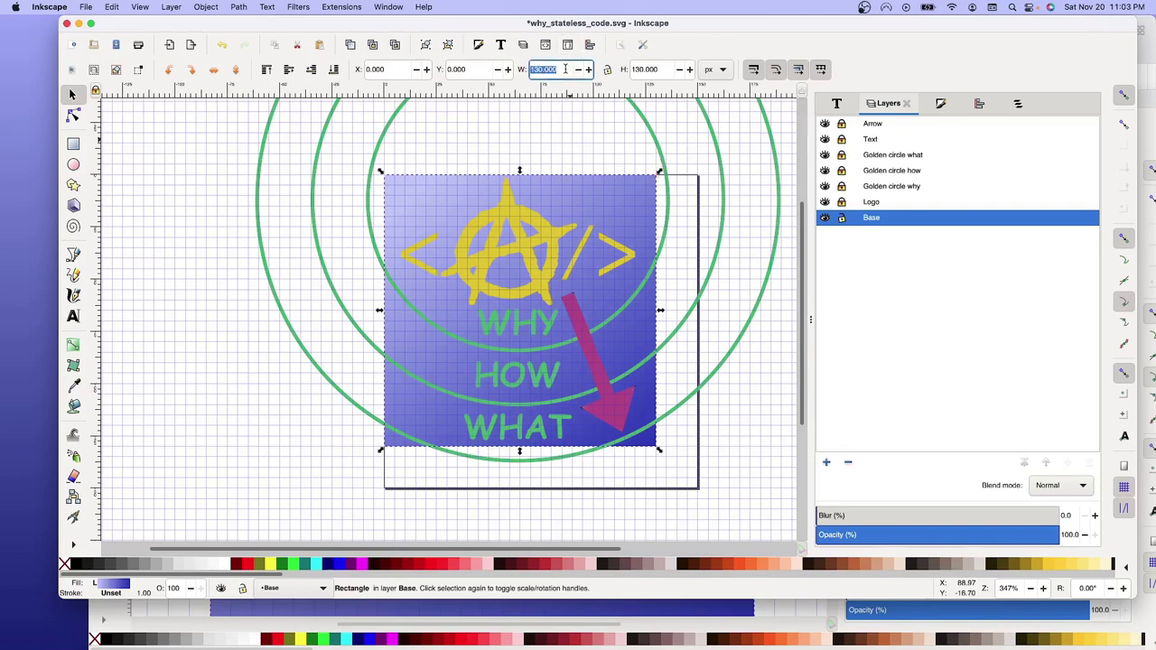
pyautogui.click(611, 69)
pyautogui.write('150')
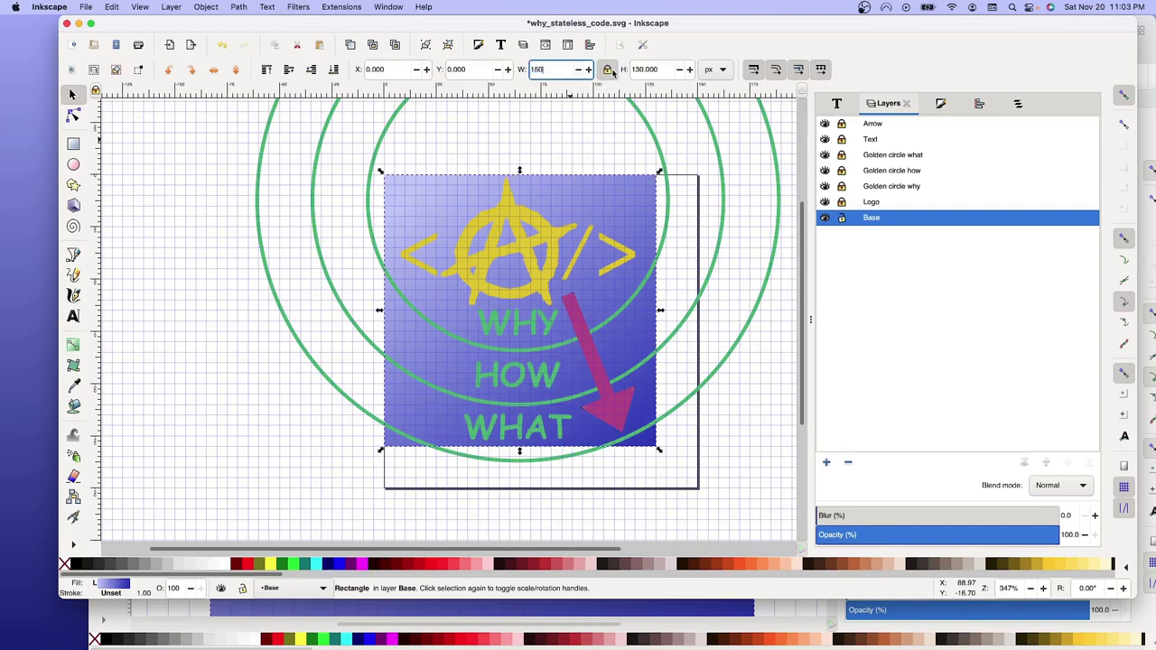
pyautogui.press('Tab')
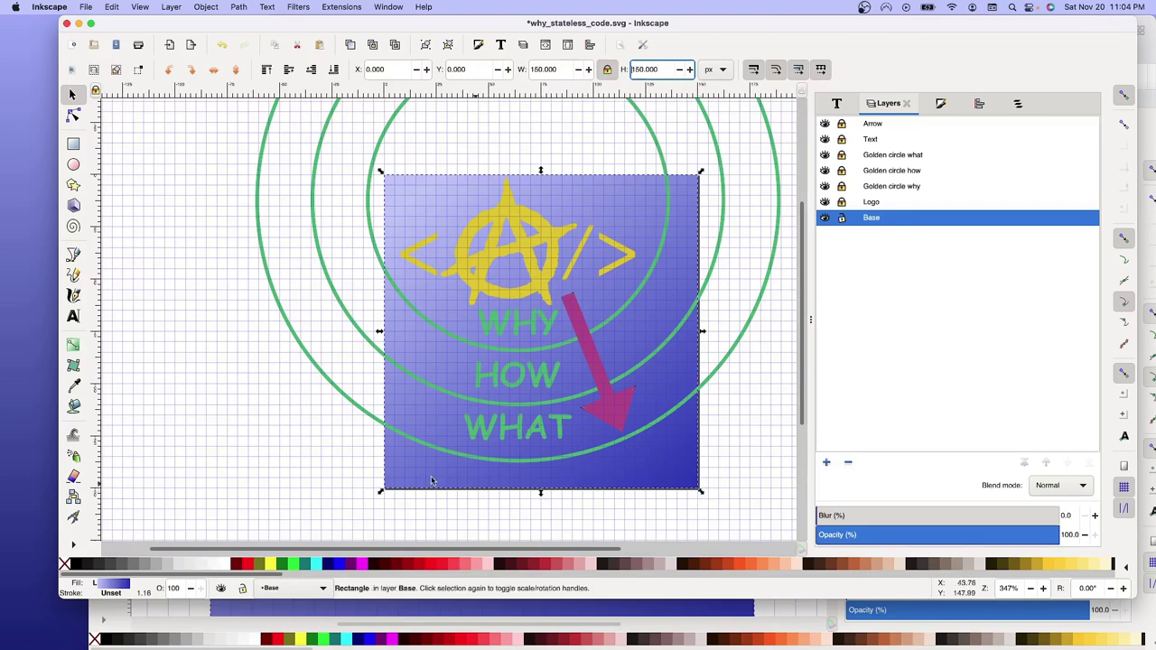
# Pick the square's linear gradient in Fill and Stroke and select its dark end stop.
pyautogui.click(117, 585)
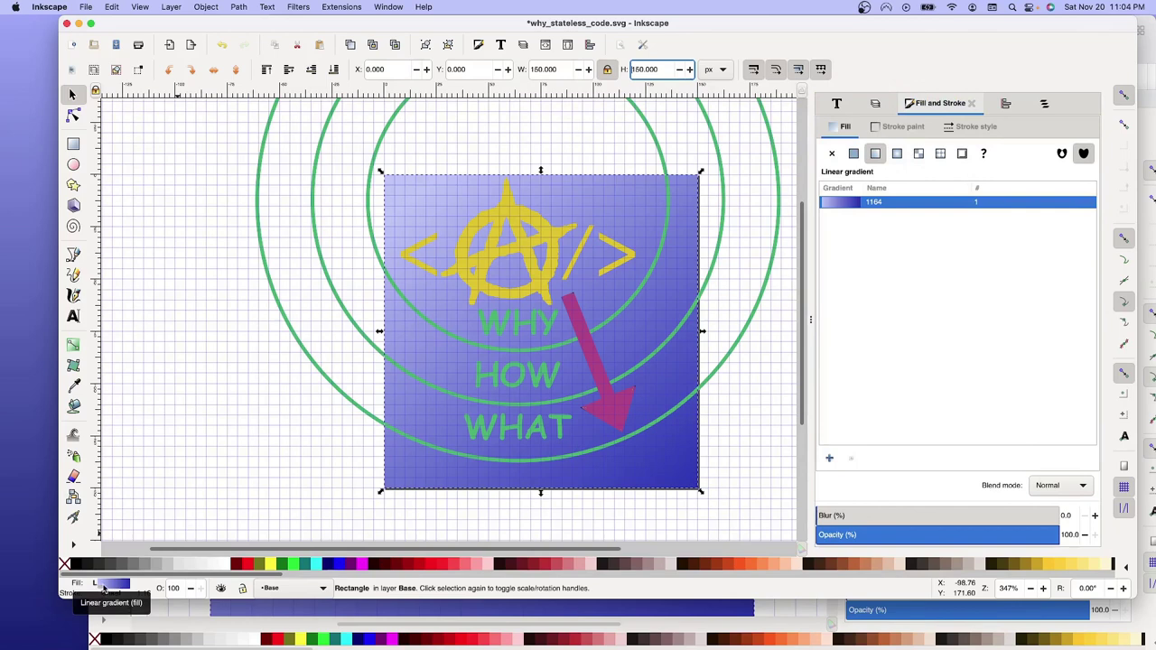
pyautogui.click(847, 201)
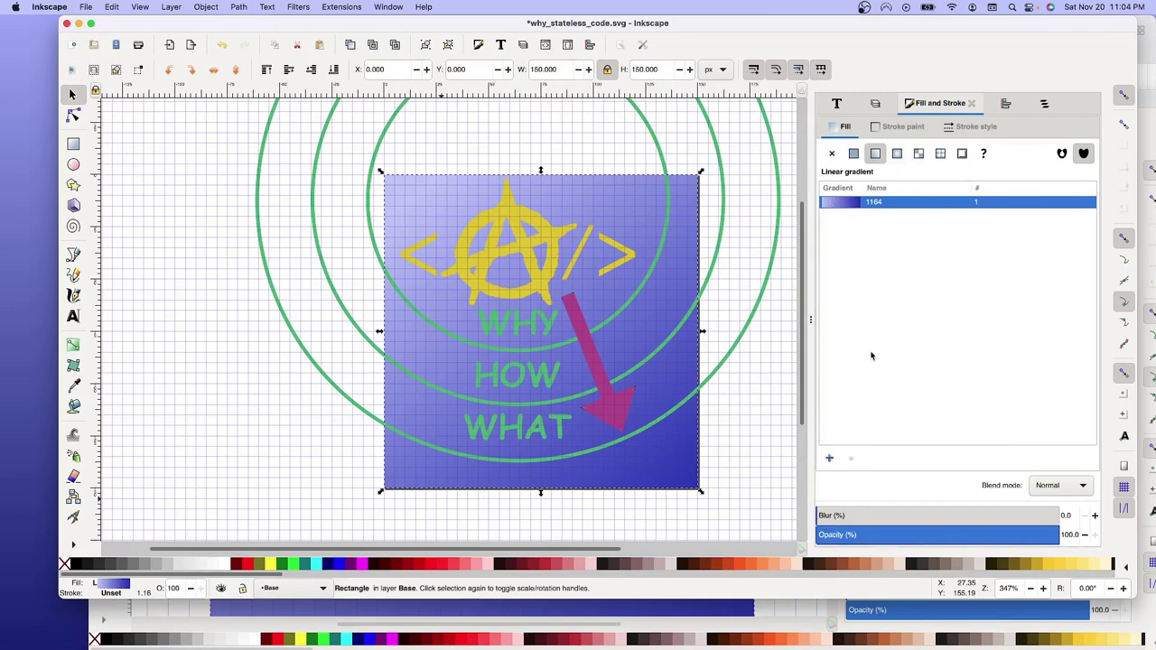
pyautogui.click(851, 461)
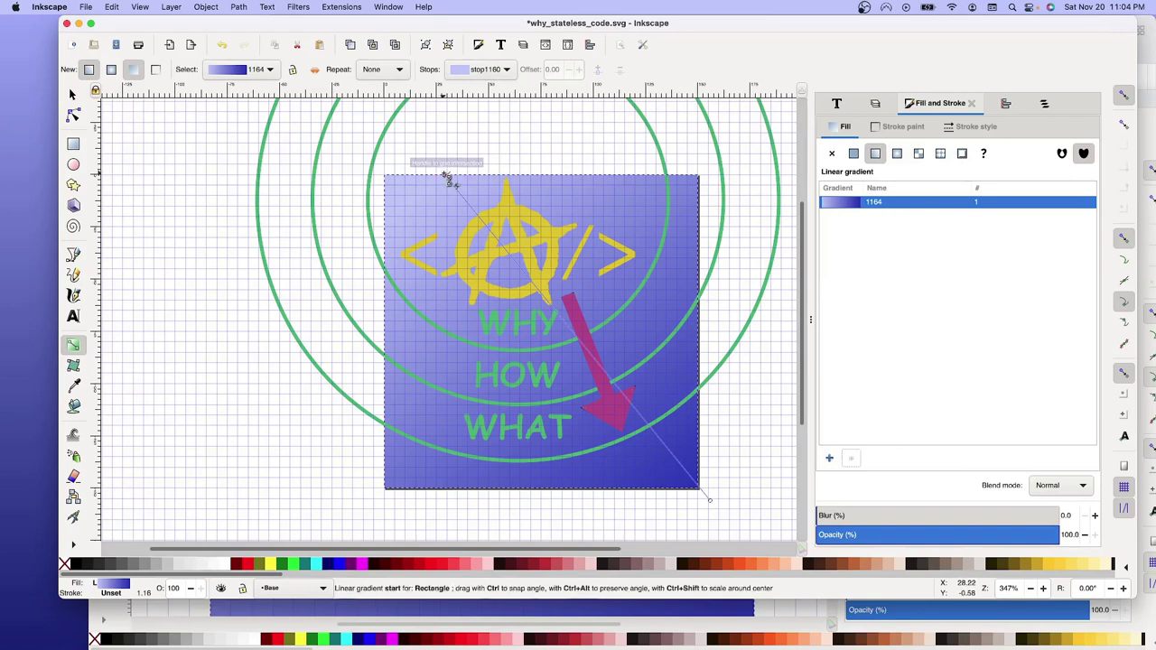
pyautogui.click(709, 499)
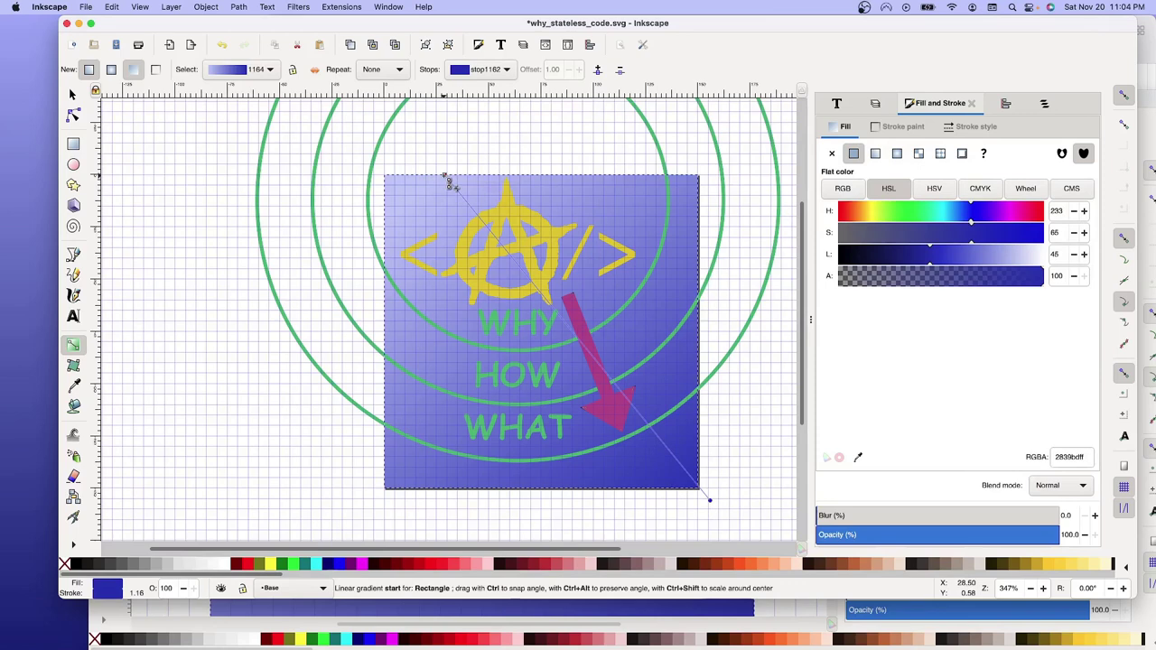
pyautogui.click(447, 179)
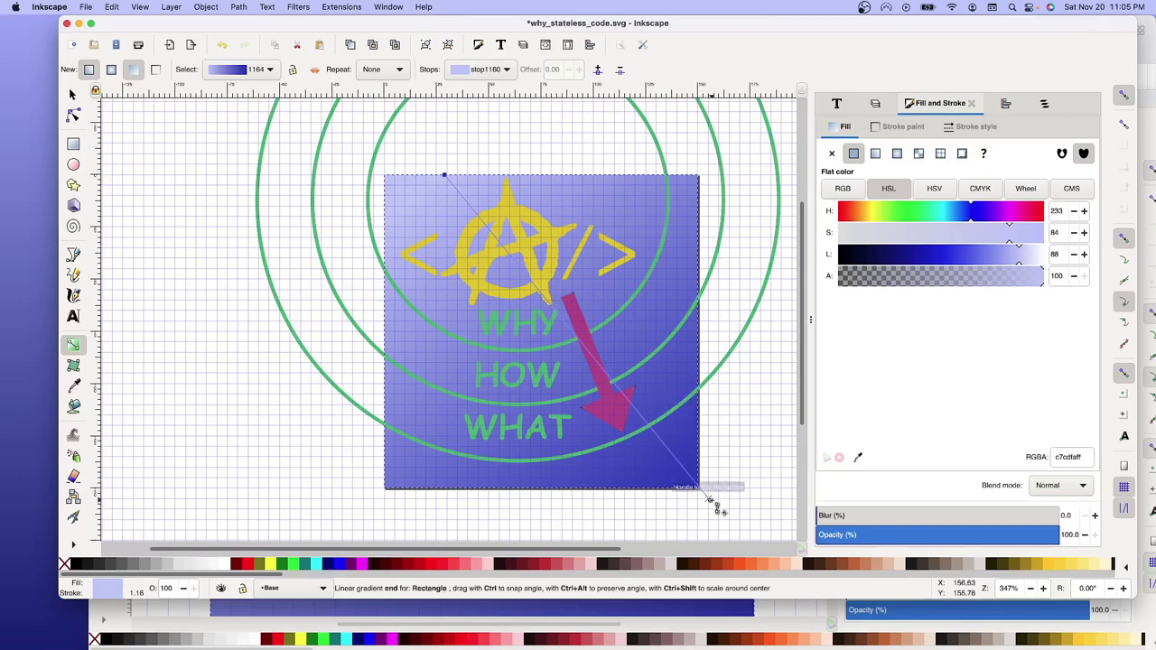
pyautogui.click(710, 500)
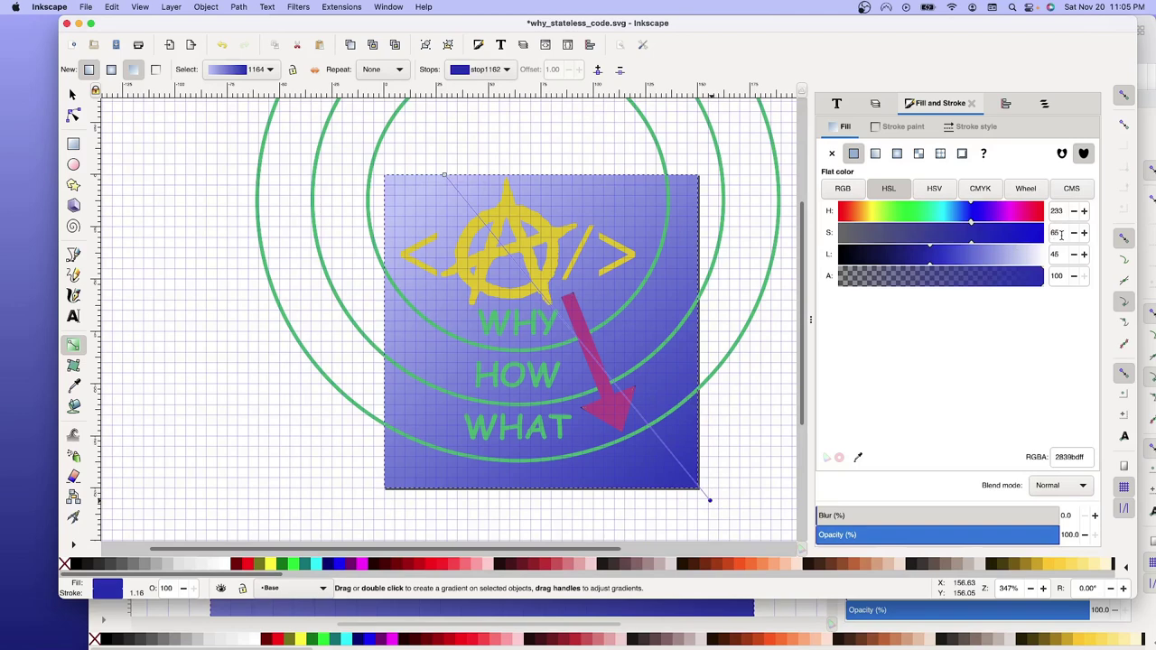
# Set the end stop's saturation to 75, try lightness 65, then undo the lightness change.
pyautogui.doubleClick(1057, 233)
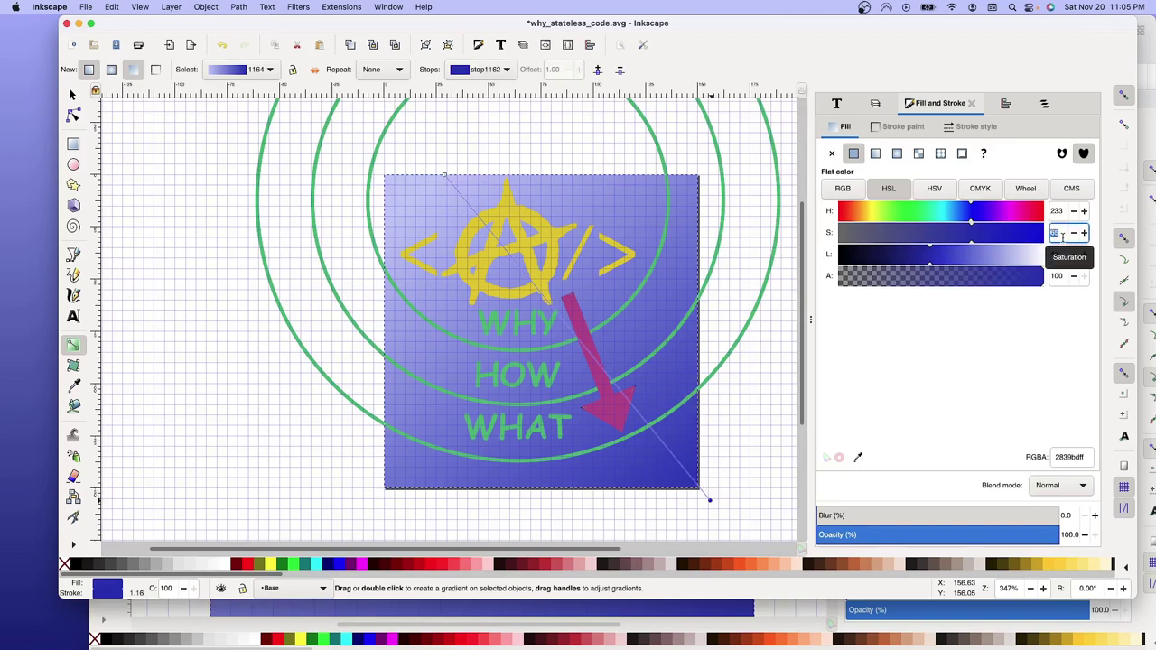
pyautogui.write('75')
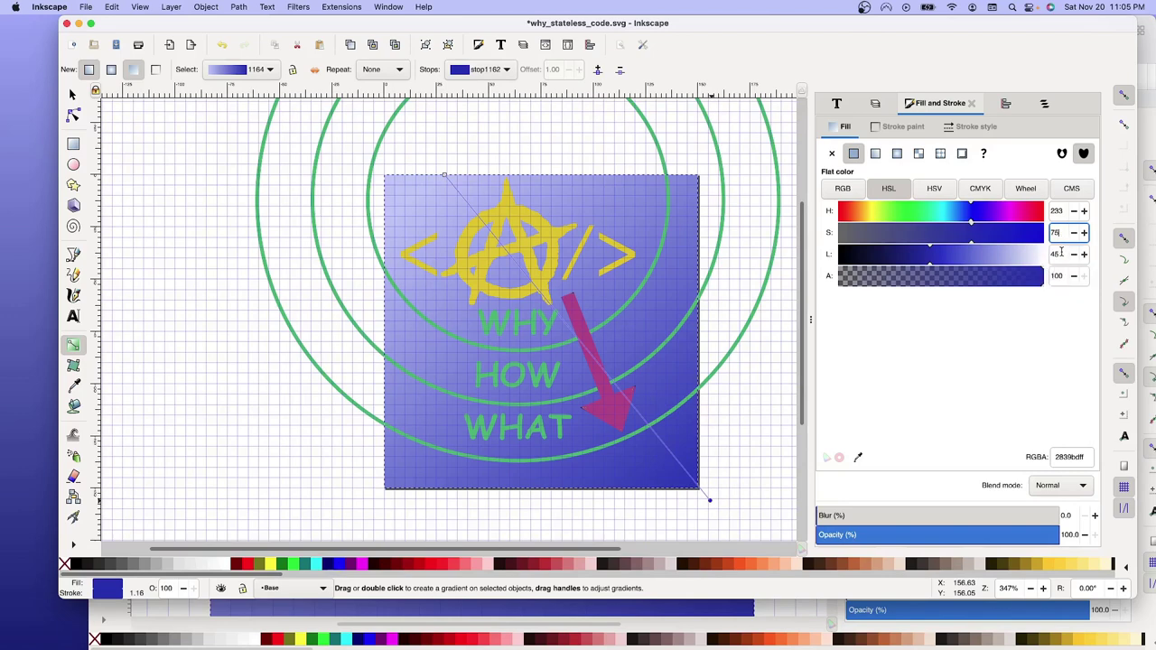
pyautogui.doubleClick(1062, 254)
pyautogui.write('65')
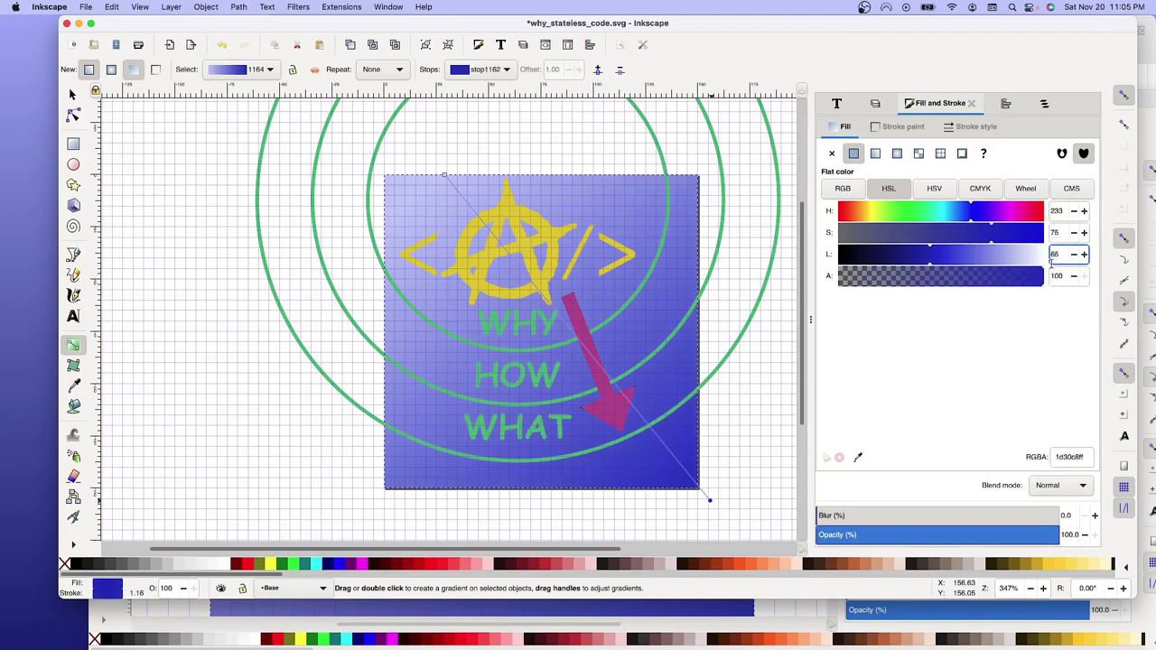
pyautogui.press('Tab')
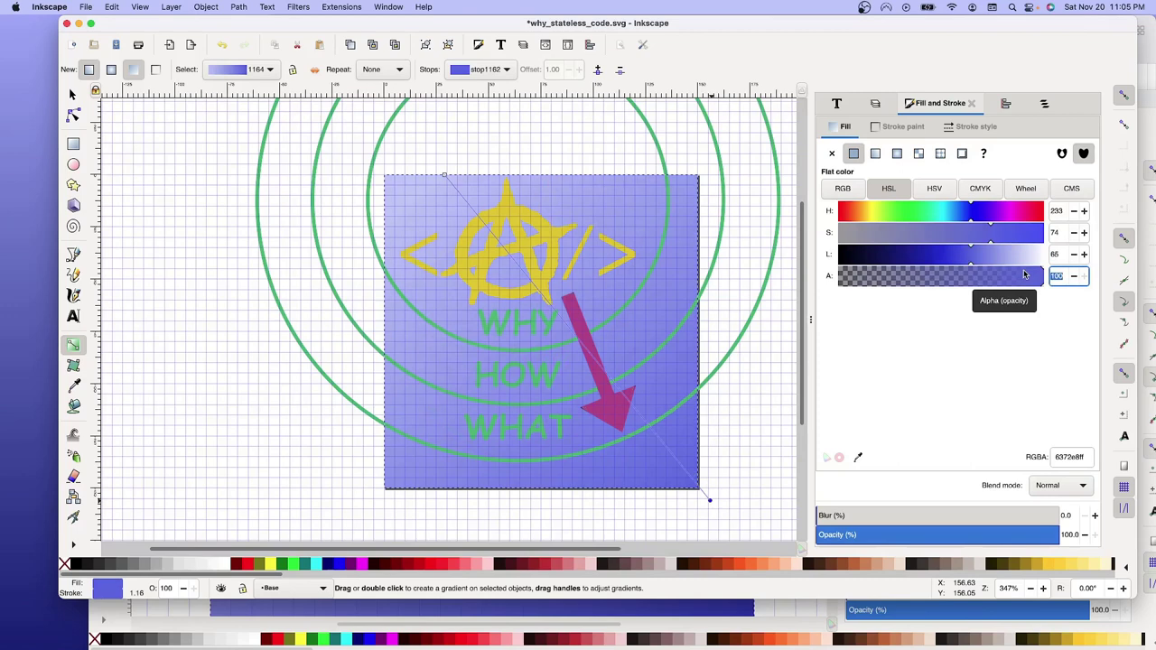
pyautogui.hotkey('ctrl', 'z')
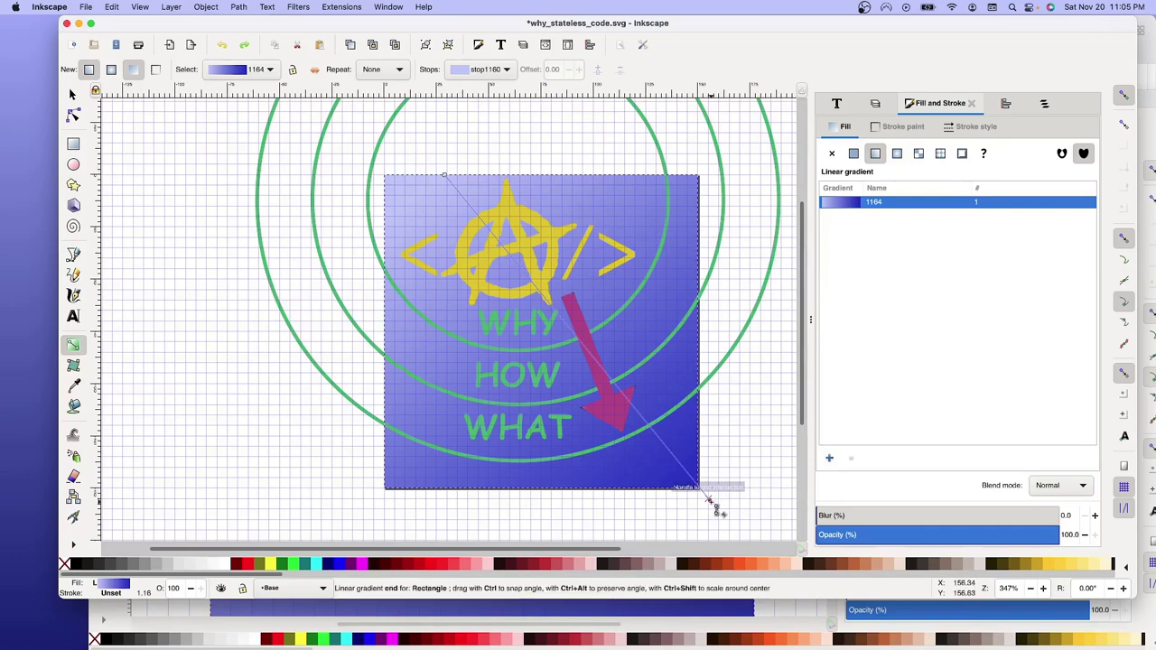
# Darken the gradient's start stop to HSL lightness 65 (RGBA 5b6df0ff) and save.
pyautogui.click(710, 500)
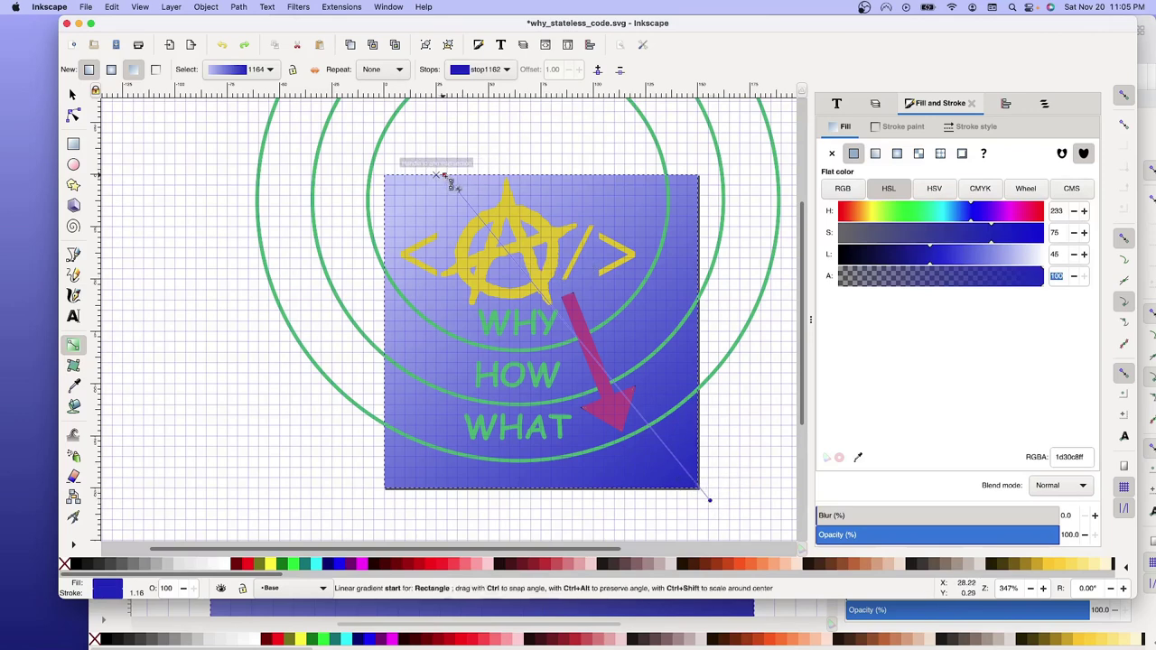
pyautogui.click(444, 175)
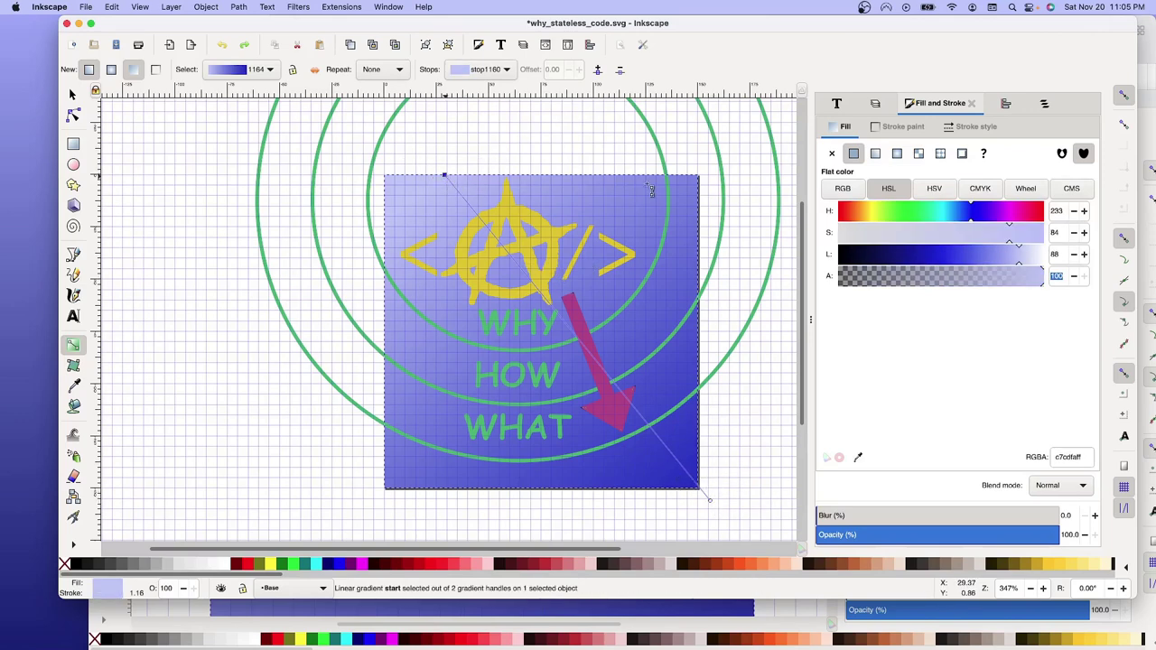
pyautogui.click(1057, 254)
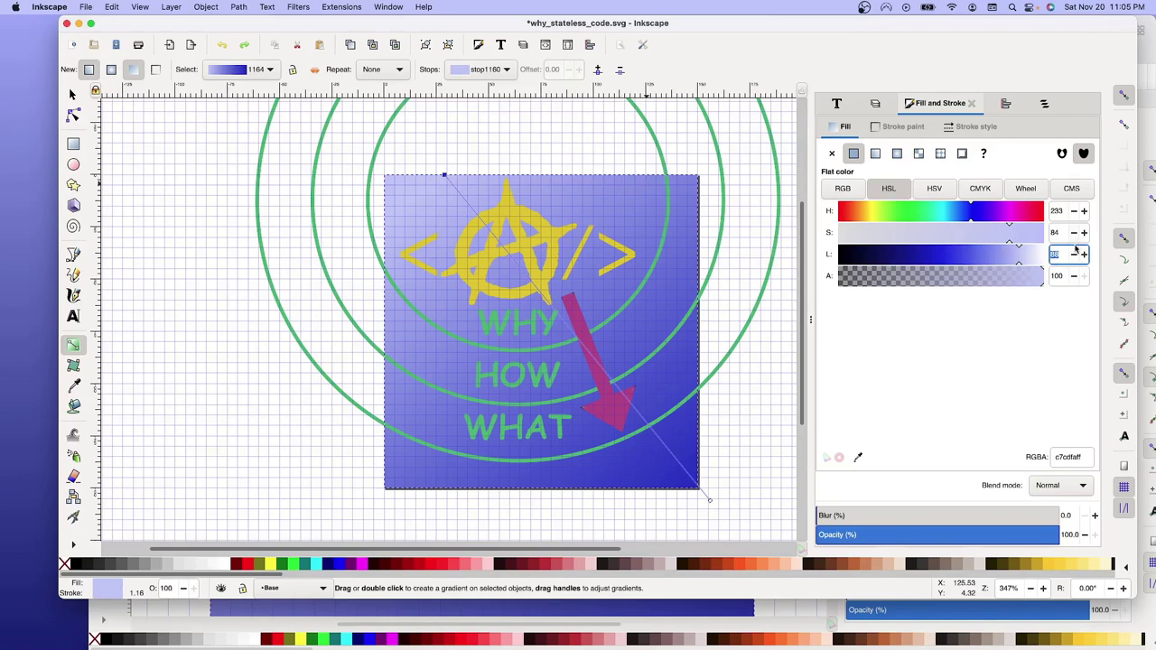
pyautogui.write('60')
pyautogui.press('Return')
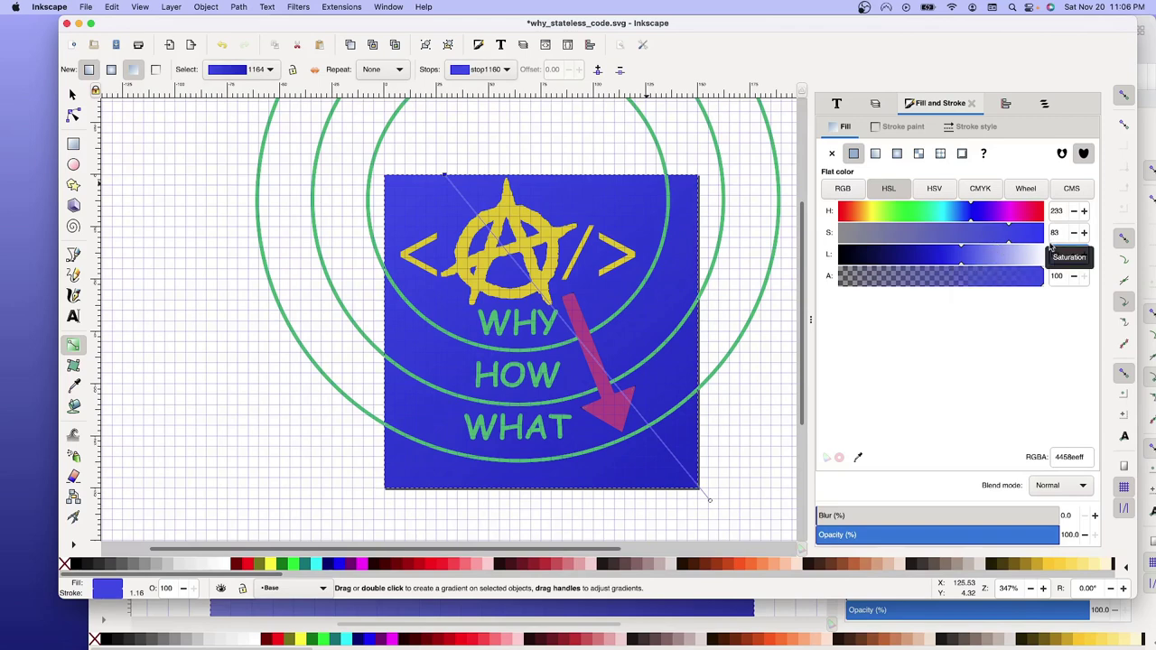
pyautogui.click(1055, 254)
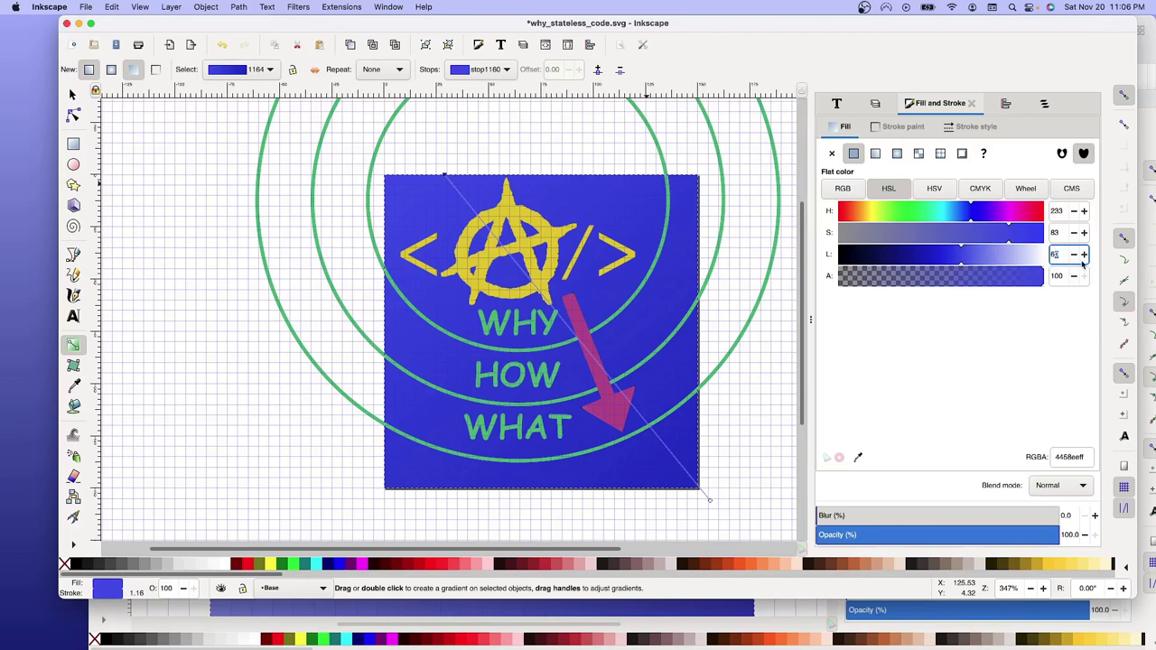
pyautogui.write('5')
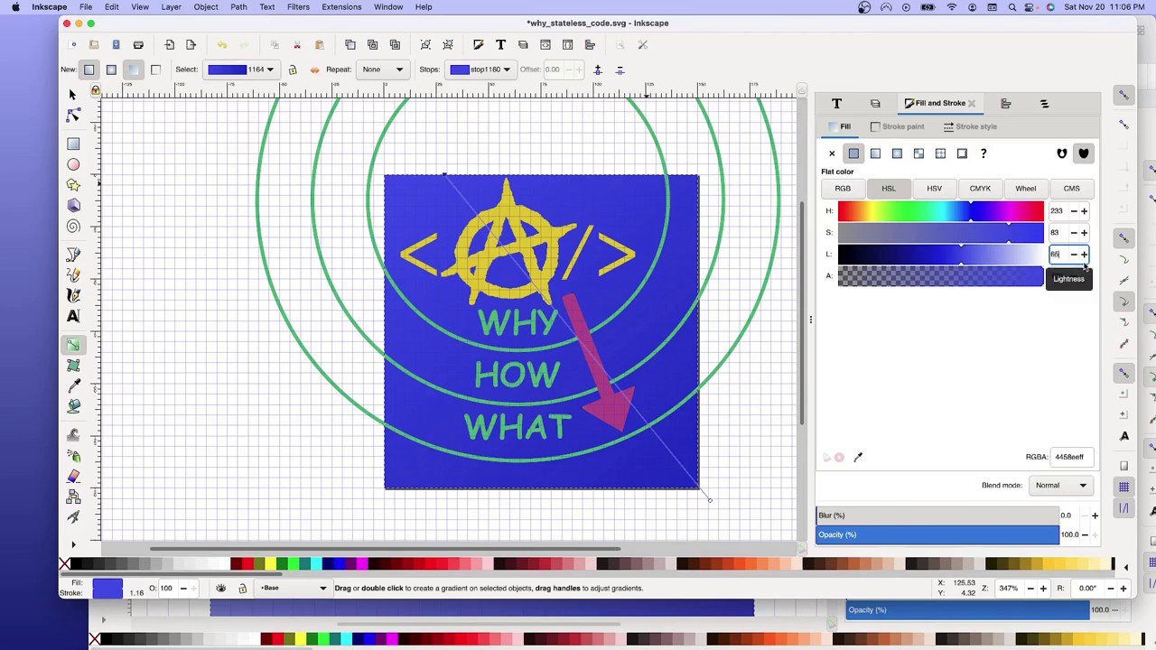
pyautogui.press('Return')
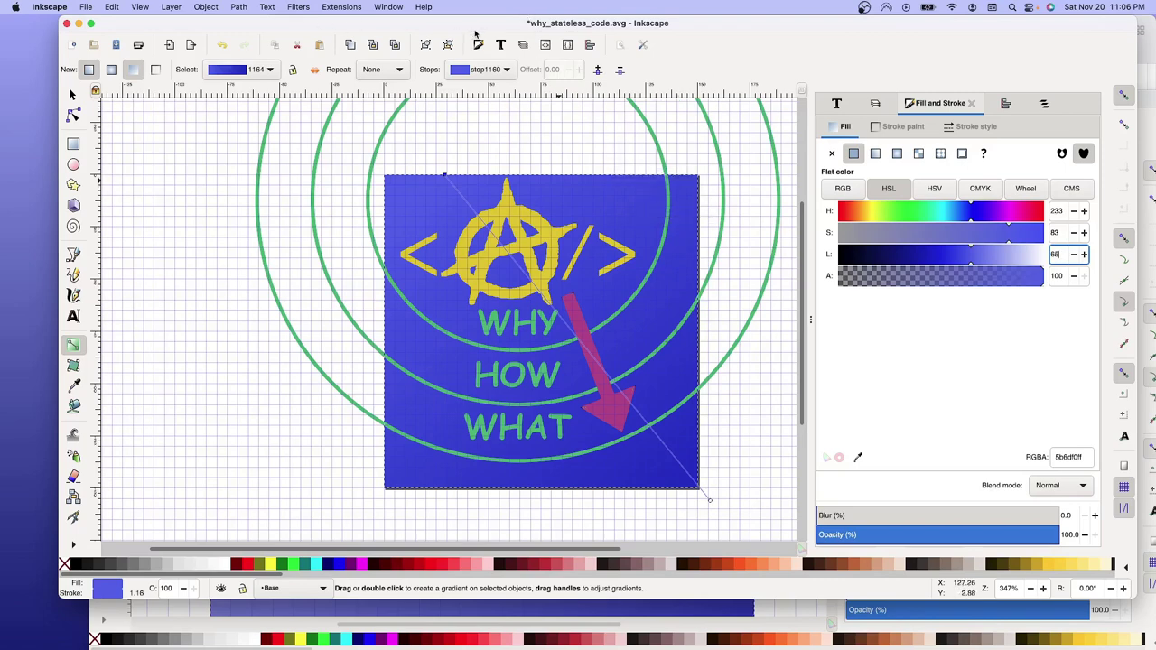
pyautogui.hotkey('ctrl', 's')
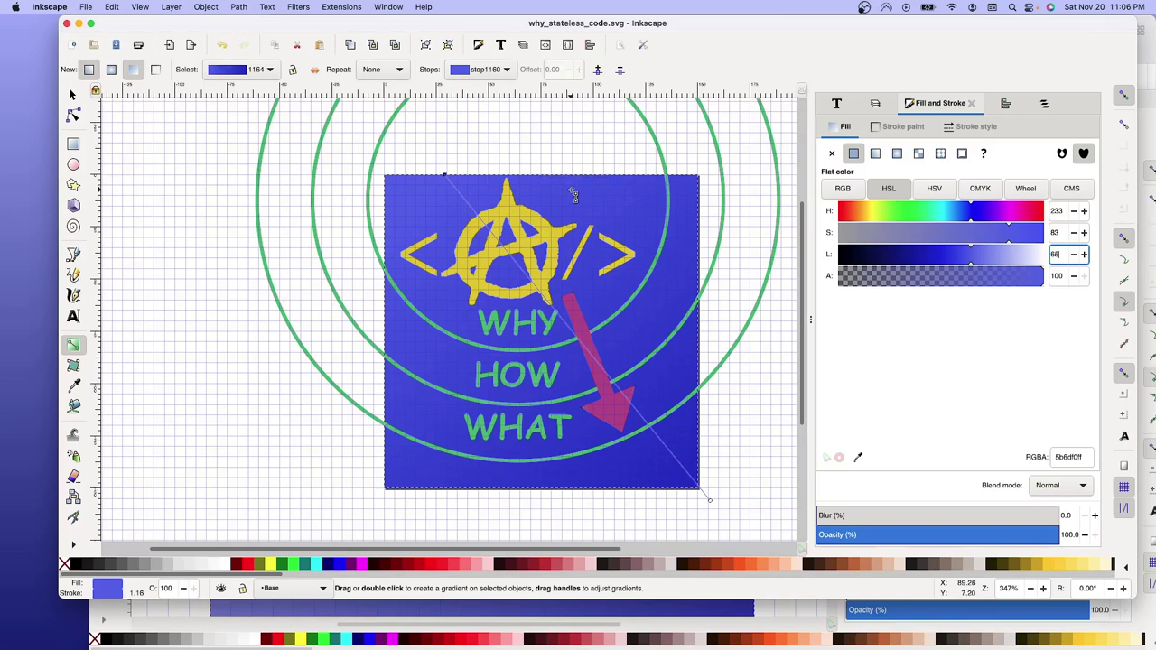
# Change the custom page width in Document Properties from 150 to 300 px.
pyautogui.click(86, 8)
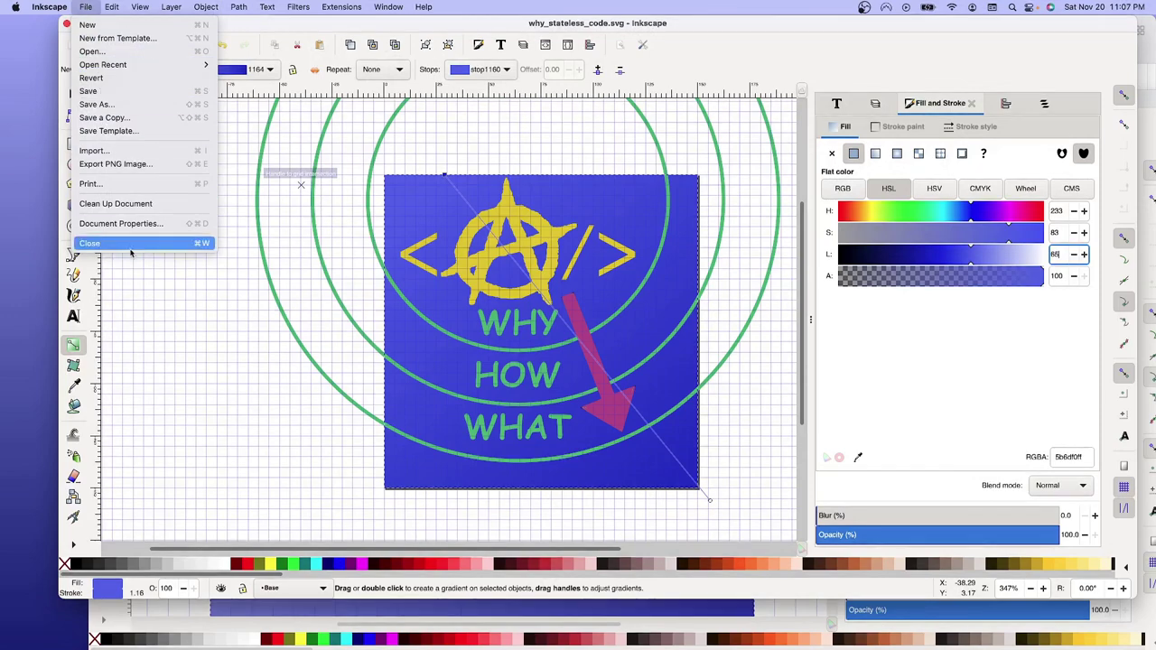
pyautogui.click(136, 225)
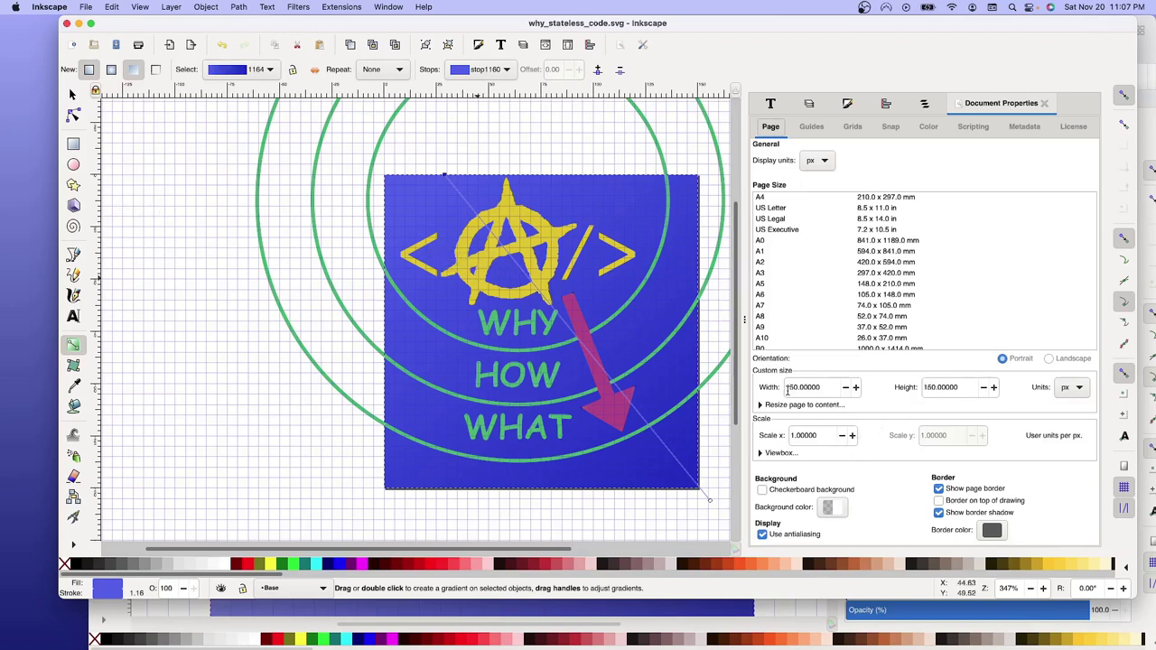
pyautogui.moveTo(788, 388); pyautogui.dragTo(879, 401)
pyautogui.hotkey('shift', 'Right')
pyautogui.hotkey('shift', 'Right')
pyautogui.hotkey('shift', 'Right')
pyautogui.write('300')
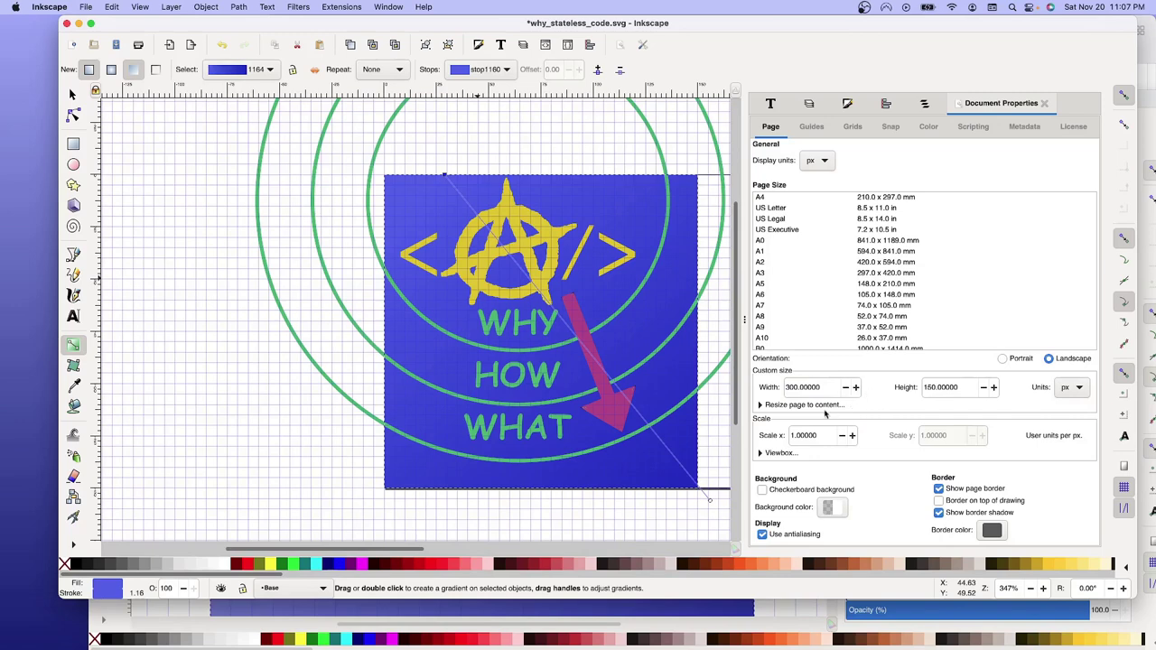
pyautogui.moveTo(408, 553)
pyautogui.mouseDown()
pyautogui.moveTo(594, 556)
pyautogui.moveTo(522, 551)
pyautogui.mouseUp()
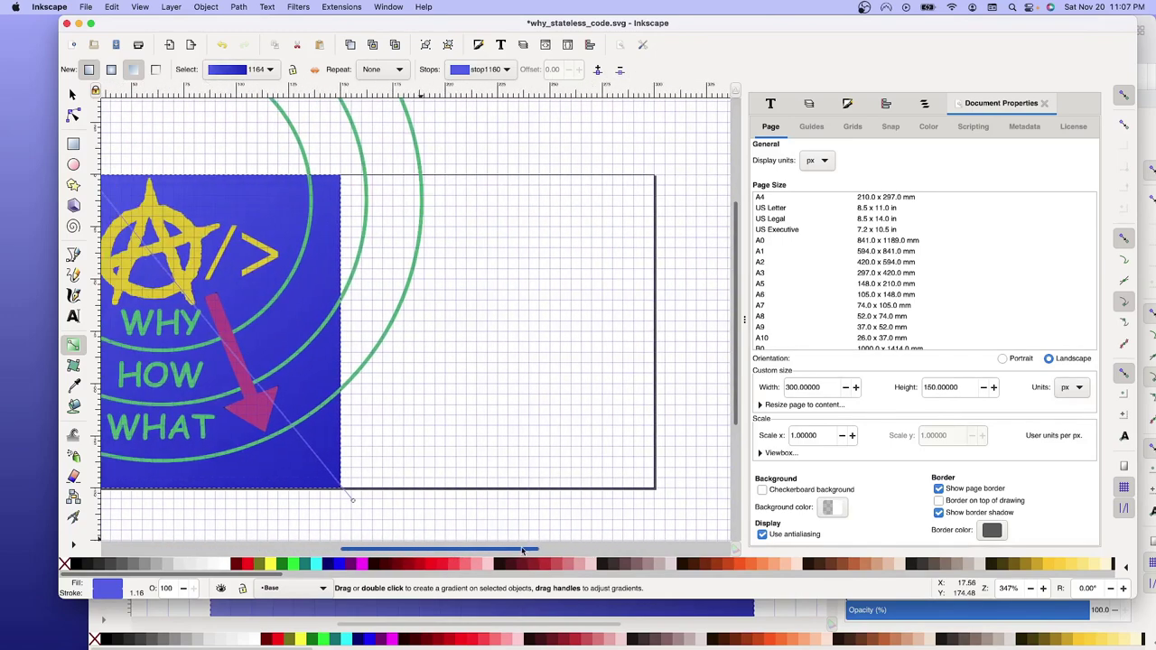
pyautogui.moveTo(522, 552); pyautogui.dragTo(467, 529)
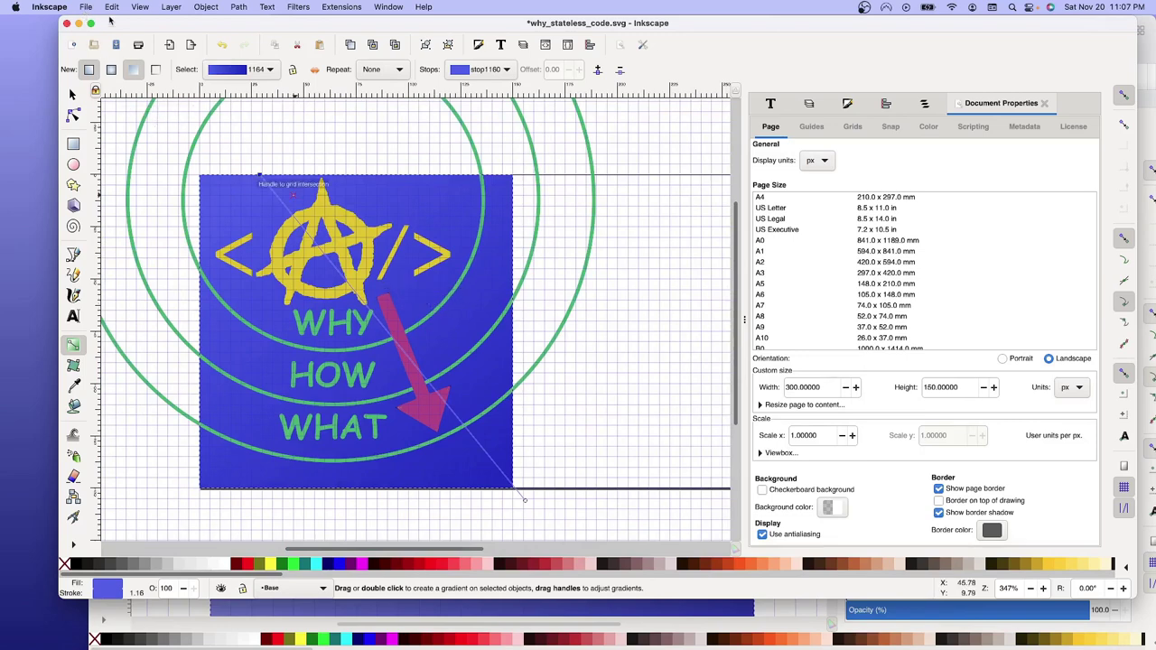
pyautogui.click(86, 7)
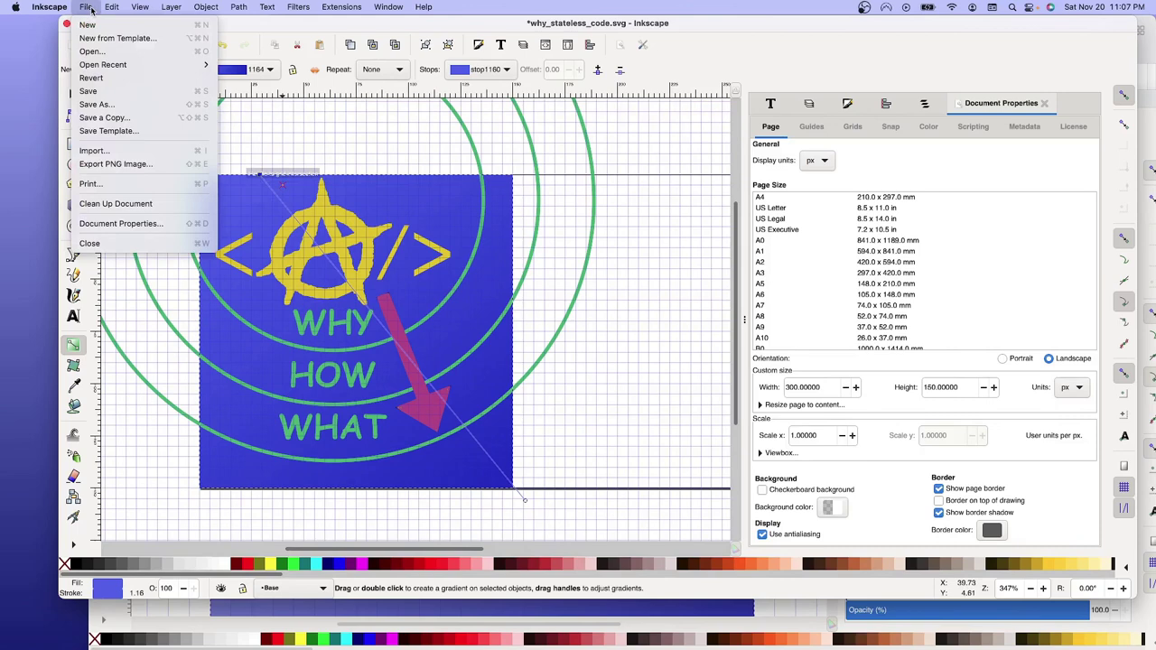
# Save a copy named why_stateless_code_2-to-1.svg in the Why_Stateless_Code folder.
pyautogui.click(101, 105)
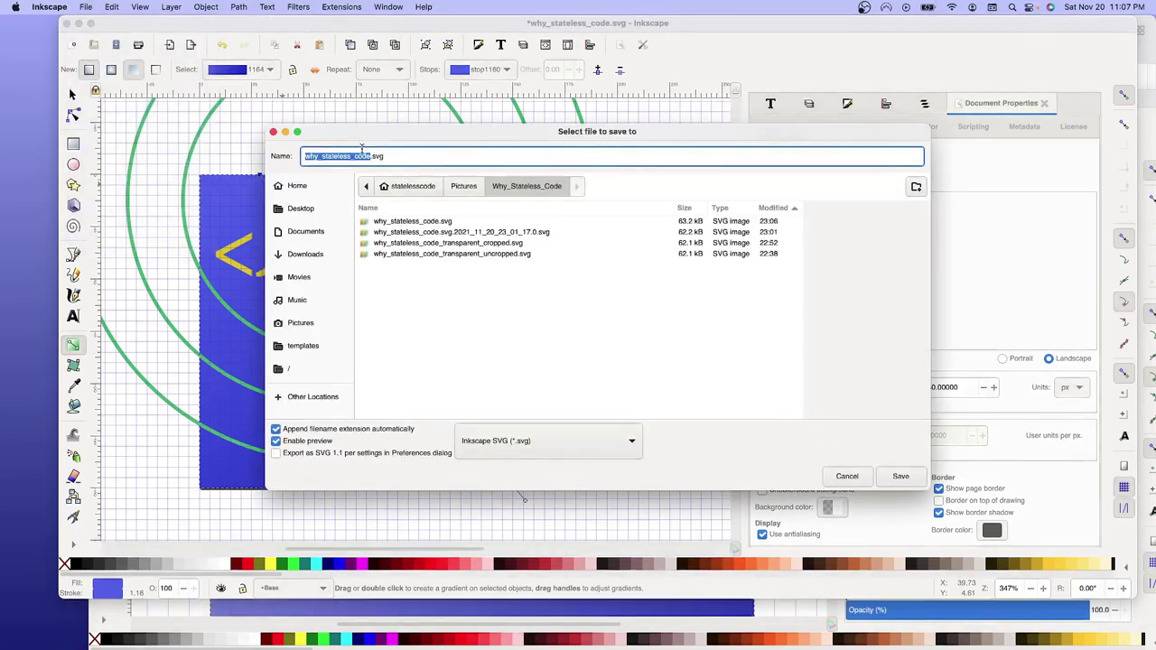
pyautogui.click(365, 156)
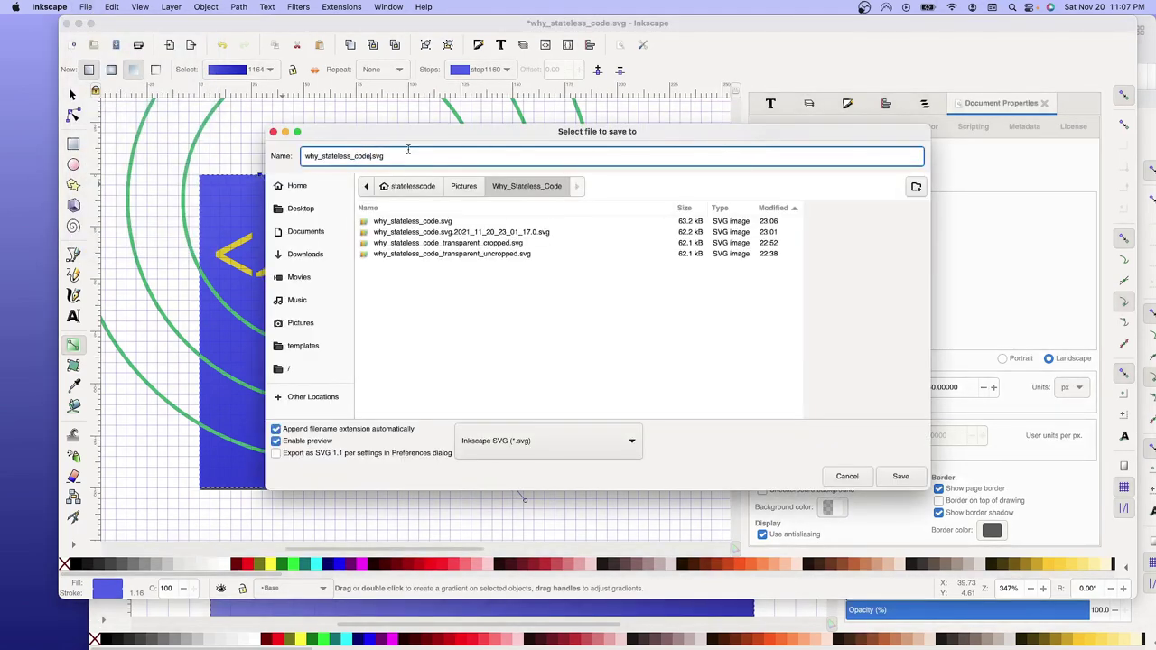
pyautogui.write('_')
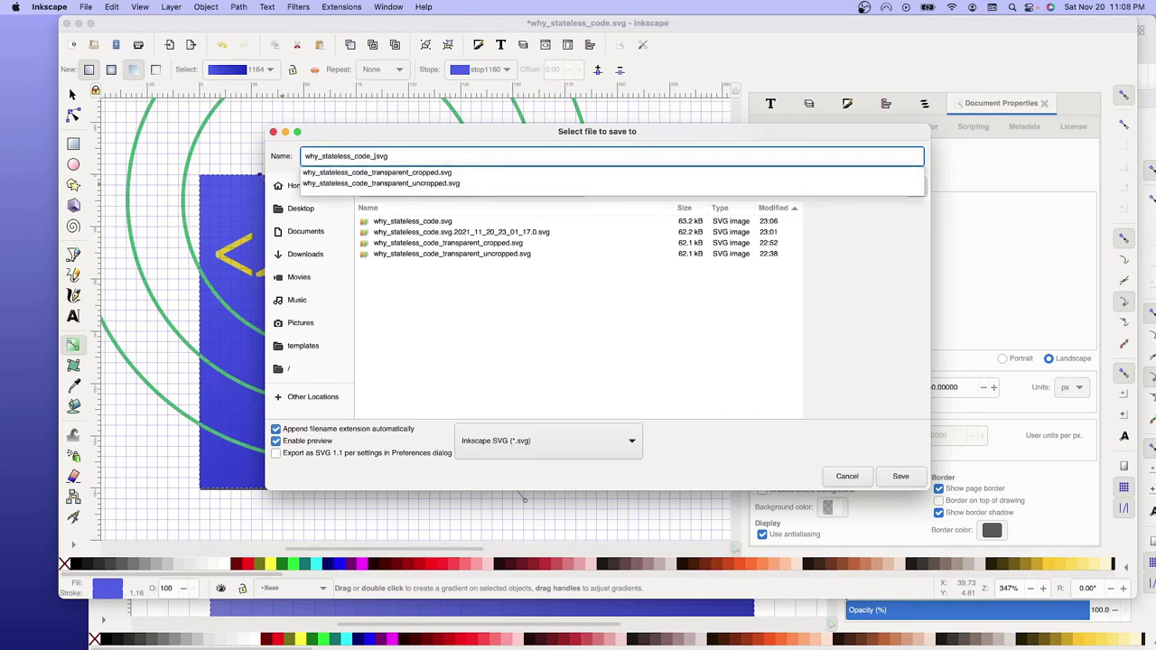
pyautogui.write('2')
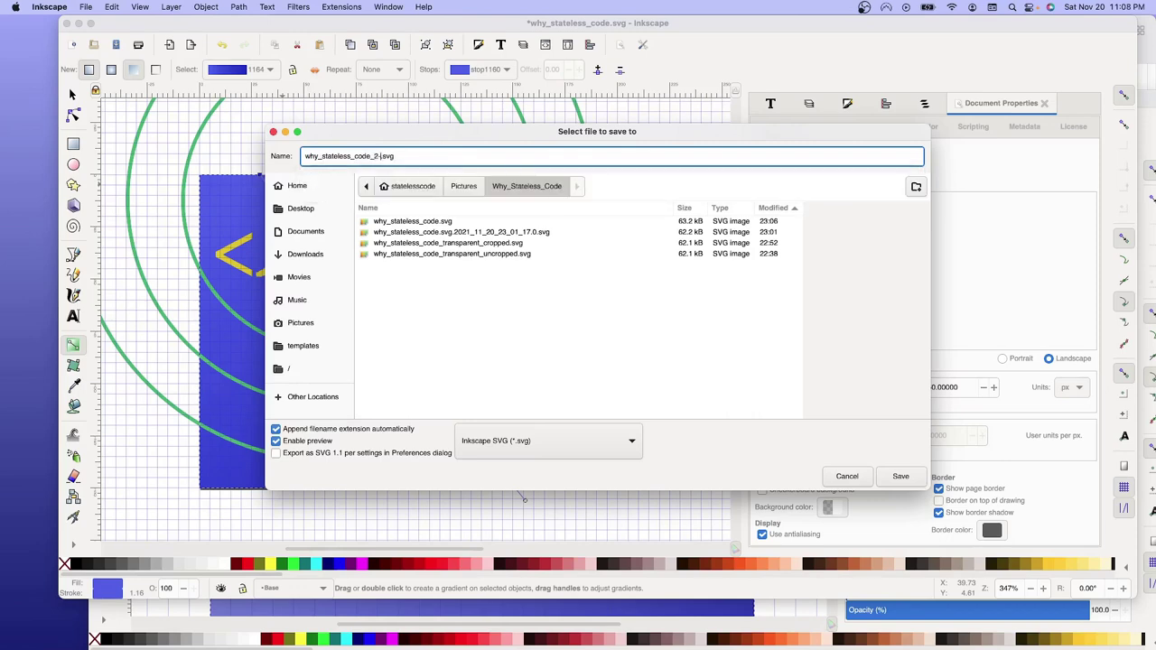
pyautogui.write('-to-1')
pyautogui.click(912, 479)
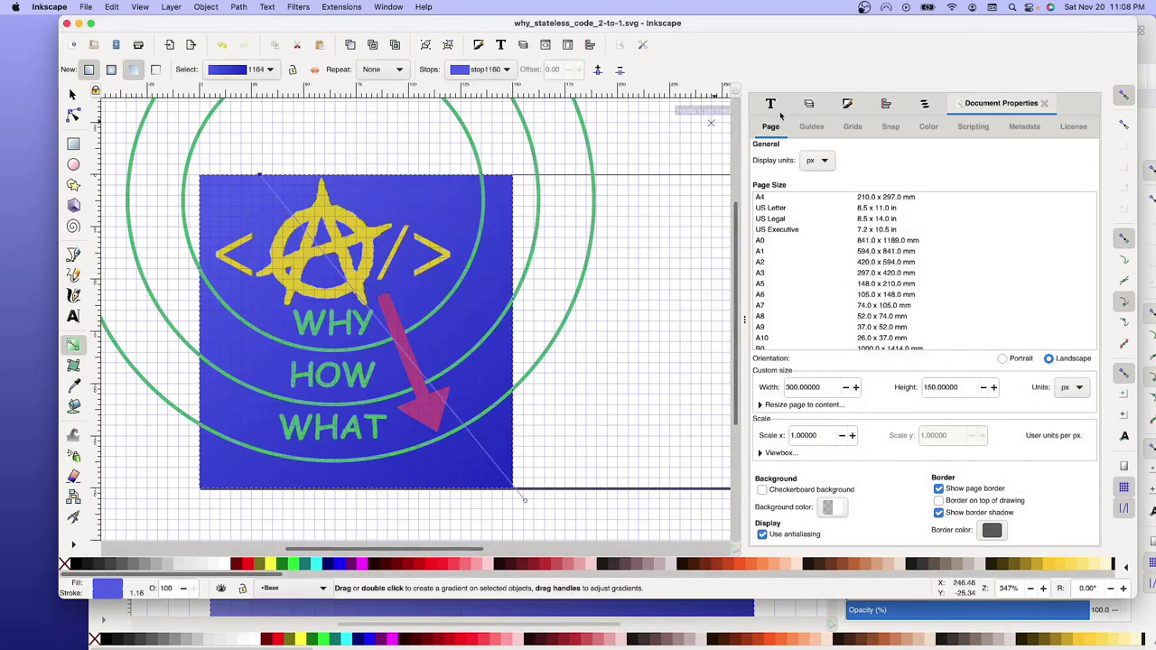
# Drag the background gradient's end handle diagonally to the widened page's bottom-right corner.
pyautogui.click(811, 105)
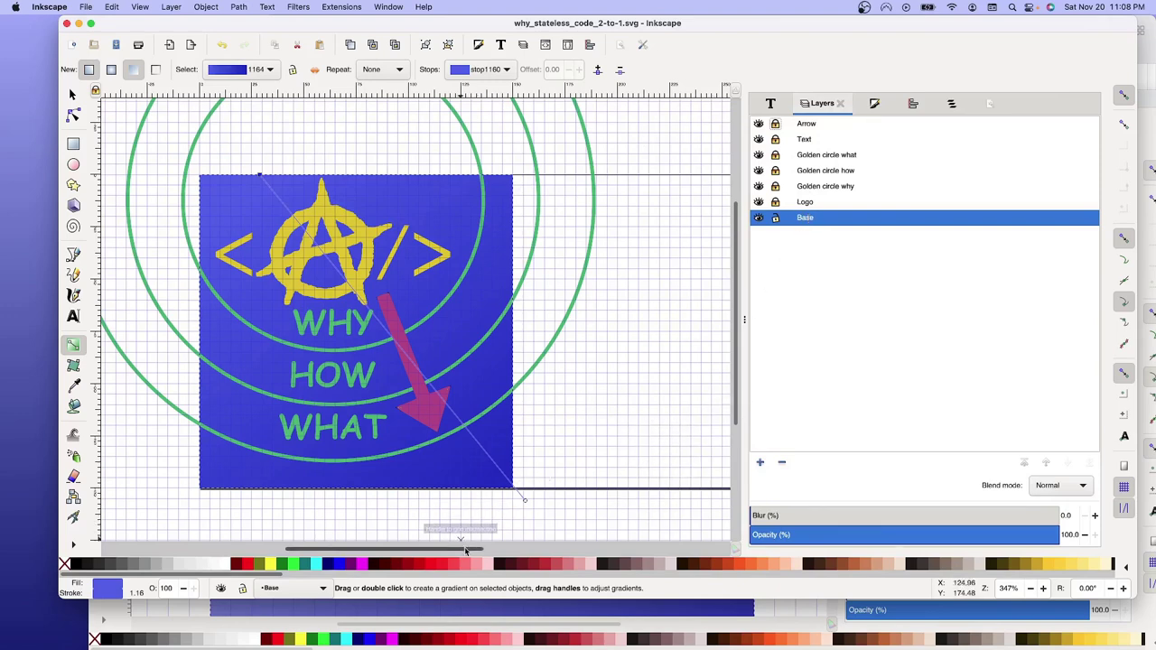
pyautogui.moveTo(469, 554)
pyautogui.mouseDown()
pyautogui.moveTo(509, 554)
pyautogui.moveTo(497, 546)
pyautogui.mouseUp()
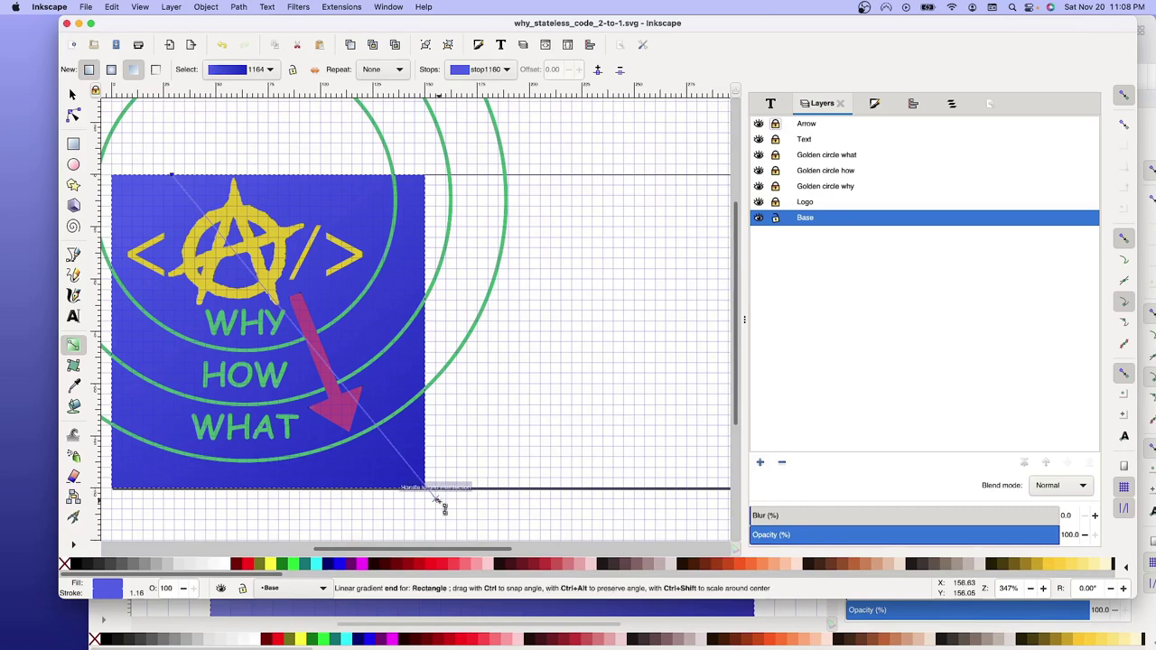
pyautogui.moveTo(470, 551); pyautogui.dragTo(519, 552)
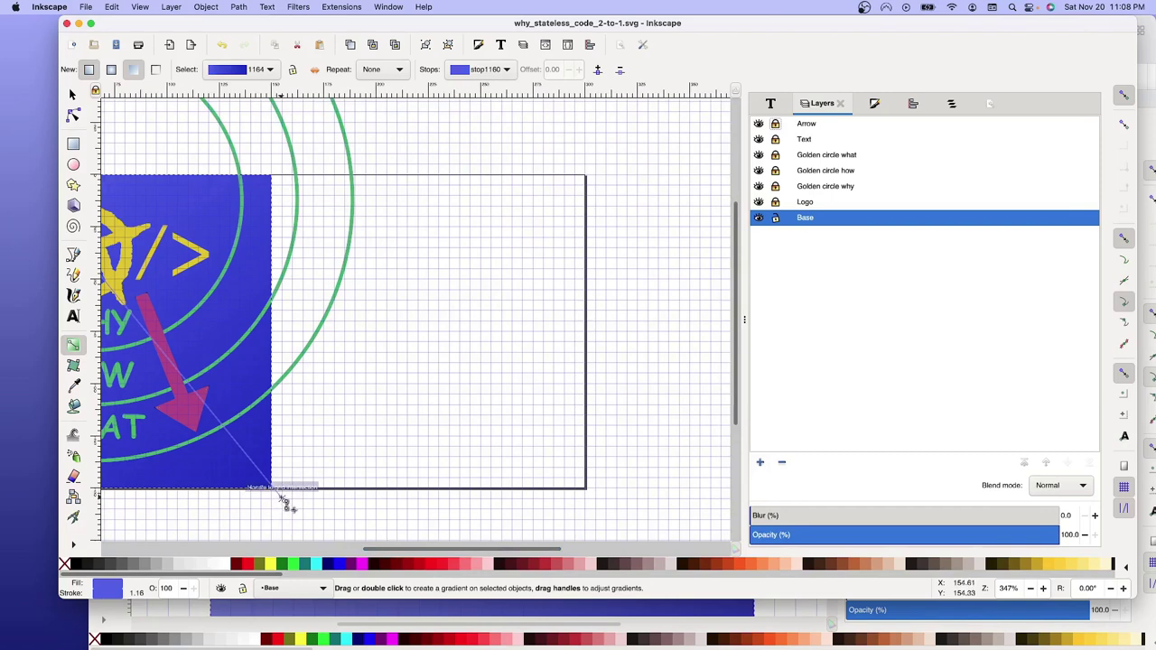
pyautogui.moveTo(282, 496); pyautogui.dragTo(617, 512)
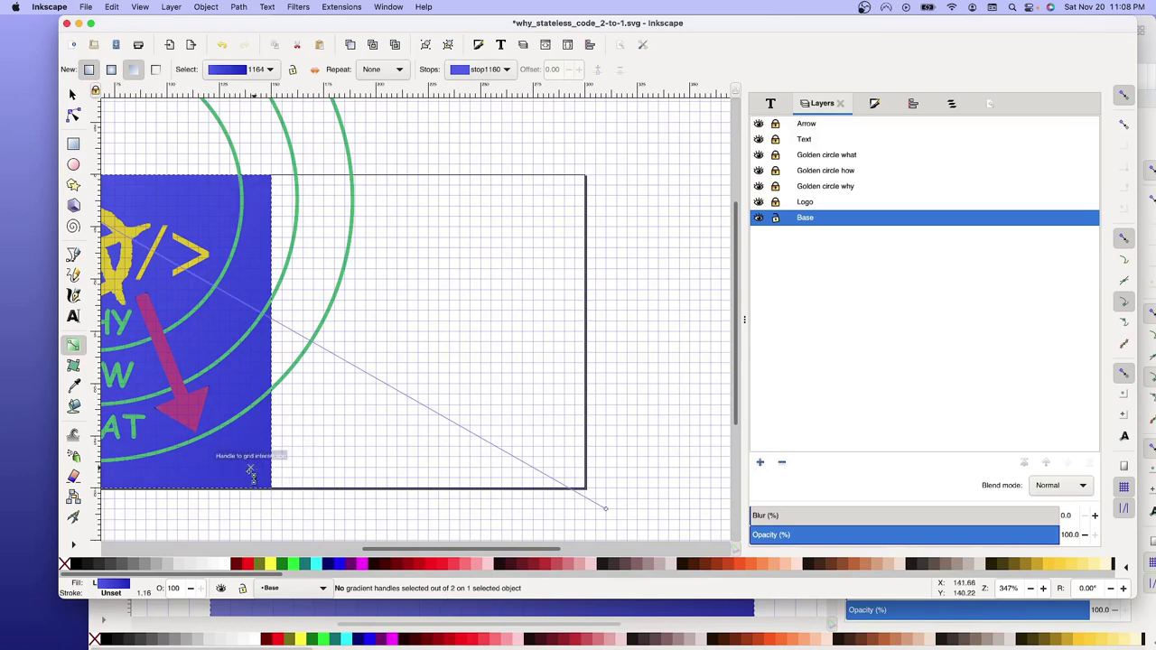
pyautogui.moveTo(413, 553); pyautogui.dragTo(364, 551)
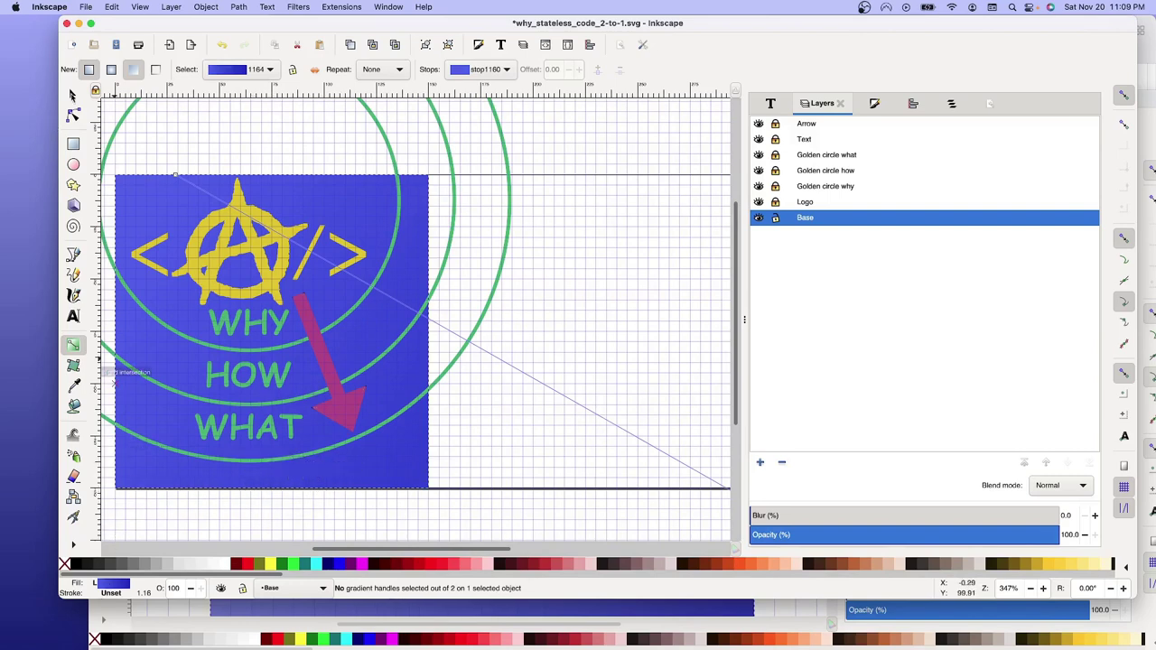
# Set the blue rectangle's width to 300 px to cover the page, then lock the Base layer.
pyautogui.press('s')
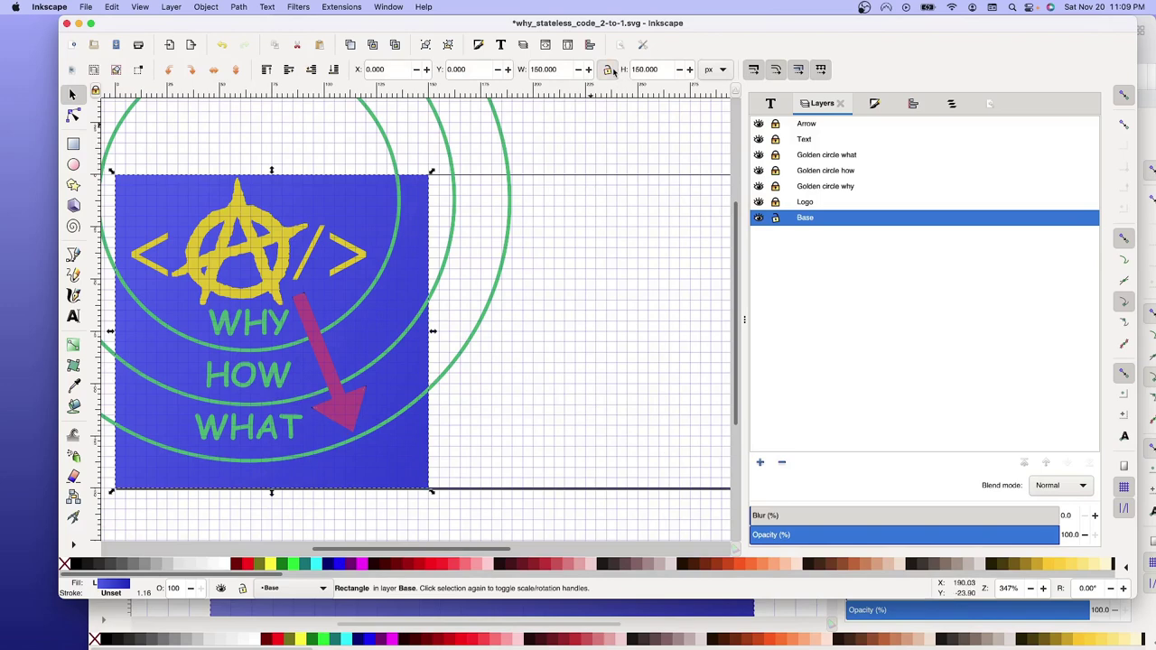
pyautogui.doubleClick(642, 69)
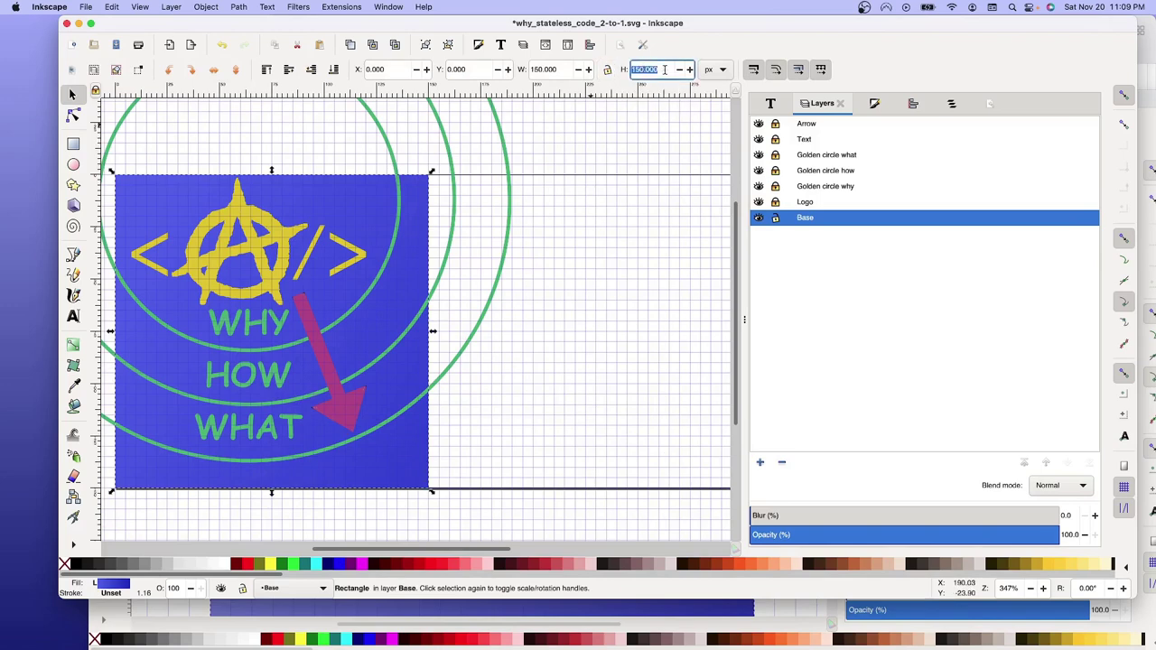
pyautogui.doubleClick(535, 70)
pyautogui.write('30')
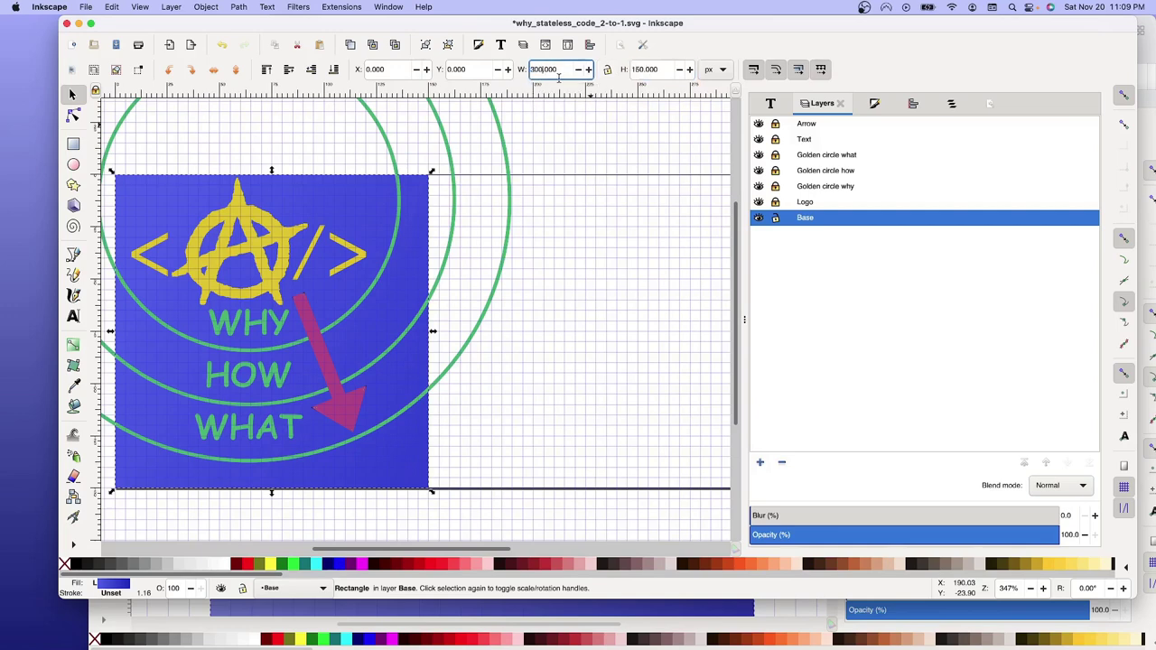
pyautogui.press('Return')
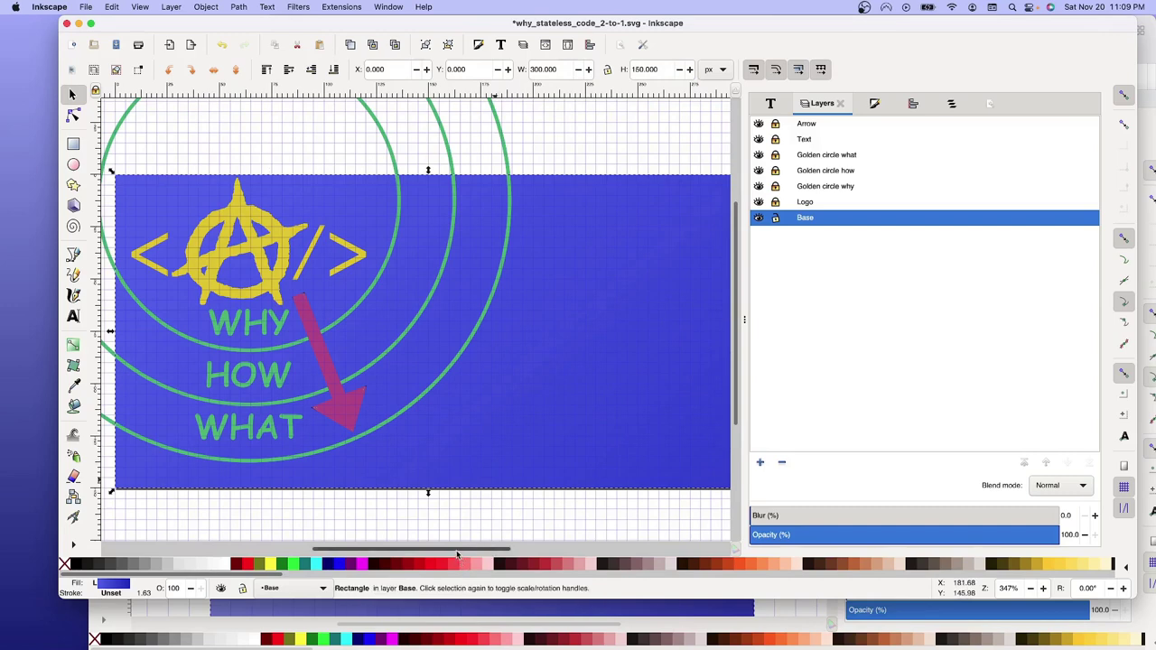
pyautogui.moveTo(463, 564)
pyautogui.mouseDown()
pyautogui.moveTo(495, 560)
pyautogui.moveTo(436, 547)
pyautogui.mouseUp()
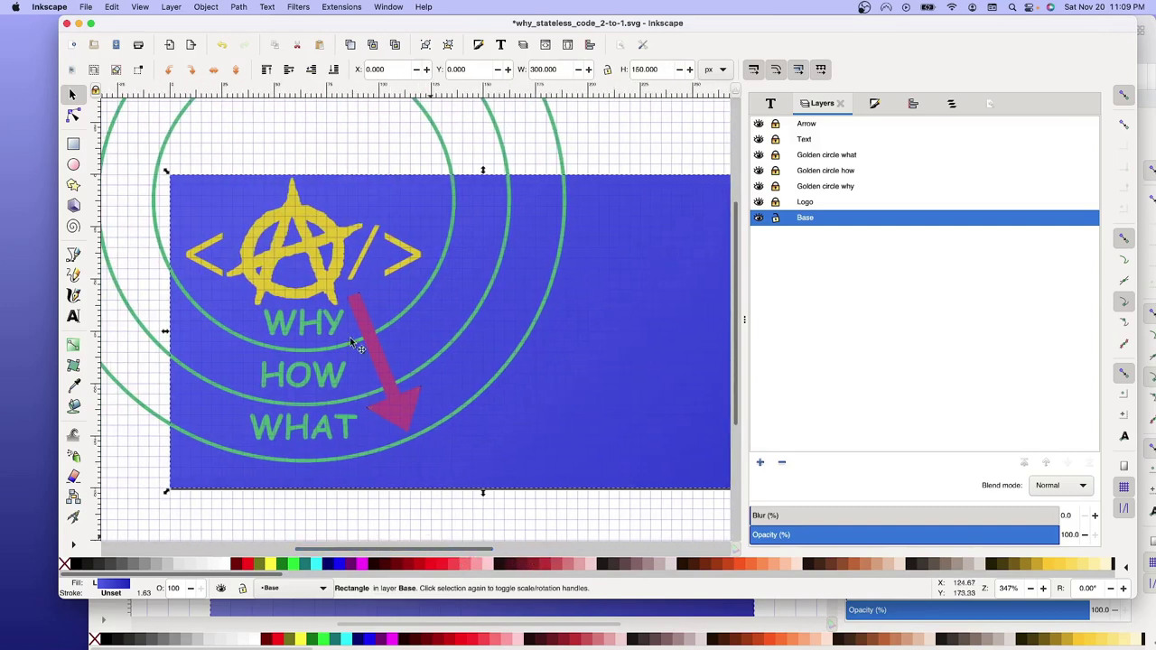
pyautogui.click(318, 232)
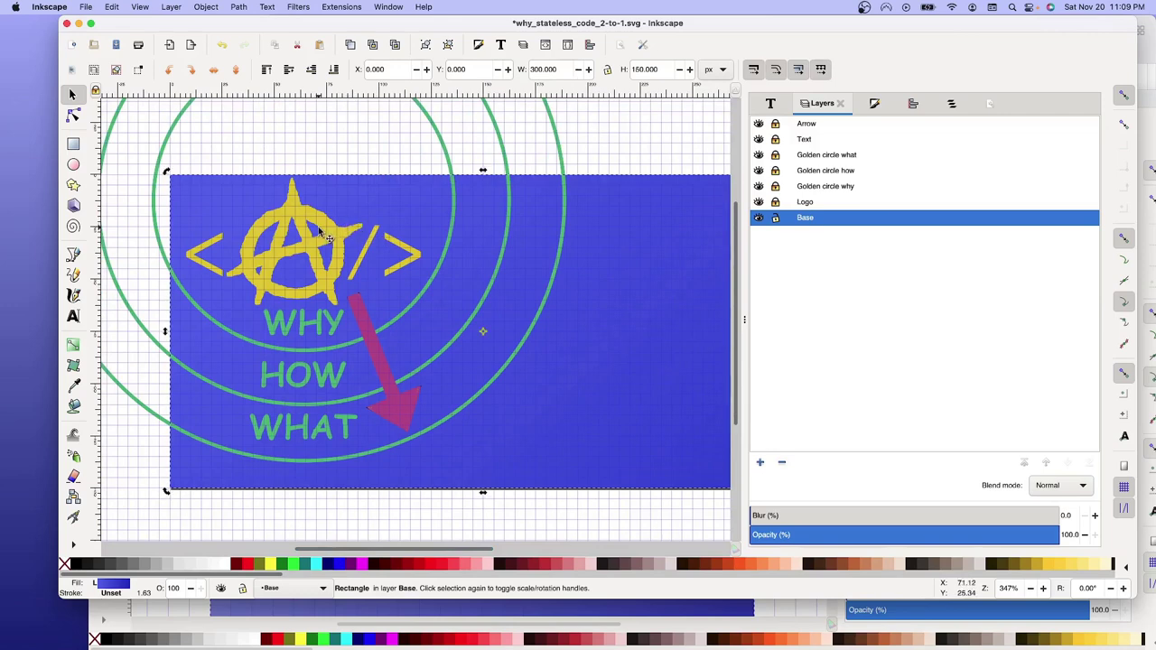
pyautogui.click(311, 262)
pyautogui.click(775, 219)
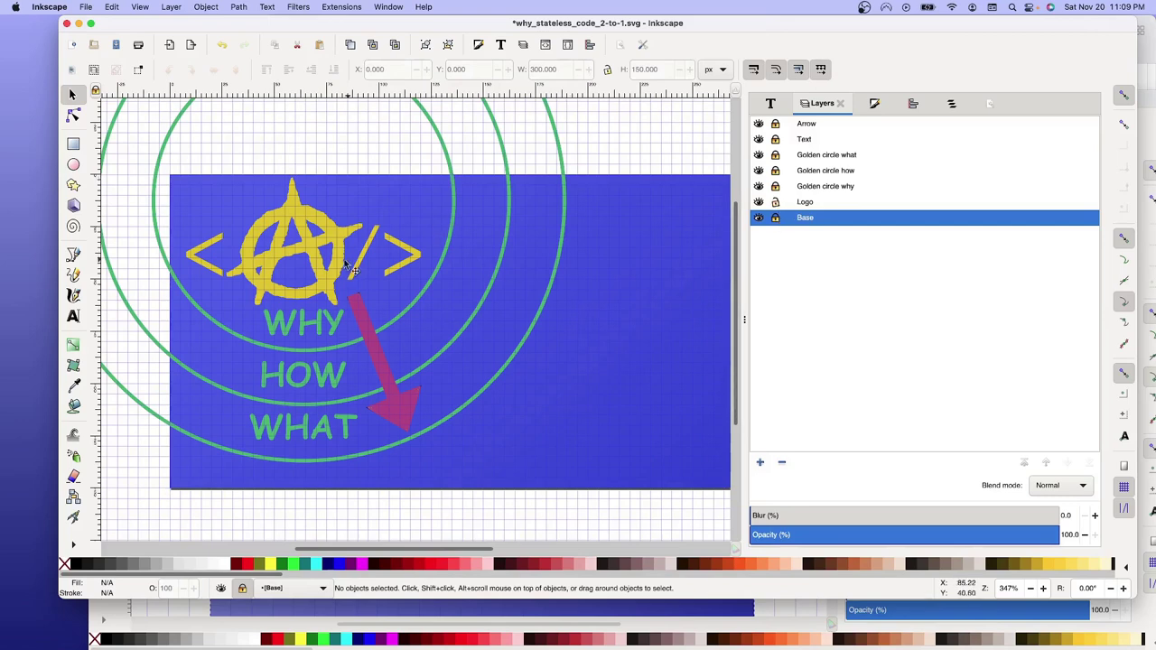
# Centre the logo group on the page's vertical axis and lock the Logo layer.
pyautogui.click(307, 267)
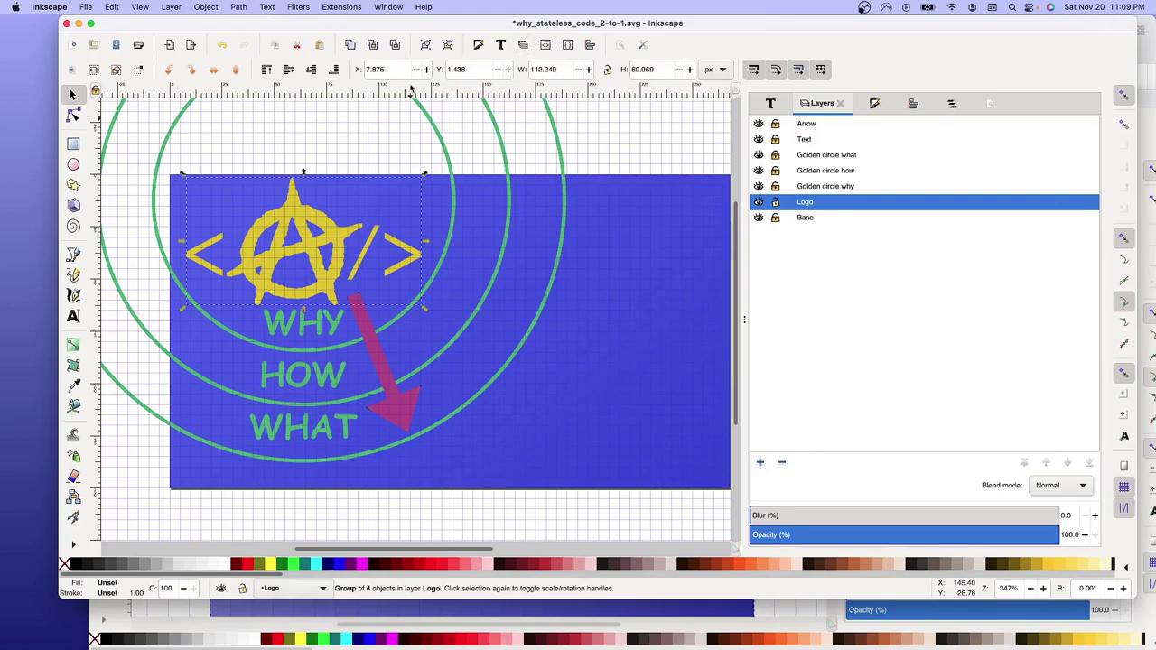
pyautogui.click(915, 105)
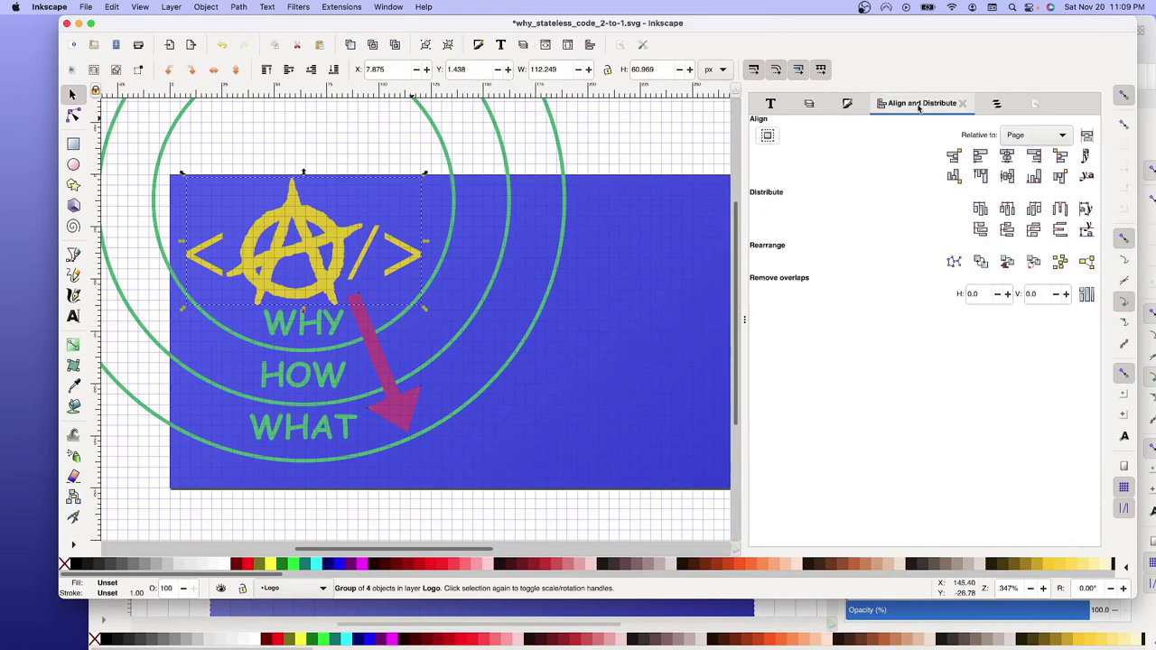
pyautogui.click(1008, 158)
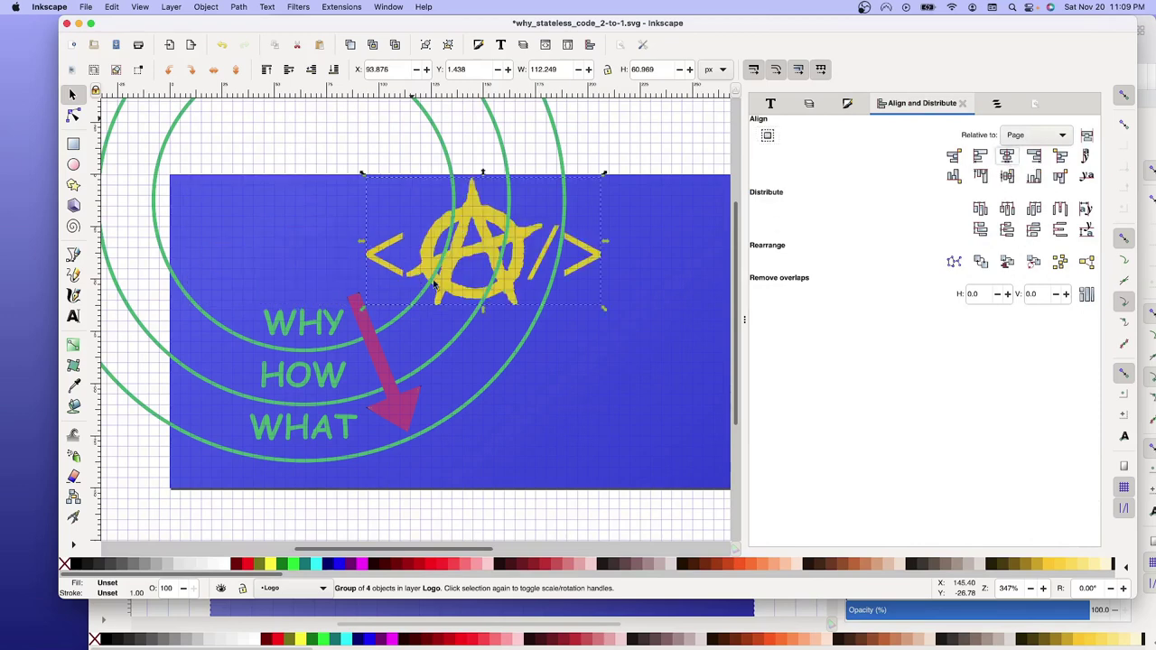
pyautogui.press('Escape')
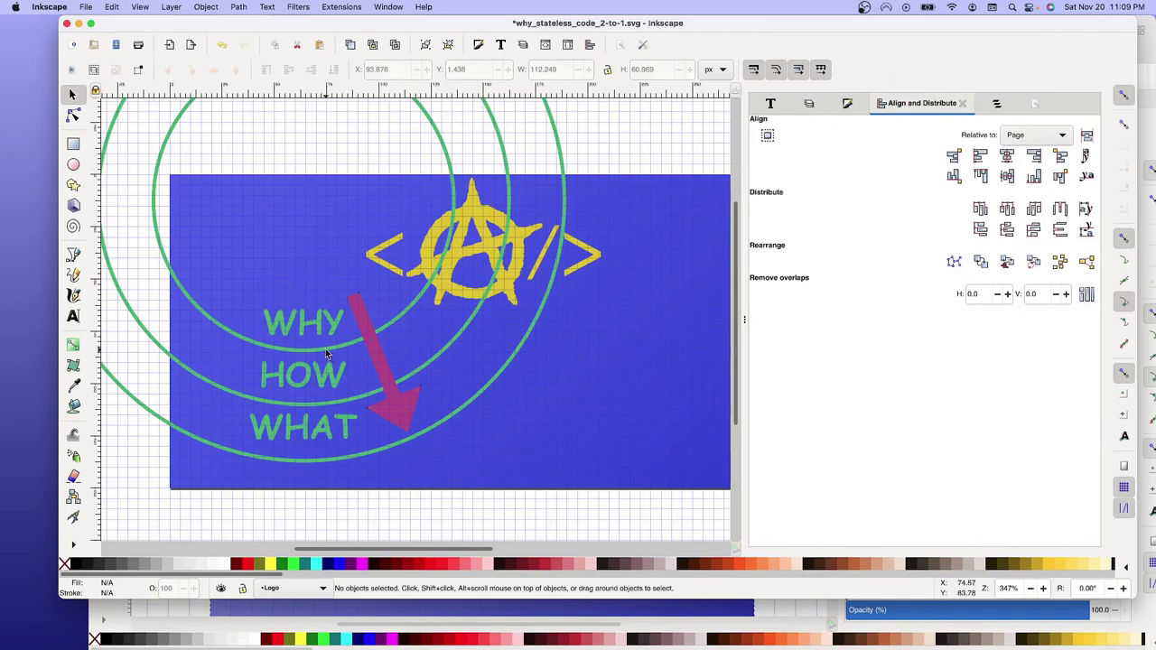
pyautogui.click(810, 104)
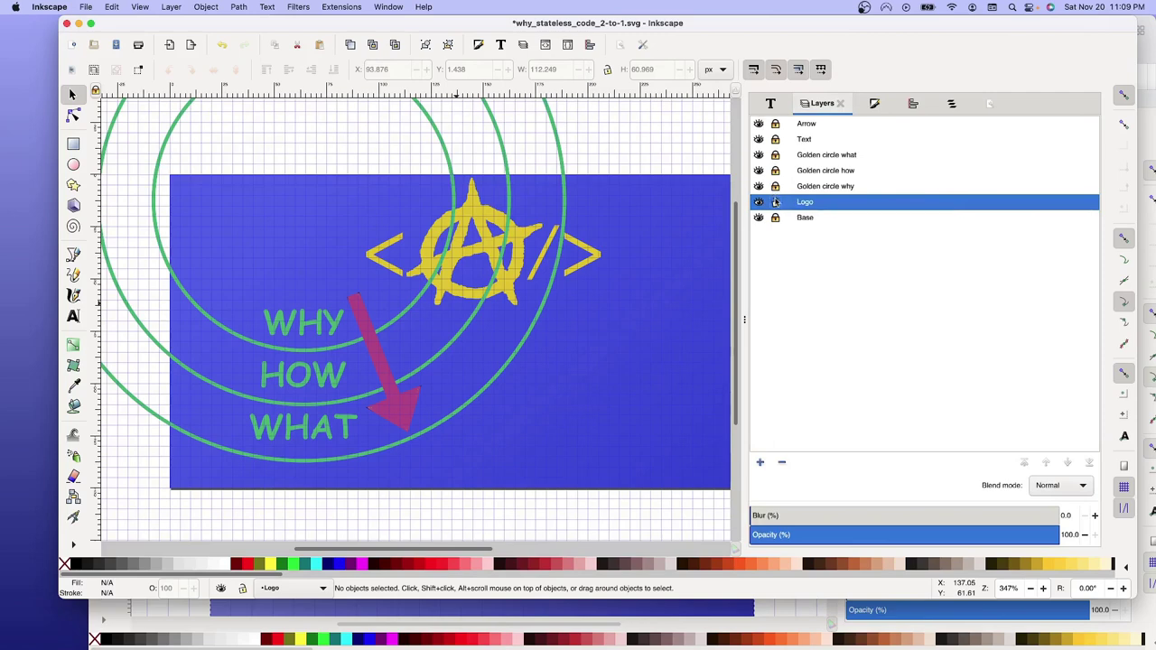
pyautogui.click(775, 202)
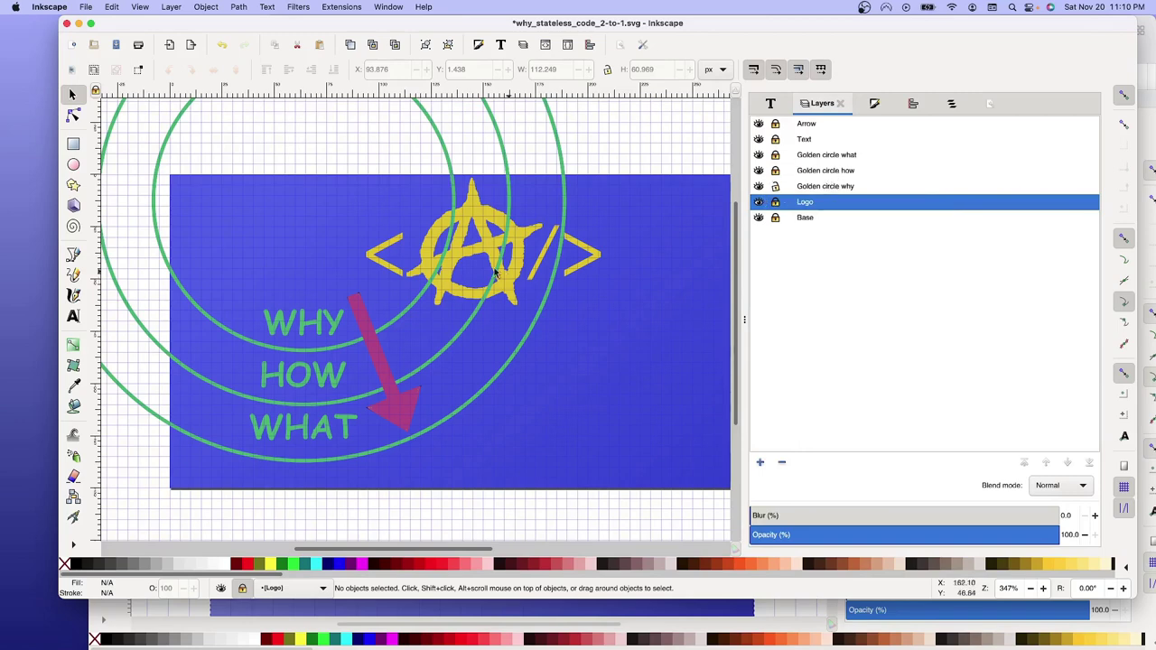
# Centre the innermost green circle horizontally on the page and lock the Golden circle why layer.
pyautogui.click(416, 308)
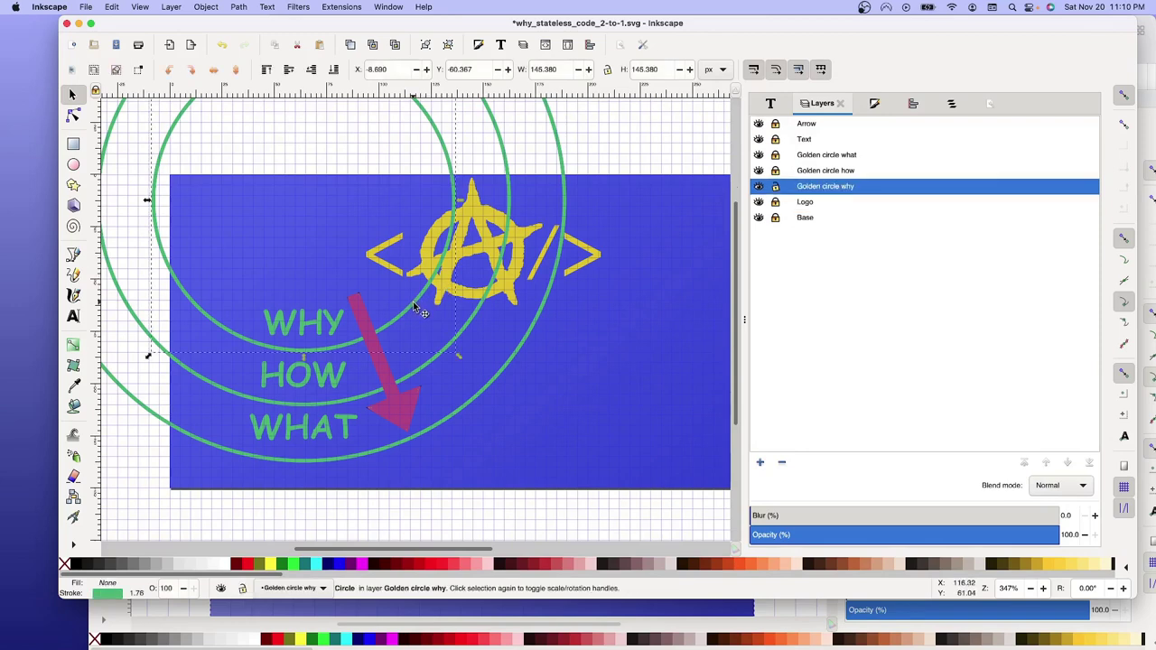
pyautogui.click(913, 105)
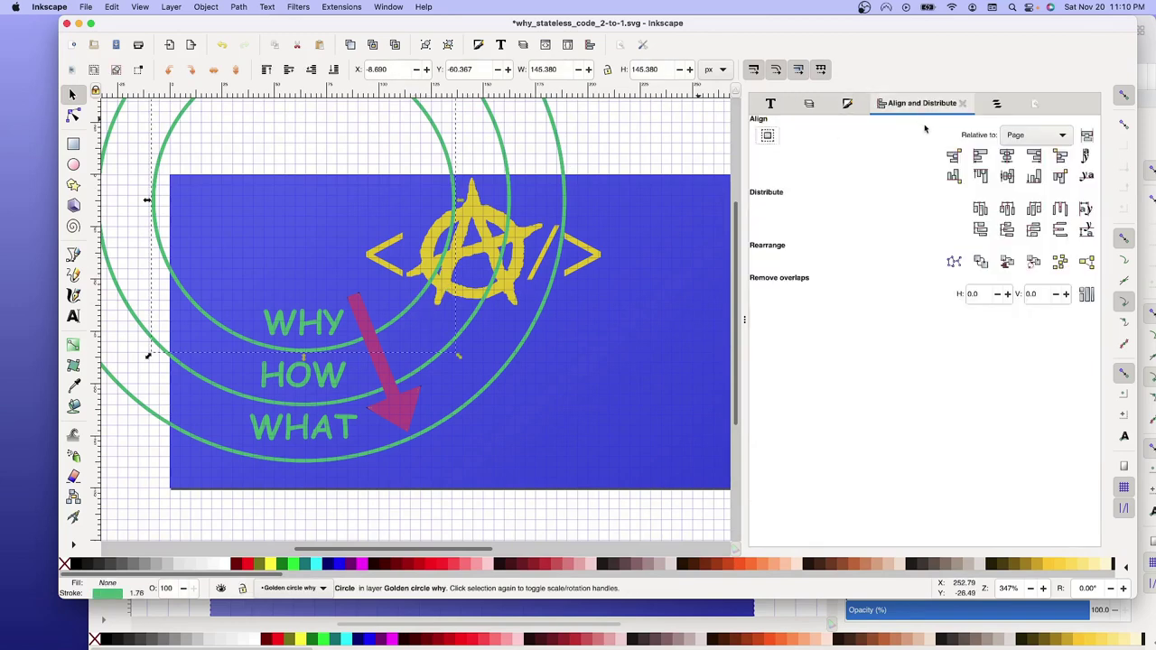
pyautogui.click(1007, 156)
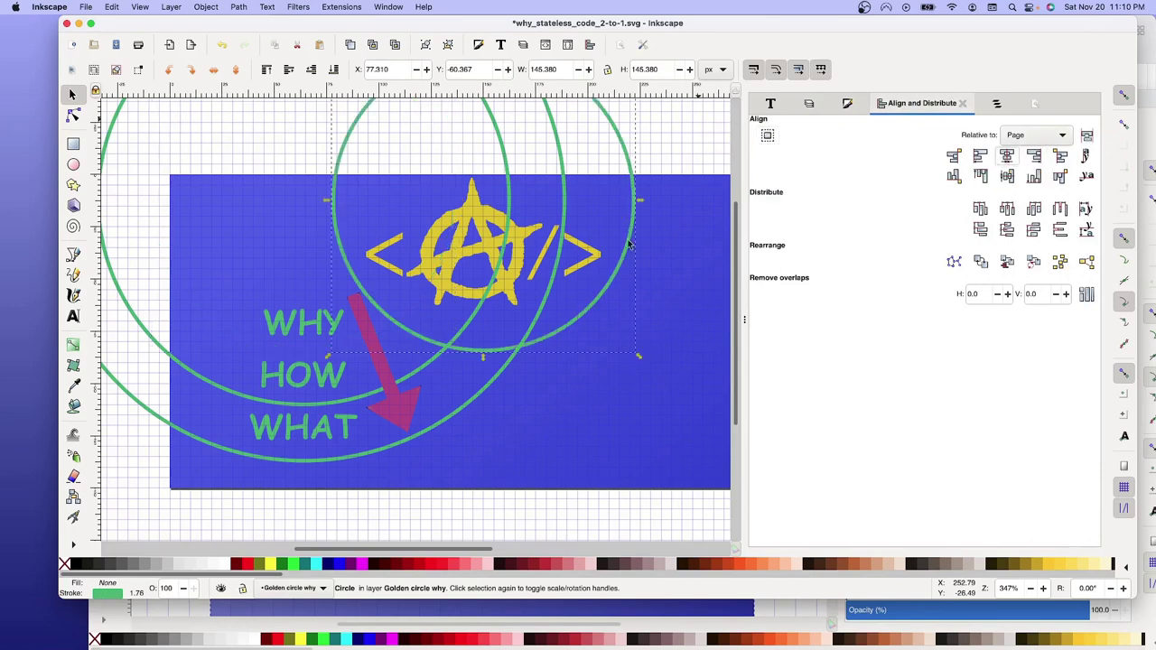
pyautogui.click(811, 104)
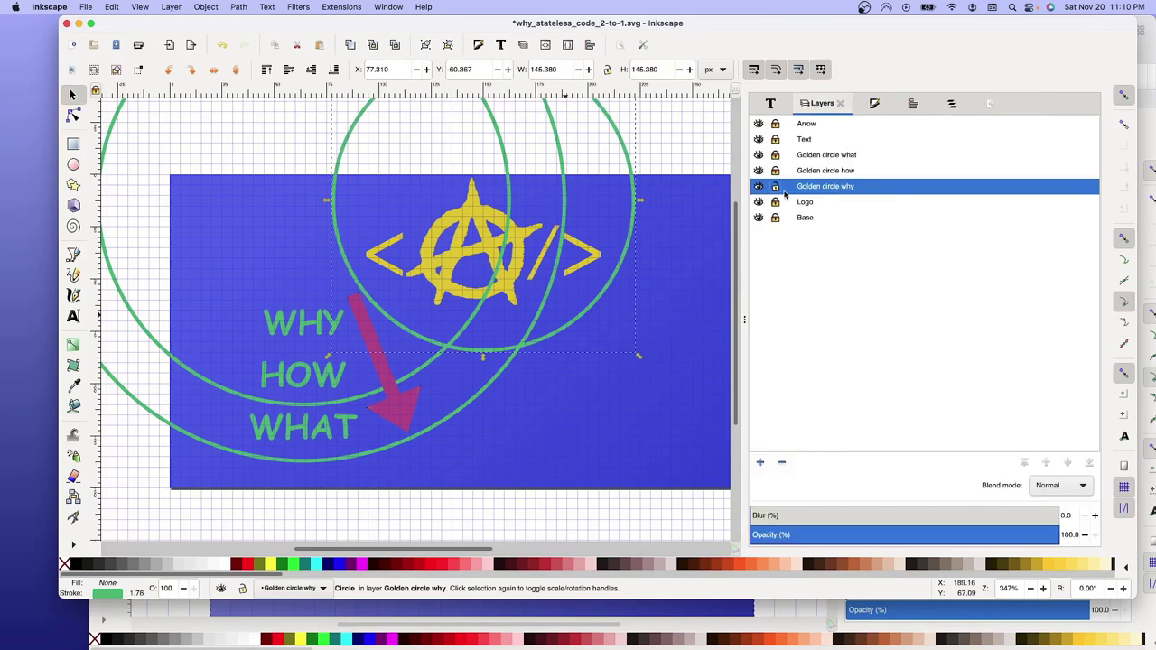
pyautogui.click(776, 186)
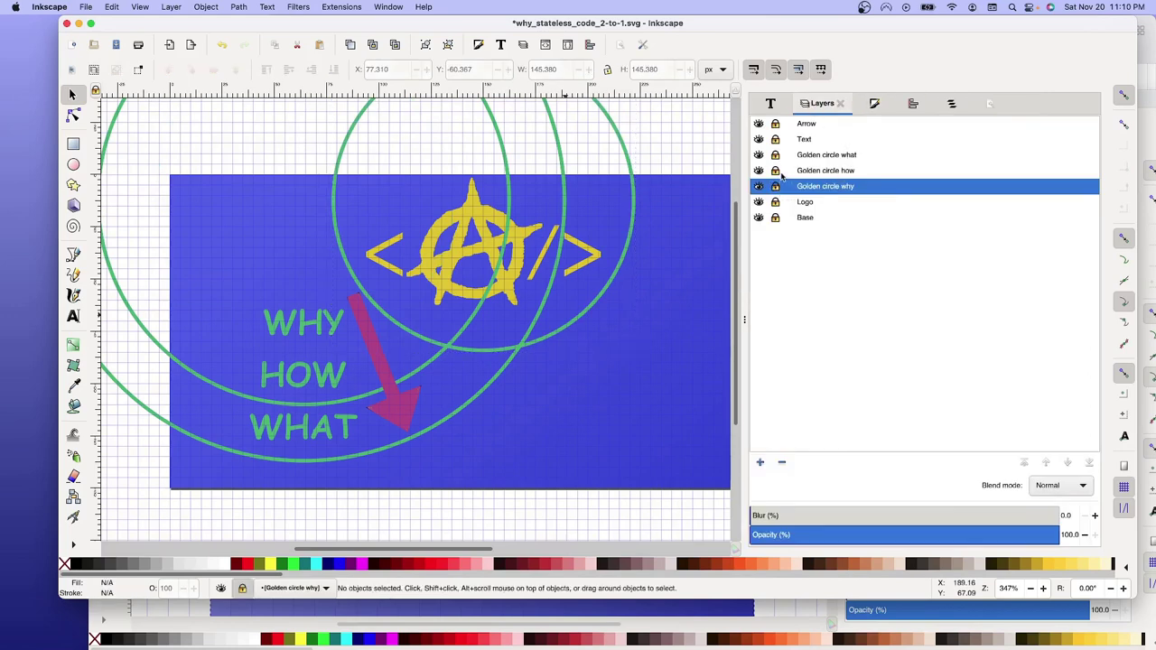
# Centre the middle green circle horizontally on the page and lock the Golden circle how layer.
pyautogui.click(326, 398)
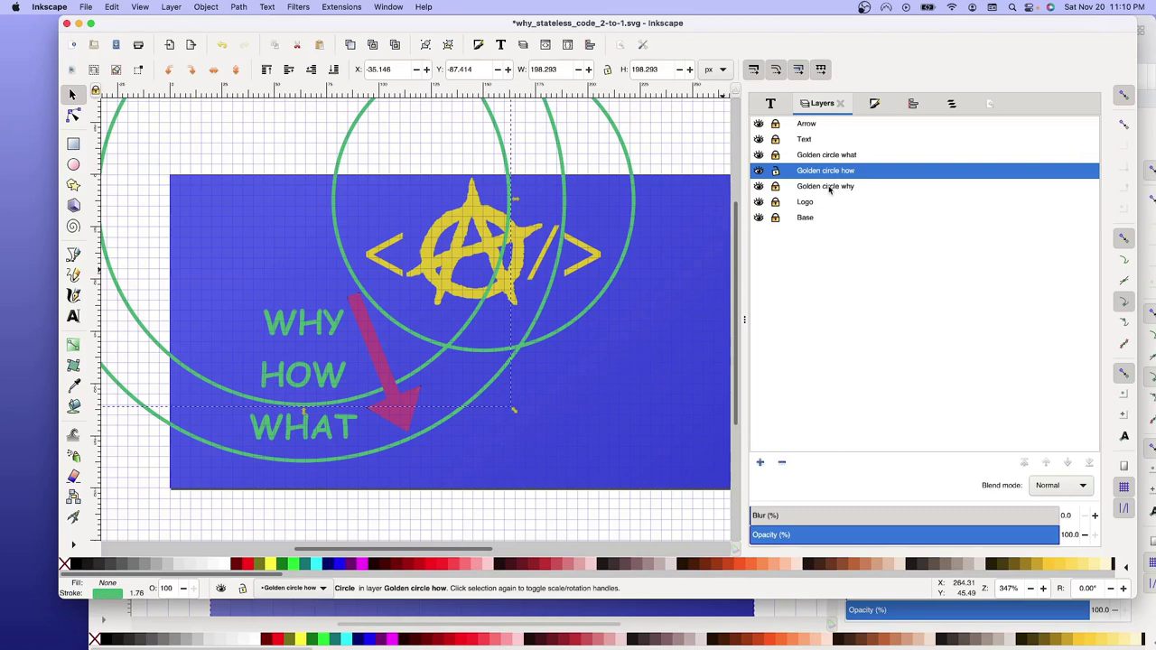
pyautogui.click(913, 105)
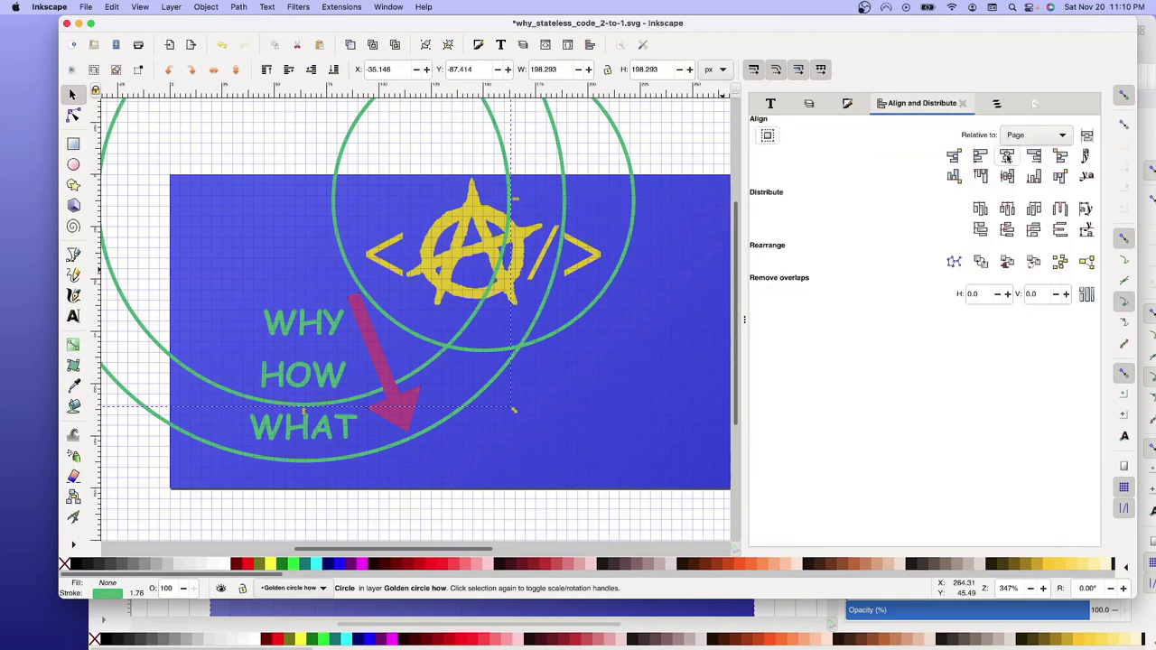
pyautogui.click(1008, 156)
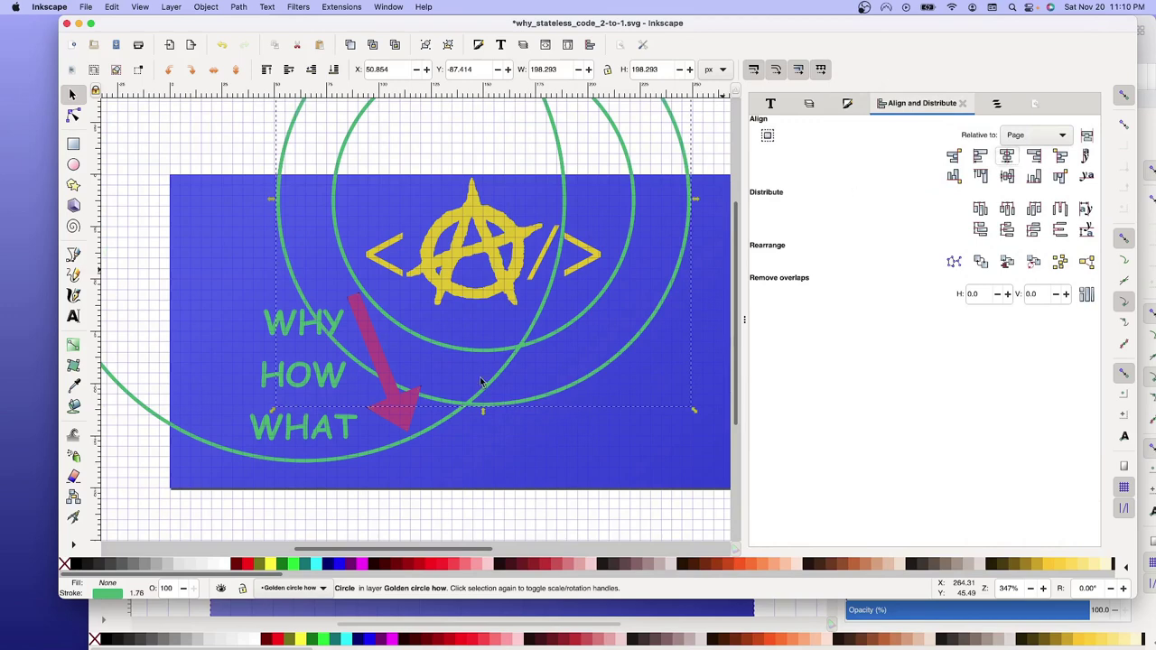
pyautogui.click(811, 105)
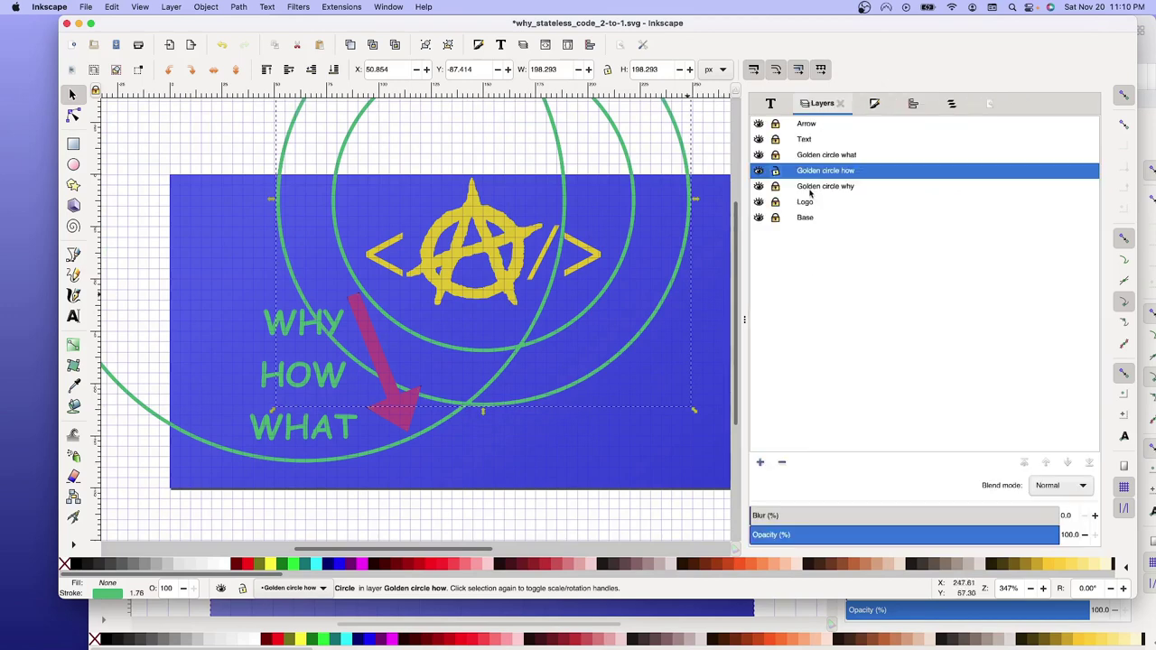
pyautogui.click(775, 172)
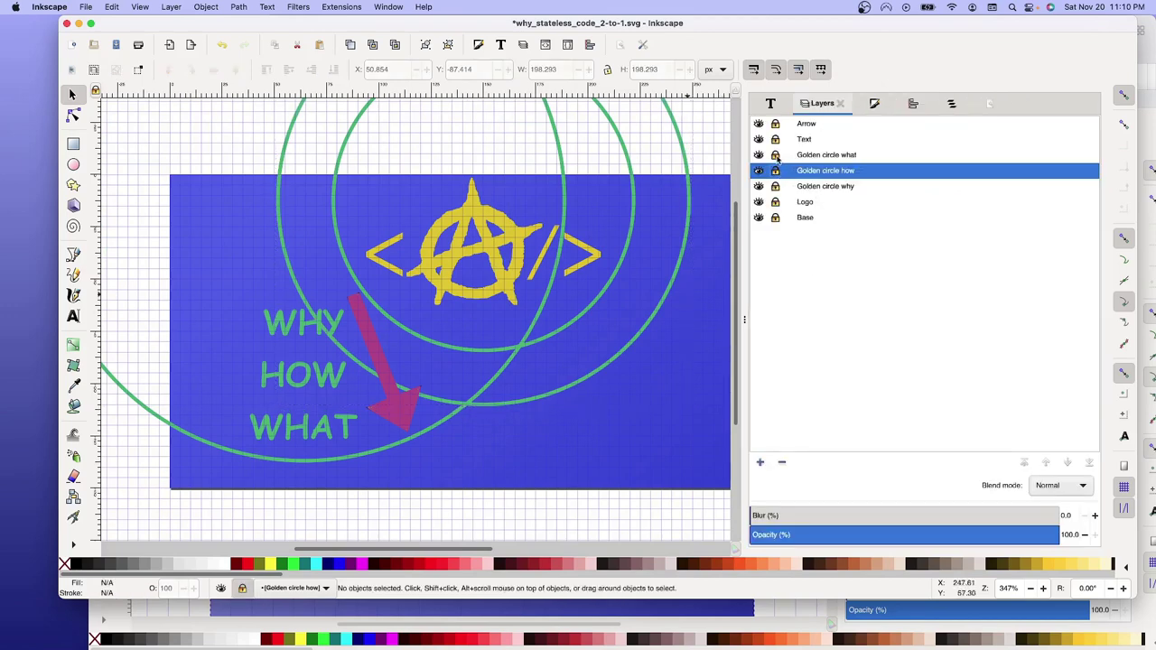
# Centre the largest green circle horizontally on the page and lock the Golden circle what layer.
pyautogui.click(302, 464)
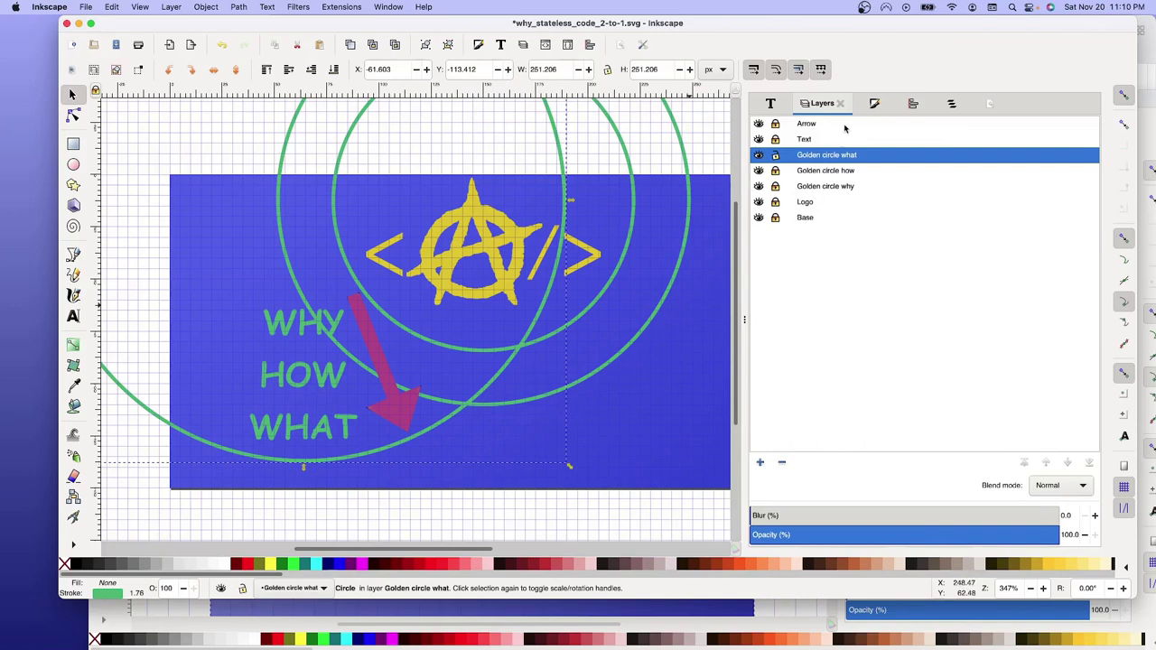
pyautogui.click(915, 105)
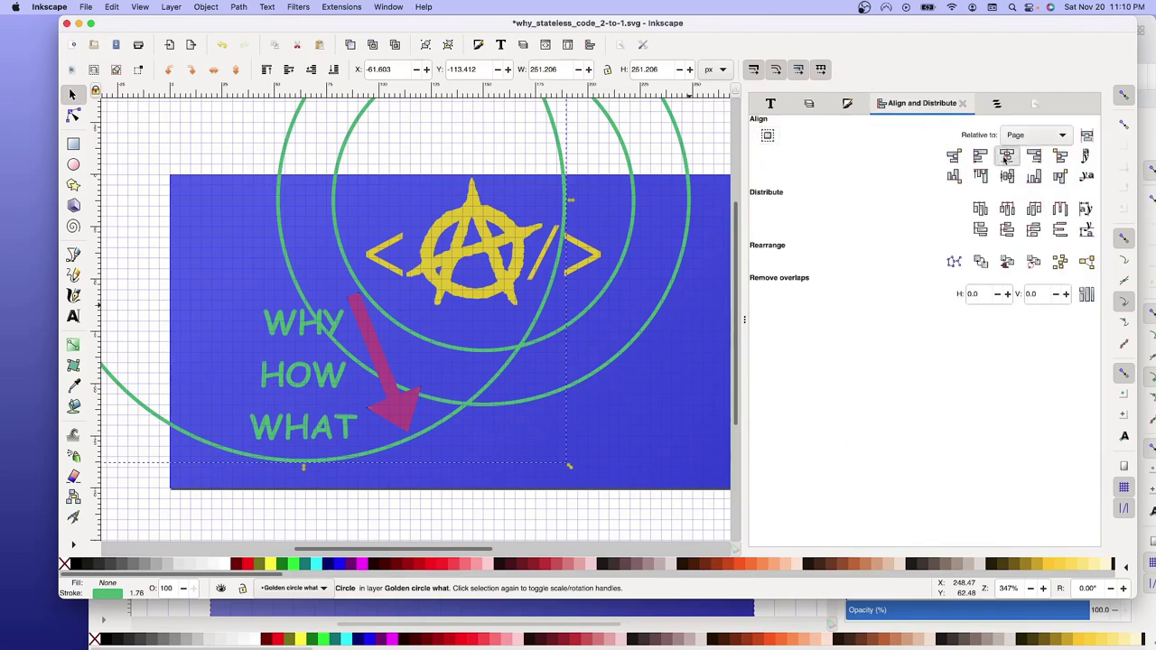
pyautogui.click(1006, 158)
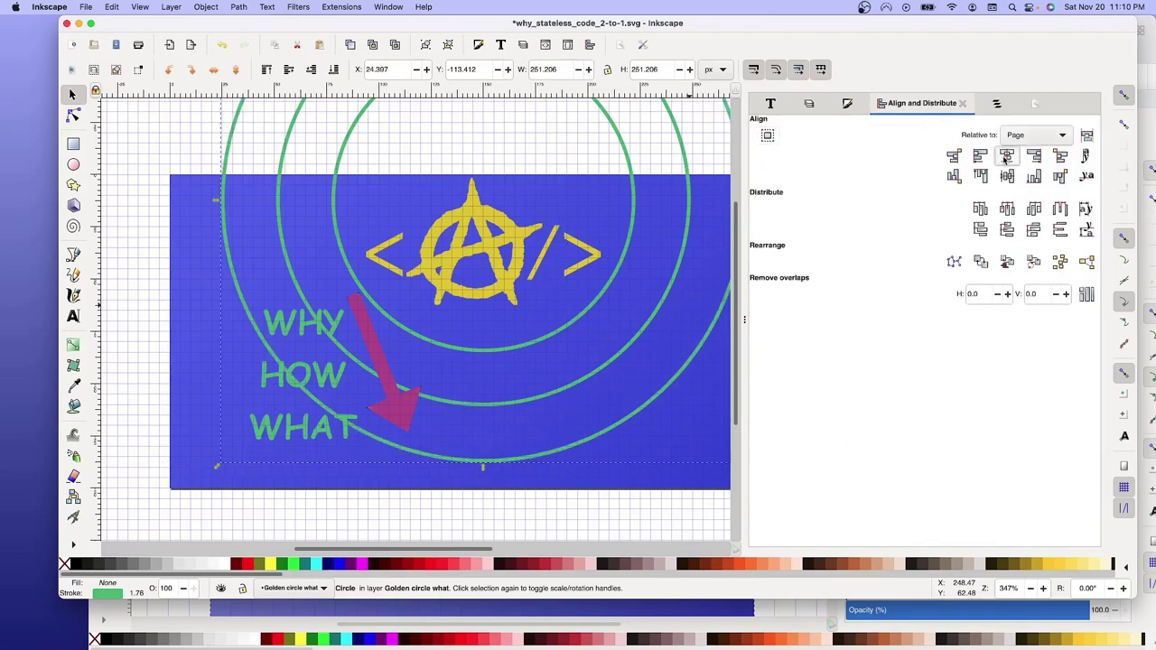
pyautogui.click(813, 105)
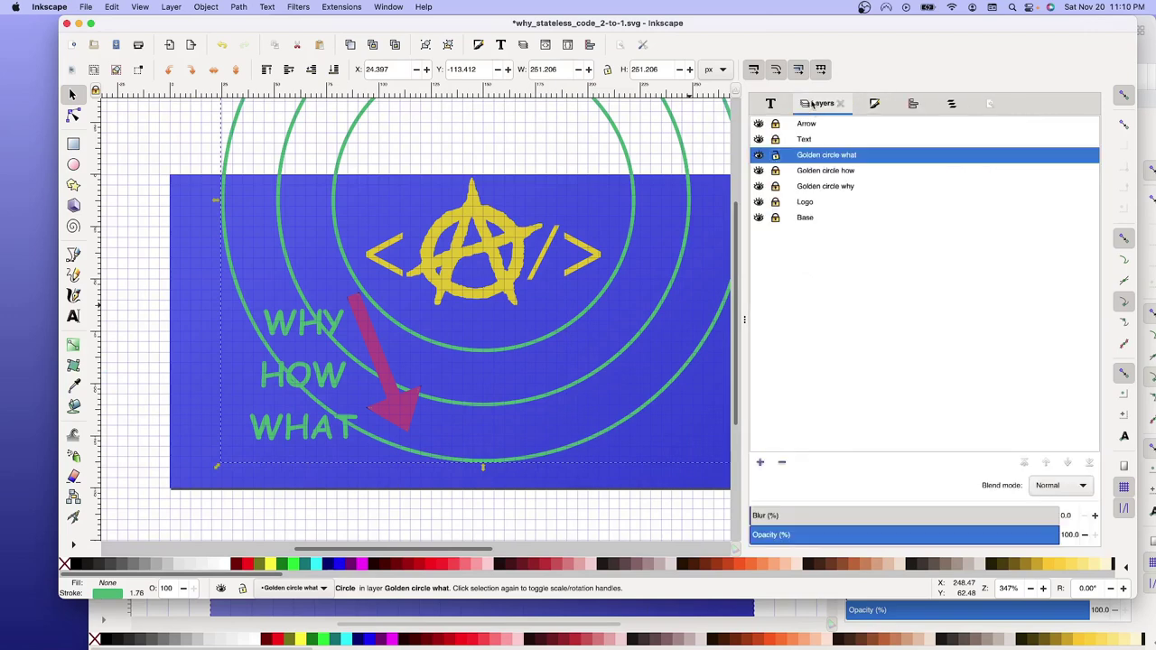
pyautogui.click(775, 155)
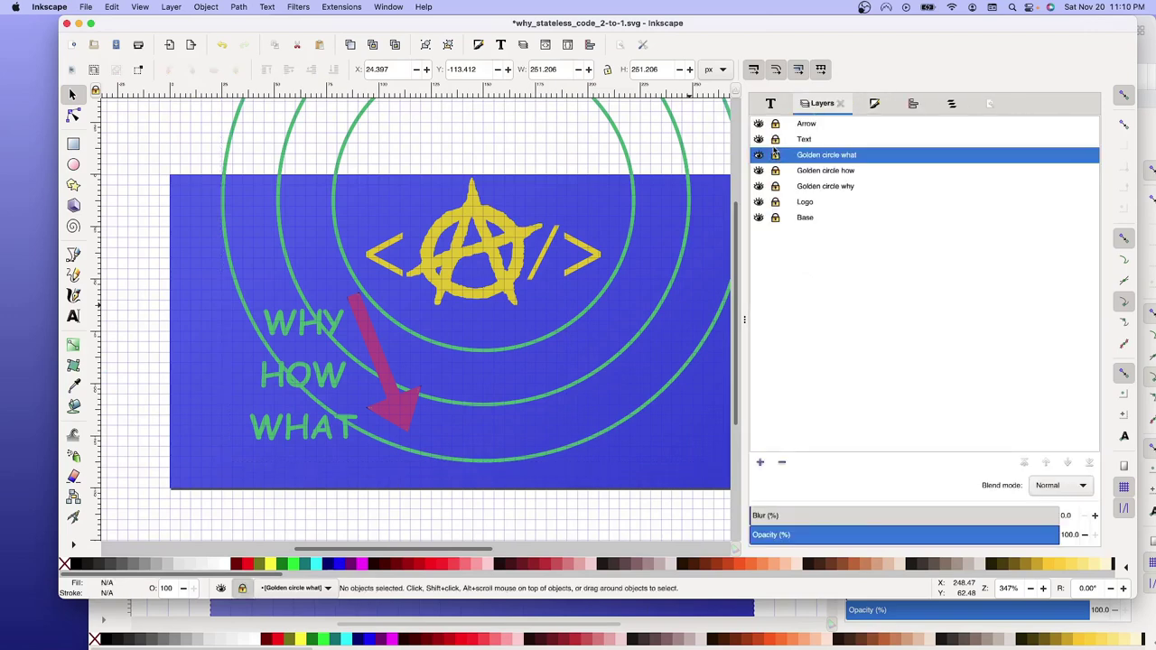
# Align the WHY, HOW and WHAT texts one by one to the page's vertical centre axis.
pyautogui.click(307, 330)
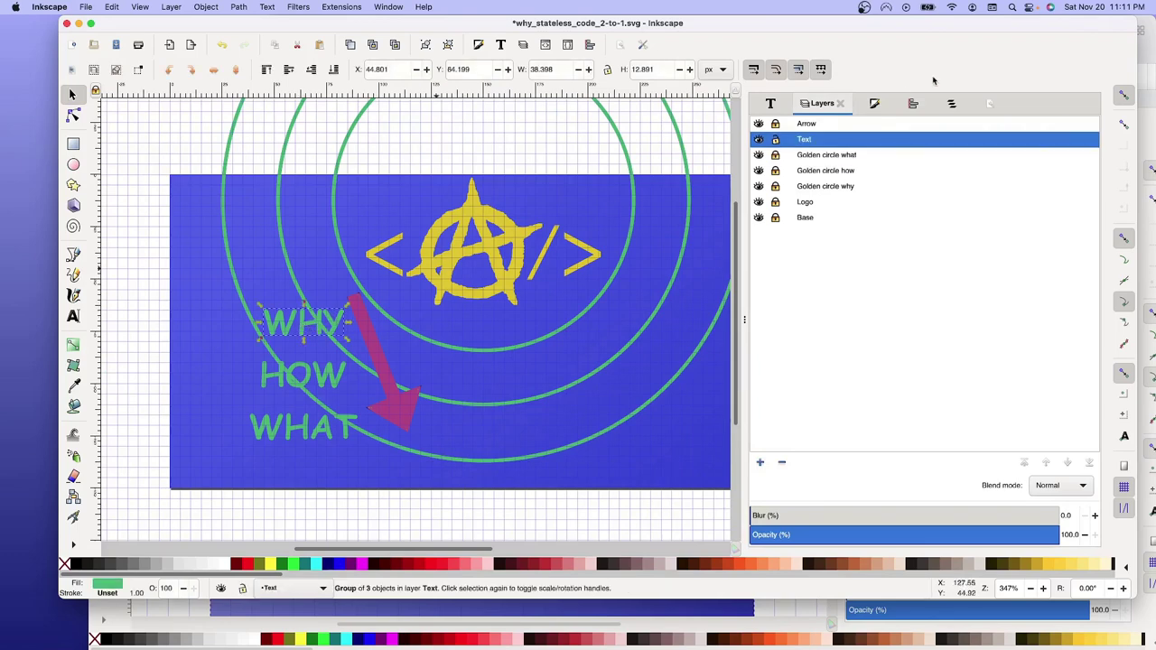
pyautogui.click(913, 104)
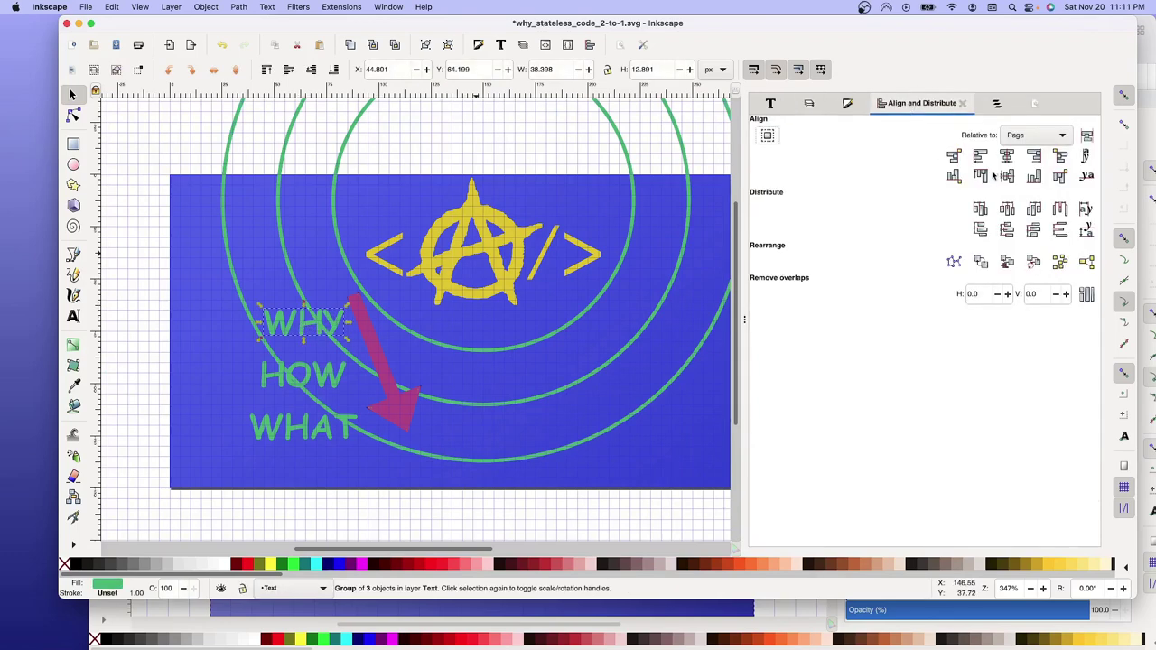
pyautogui.click(1007, 159)
pyautogui.click(306, 384)
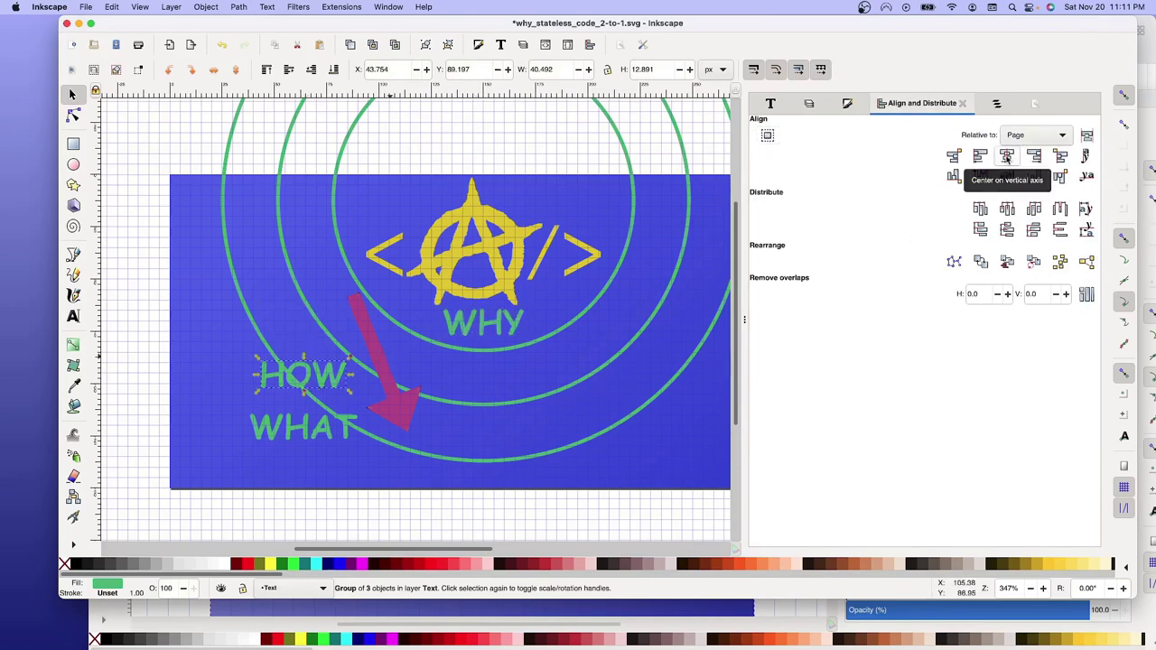
pyautogui.click(1007, 159)
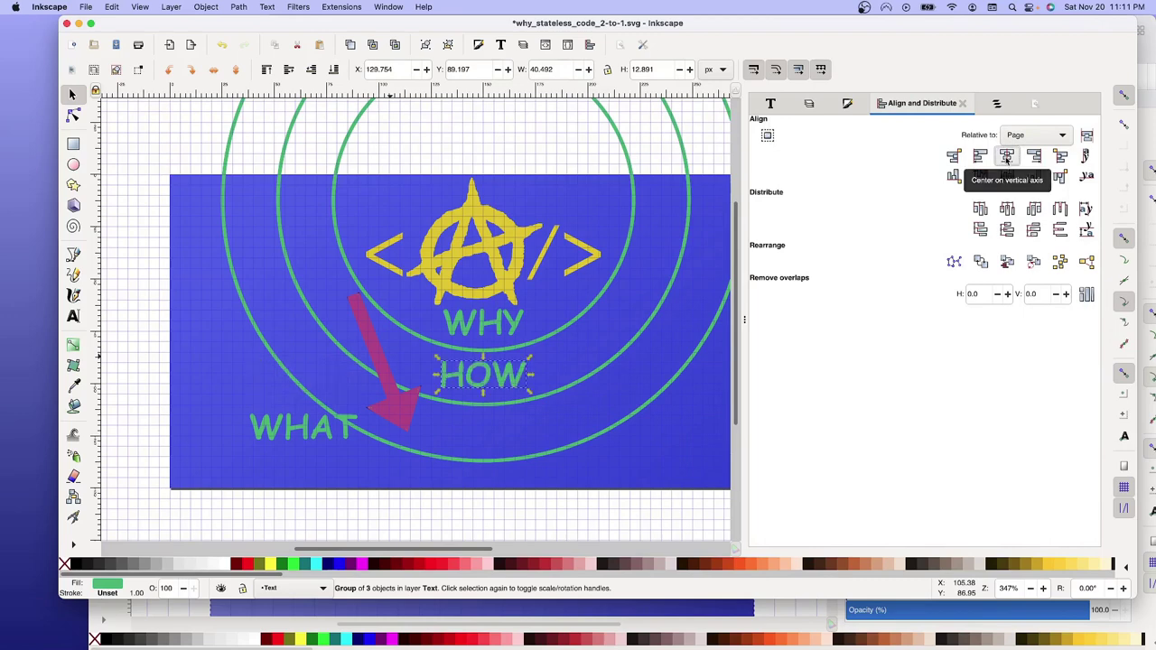
pyautogui.click(305, 424)
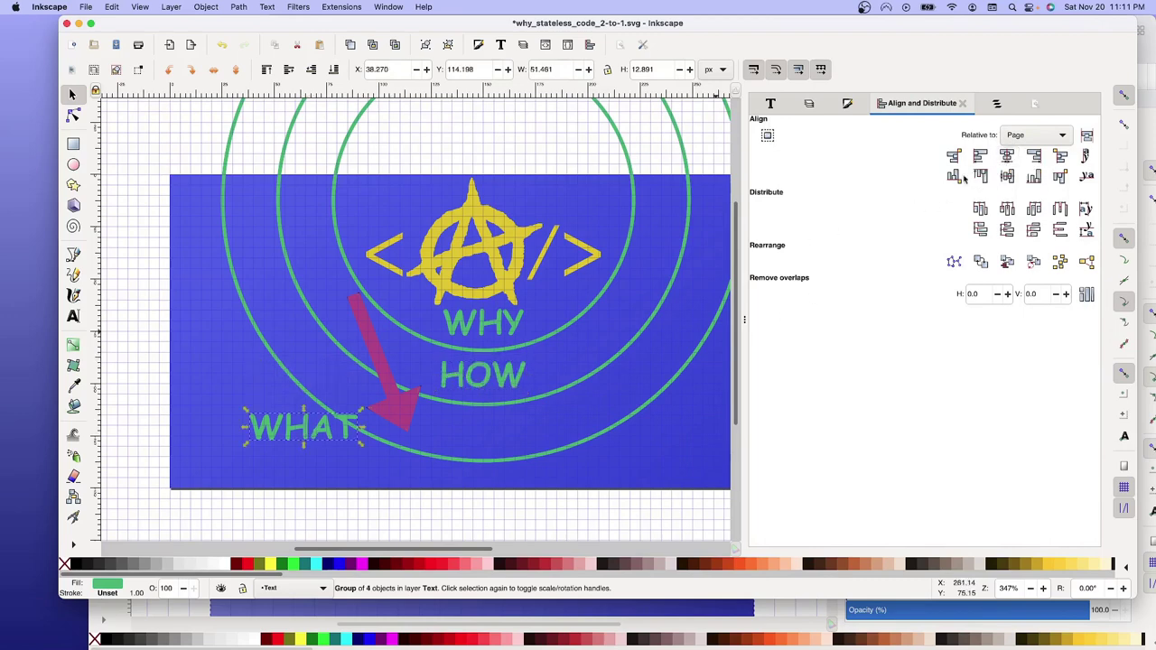
pyautogui.click(1009, 157)
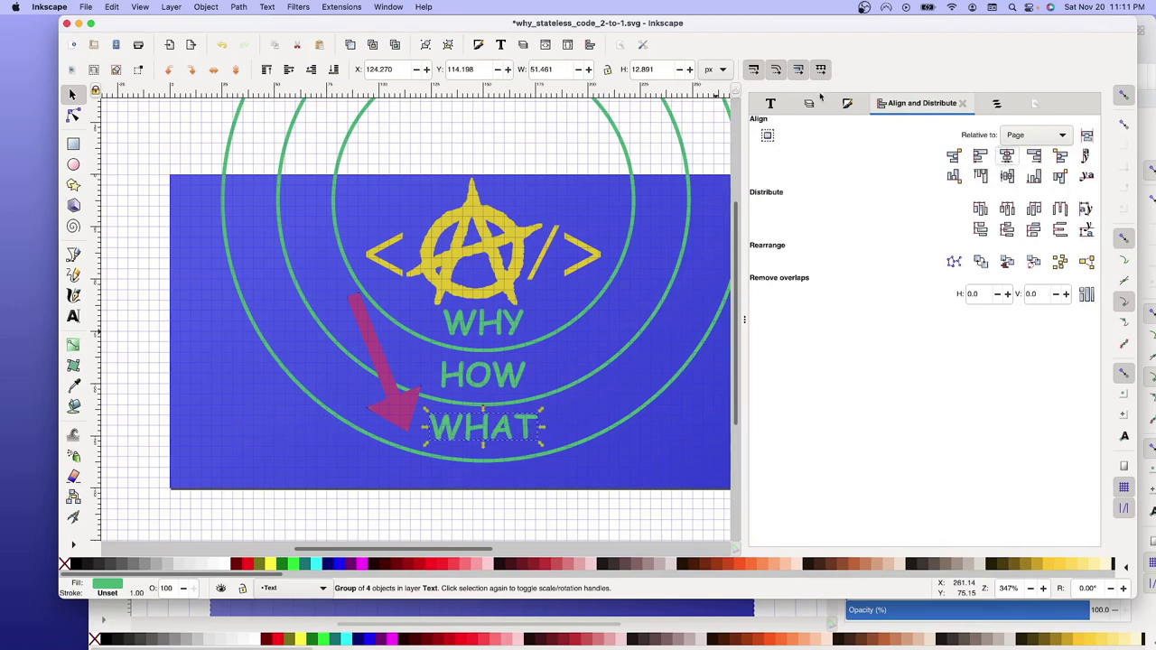
pyautogui.click(810, 108)
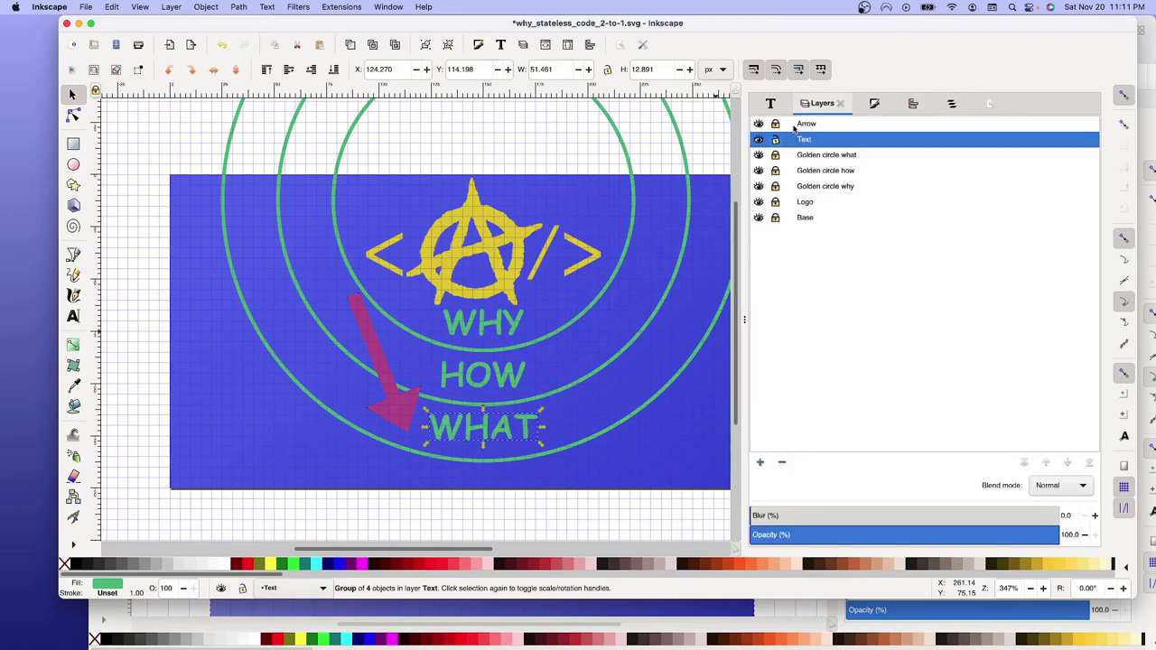
# Make Arrow the current layer, unlock it, and select the pink arrow.
pyautogui.click(795, 127)
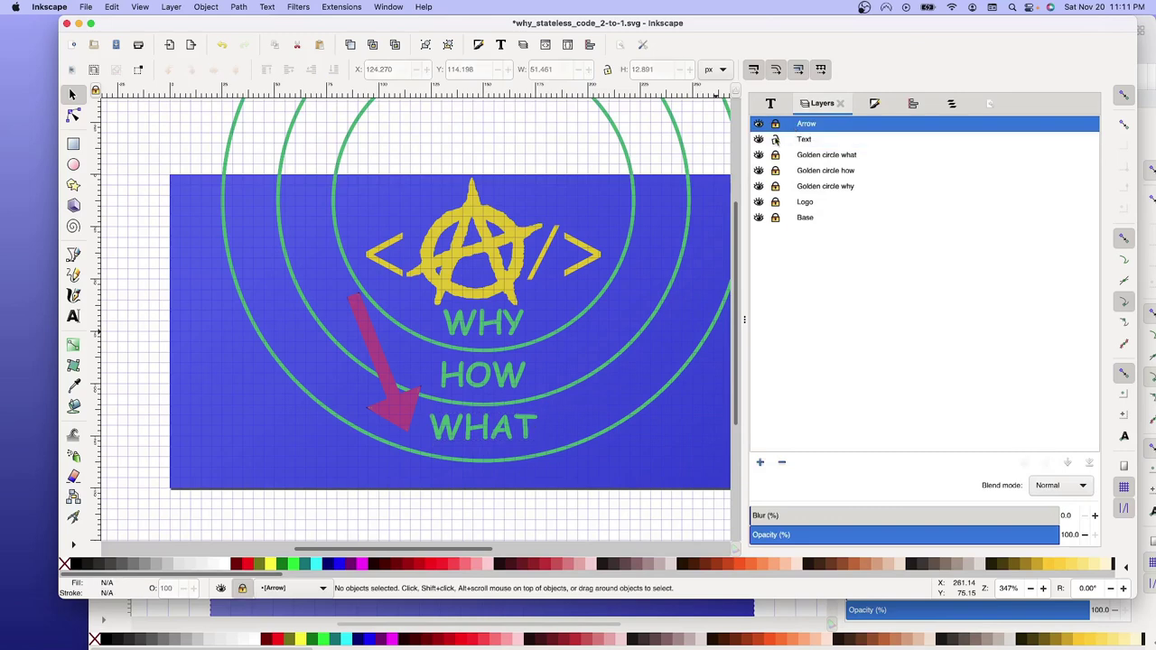
pyautogui.click(801, 143)
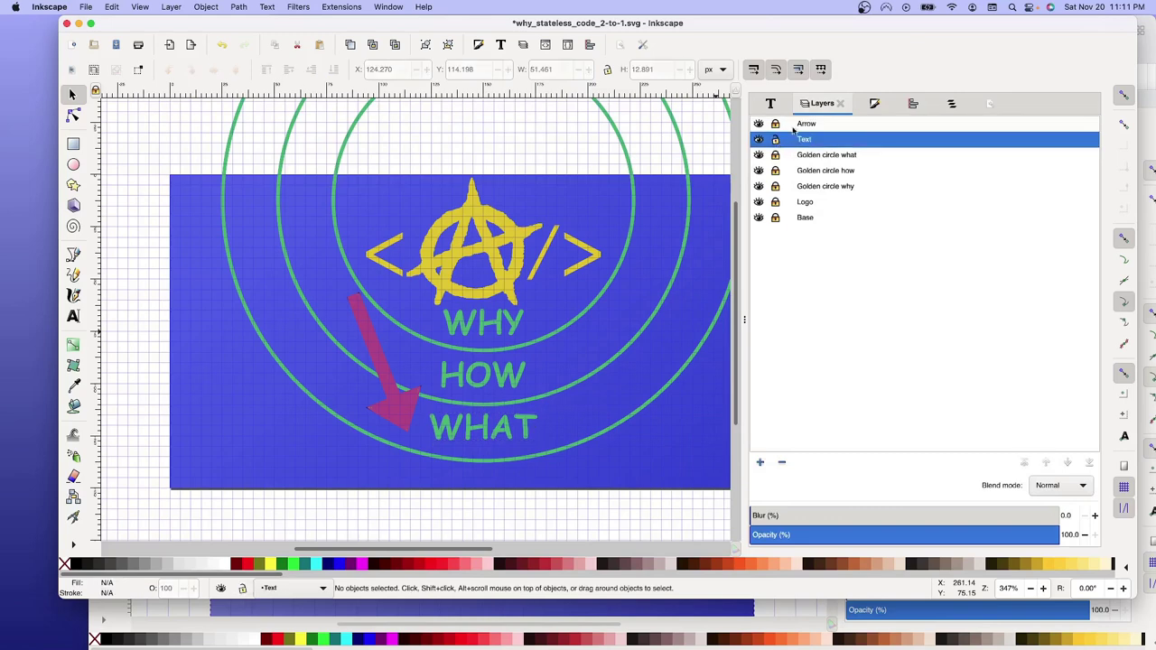
pyautogui.click(802, 127)
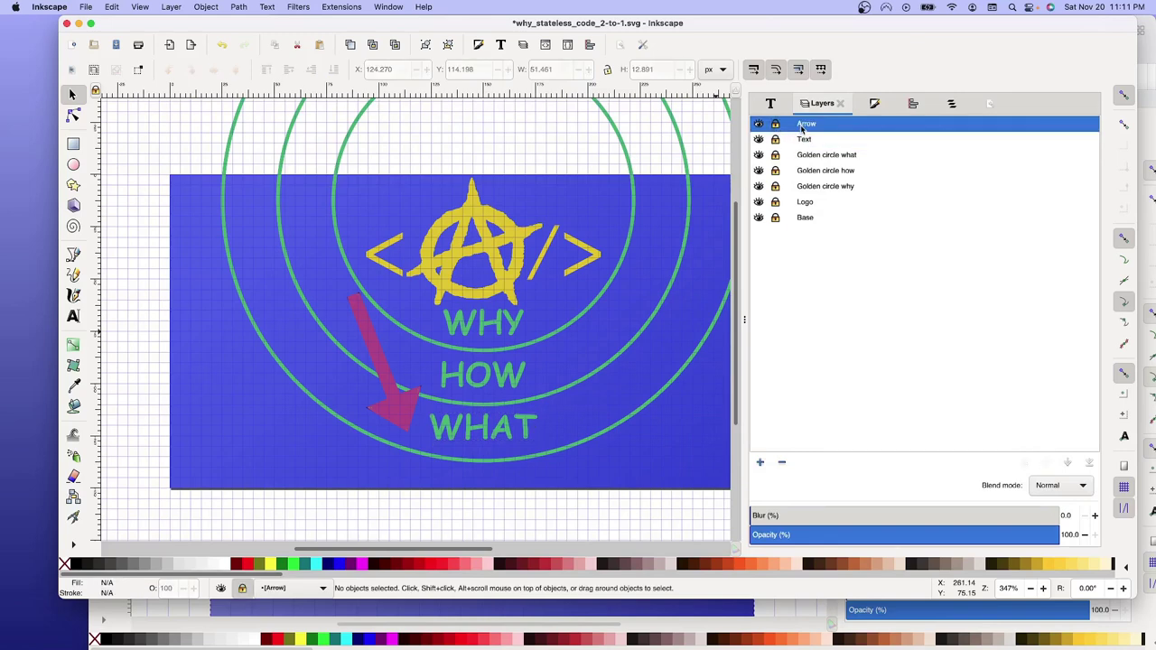
pyautogui.click(777, 127)
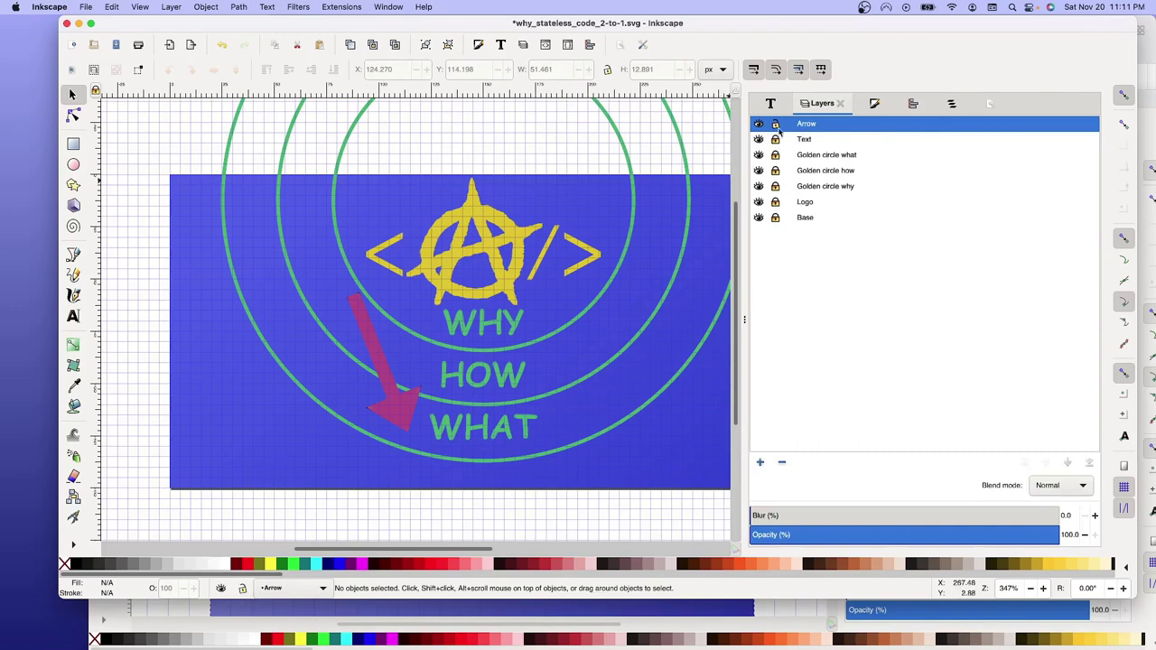
pyautogui.click(405, 414)
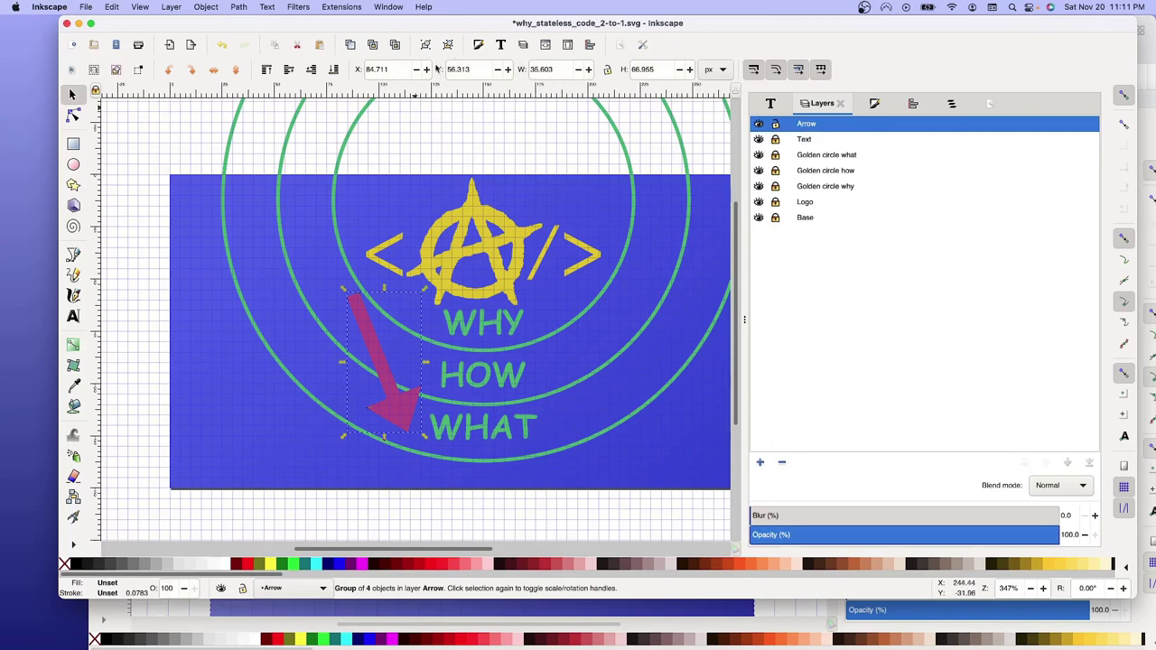
# Move the pink arrow to X 174.711, then nudge it left to X 170.711.
pyautogui.click(367, 69)
pyautogui.write('10')
pyautogui.press('Return')
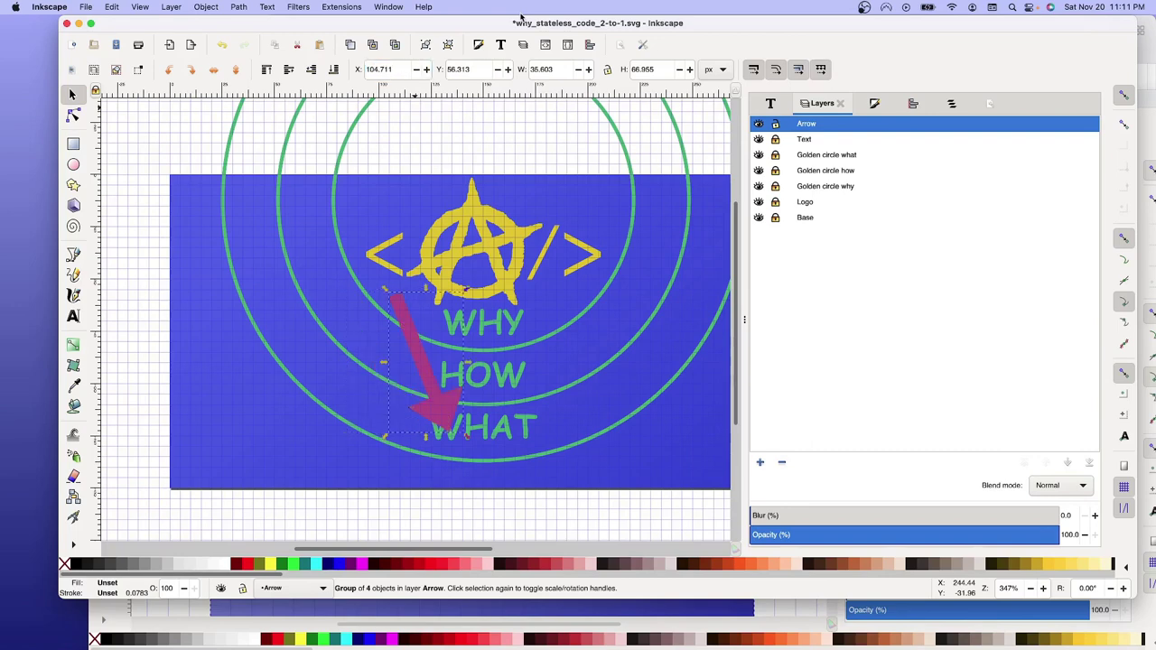
pyautogui.click(371, 70)
pyautogui.press('Return')
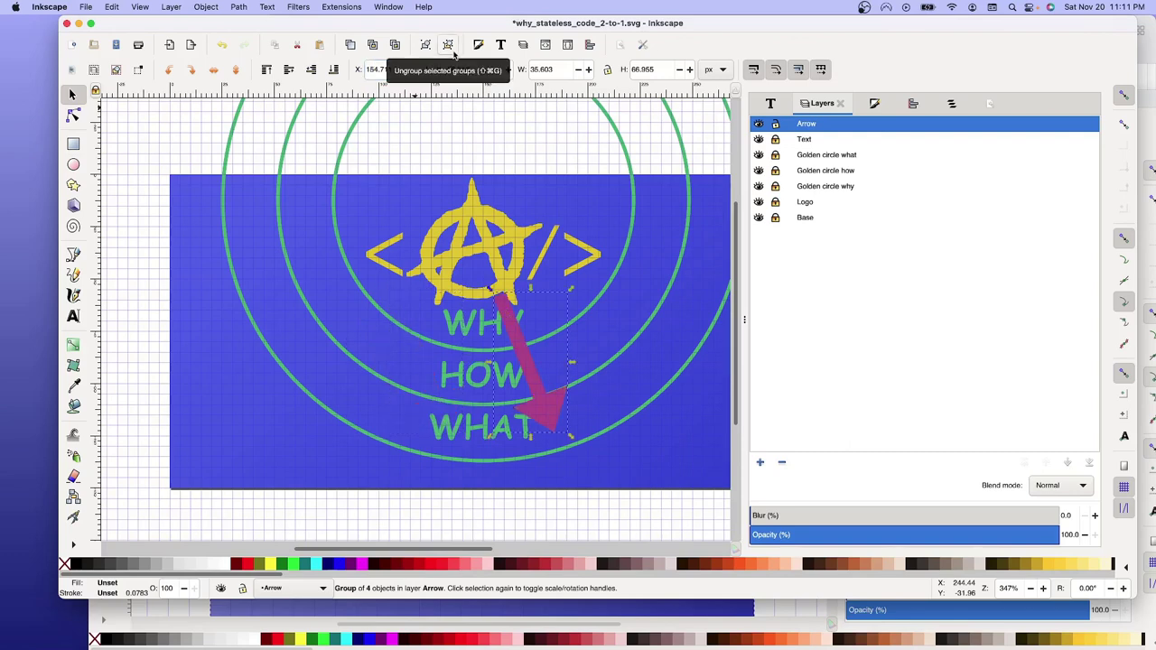
pyautogui.click(370, 69)
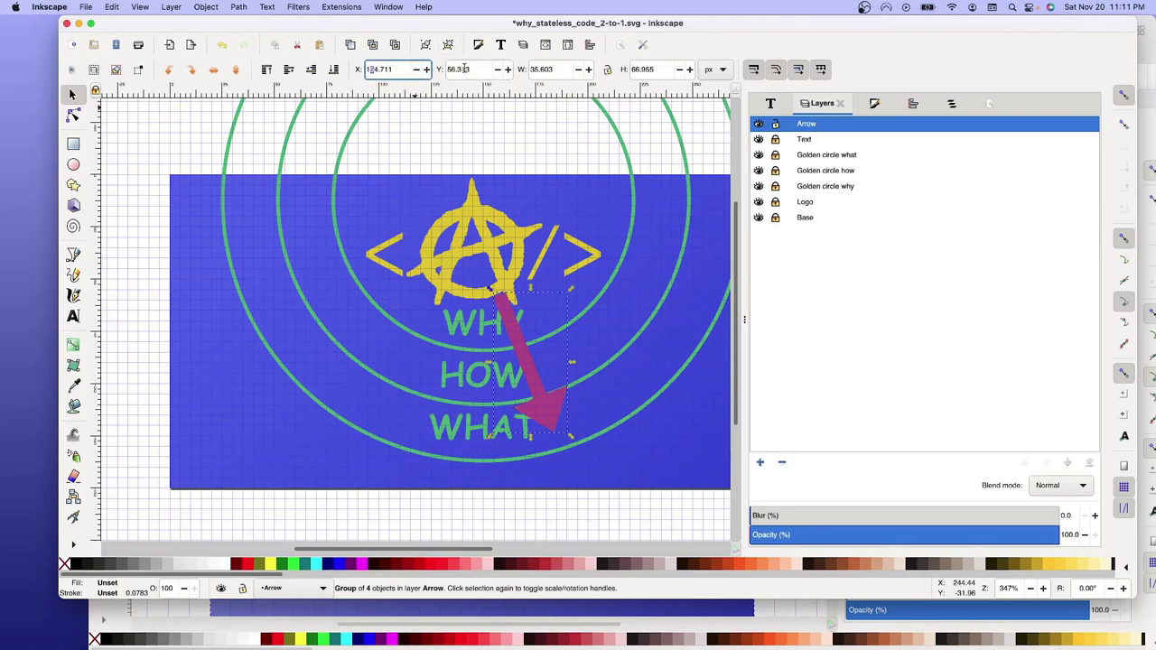
pyautogui.write('174.711')
pyautogui.press('Return')
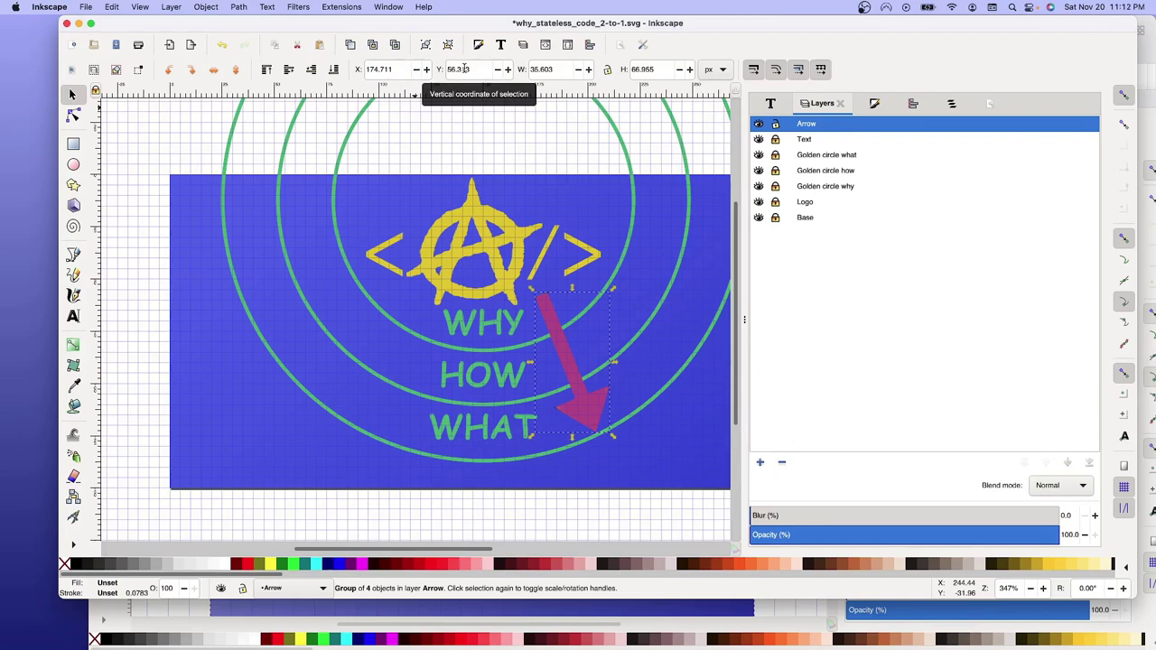
pyautogui.press('Left')
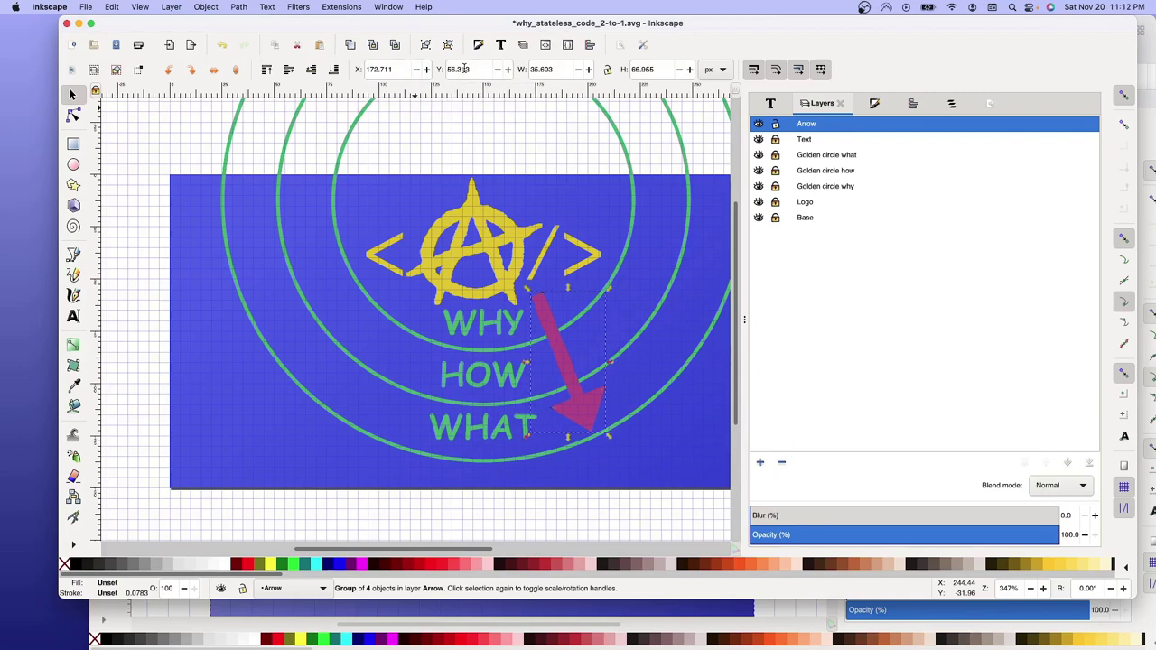
pyautogui.press('Left')
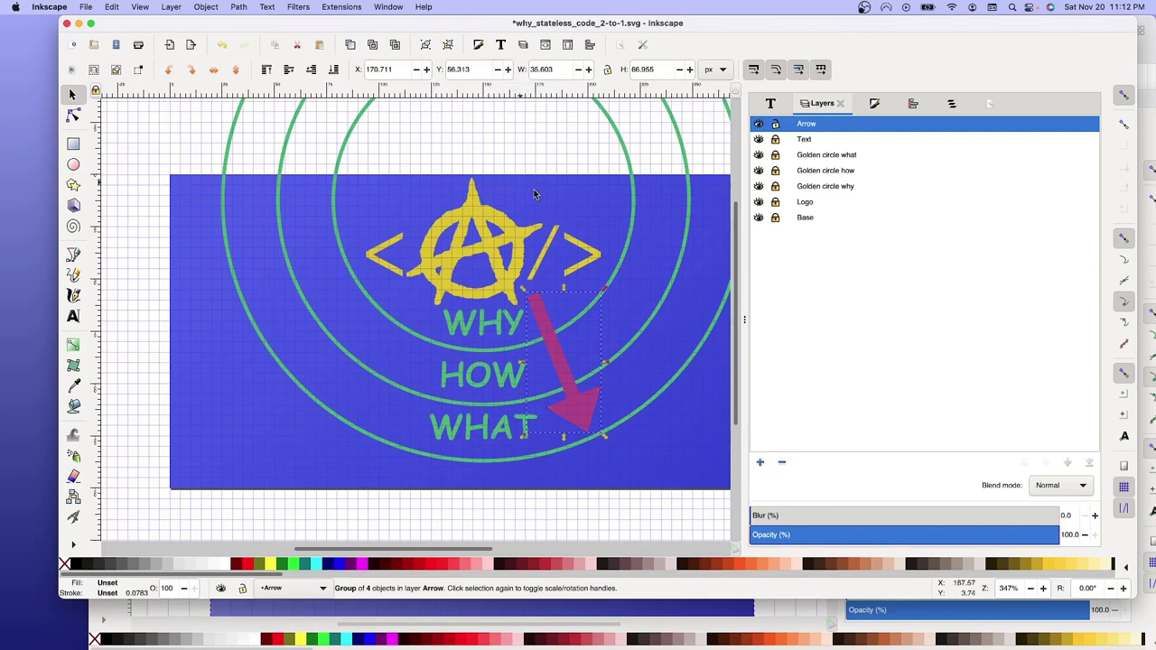
pyautogui.click(643, 463)
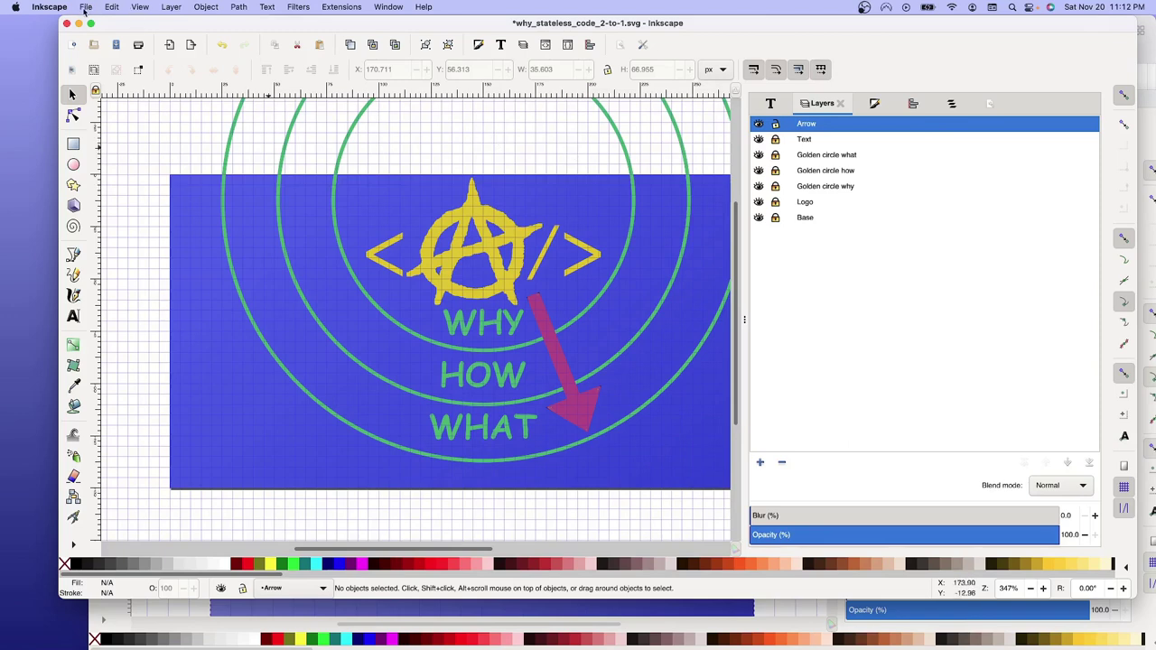
# Save the wallpaper and switch to the exit_wallpaper.svg window.
pyautogui.hotkey('ctrl', 's')
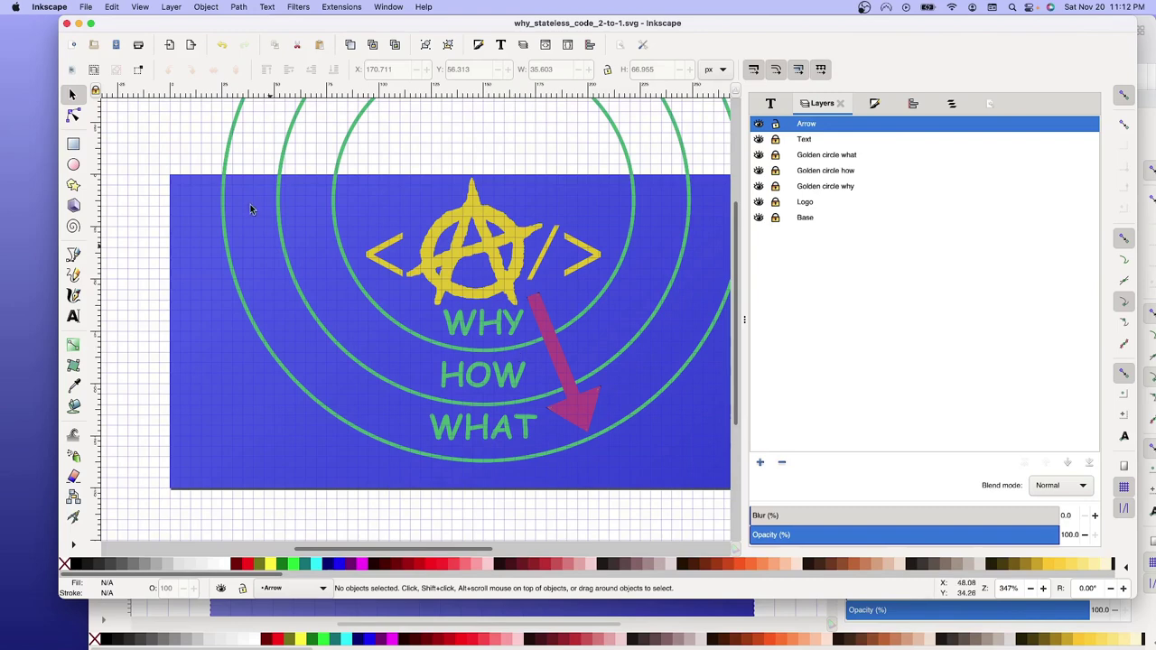
pyautogui.click(88, 10)
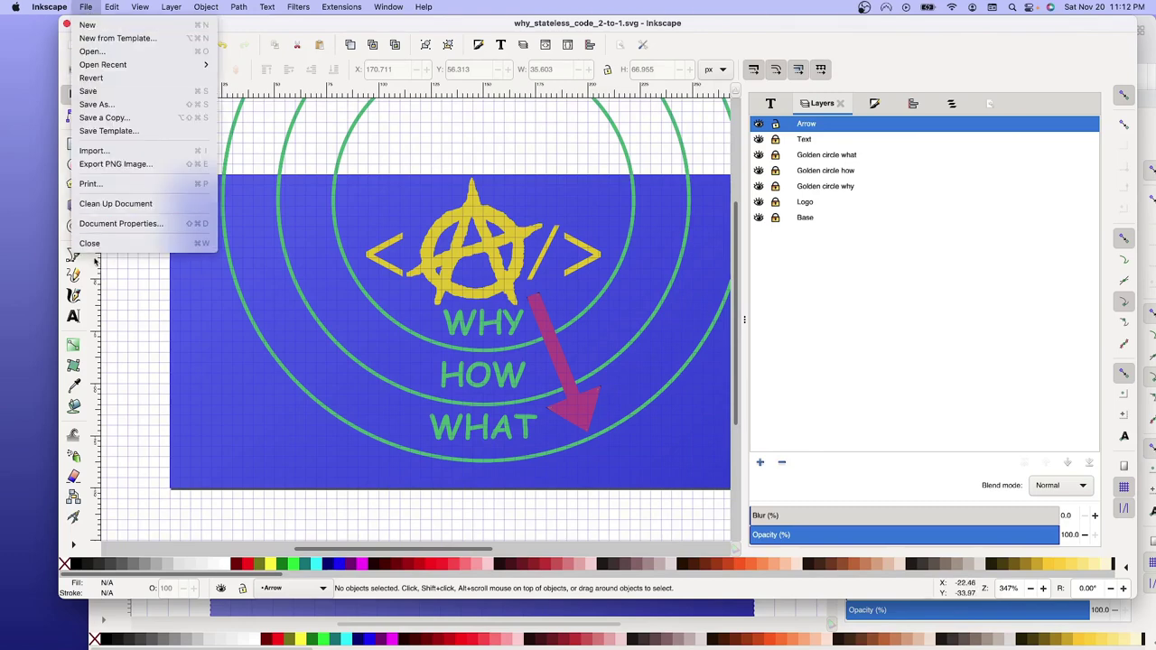
pyautogui.click(92, 248)
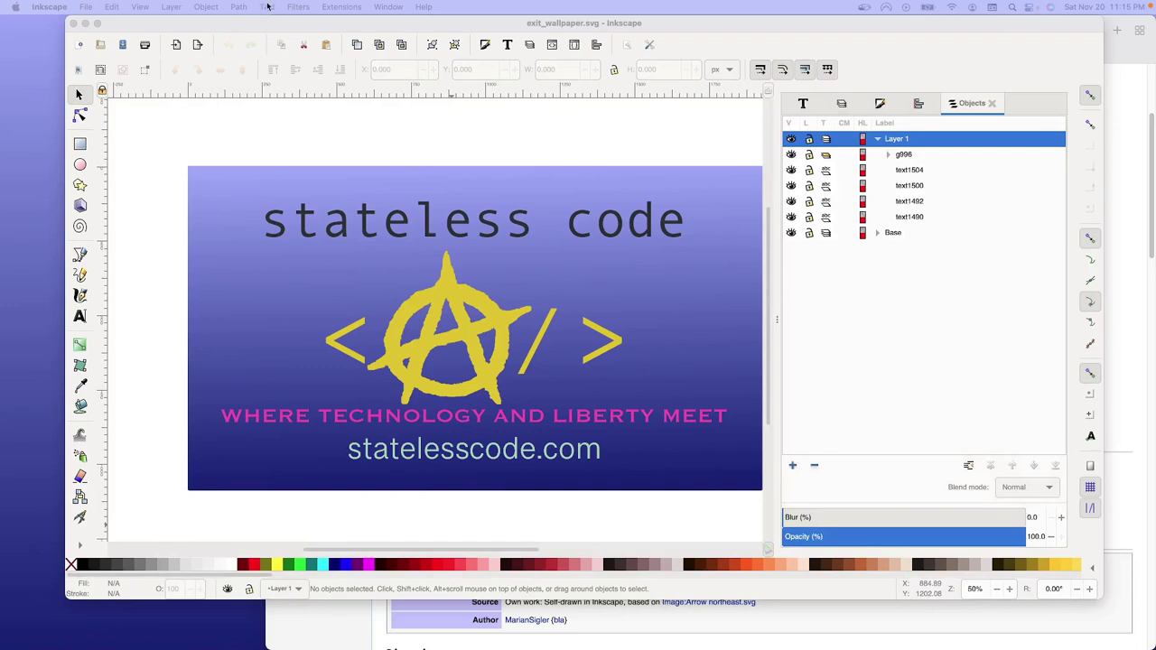
pyautogui.click(285, 27)
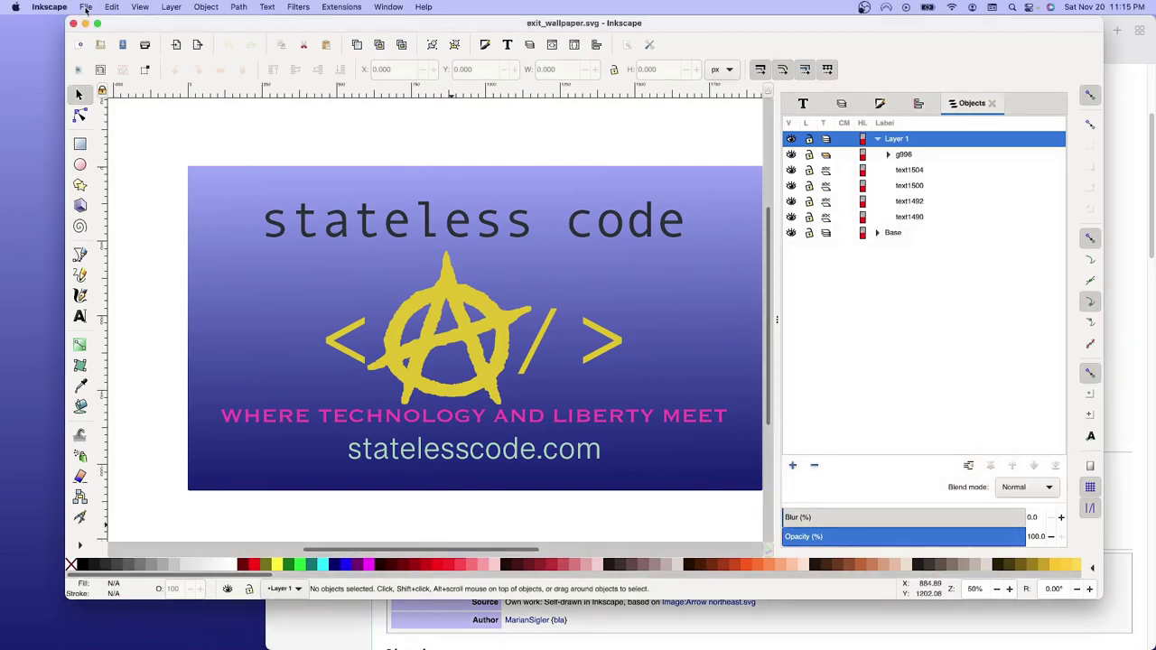
# Save the wallpaper under the new name why_stateless_code_wallpaper.svg.
pyautogui.click(85, 7)
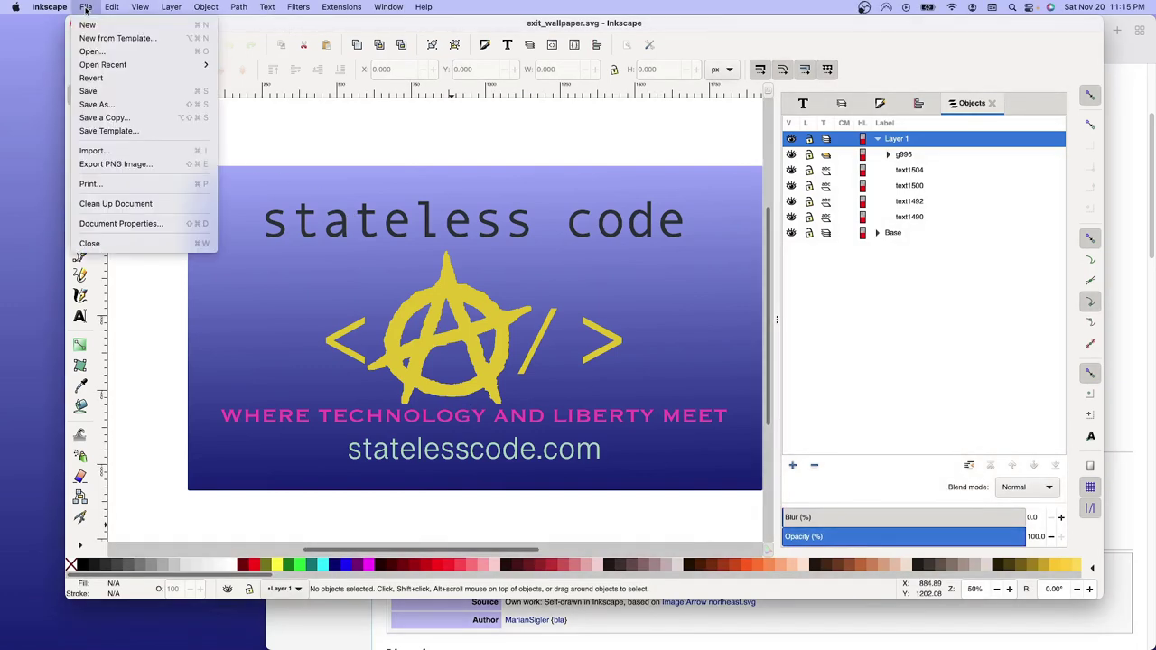
pyautogui.click(95, 104)
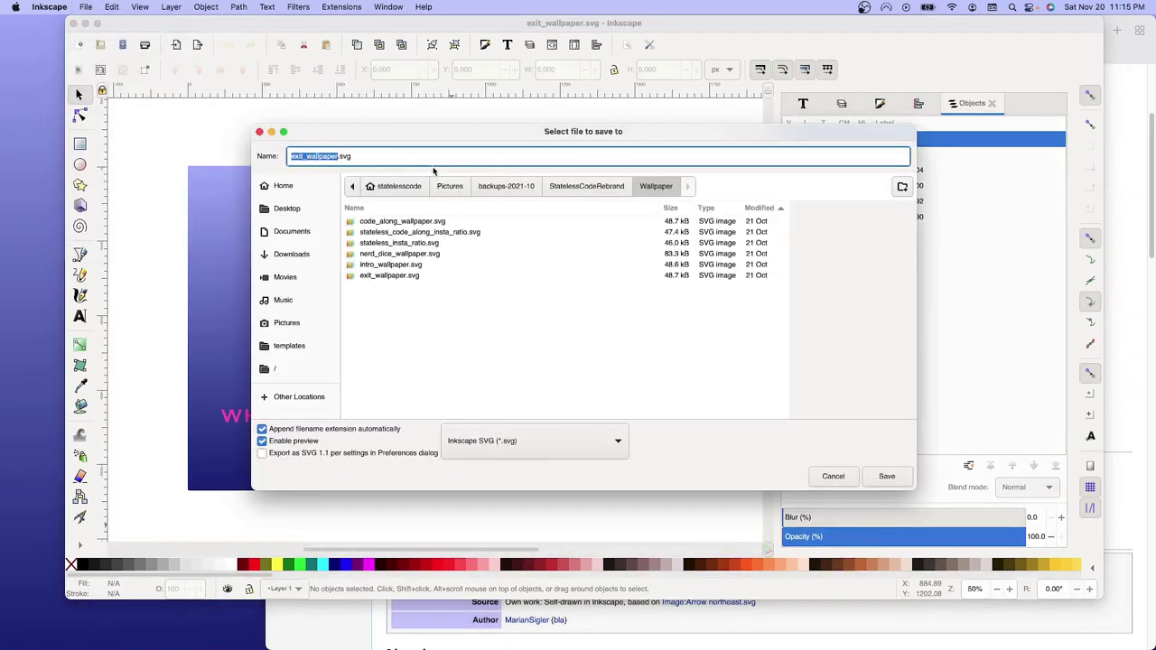
pyautogui.click(421, 161)
pyautogui.write('why')
pyautogui.write('_steal')
pyautogui.press('BackSpace')
pyautogui.press('BackSpace')
pyautogui.write('ateless_code')
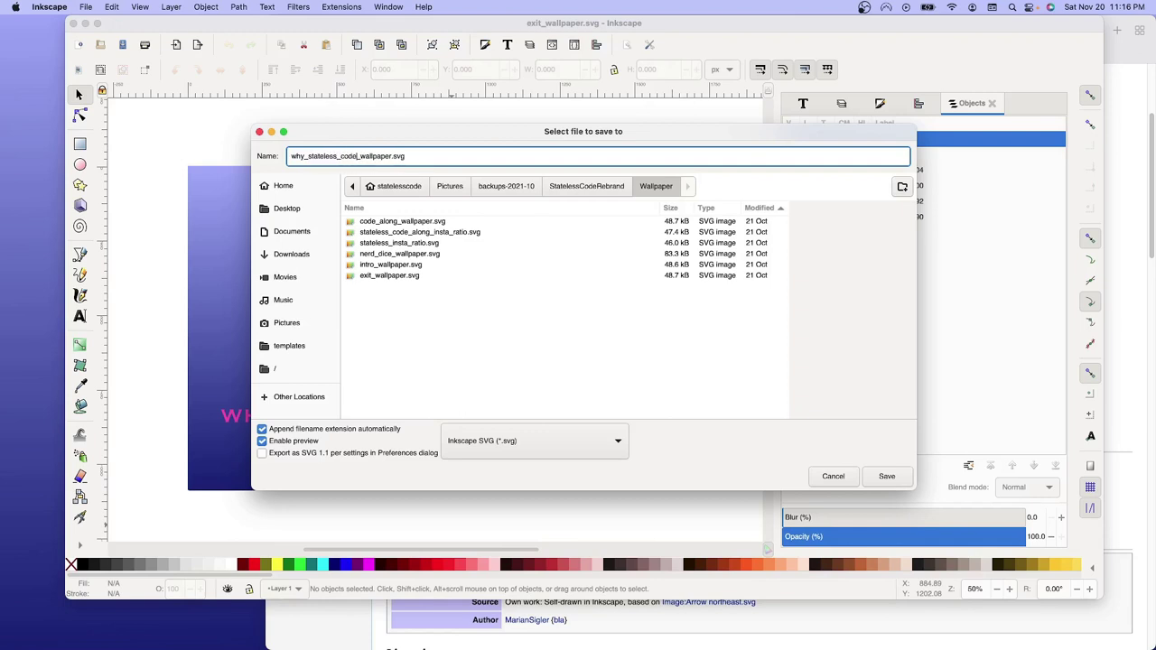
pyautogui.click(877, 478)
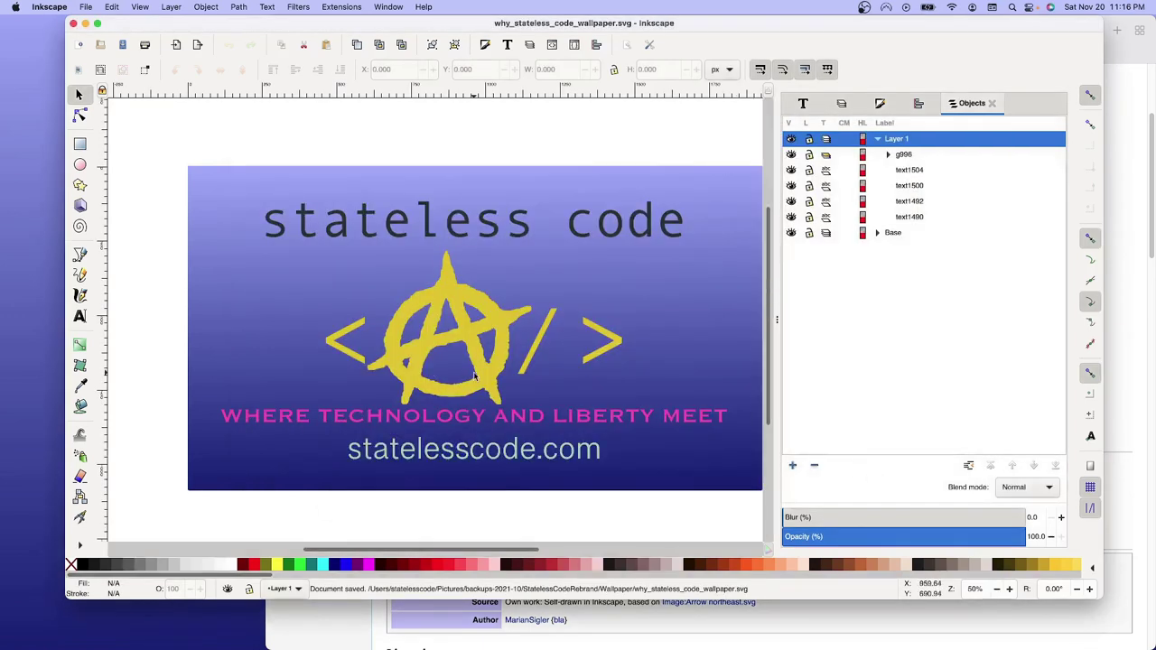
# Lock Layer 1, add a layer named Logo, and drag Logo below Layer 1.
pyautogui.click(840, 105)
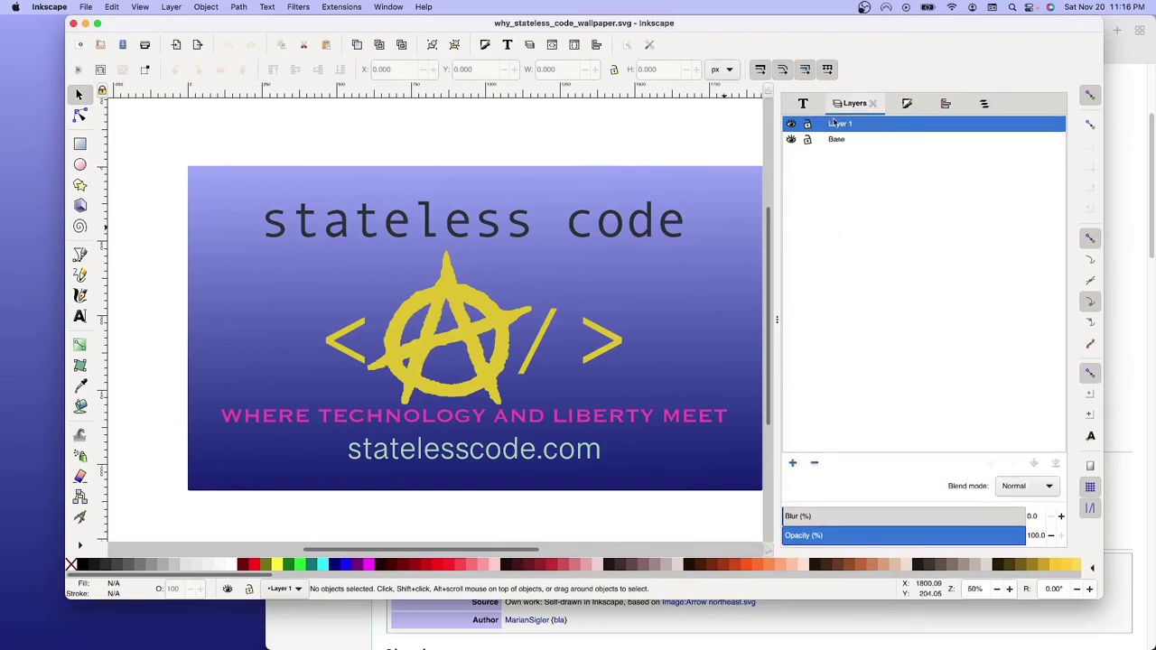
pyautogui.click(808, 125)
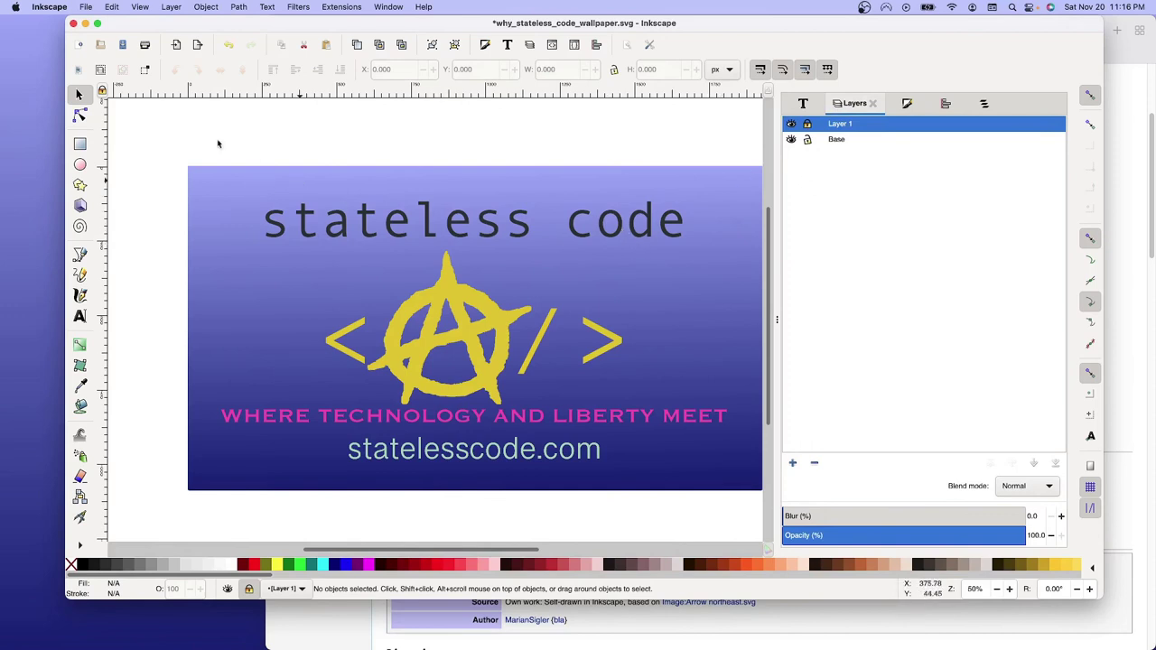
pyautogui.rightClick(834, 129)
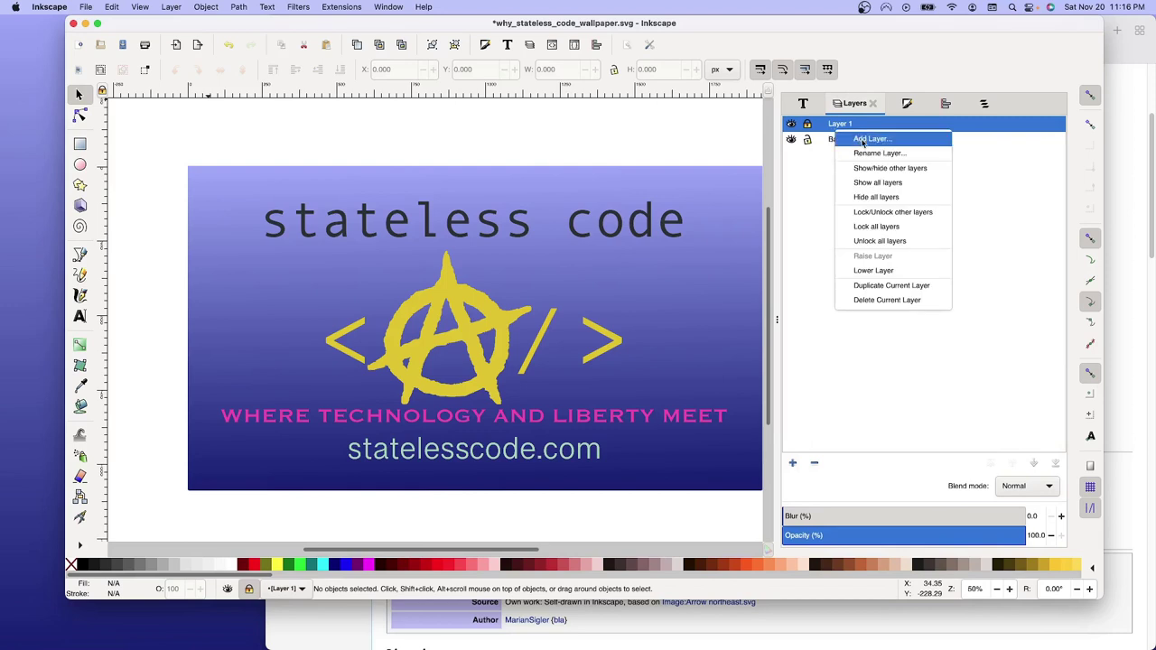
pyautogui.click(863, 140)
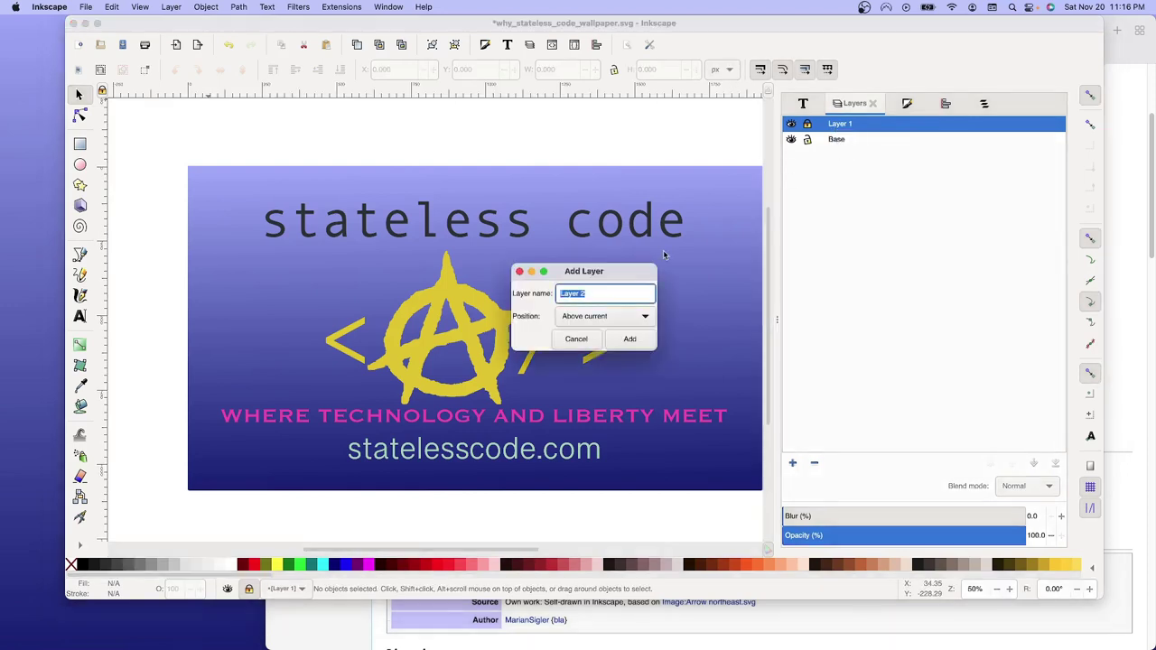
pyautogui.press('BackSpace')
pyautogui.write('Logo')
pyautogui.click(641, 345)
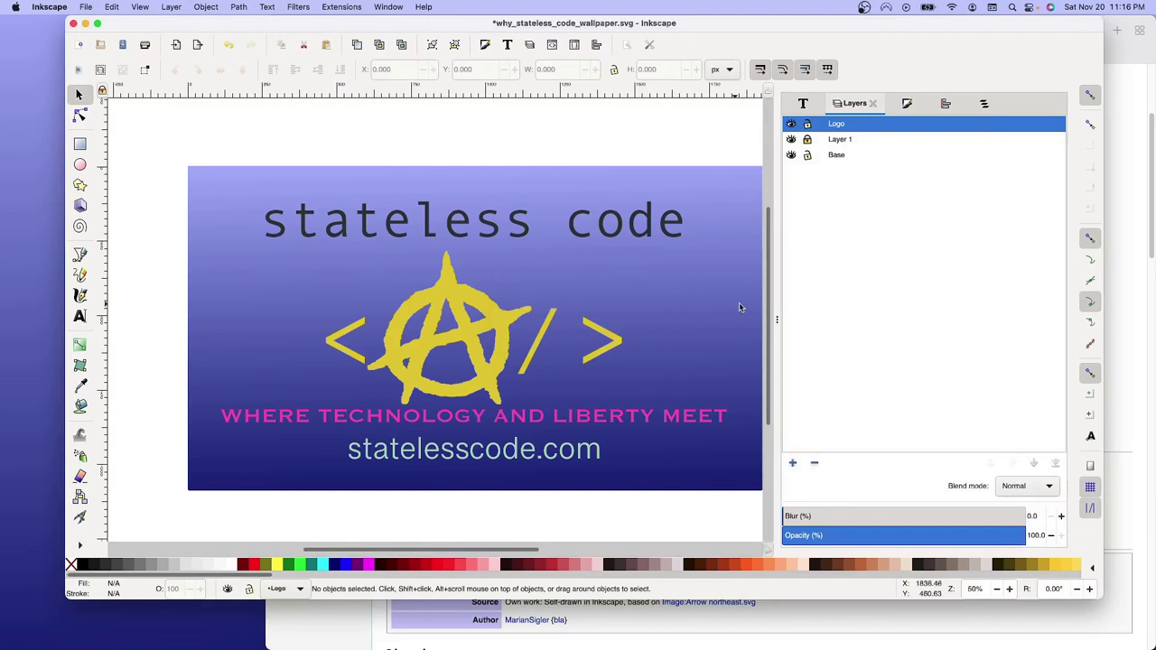
pyautogui.click(844, 125)
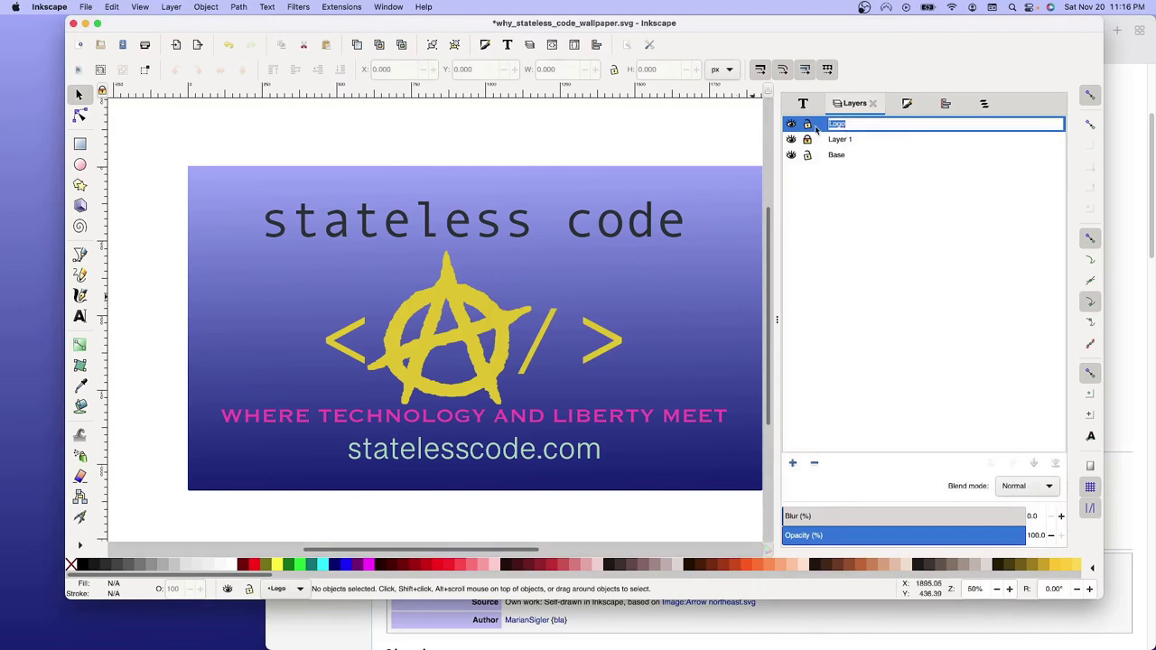
pyautogui.press('Return')
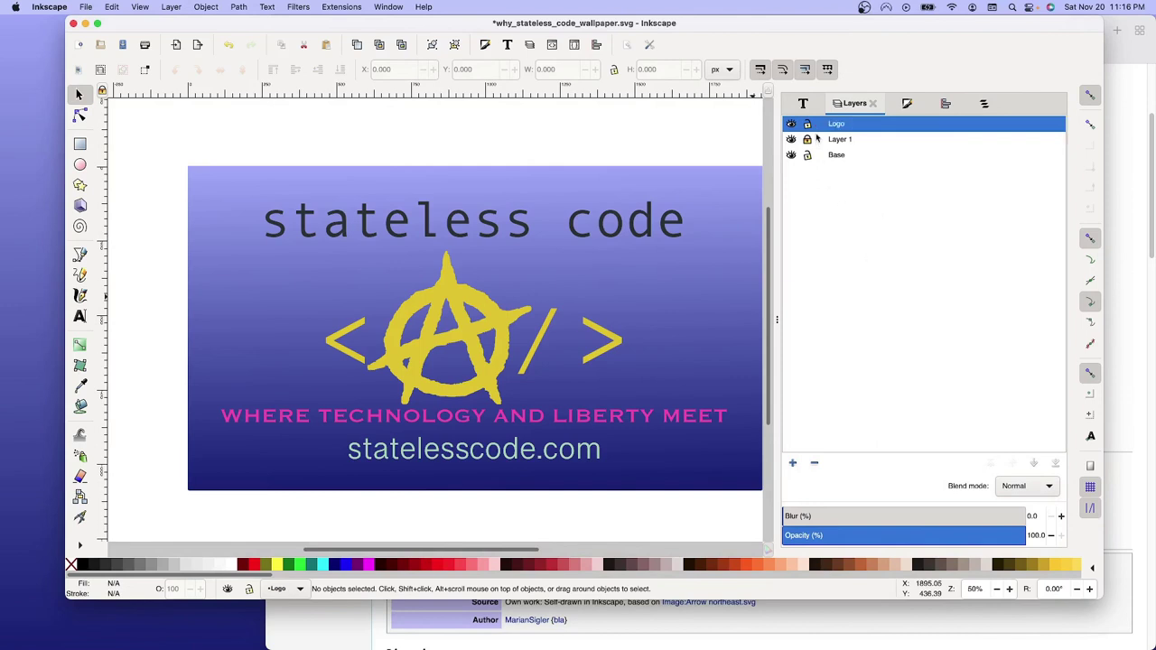
pyautogui.moveTo(819, 126); pyautogui.dragTo(818, 148)
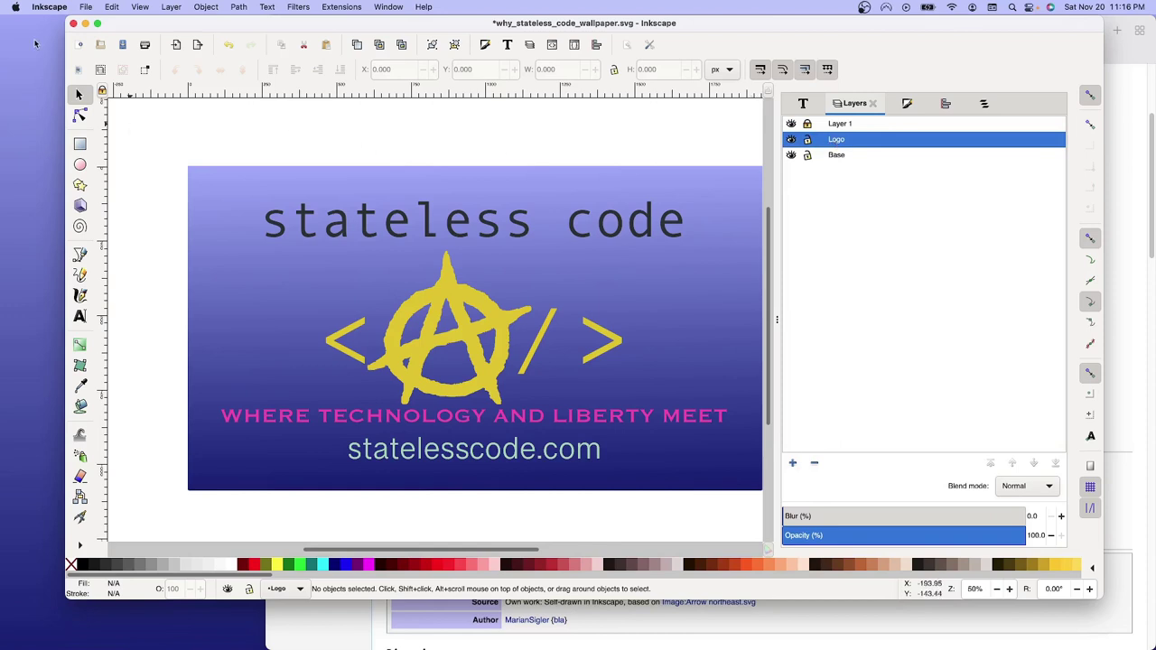
# Import why_stateless_code_transparent_cropped.svg from the Pictures > Why_Stateless_Code folder.
pyautogui.click(86, 7)
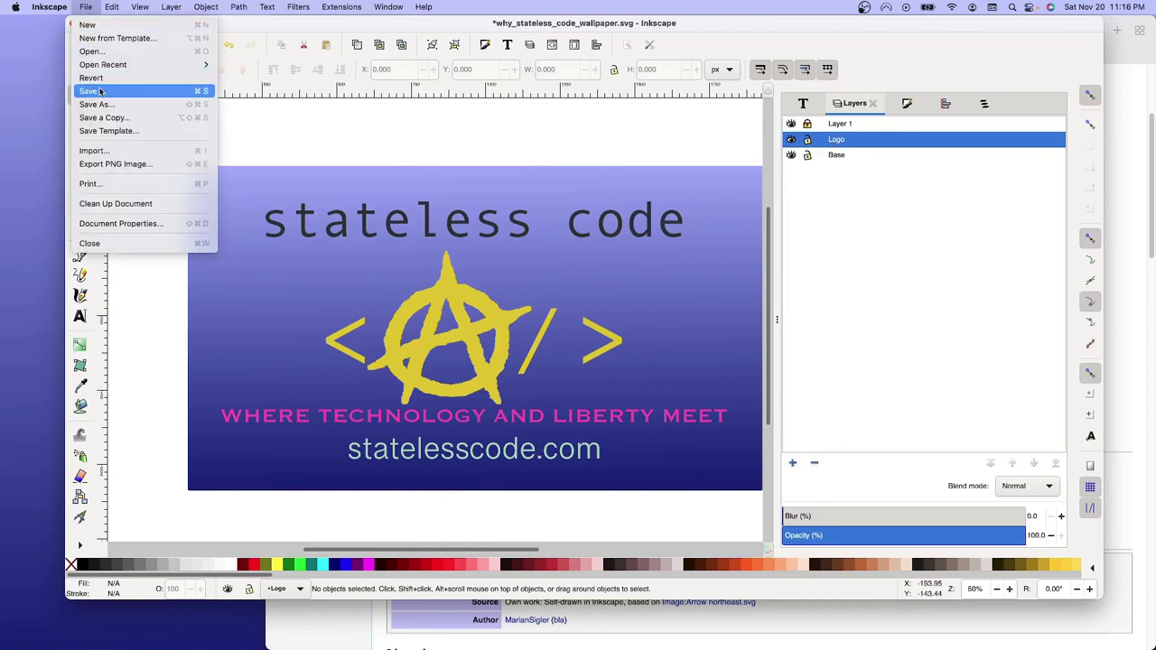
pyautogui.click(91, 151)
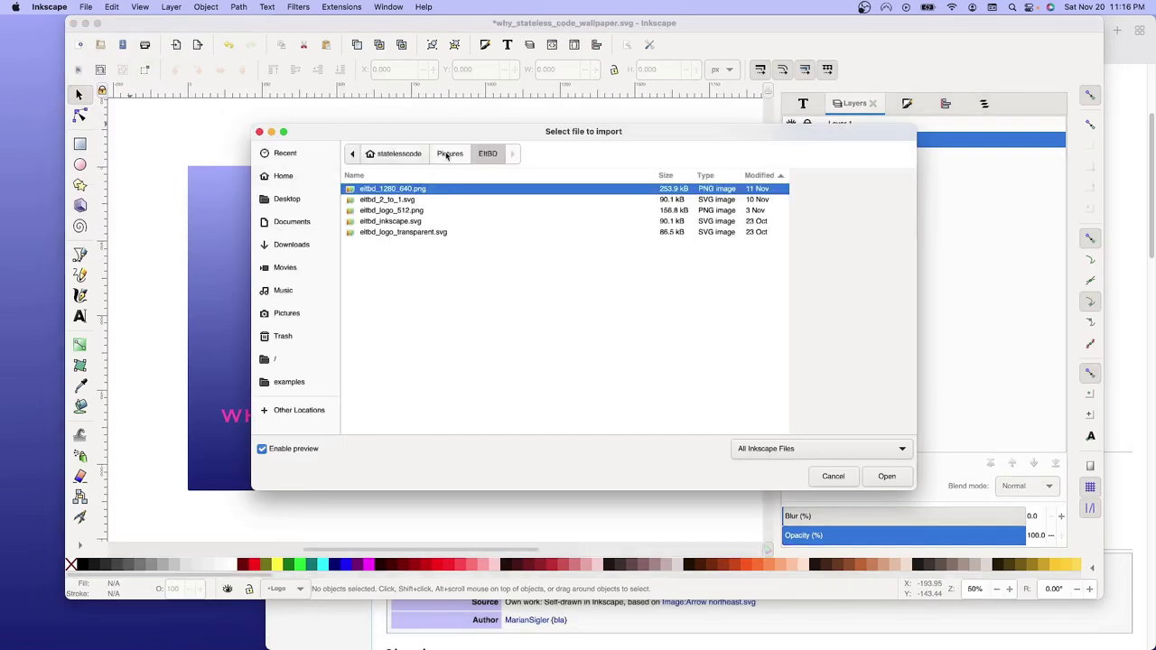
pyautogui.click(450, 153)
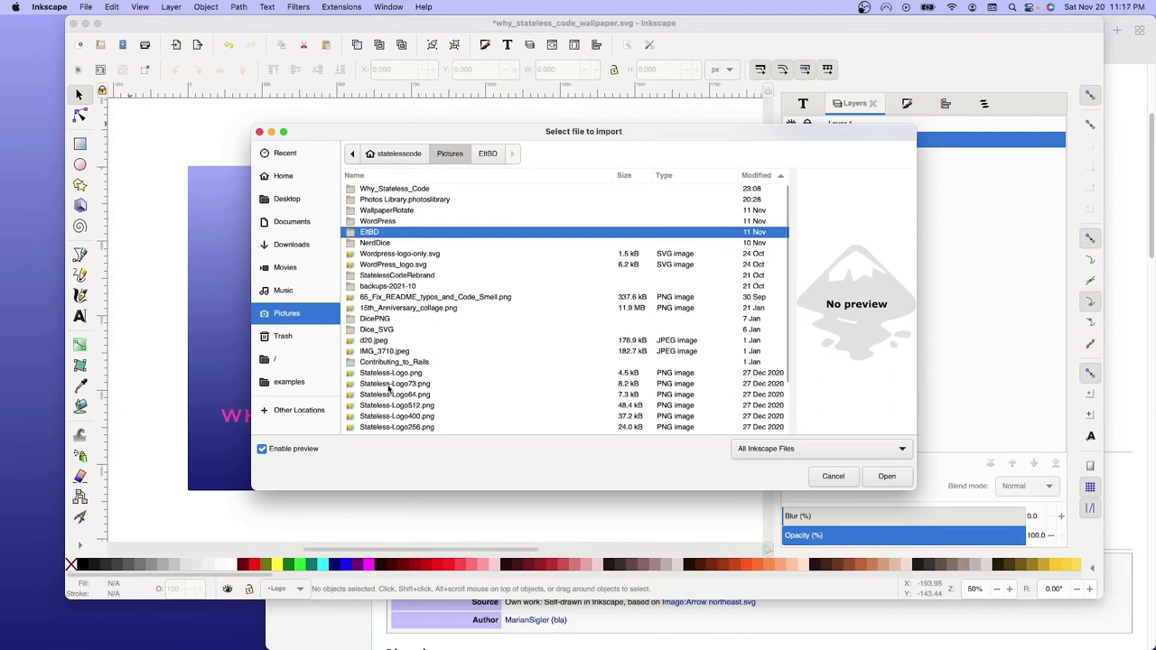
pyautogui.scroll(-3, 391, 388)
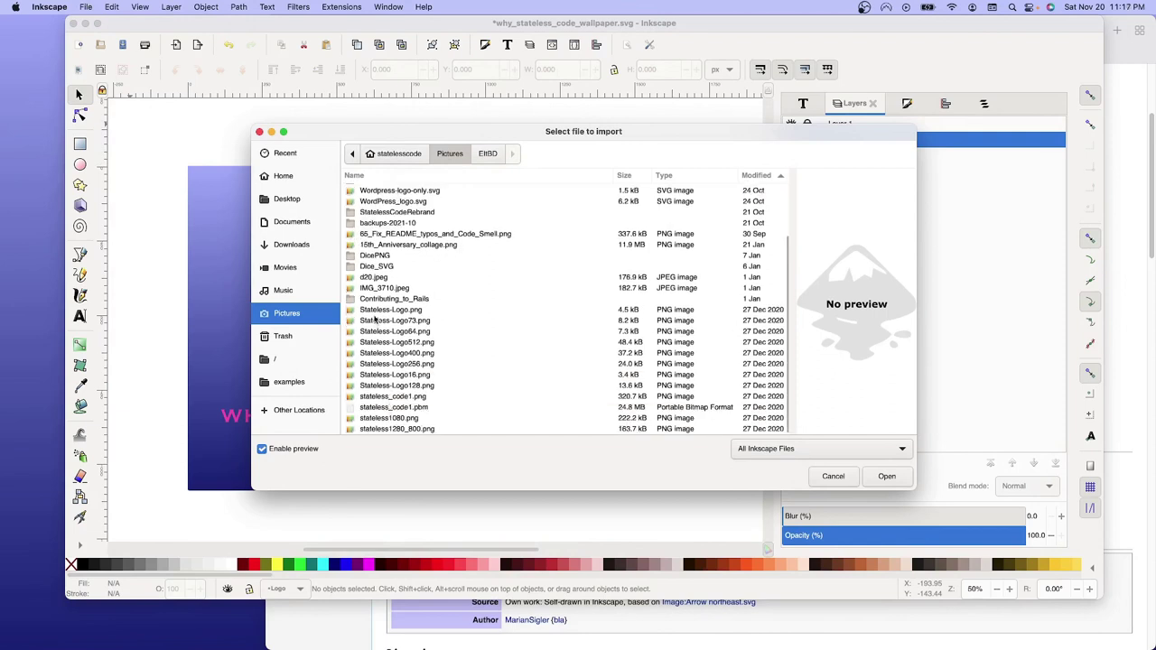
pyautogui.scroll(3, 384, 348)
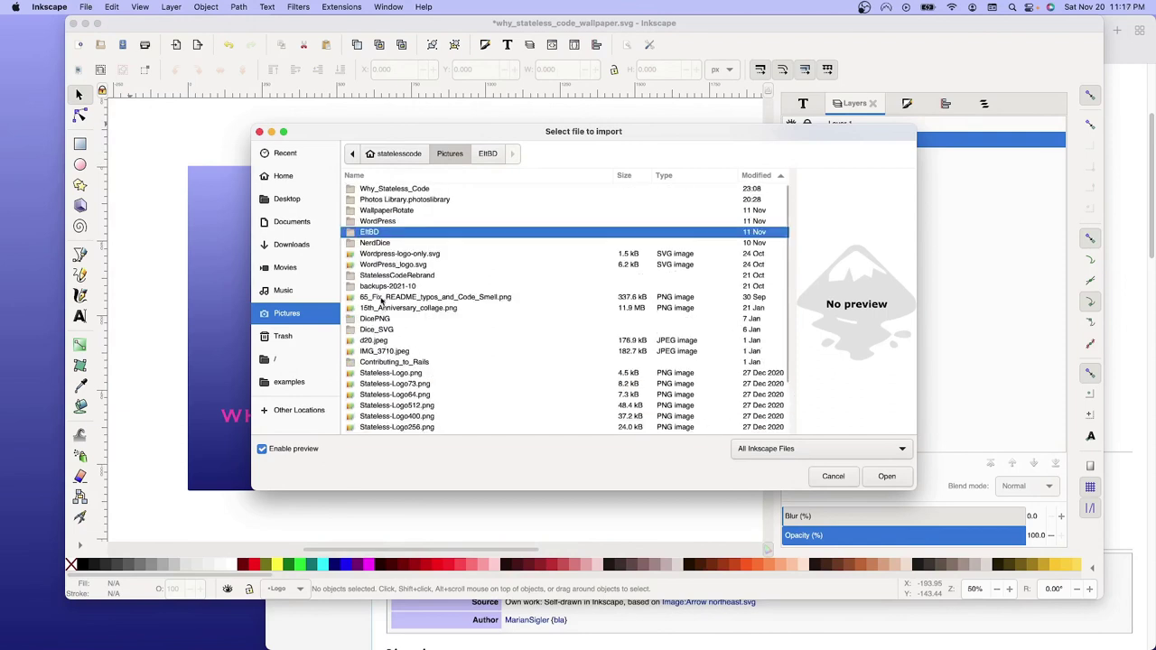
pyautogui.doubleClick(369, 188)
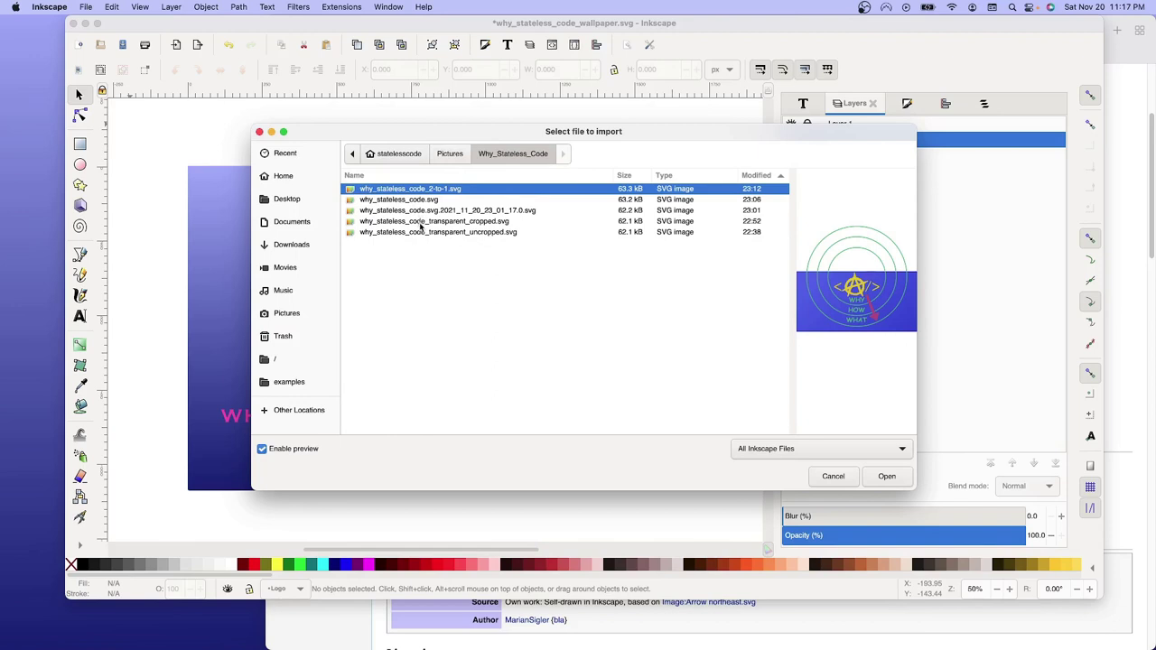
pyautogui.click(420, 225)
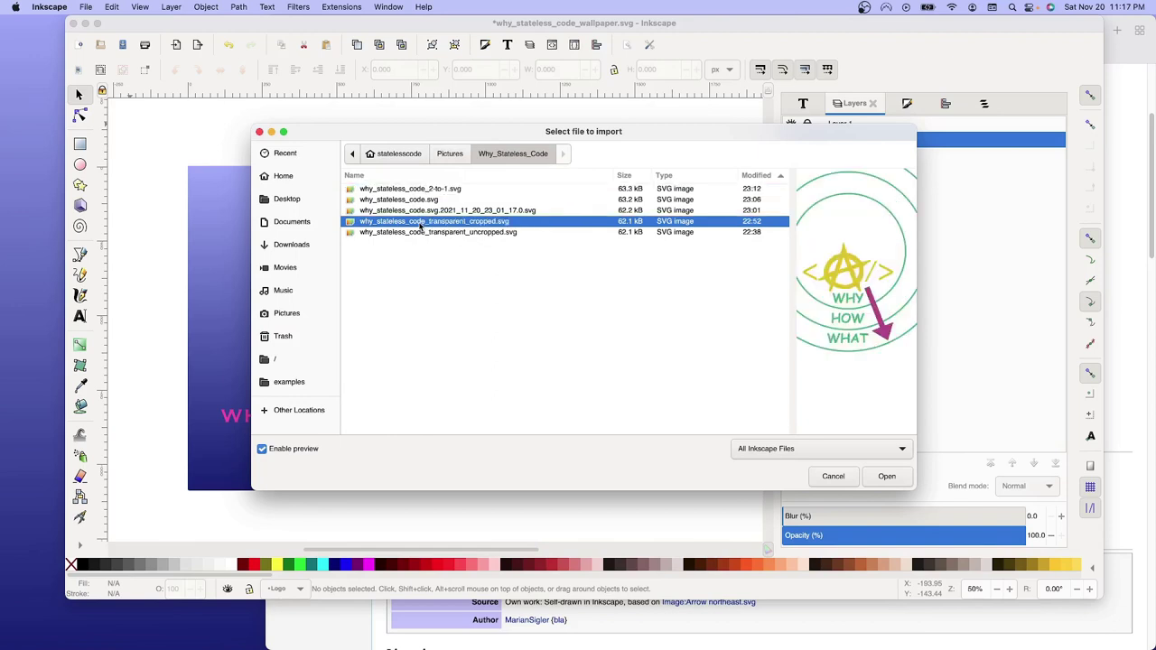
pyautogui.click(885, 478)
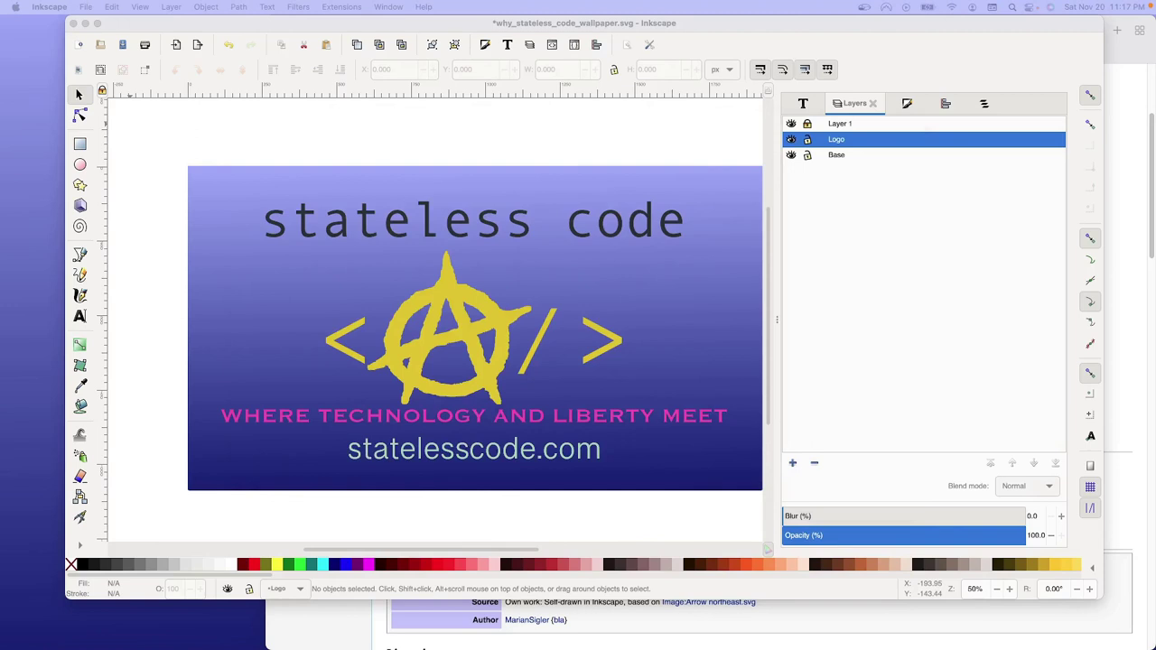
# Undo an uneven stretch of the imported diagram and lock the Base layer.
pyautogui.click(438, 334)
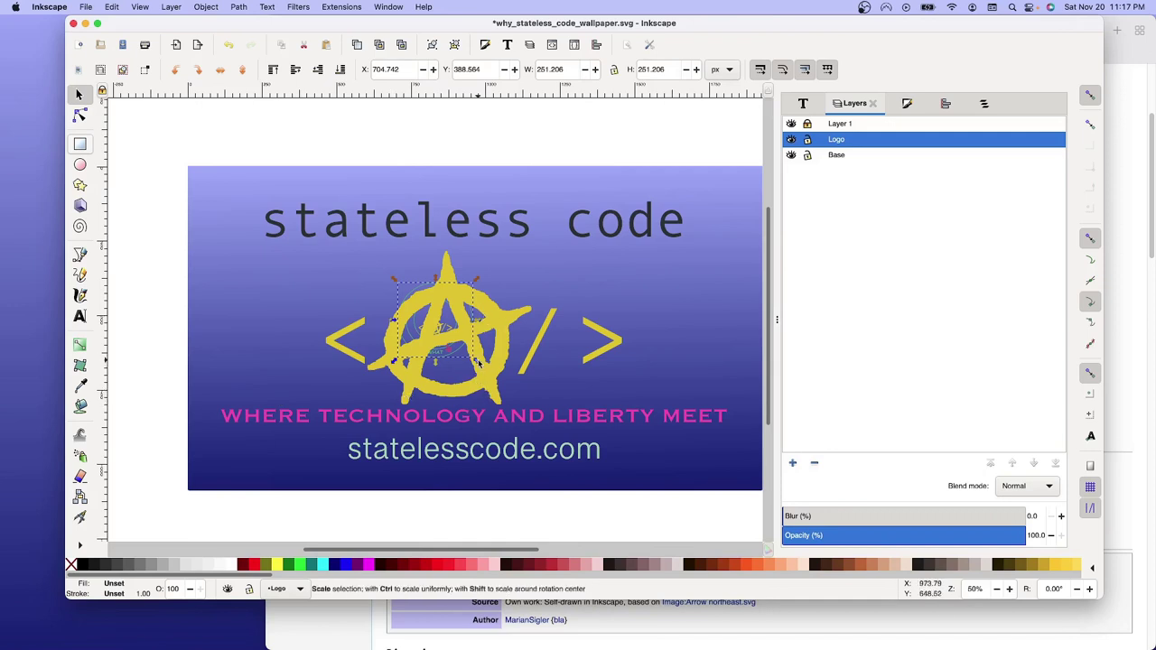
pyautogui.moveTo(479, 361); pyautogui.dragTo(544, 393)
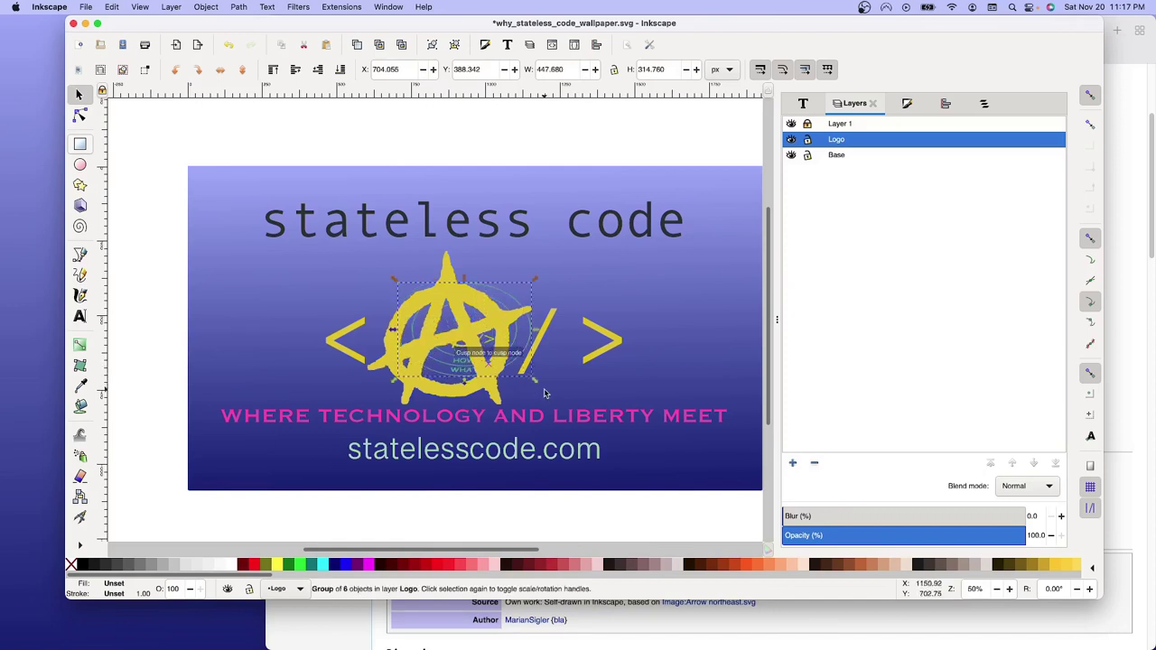
pyautogui.hotkey('ctrl', 'z')
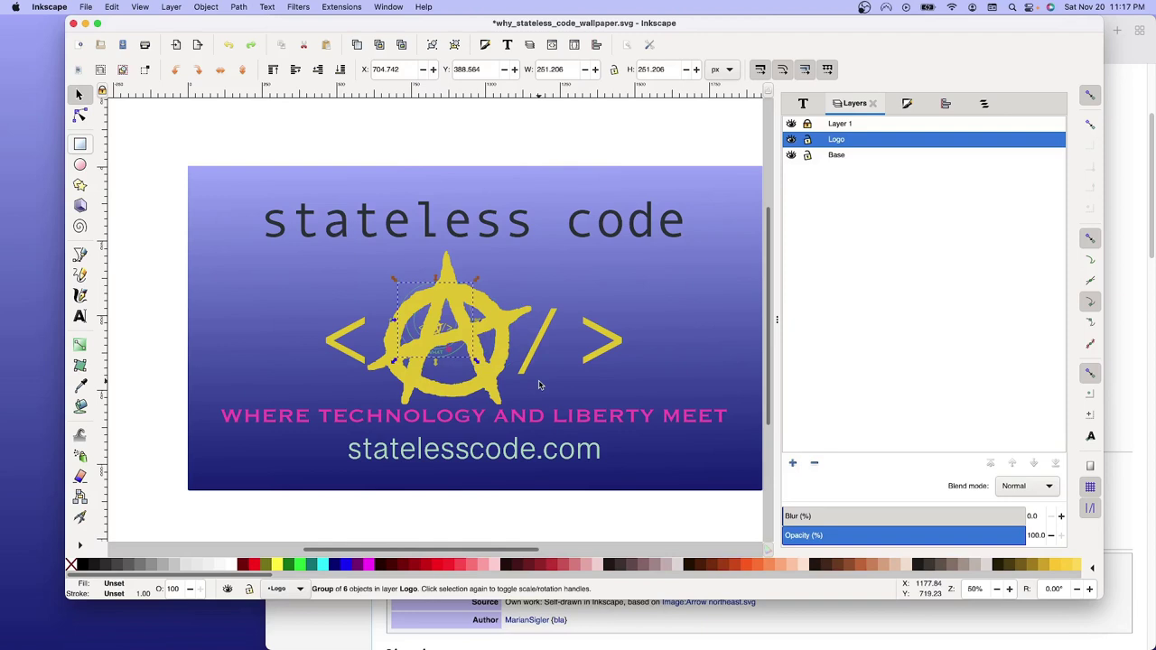
pyautogui.press('Escape')
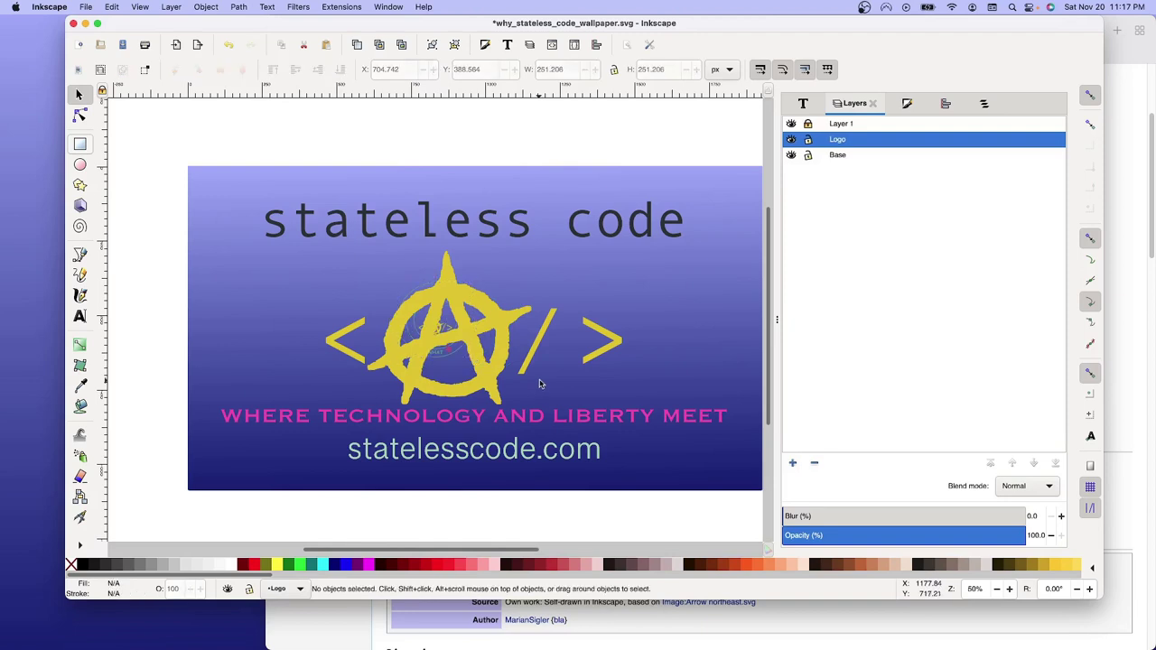
pyautogui.click(452, 326)
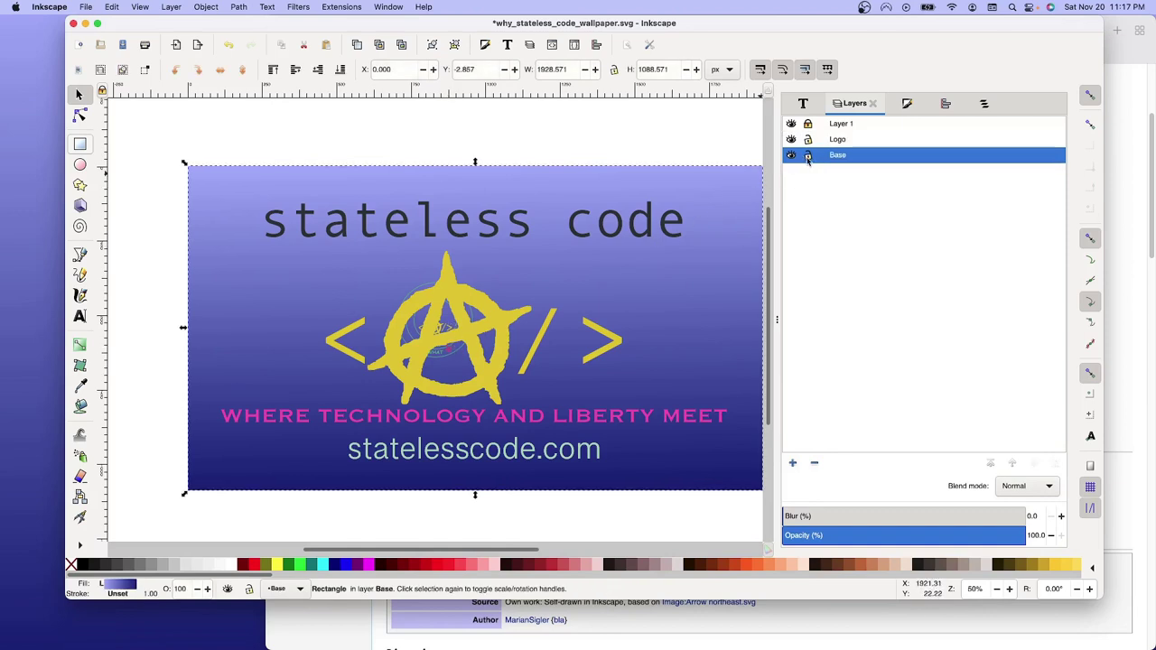
pyautogui.click(808, 155)
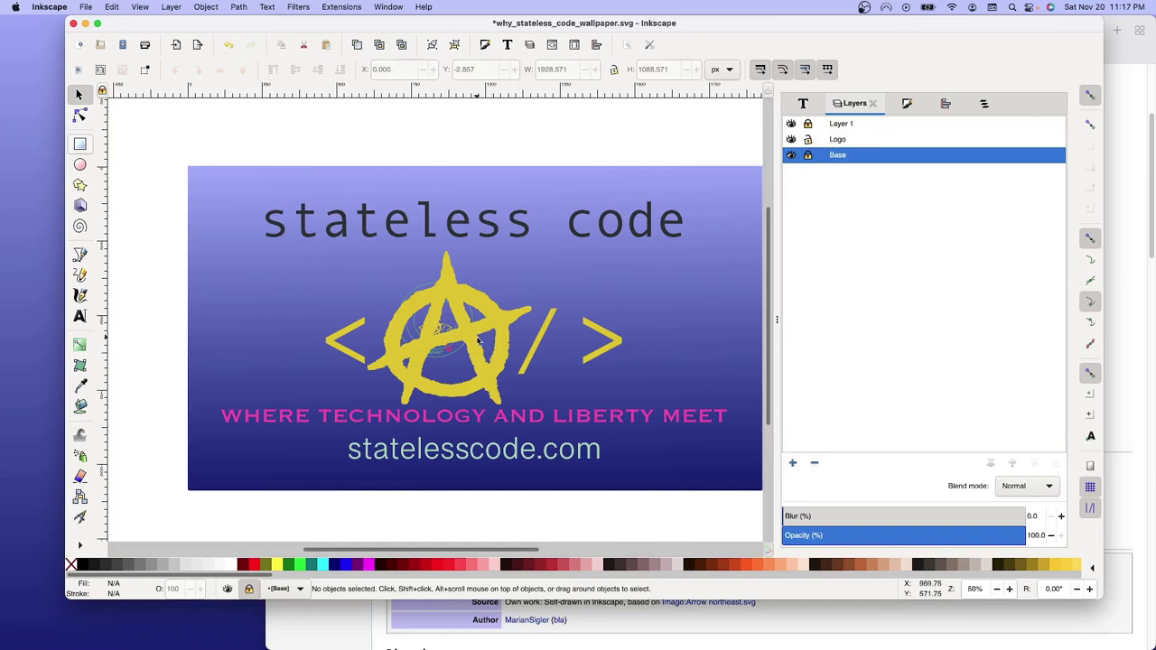
# Proportionally enlarge the diagram to 1039.125 × 1039.125 px and position it over the logo.
pyautogui.click(454, 327)
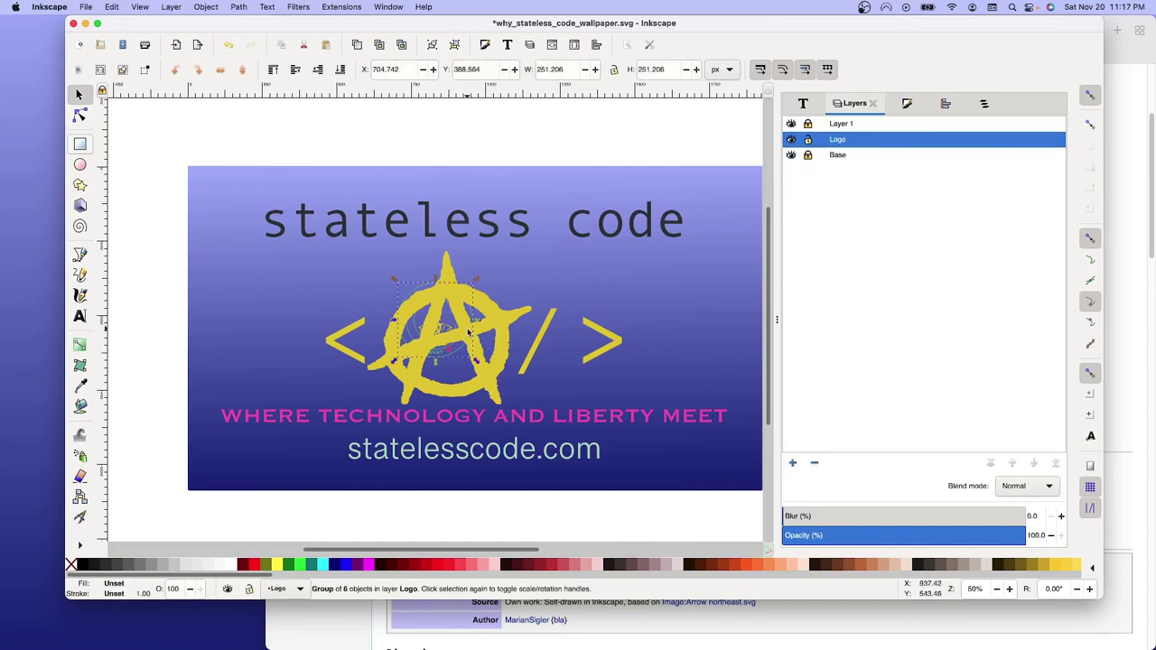
pyautogui.click(613, 70)
pyautogui.moveTo(484, 375); pyautogui.dragTo(595, 412)
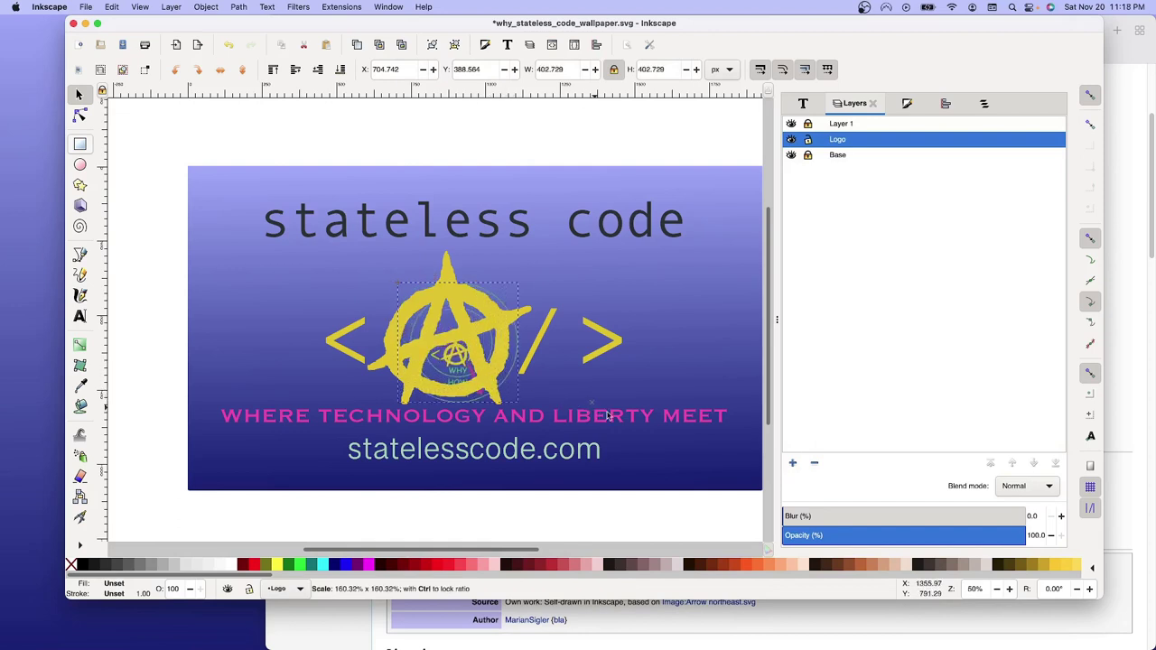
pyautogui.moveTo(595, 412); pyautogui.dragTo(705, 477)
pyautogui.moveTo(543, 309); pyautogui.dragTo(347, 201)
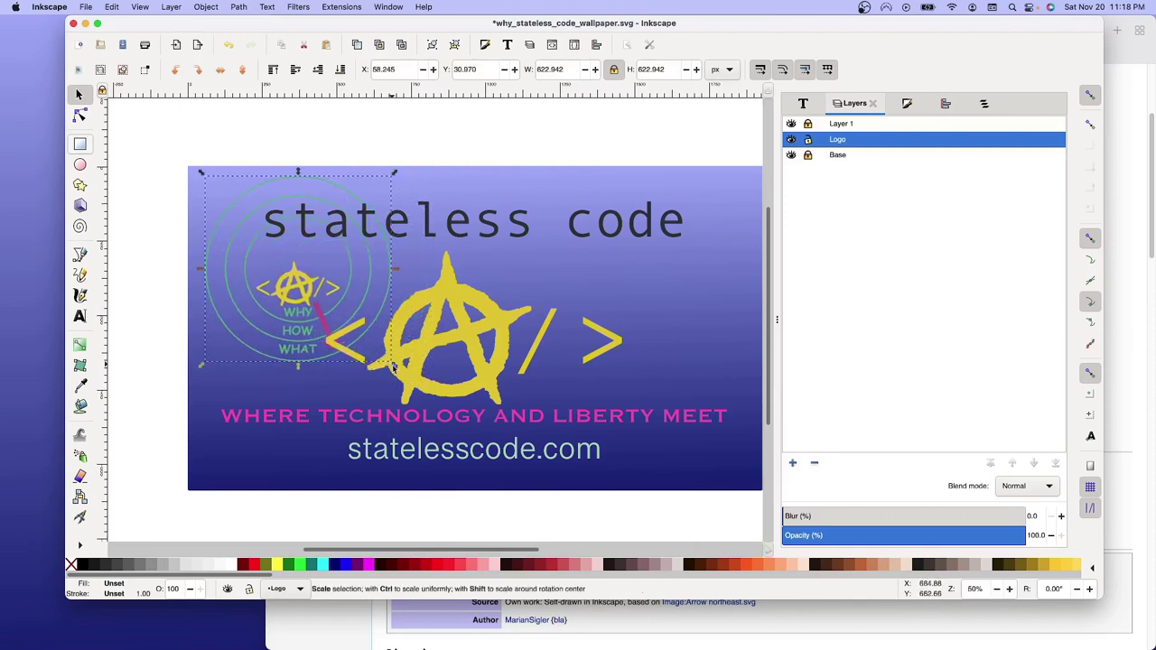
pyautogui.moveTo(395, 366); pyautogui.dragTo(613, 492)
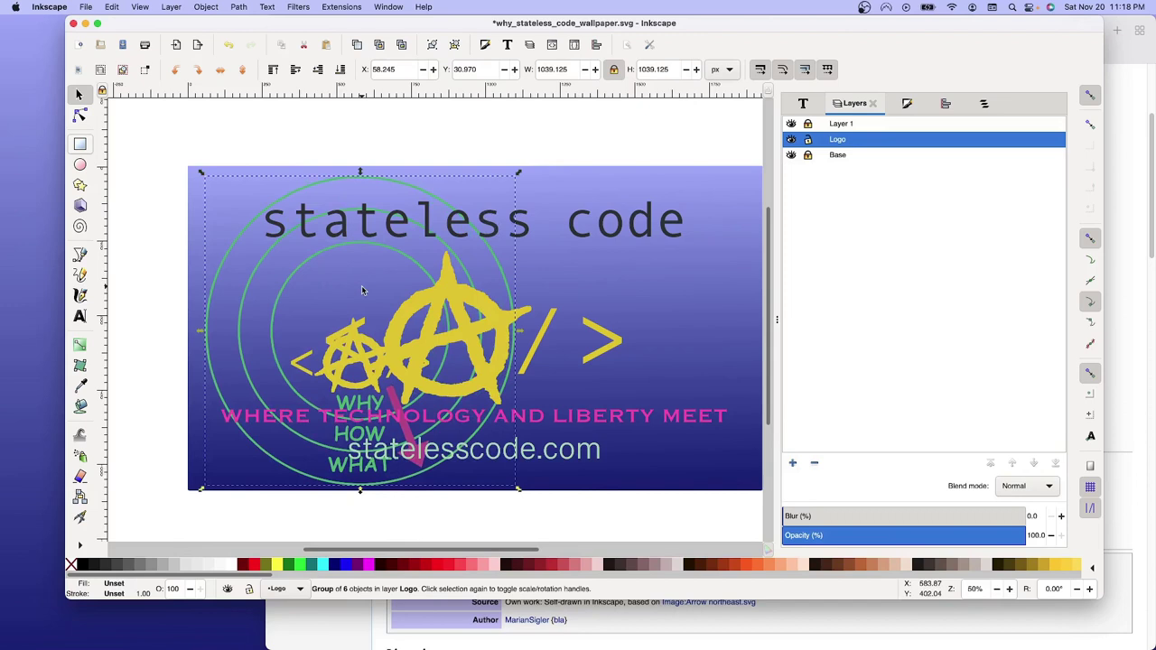
pyautogui.moveTo(362, 290); pyautogui.dragTo(370, 306)
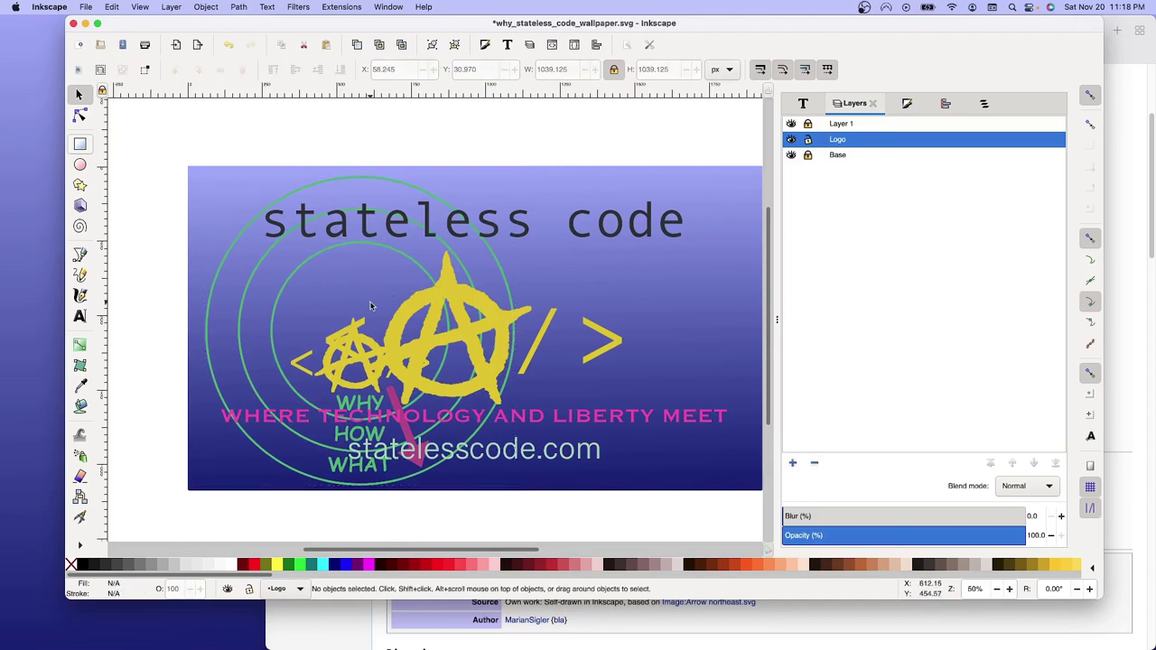
# Deselect the logo group and close why_stateless_code_wallpaper.svg, bringing up the save-changes prompt.
pyautogui.click(365, 373)
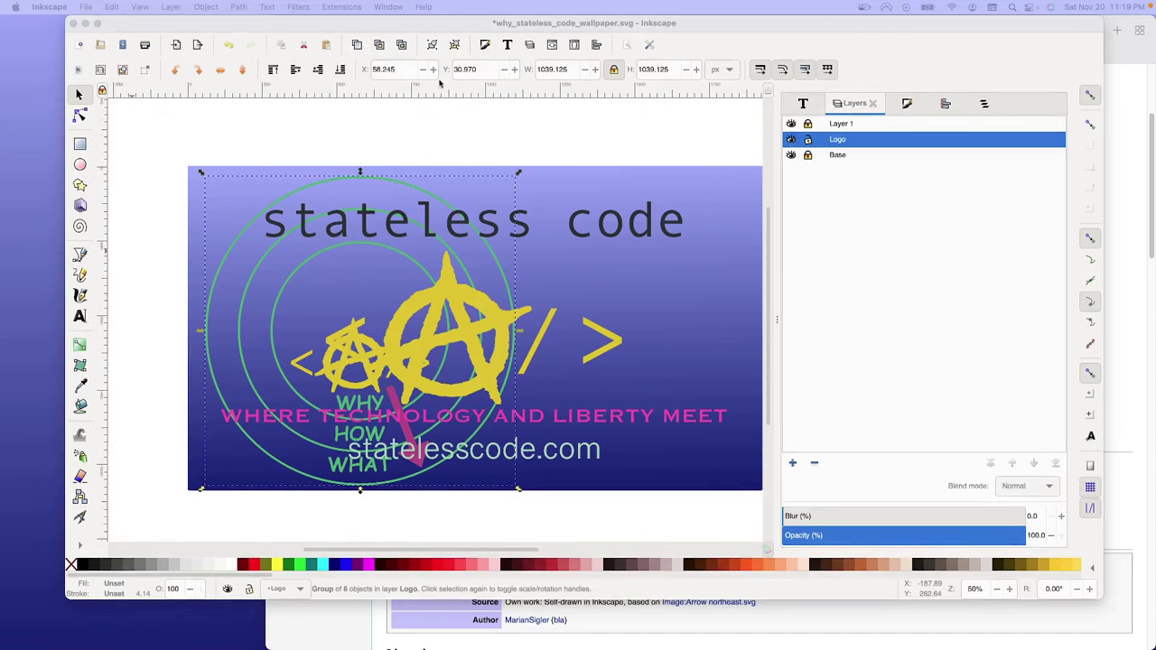
pyautogui.click(456, 32)
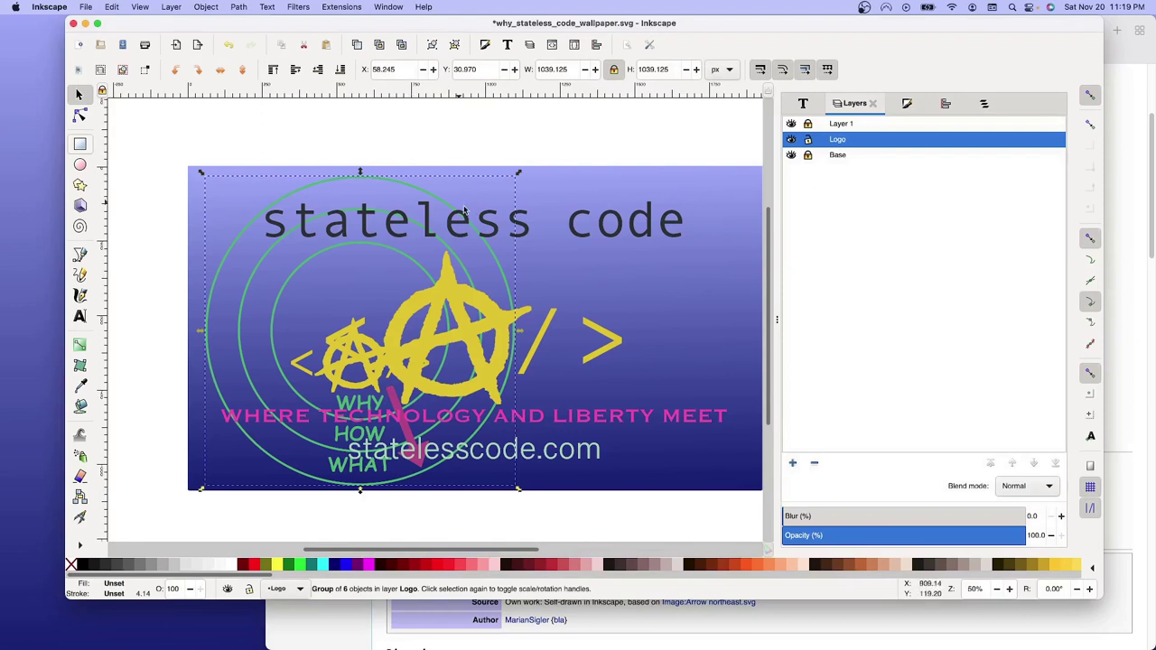
pyautogui.press('Escape')
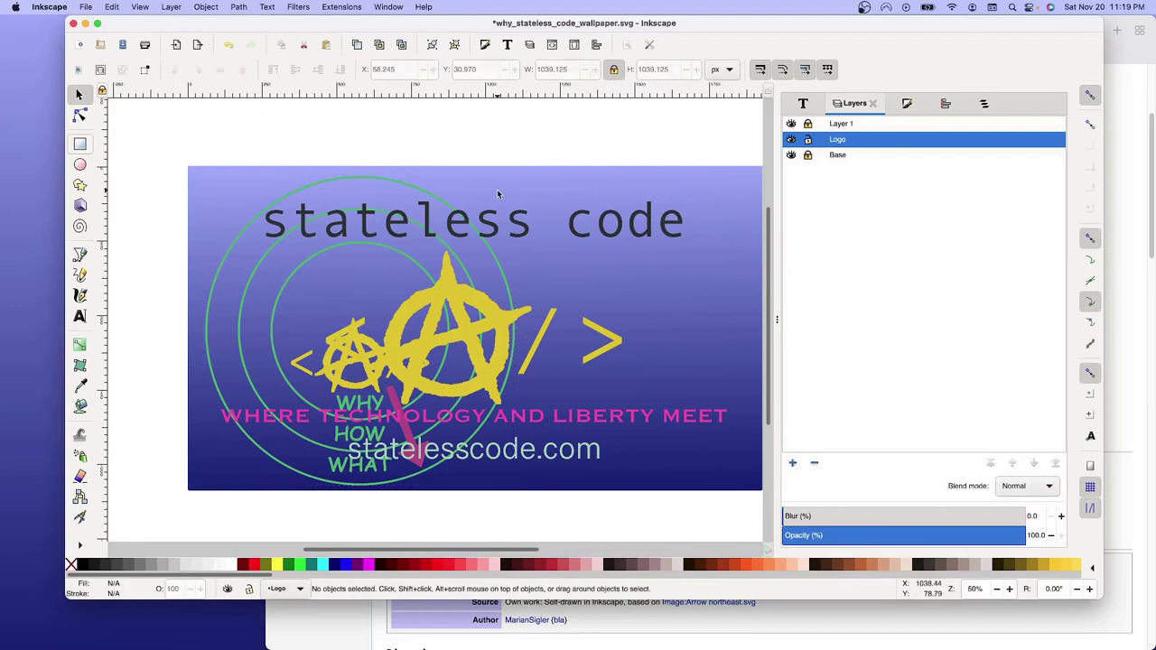
pyautogui.press('Delete')
pyautogui.press('super+w')
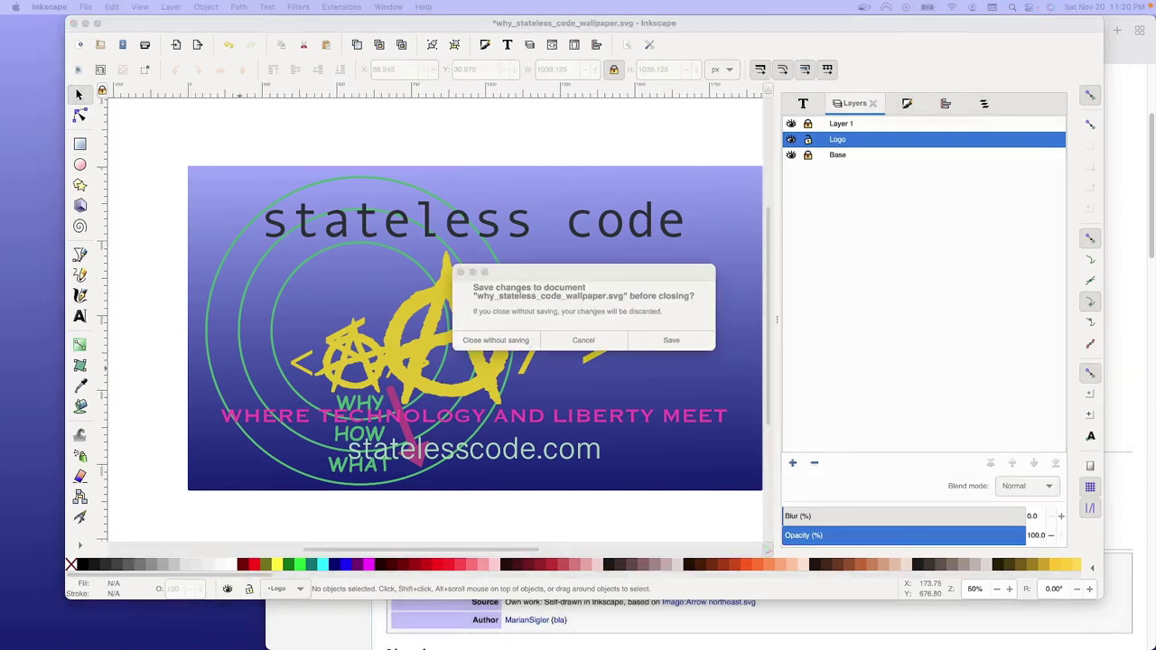
# Close the wallpaper without saving and switch to the golden-circle document window.
pyautogui.click(495, 342)
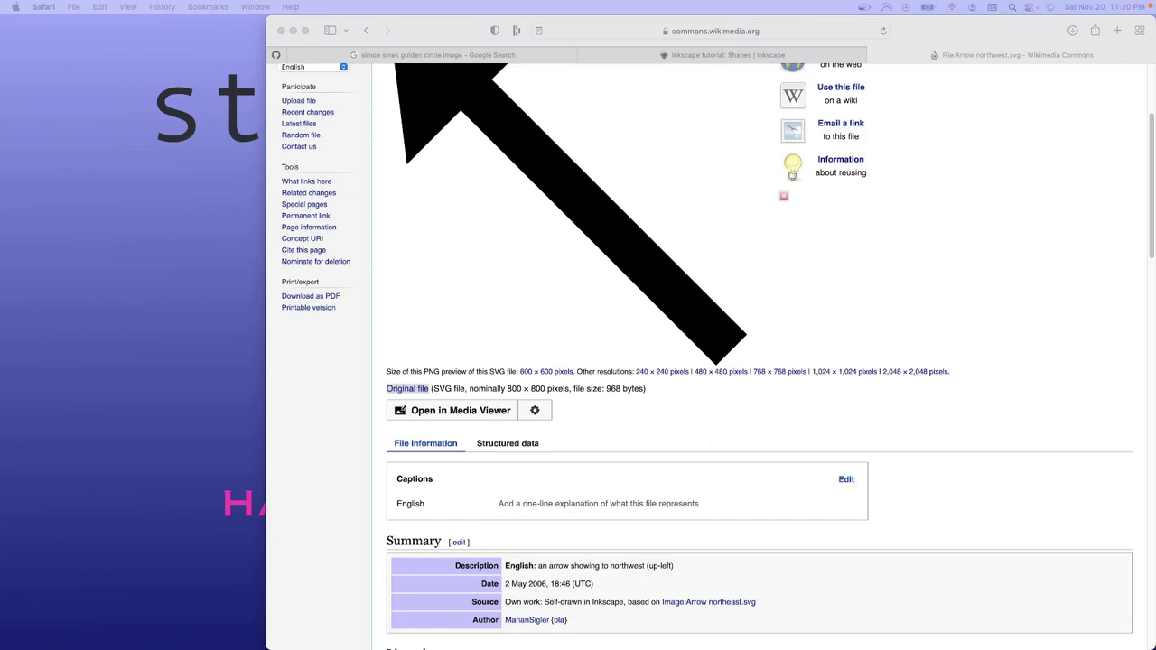
pyautogui.press('super+Tab')
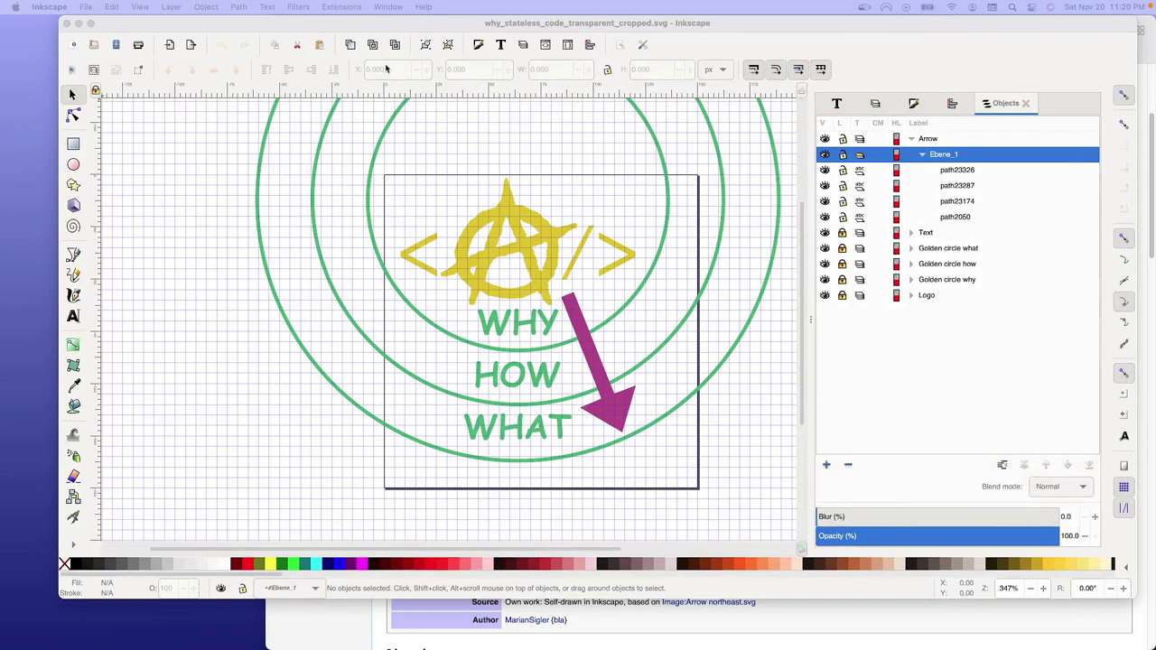
pyautogui.click(458, 25)
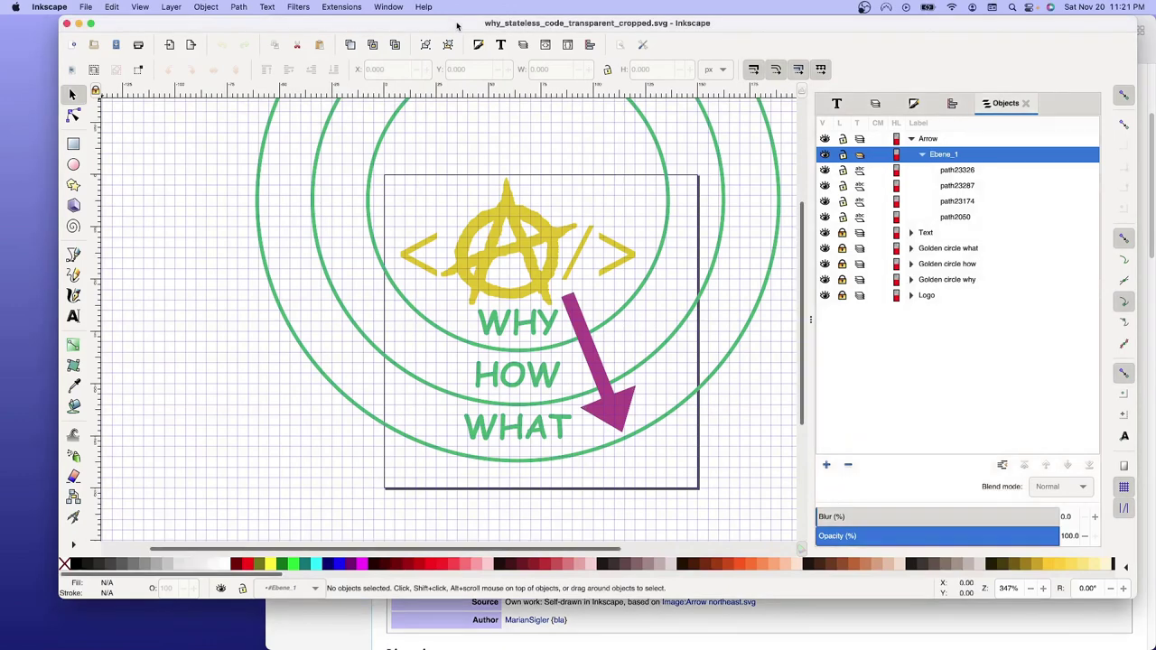
pyautogui.click(86, 7)
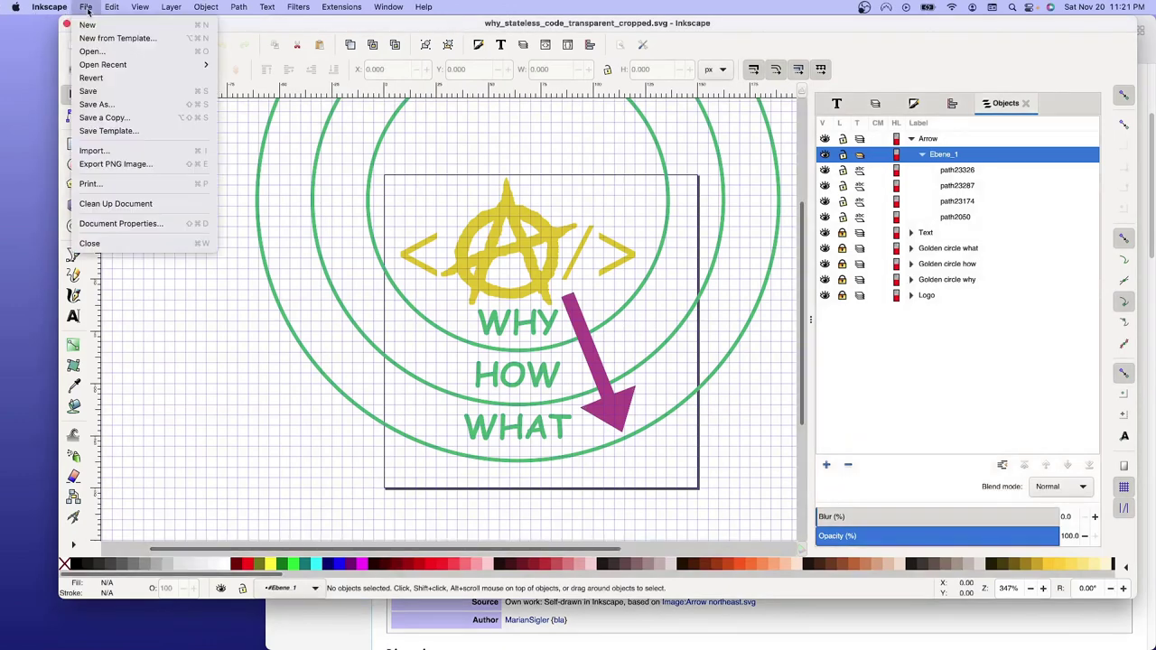
# Save the golden-circle drawing as golden_circle_only_transparent.svg in the Why_Stateless_Code folder.
pyautogui.click(108, 105)
pyautogui.click(456, 155)
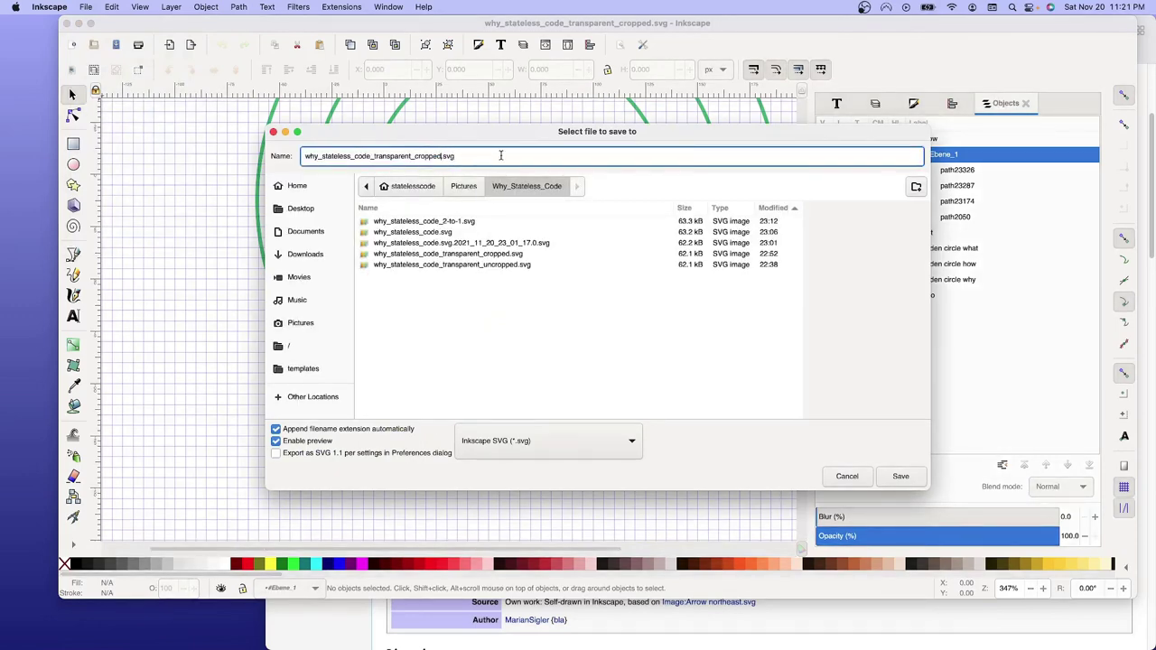
pyautogui.hotkey('alt', 'shift', 'Left')
pyautogui.press('BackSpace')
pyautogui.hotkey('alt', 'shift', 'Left')
pyautogui.hotkey('alt', 'shift', 'Left')
pyautogui.hotkey('alt', 'shift', 'Left')
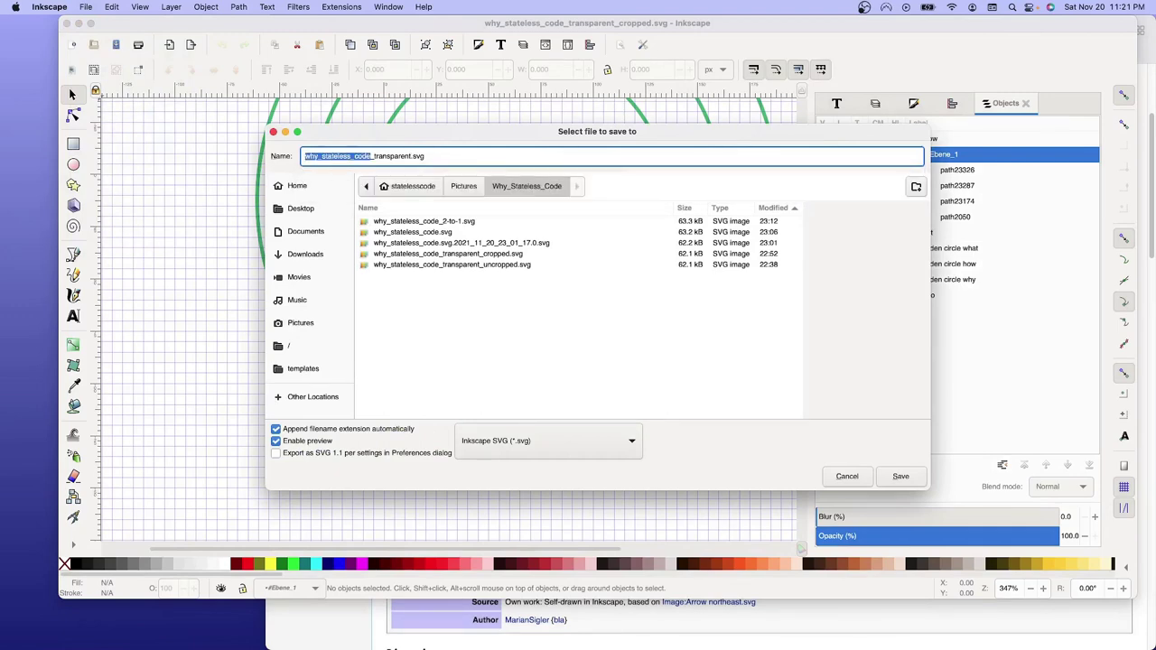
pyautogui.write('gold')
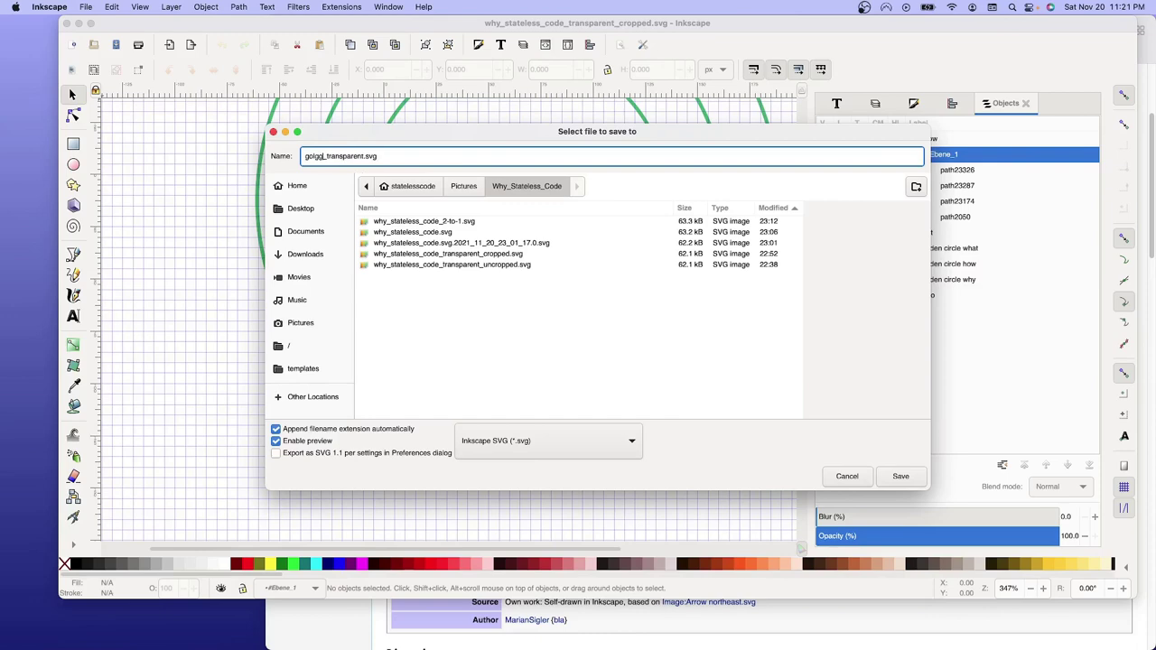
pyautogui.write('en_c')
pyautogui.write('ircle_only')
pyautogui.click(900, 476)
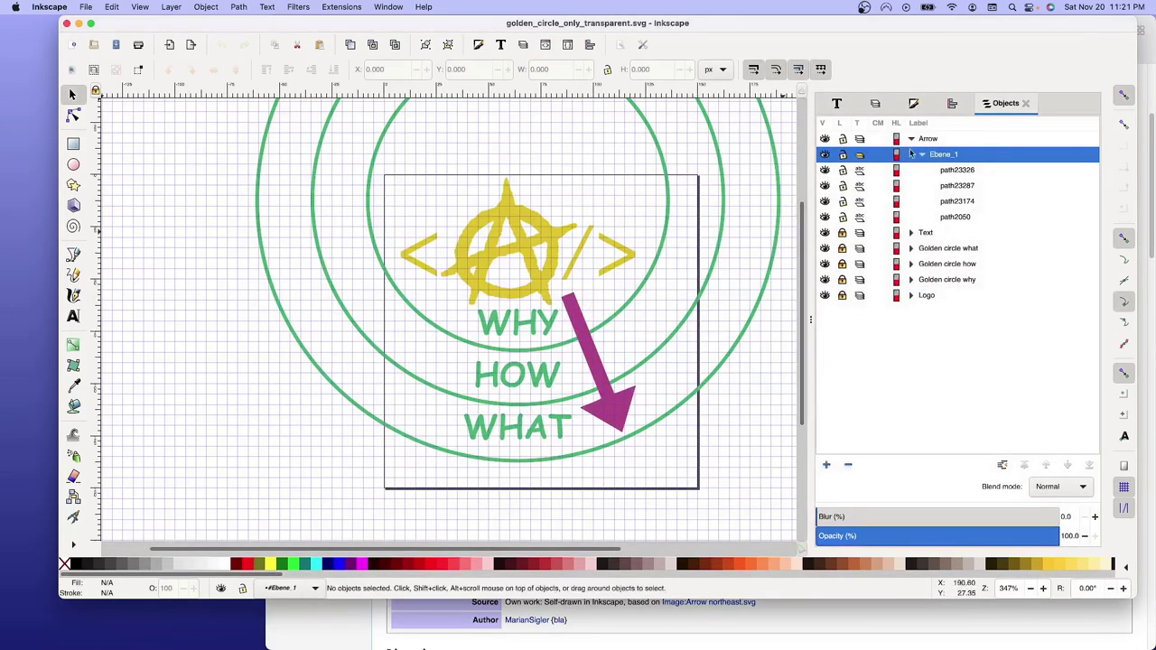
# Delete the Logo layer from golden_circle_only_transparent.svg and save the file.
pyautogui.click(875, 104)
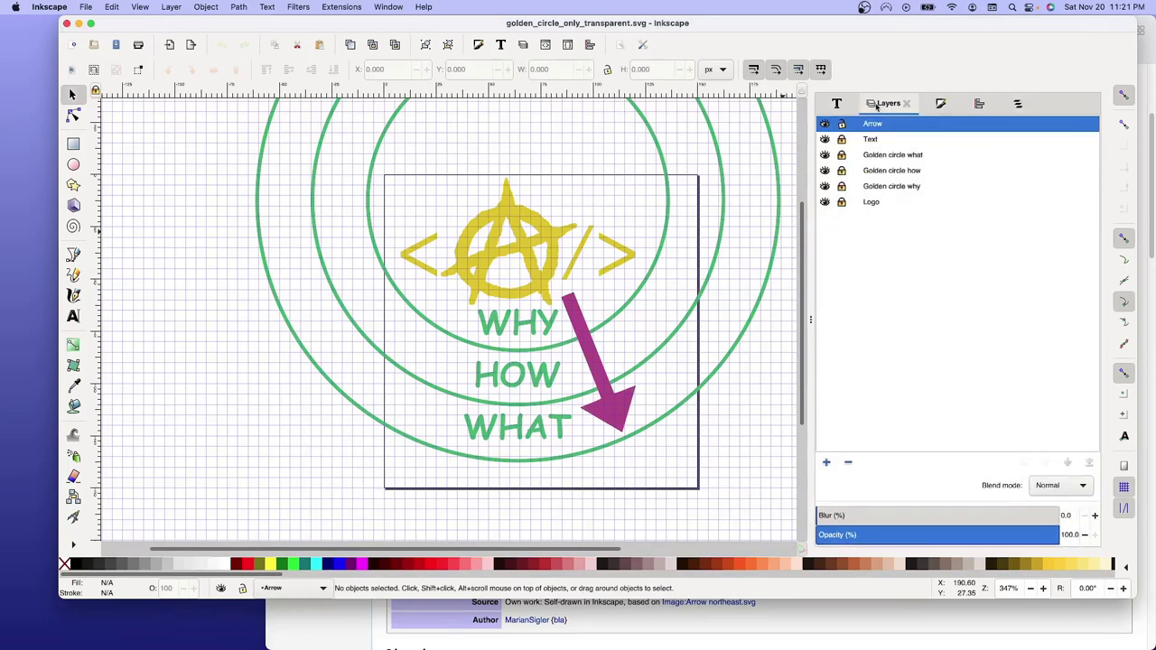
pyautogui.click(872, 204)
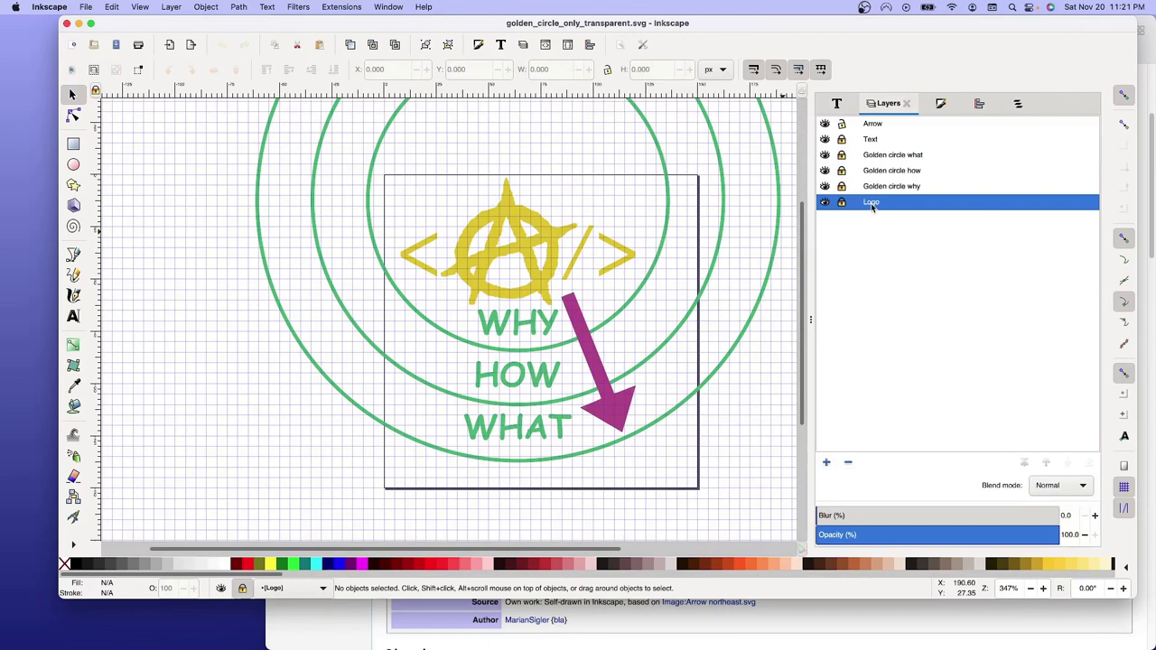
pyautogui.rightClick(872, 205)
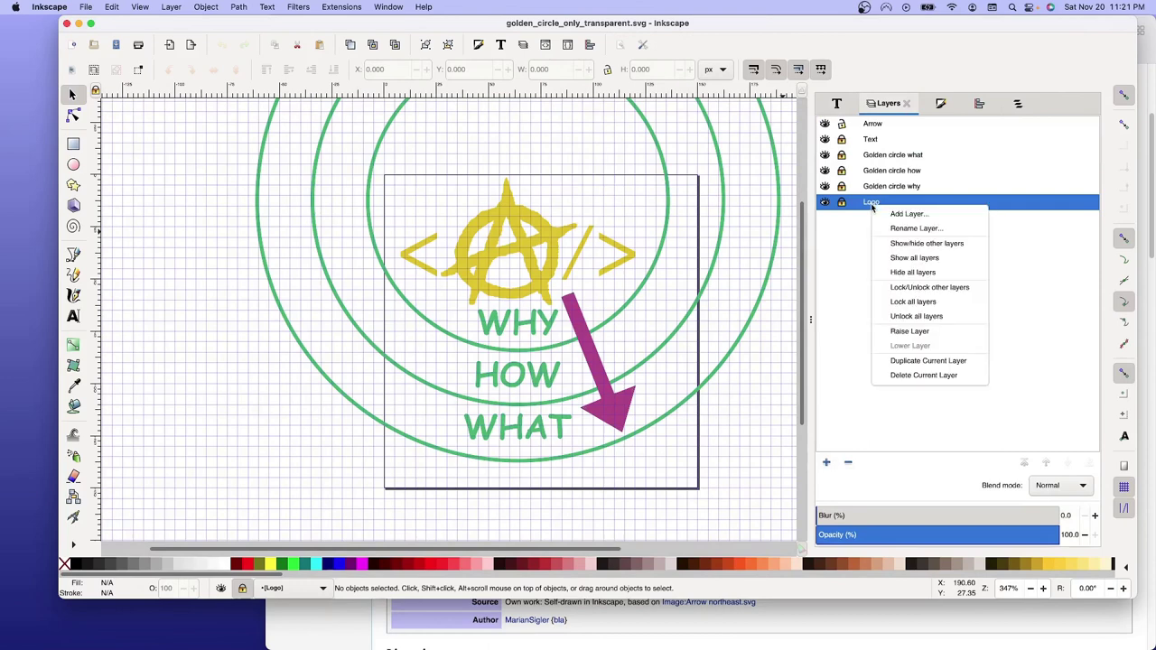
pyautogui.click(916, 377)
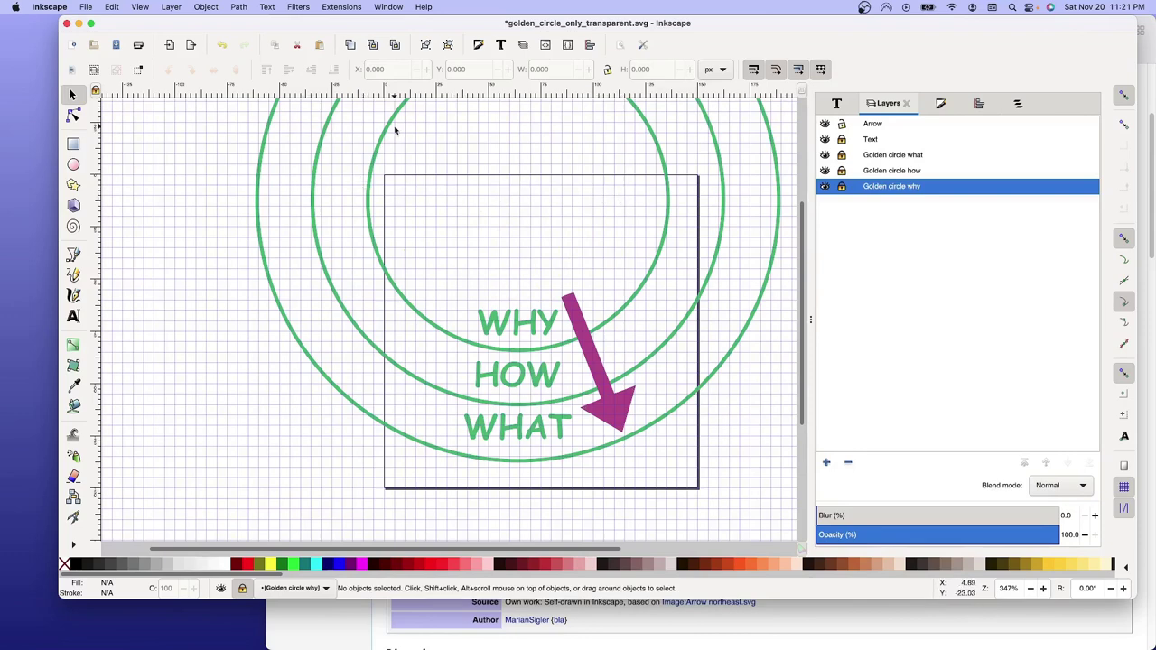
pyautogui.press('cmd+s')
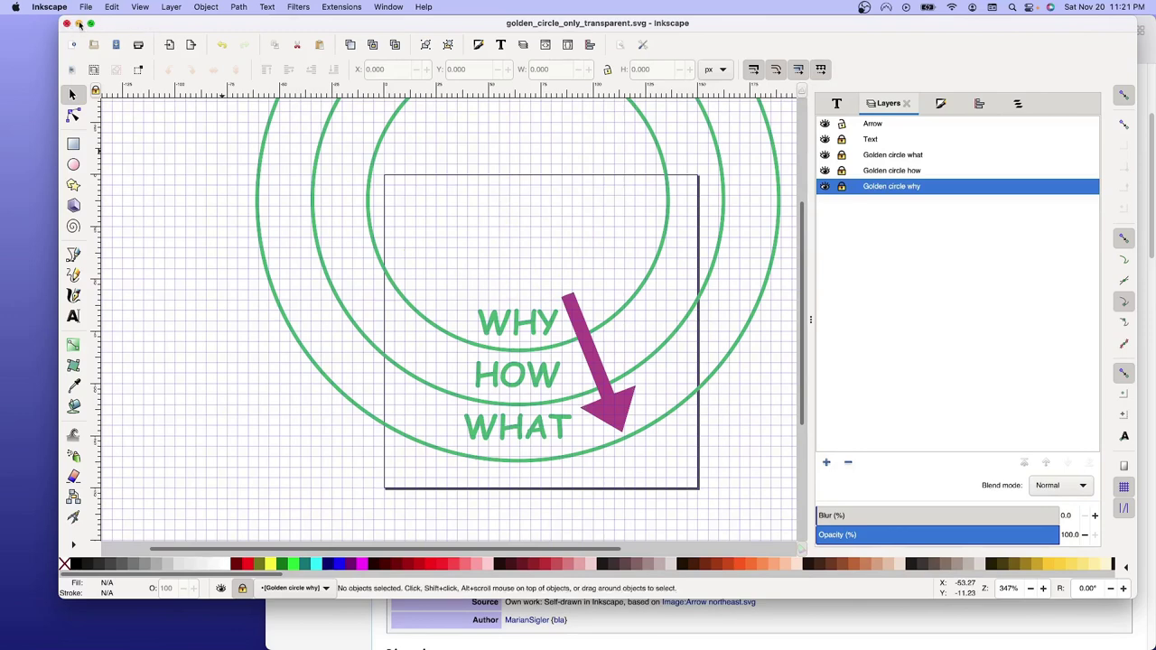
pyautogui.click(86, 7)
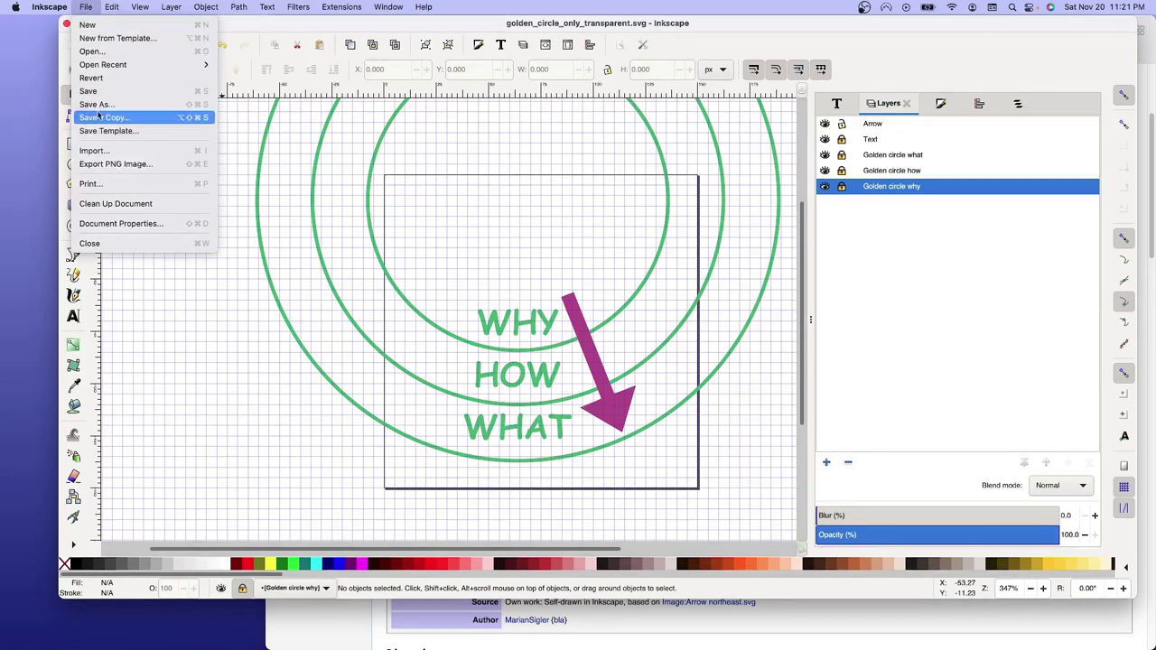
# Close the golden-circle document and bring up the Open dialog, toggling the date sort.
pyautogui.click(107, 242)
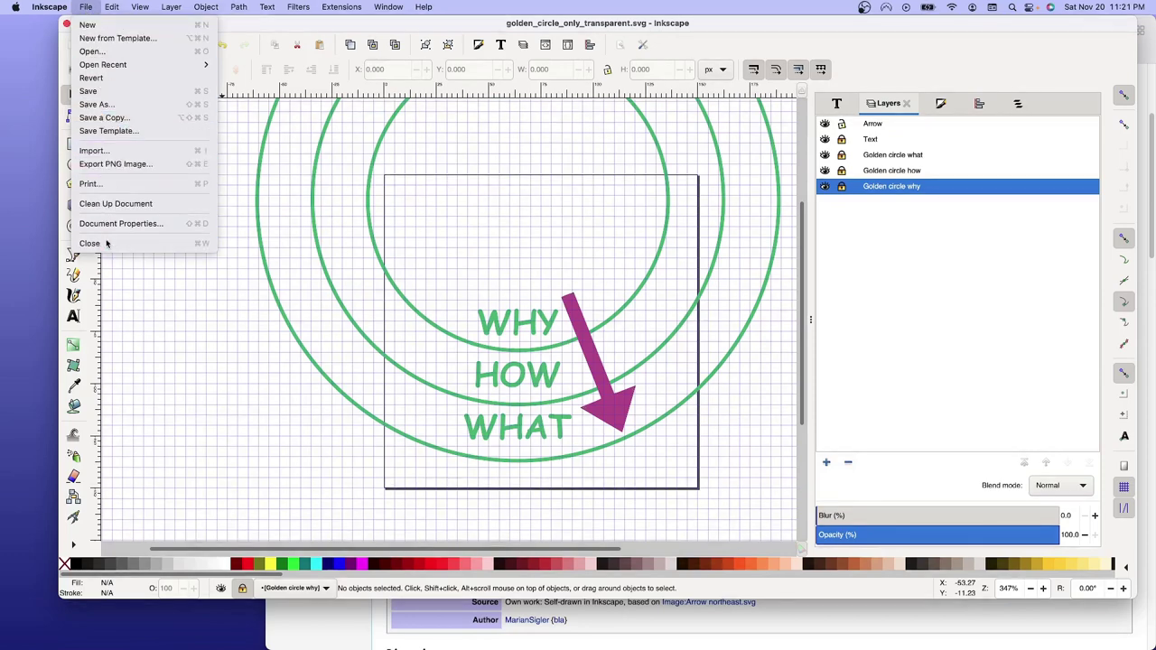
pyautogui.click(86, 7)
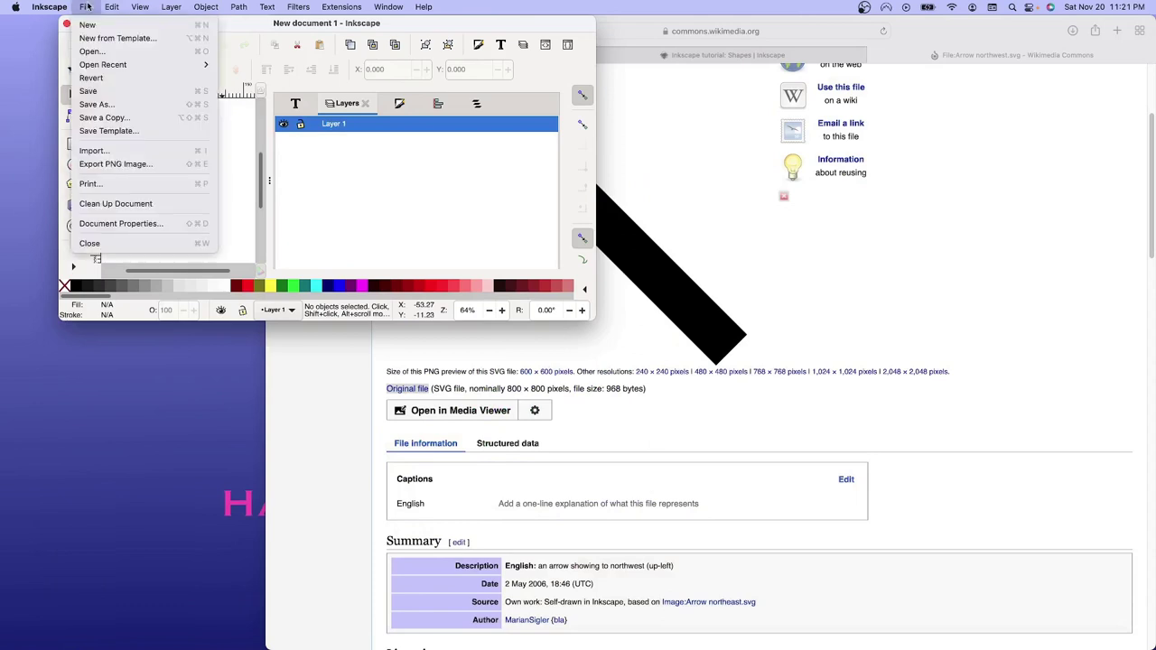
pyautogui.click(90, 51)
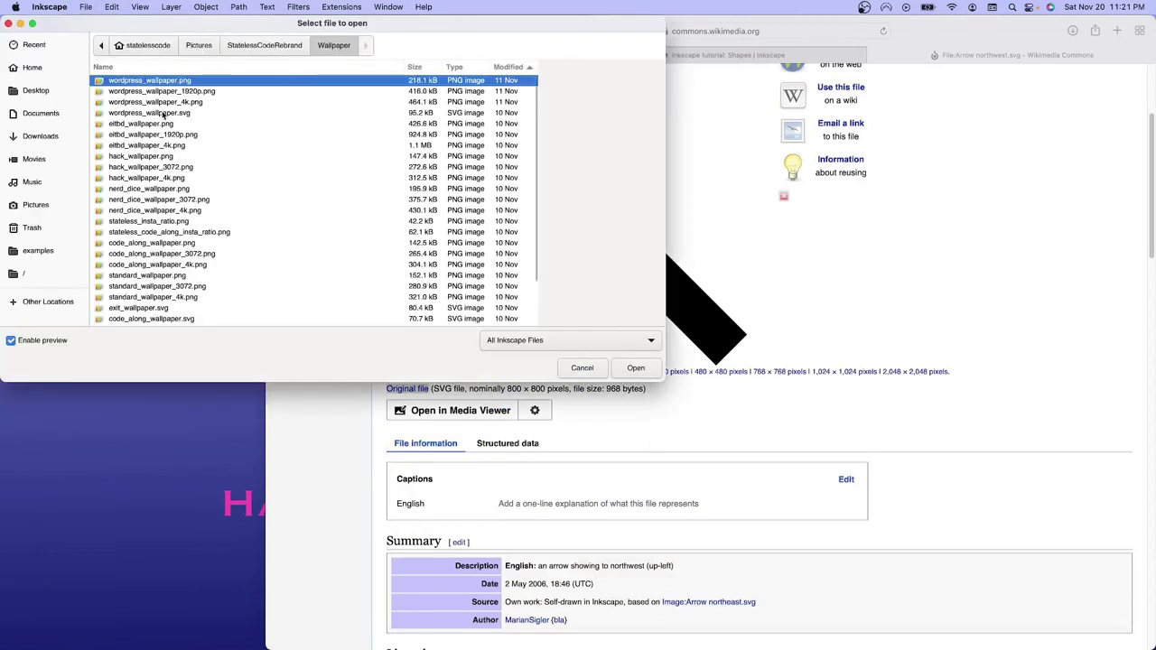
pyautogui.scroll(-2, 169, 176)
pyautogui.scroll(-2, 169, 176)
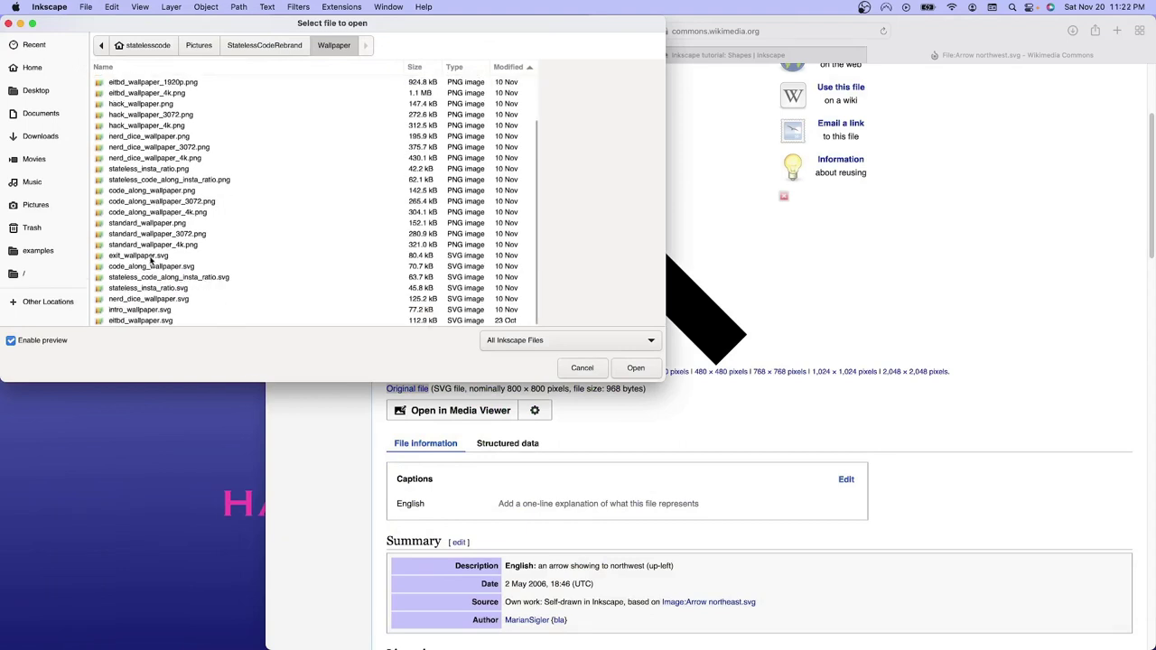
pyautogui.scroll(3, 152, 262)
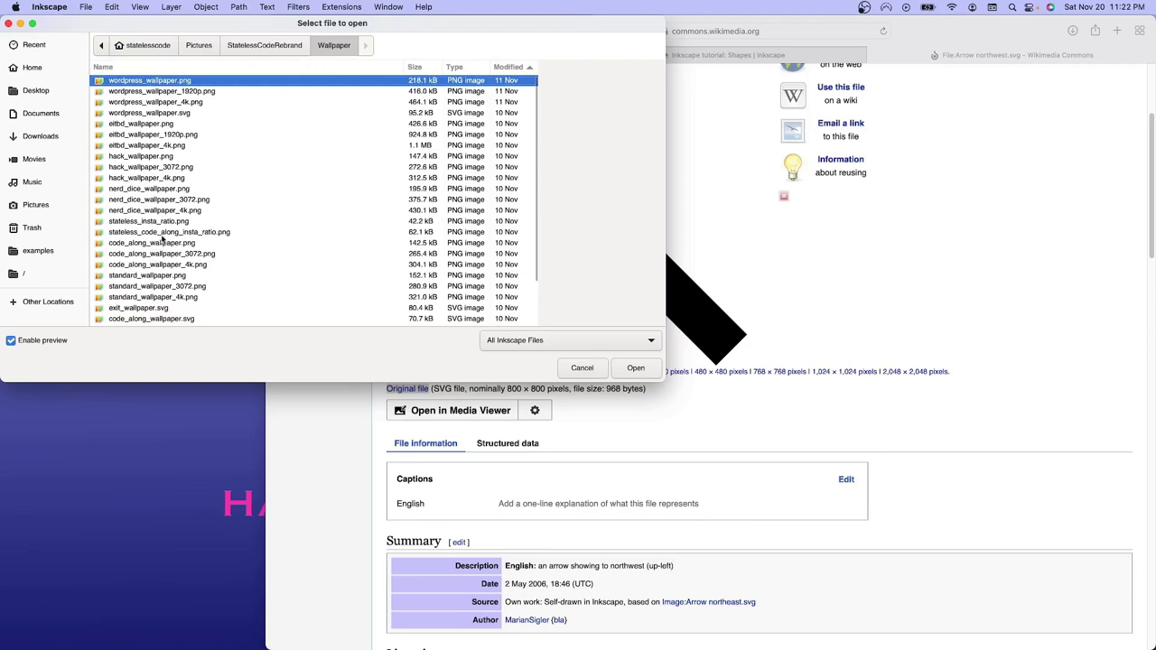
pyautogui.scroll(-3, 164, 237)
pyautogui.scroll(3, 169, 189)
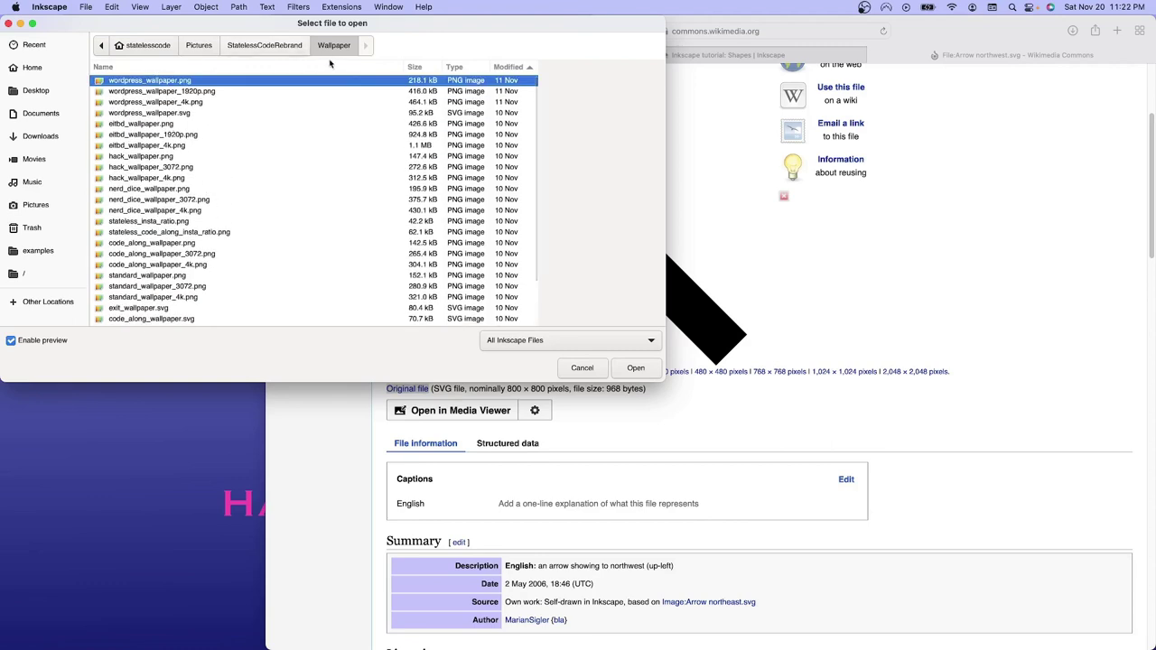
pyautogui.click(509, 67)
pyautogui.click(510, 68)
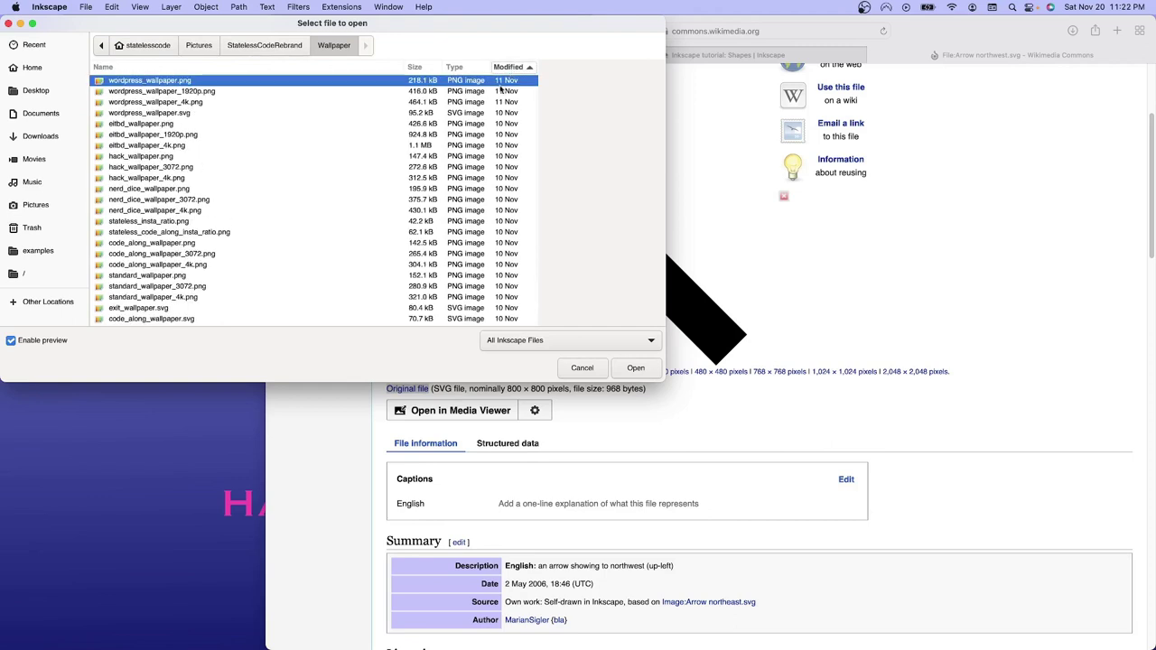
# Go up to Pictures and look inside the Why_Stateless_Code folder.
pyautogui.click(242, 50)
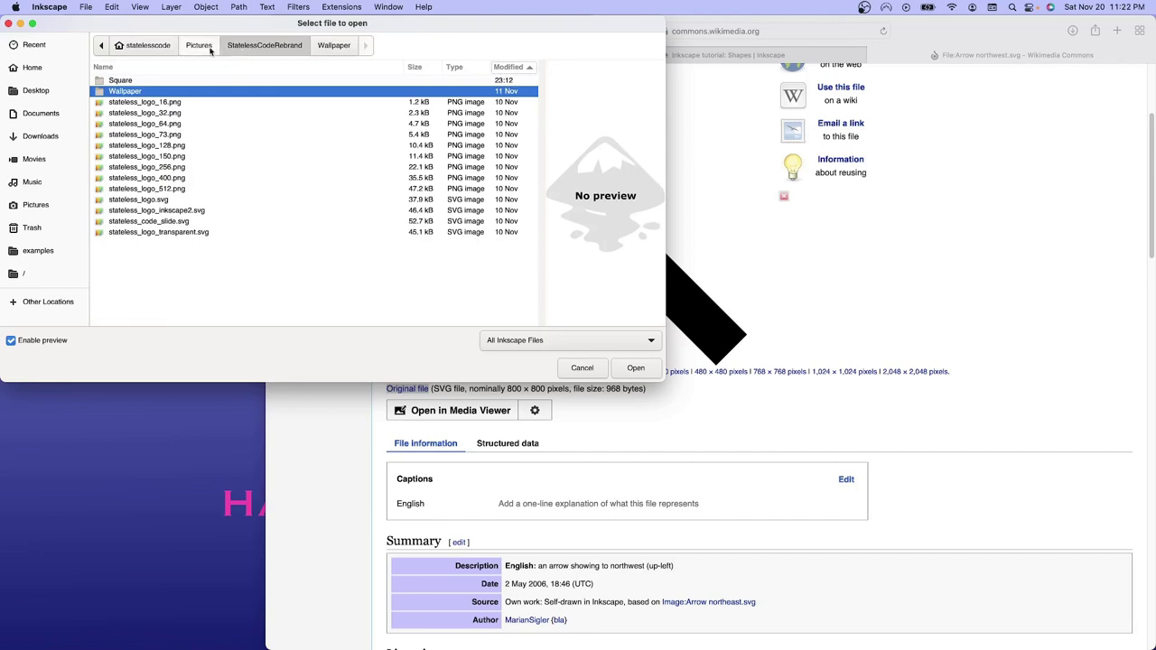
pyautogui.click(201, 45)
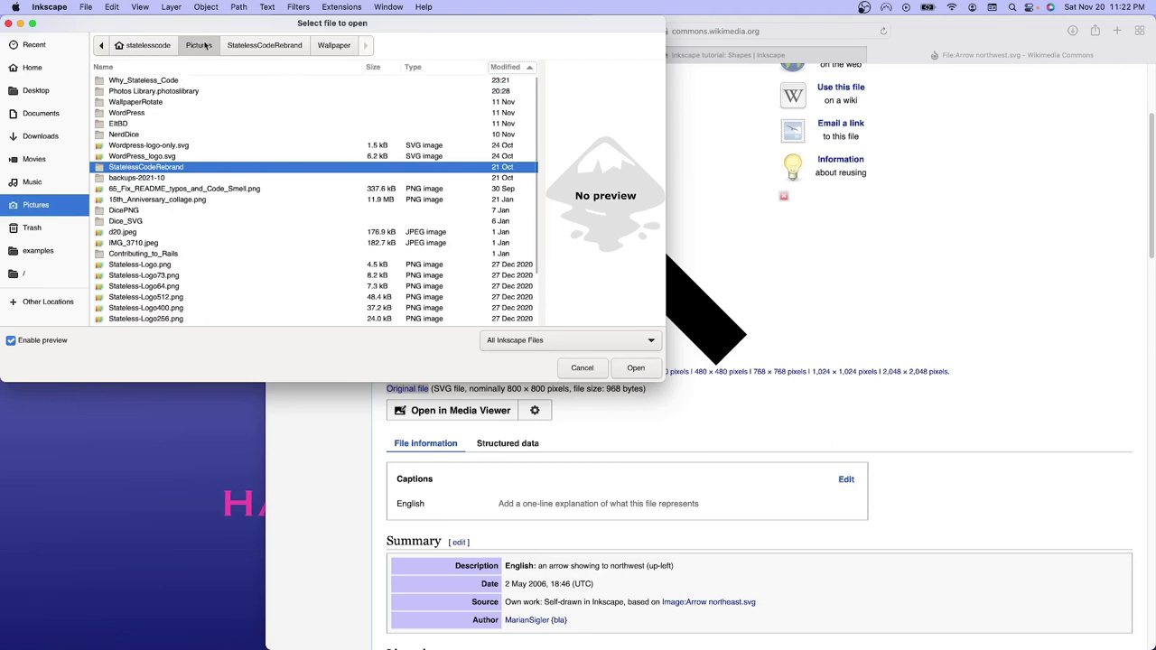
pyautogui.scroll(-3, 151, 285)
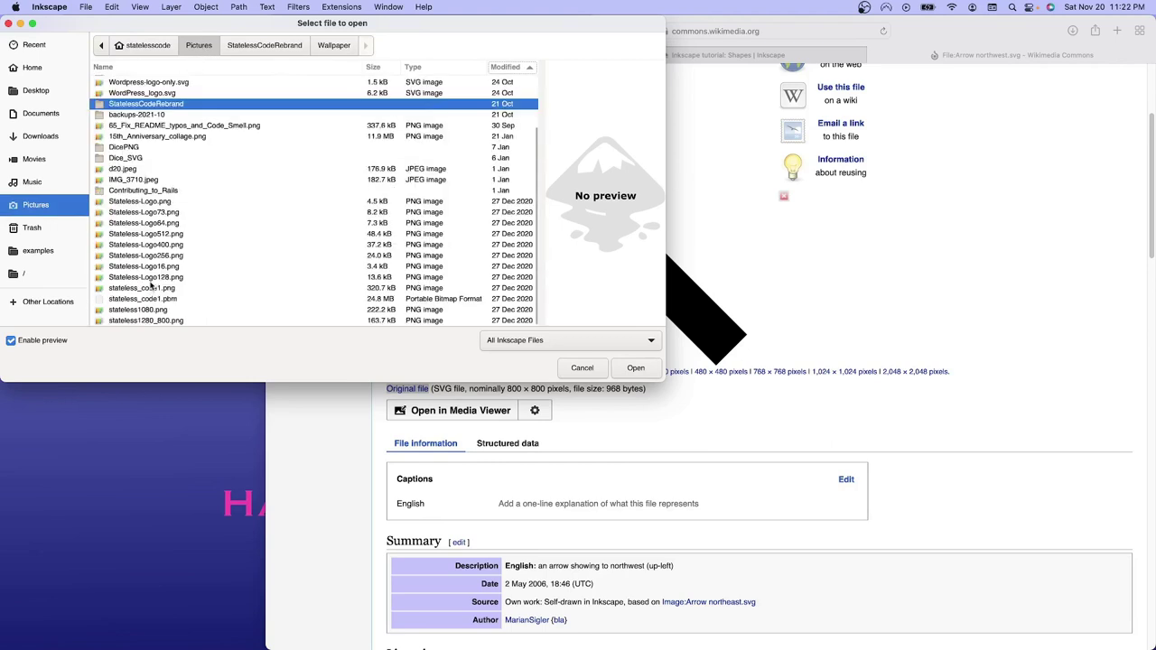
pyautogui.scroll(3, 150, 285)
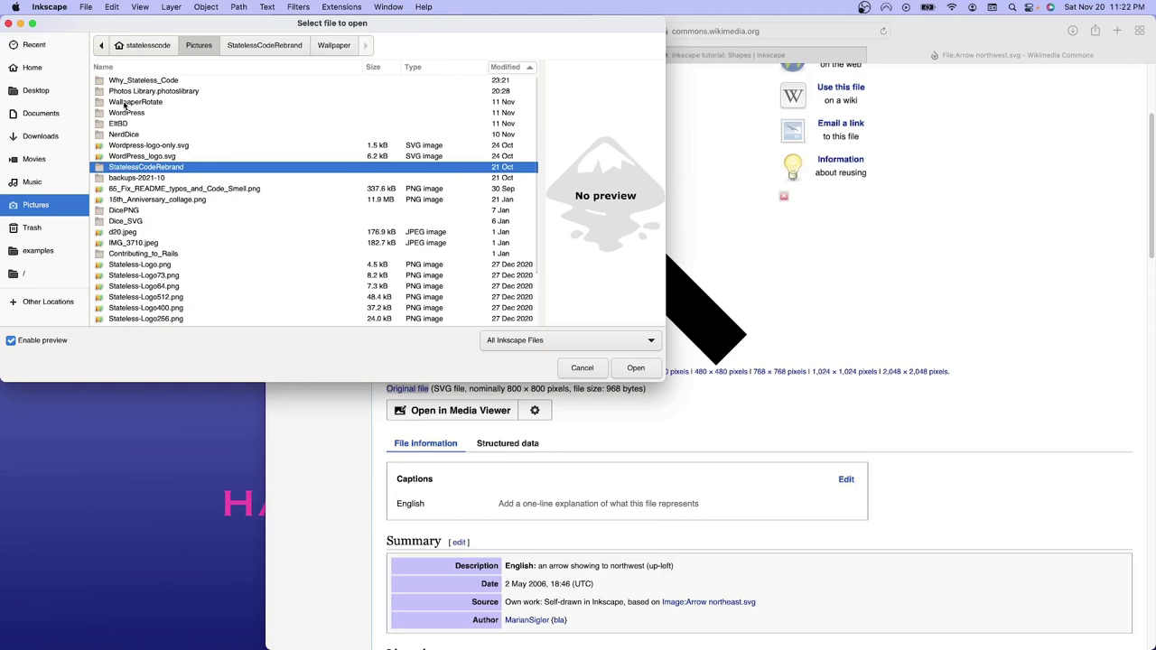
pyautogui.doubleClick(119, 84)
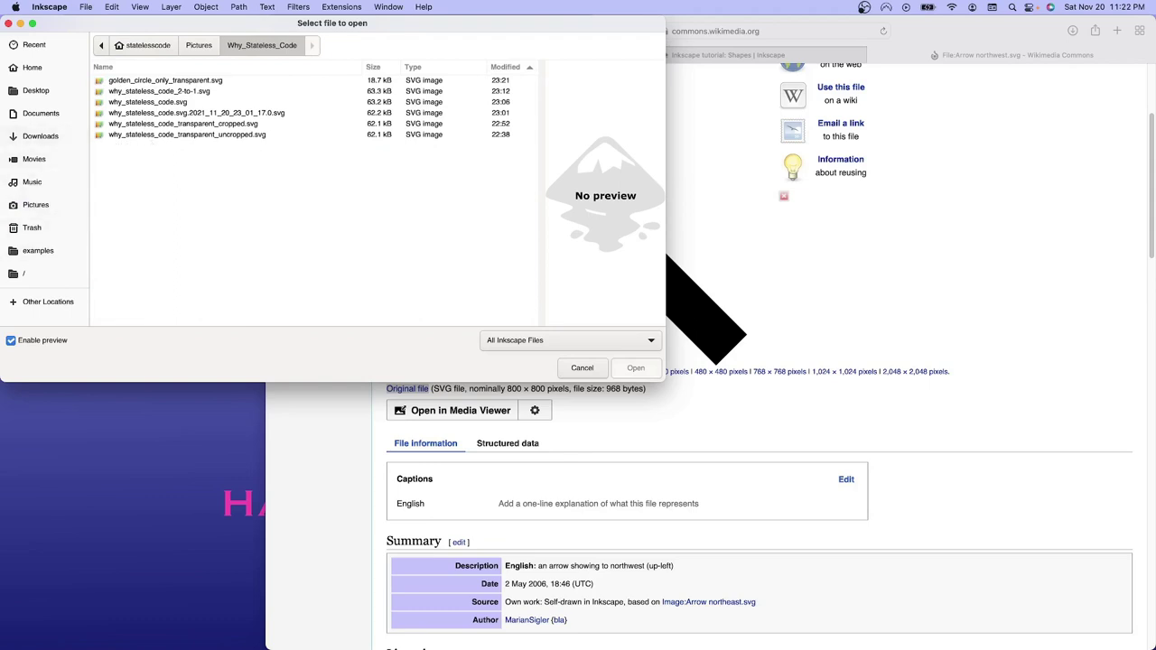
pyautogui.hotkey('alt', 'Up')
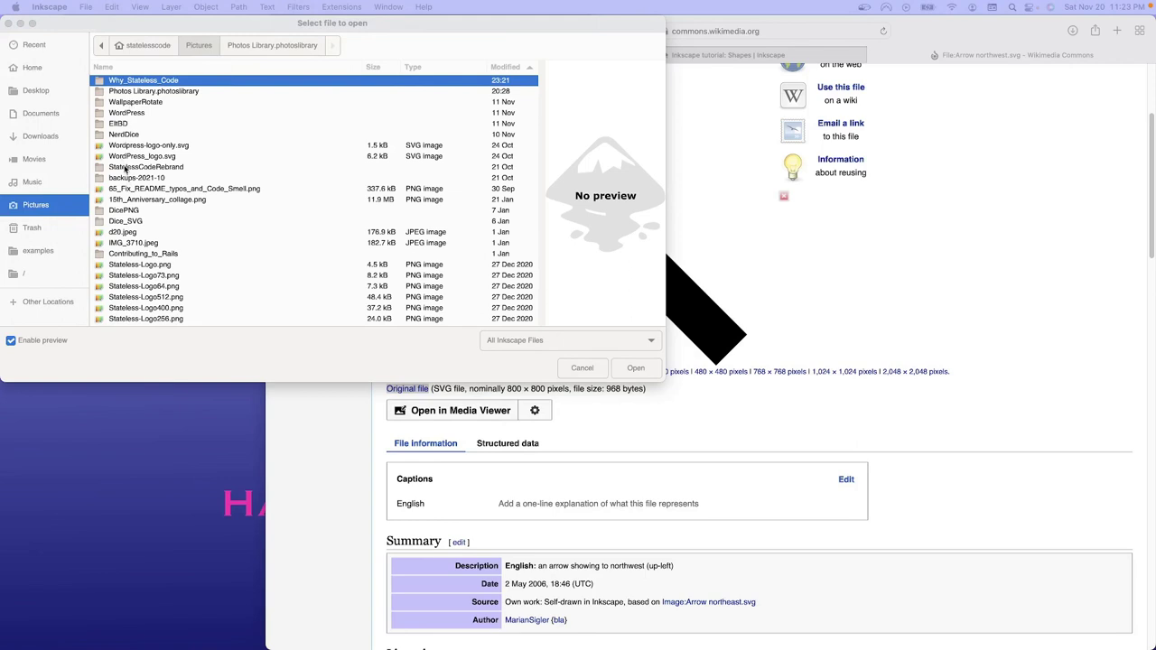
# Navigate into StatelessCodeRebrand > Wallpaper, briefly checking the Square folder.
pyautogui.click(123, 168)
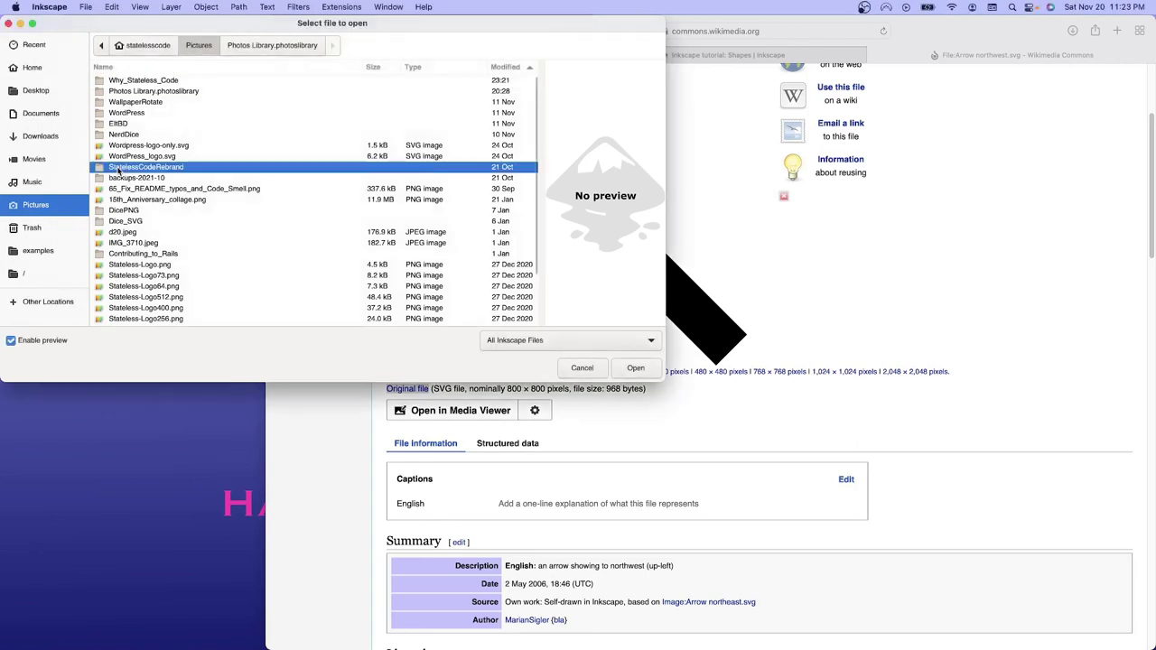
pyautogui.doubleClick(124, 169)
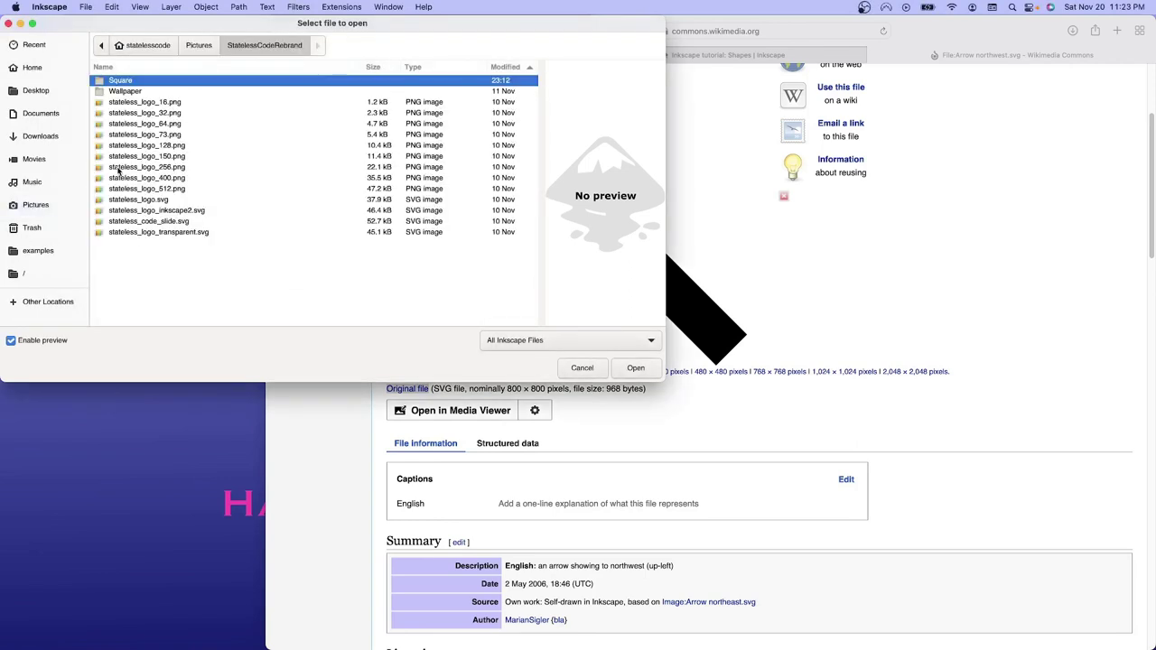
pyautogui.click(126, 93)
pyautogui.doubleClick(127, 92)
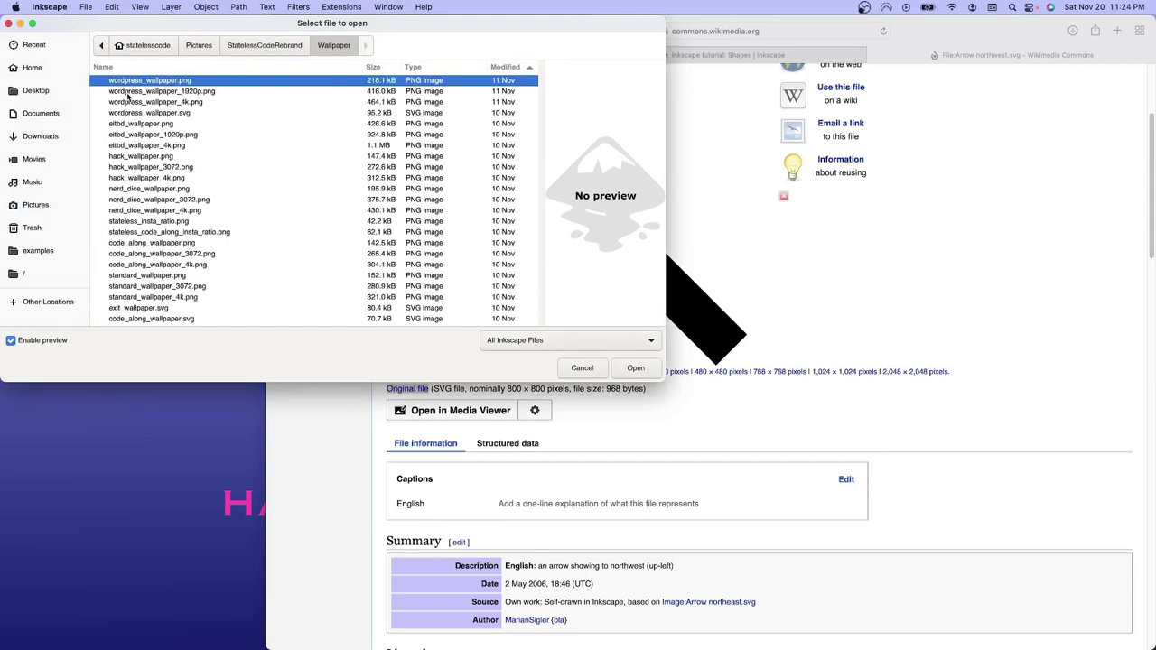
pyautogui.click(263, 45)
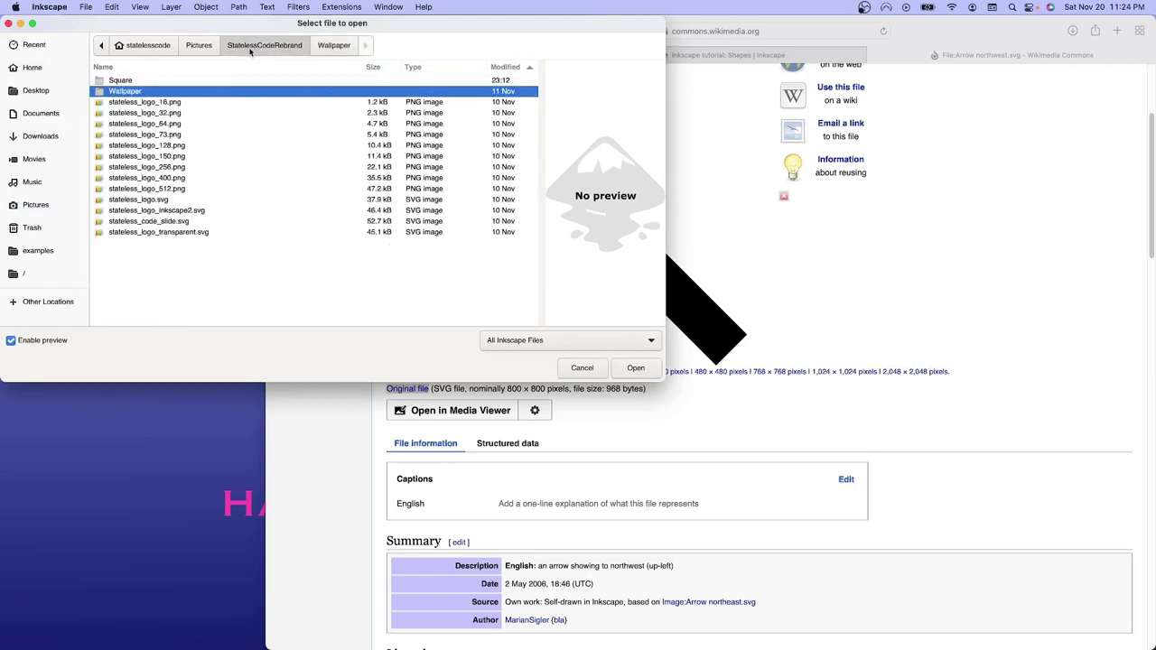
pyautogui.doubleClick(120, 81)
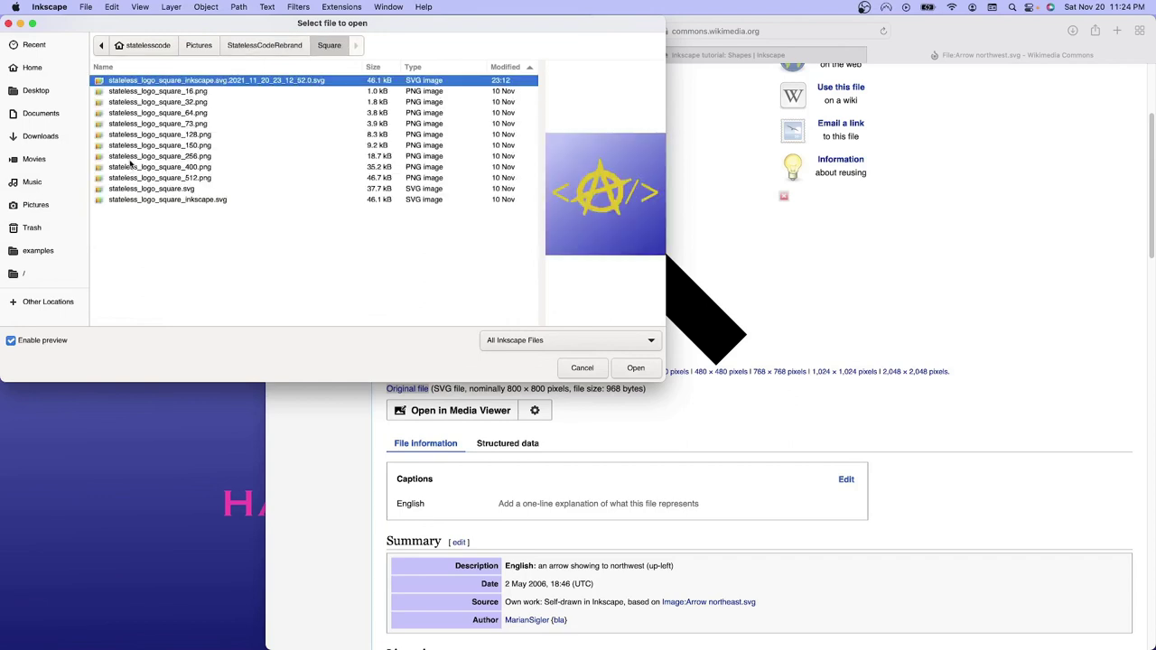
pyautogui.click(253, 45)
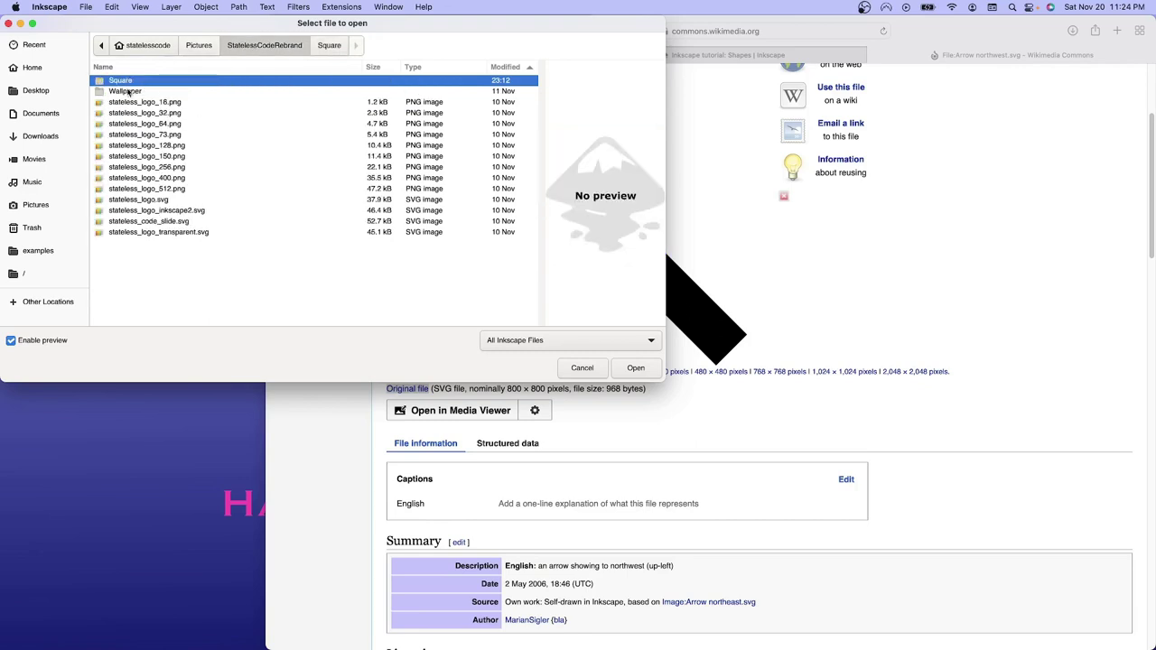
pyautogui.doubleClick(128, 92)
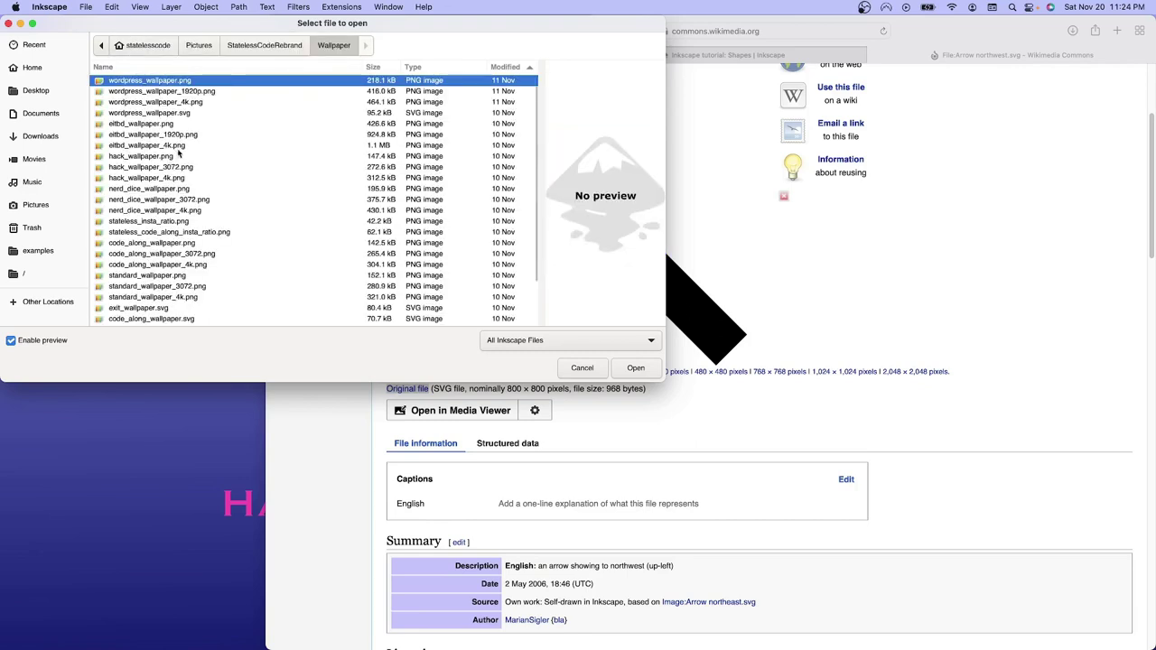
# Preview exit_wallpaper.svg and intro_wallpaper.svg, then open code_along_wallpaper.svg.
pyautogui.scroll(-3, 195, 108)
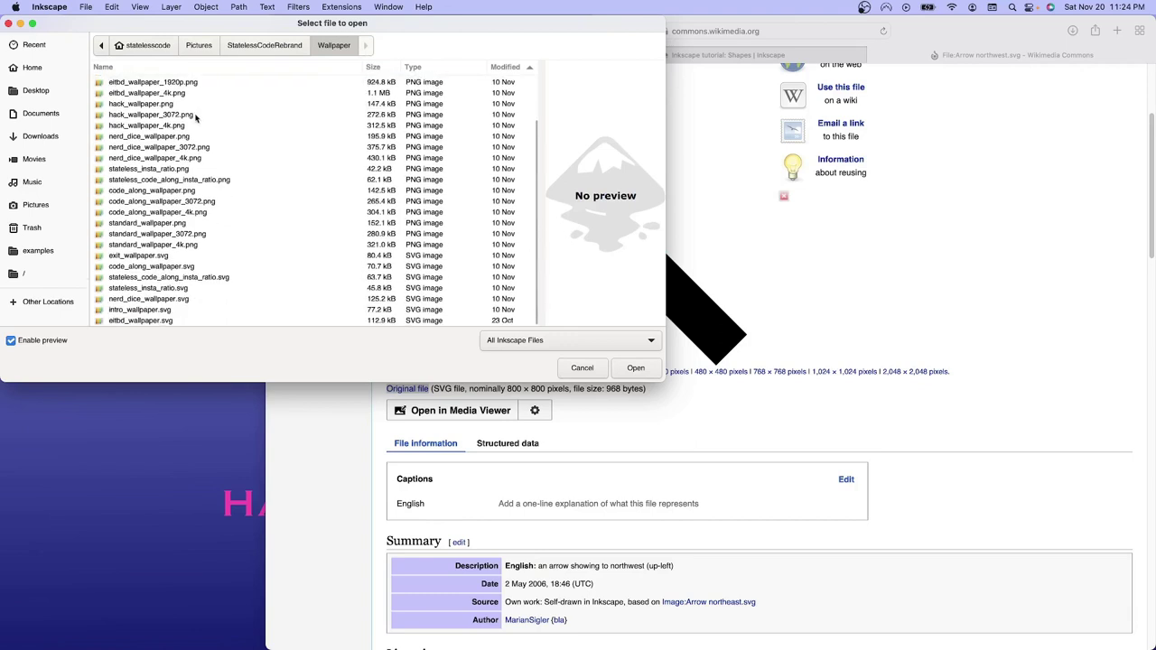
pyautogui.scroll(3, 174, 172)
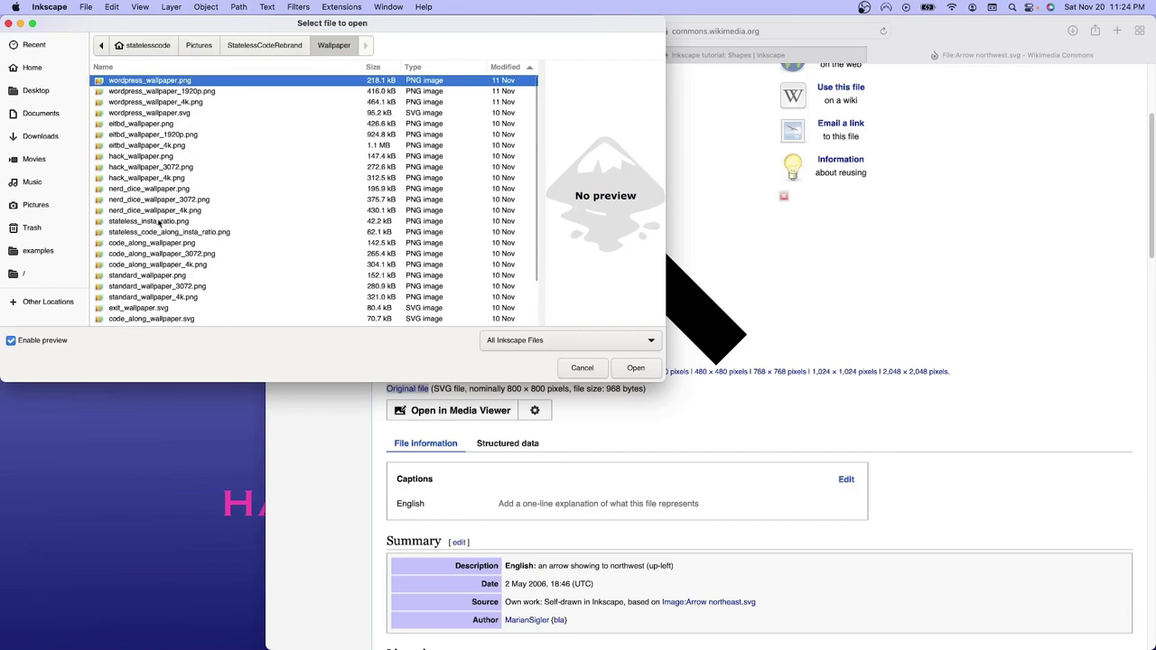
pyautogui.scroll(-3, 153, 231)
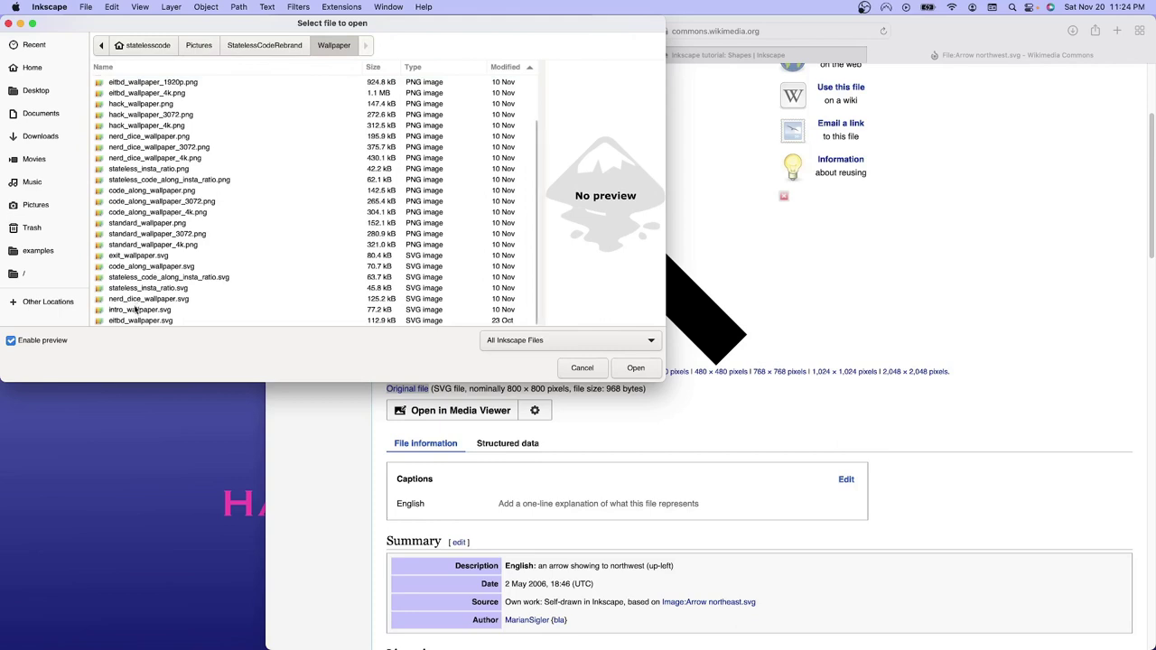
pyautogui.scroll(3, 134, 298)
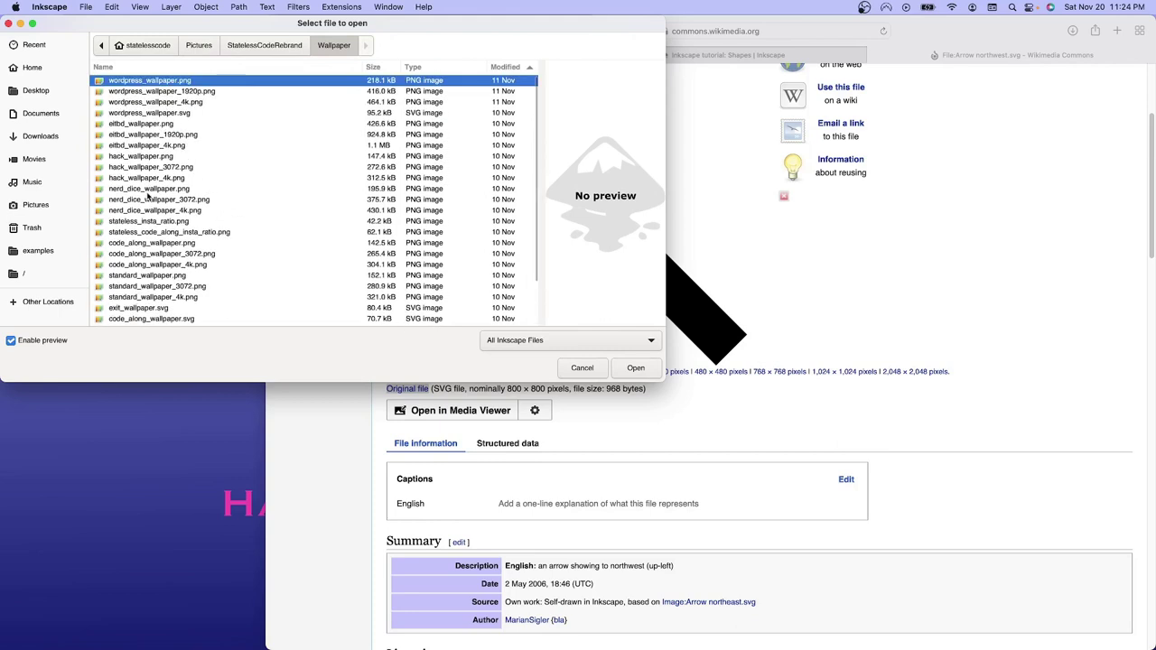
pyautogui.scroll(-3, 175, 186)
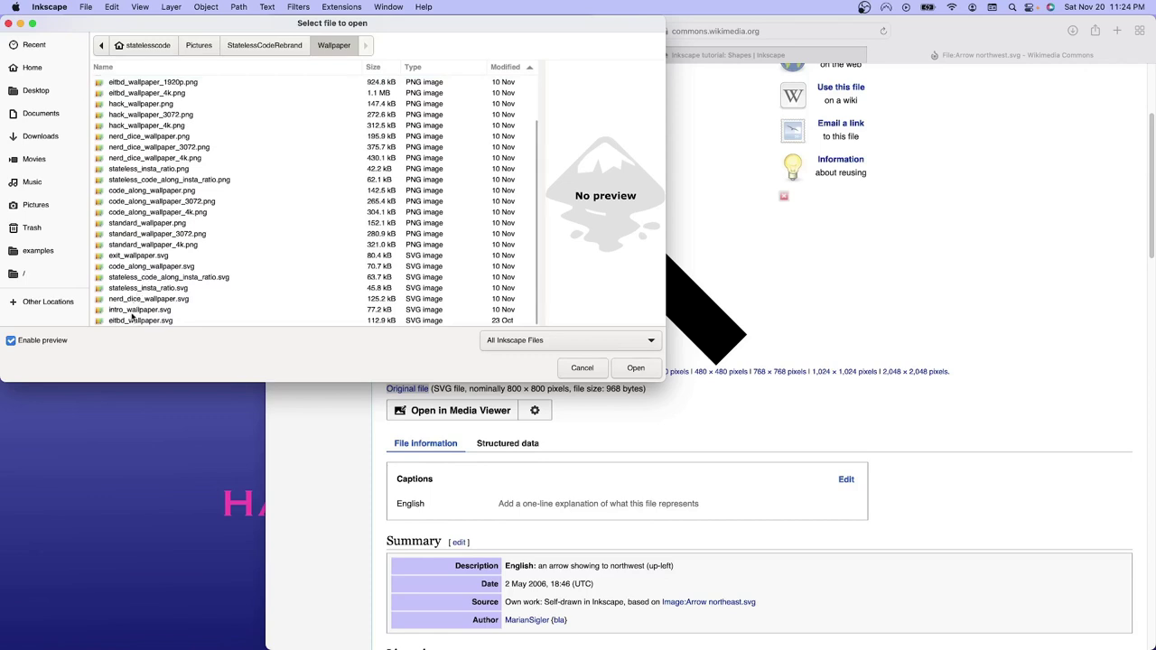
pyautogui.click(130, 257)
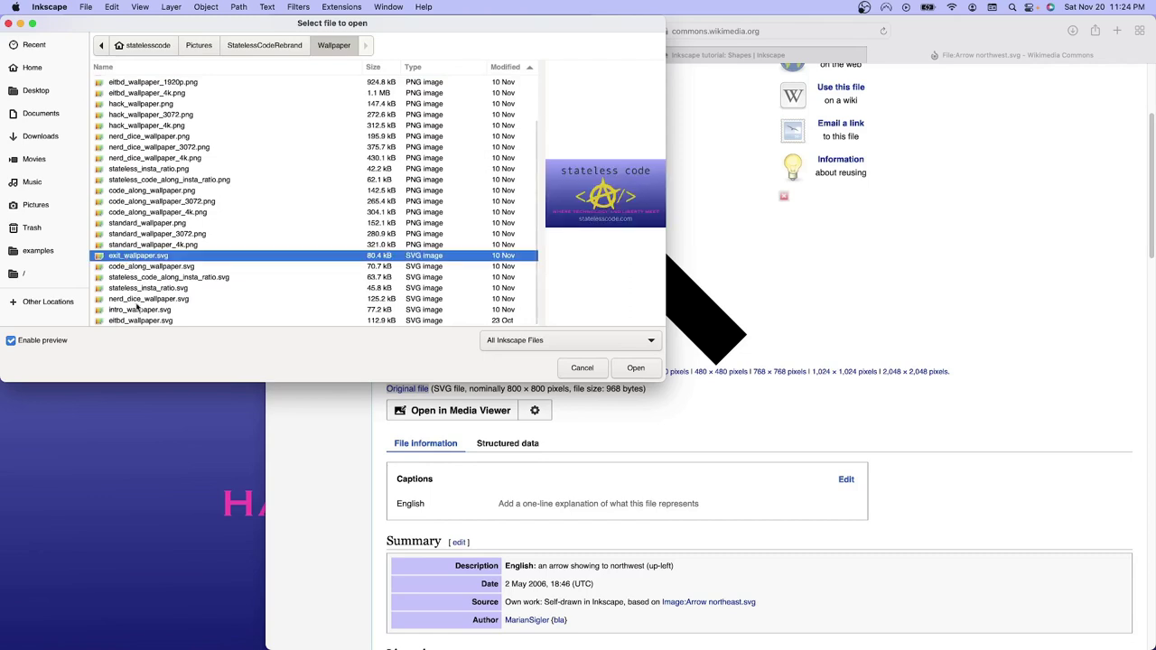
pyautogui.click(135, 310)
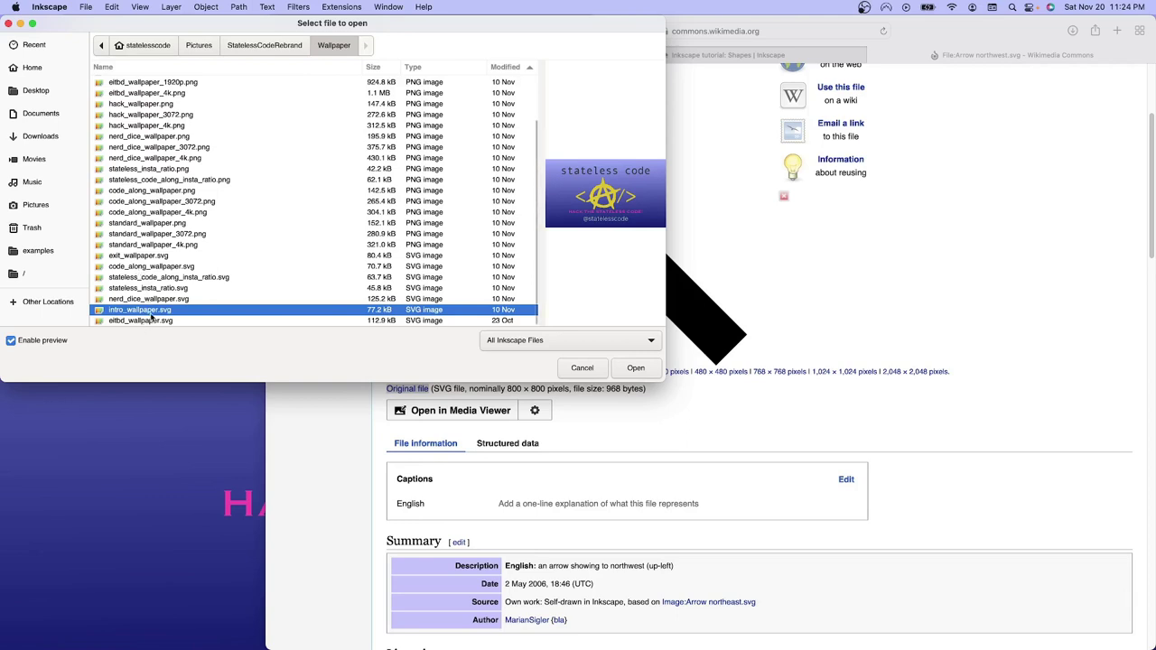
pyautogui.click(146, 256)
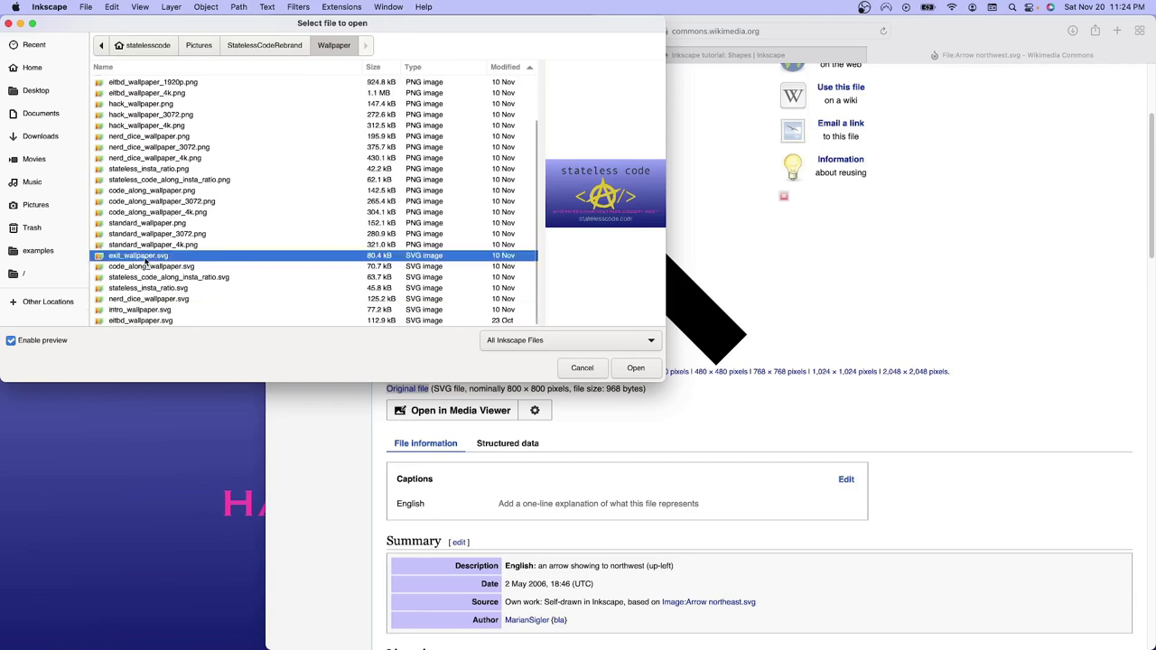
pyautogui.click(129, 313)
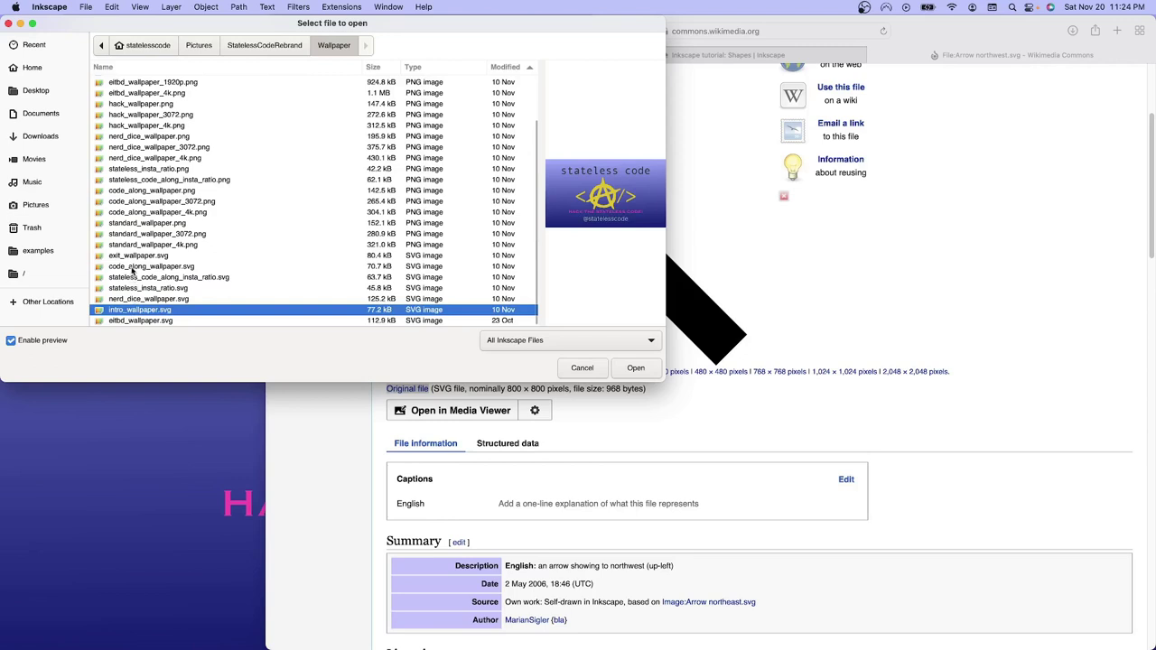
pyautogui.click(133, 267)
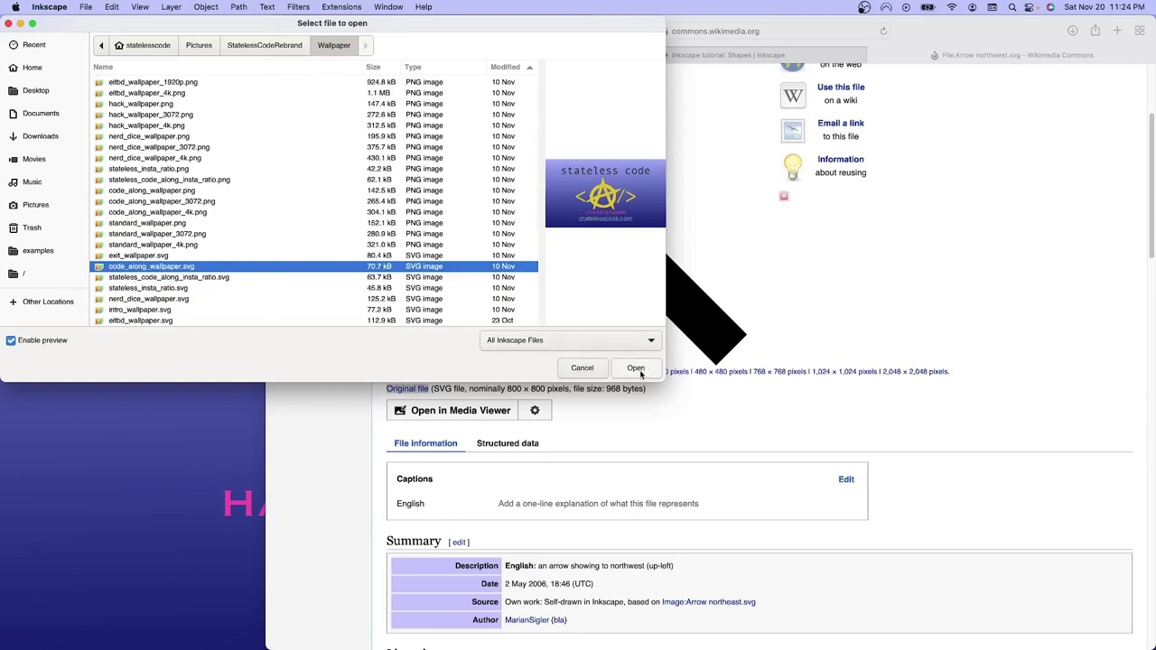
pyautogui.click(637, 368)
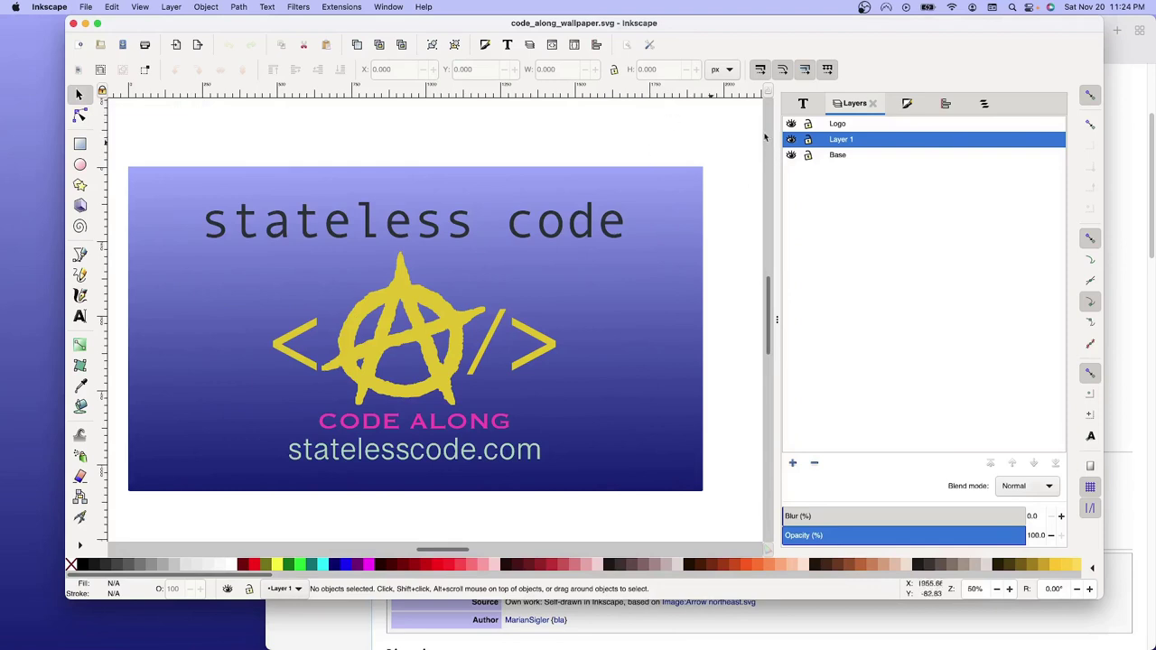
# Add a new layer named Golden Circle directly above the Base layer.
pyautogui.click(838, 156)
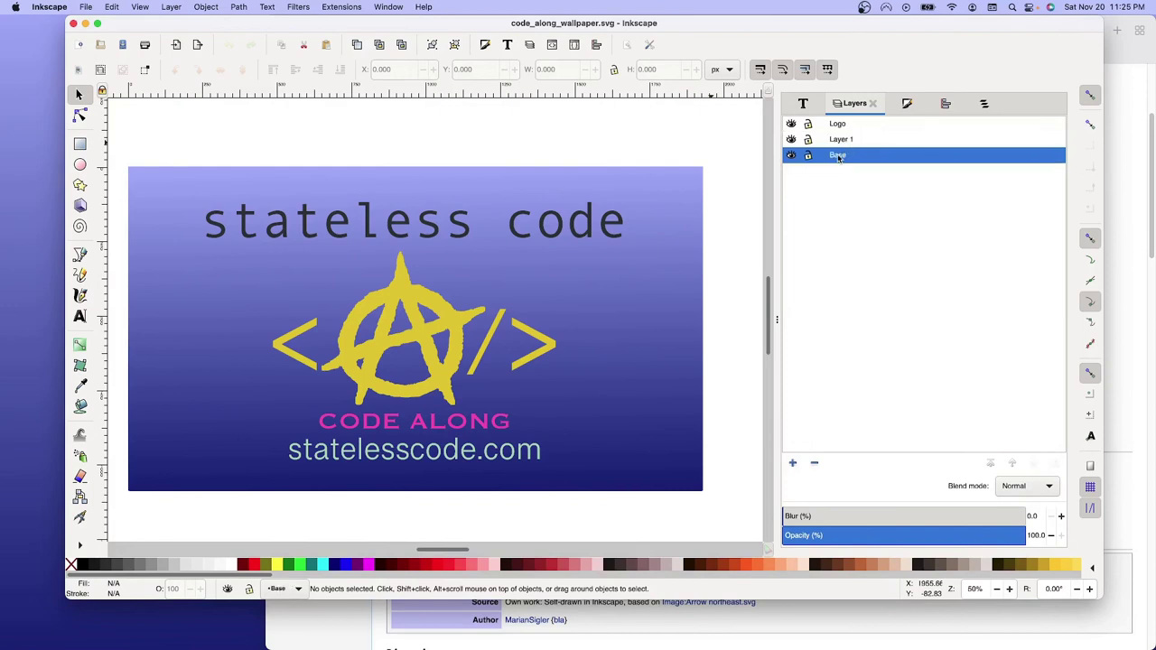
pyautogui.rightClick(838, 155)
pyautogui.click(853, 165)
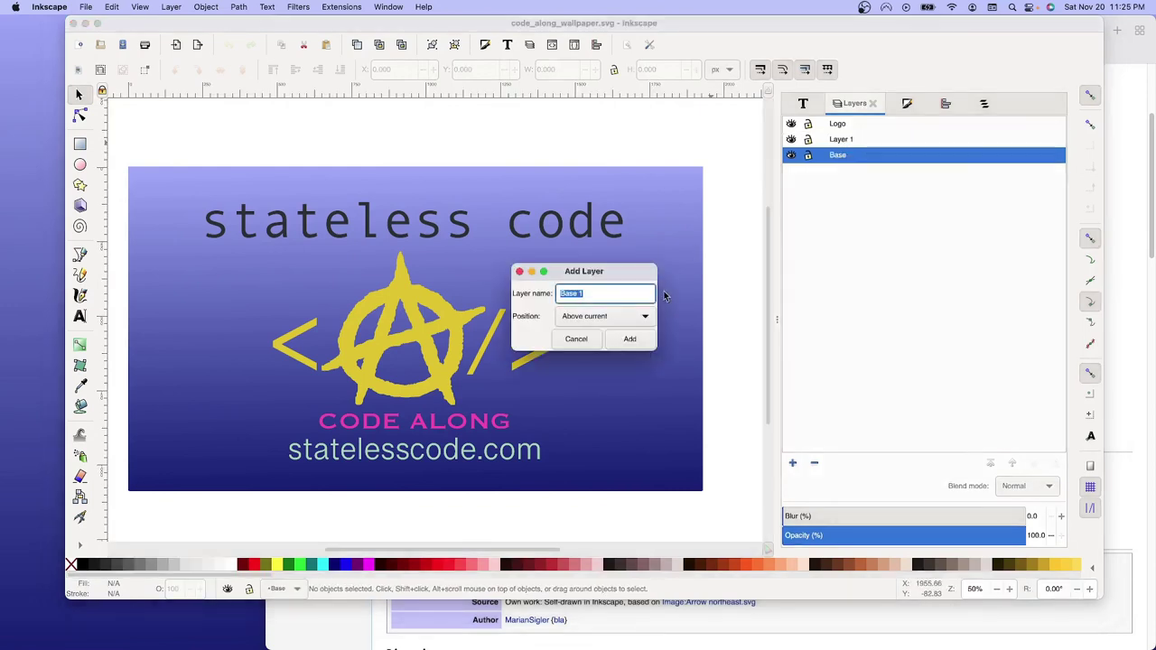
pyautogui.write('G')
pyautogui.write('en')
pyautogui.write('cle')
pyautogui.click(630, 345)
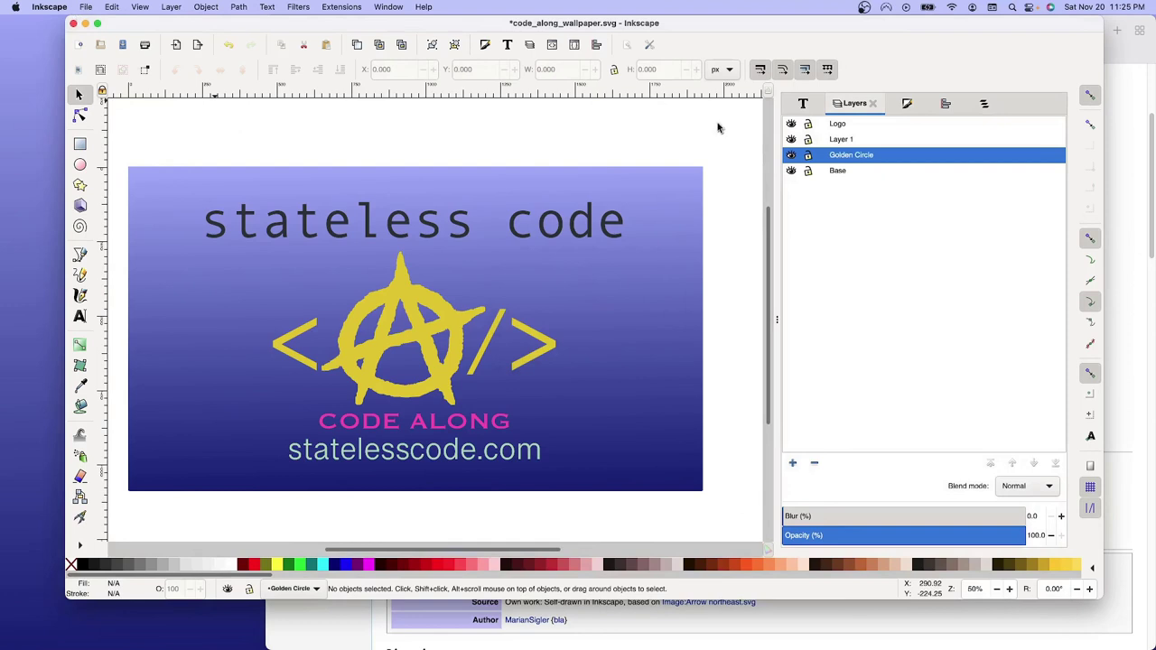
# Lock the Logo, Layer 1 and Base layers.
pyautogui.click(809, 139)
pyautogui.click(807, 173)
pyautogui.click(85, 7)
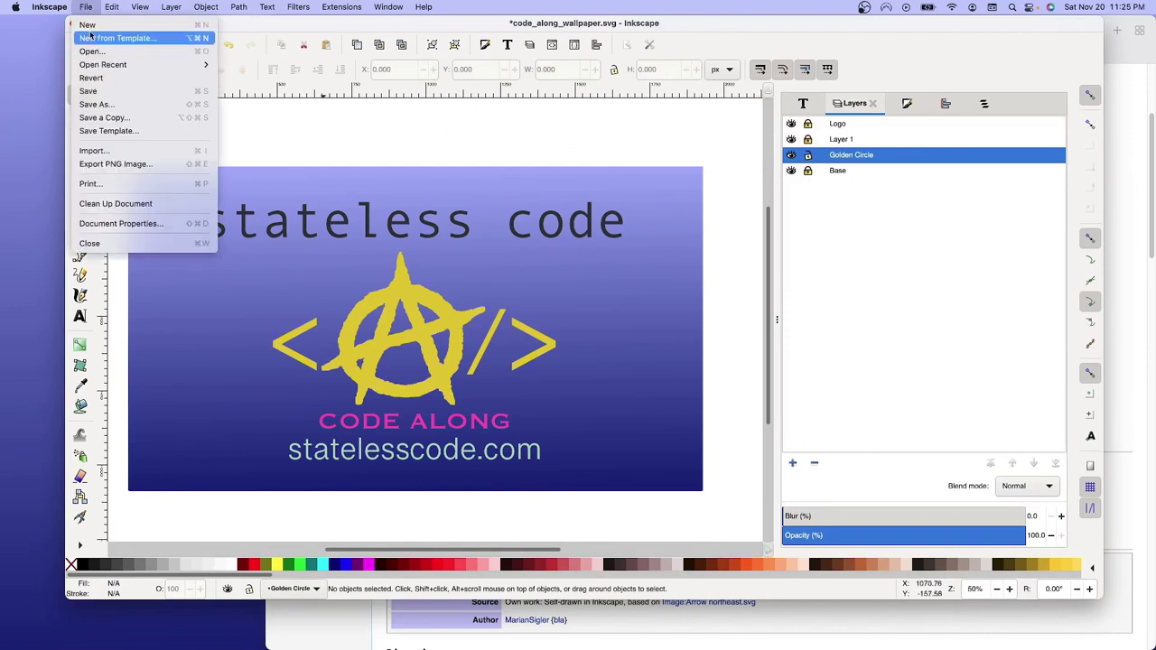
# Import golden_circle_only_transparent.svg into the Golden Circle layer with its width/height ratio locked.
pyautogui.click(96, 152)
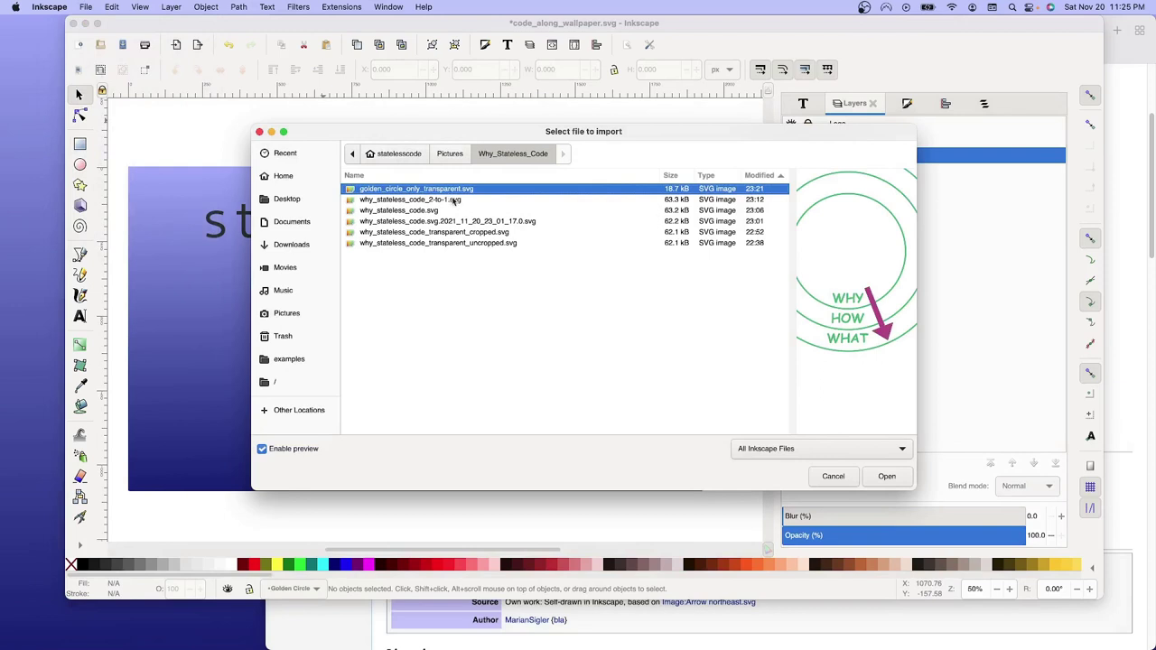
pyautogui.click(887, 477)
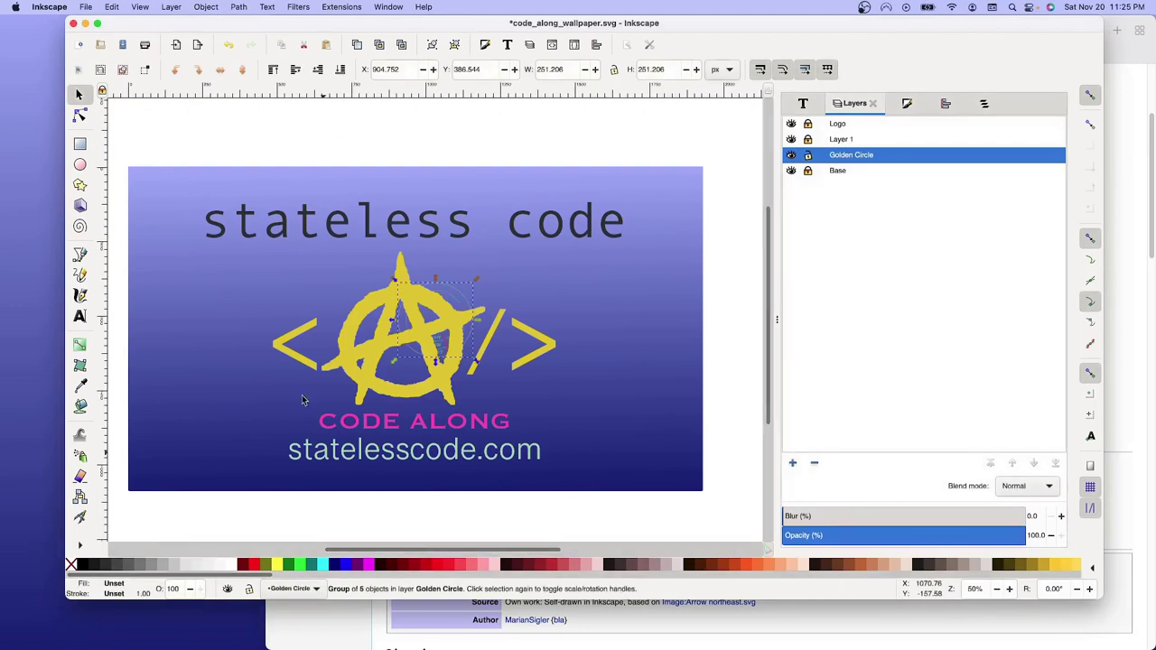
pyautogui.click(615, 71)
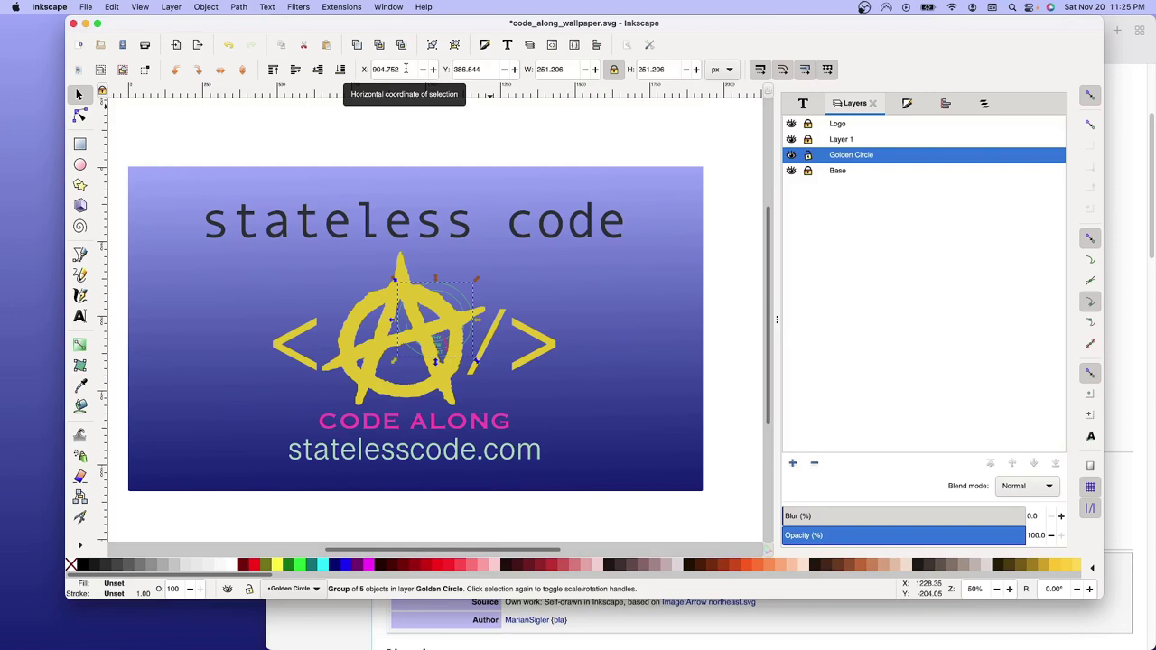
pyautogui.click(405, 69)
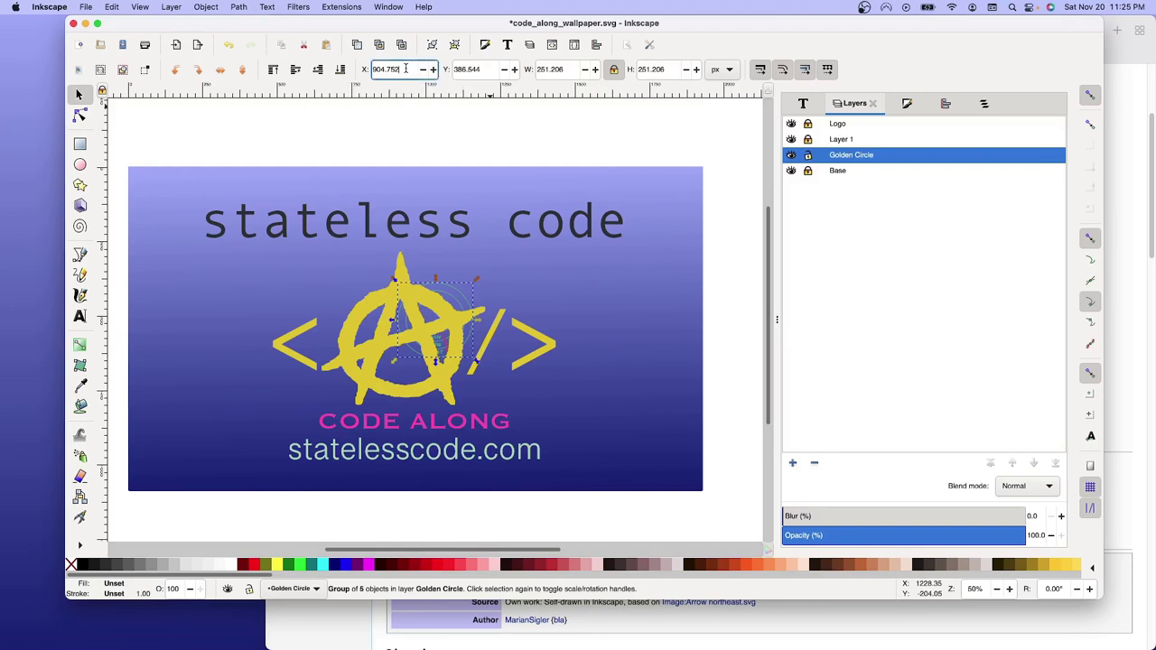
pyautogui.doubleClick(543, 70)
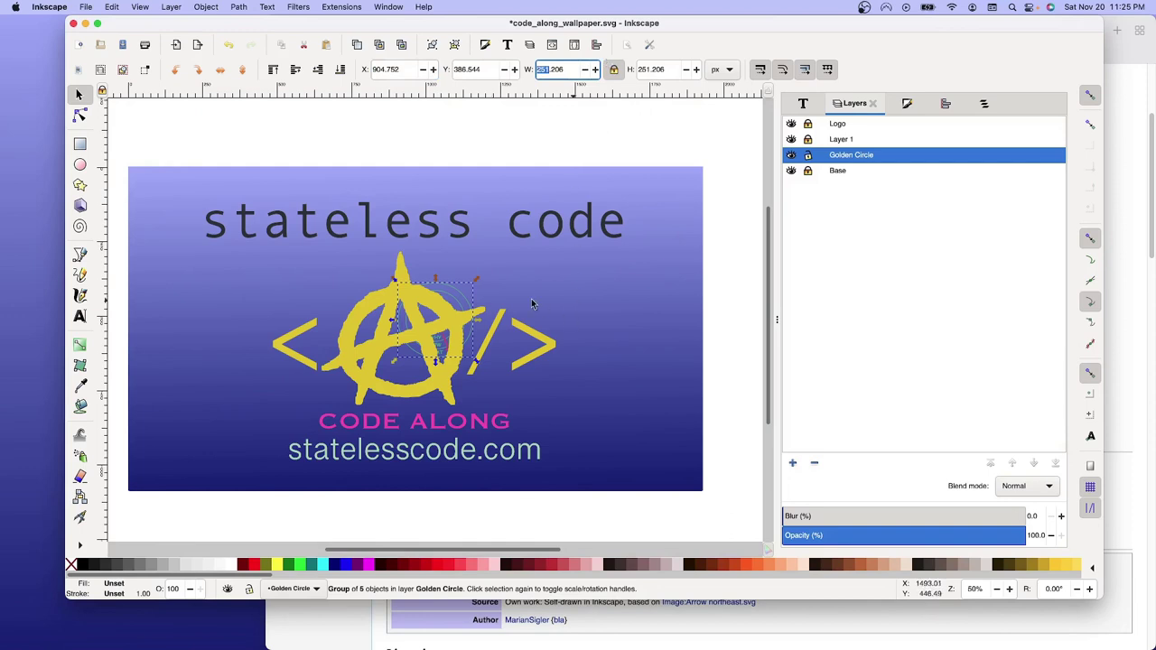
pyautogui.press('Escape')
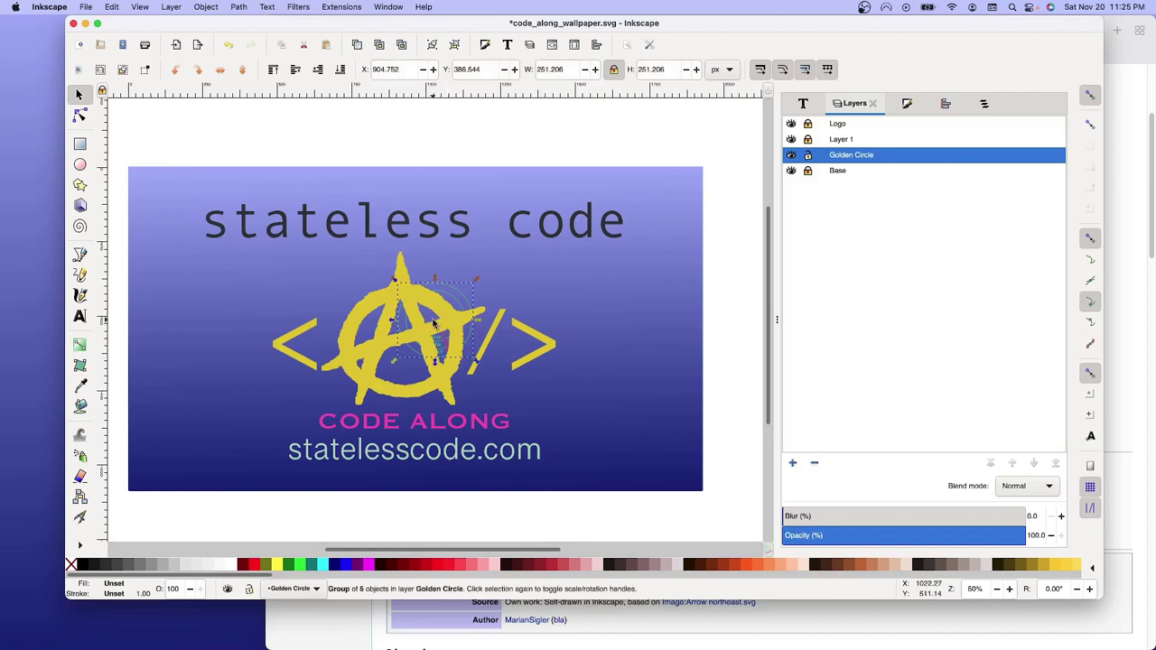
# Move the golden-circle diagram up-left and scale it to about 1065 × 1065 px.
pyautogui.moveTo(402, 298); pyautogui.dragTo(283, 220)
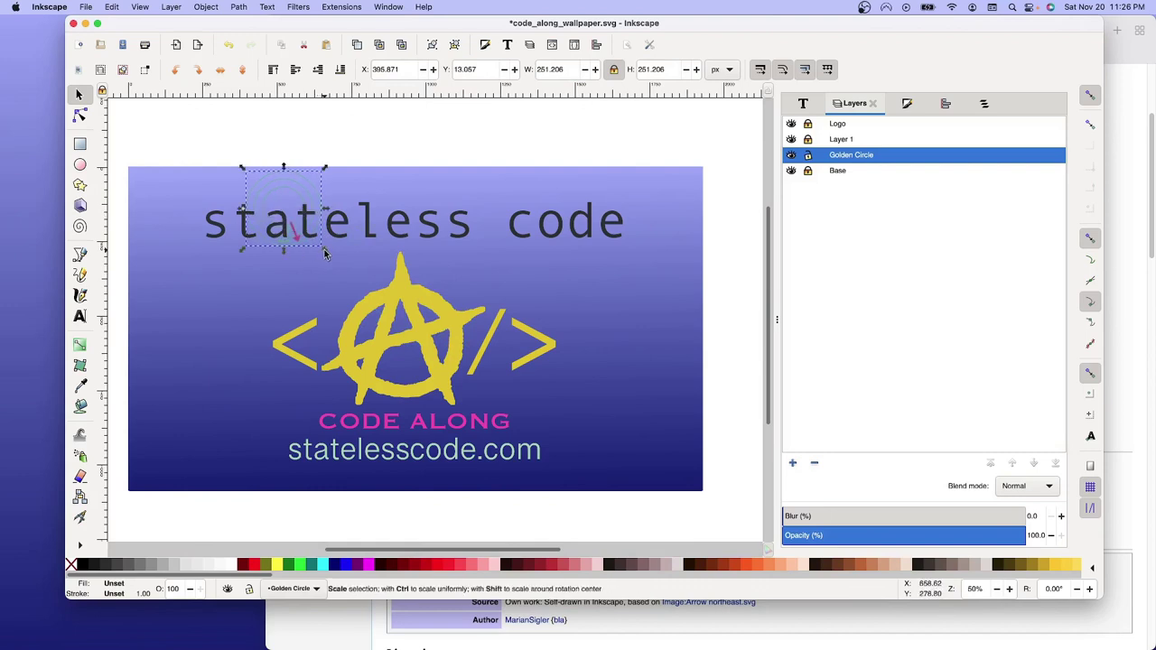
pyautogui.moveTo(325, 255)
pyautogui.mouseDown()
pyautogui.moveTo(511, 426)
pyautogui.moveTo(617, 459)
pyautogui.mouseUp()
pyautogui.moveTo(620, 469); pyautogui.dragTo(623, 470)
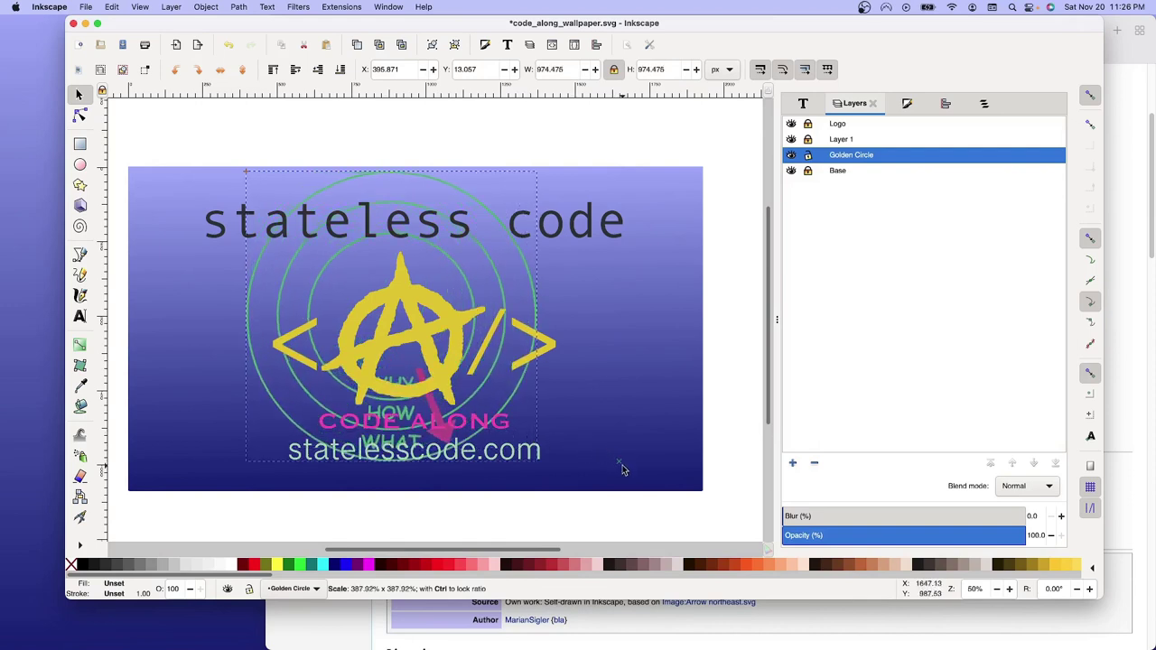
pyautogui.moveTo(634, 475); pyautogui.dragTo(656, 497)
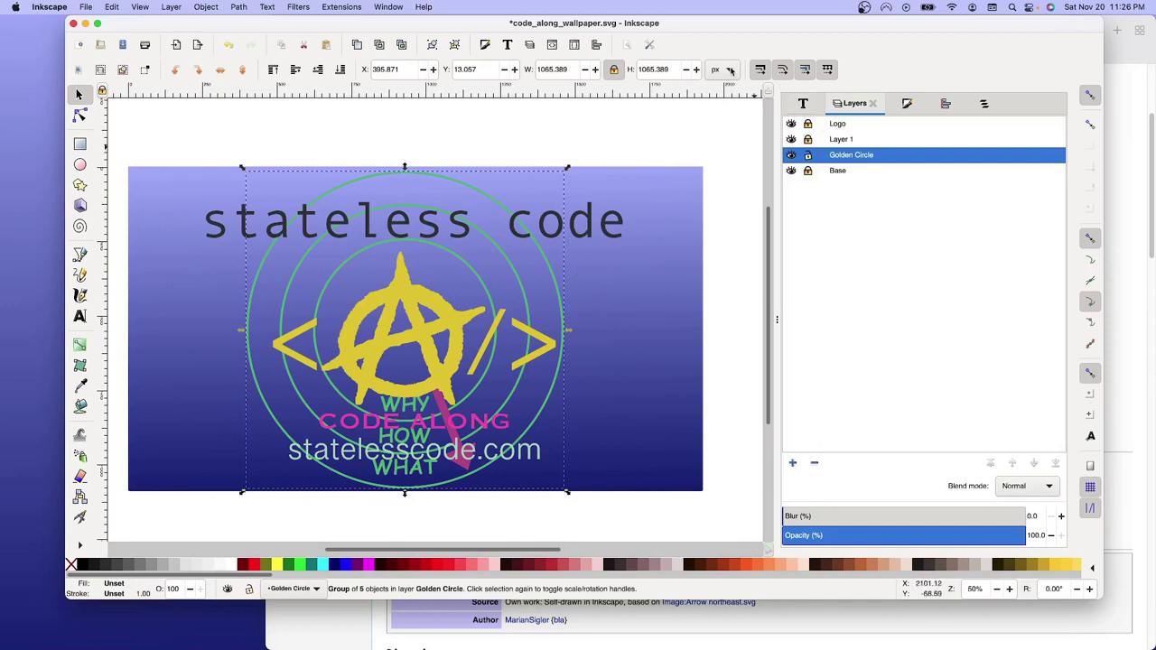
# Centre the golden-circle group horizontally and vertically relative to the page with Align and Distribute.
pyautogui.click(946, 105)
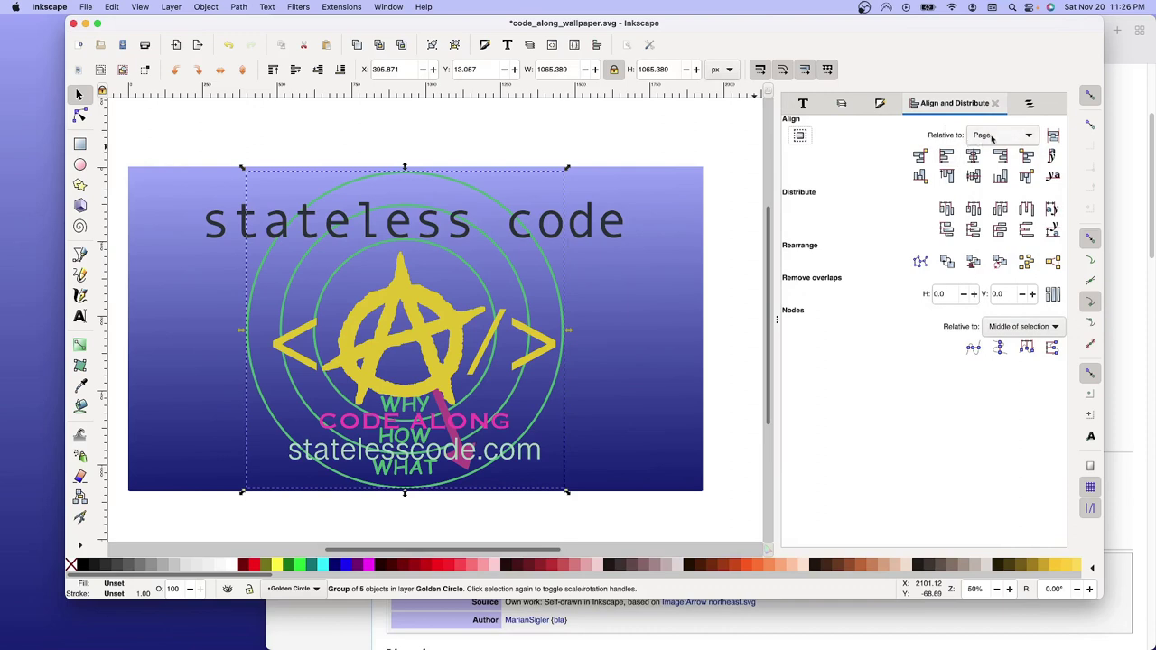
pyautogui.click(978, 158)
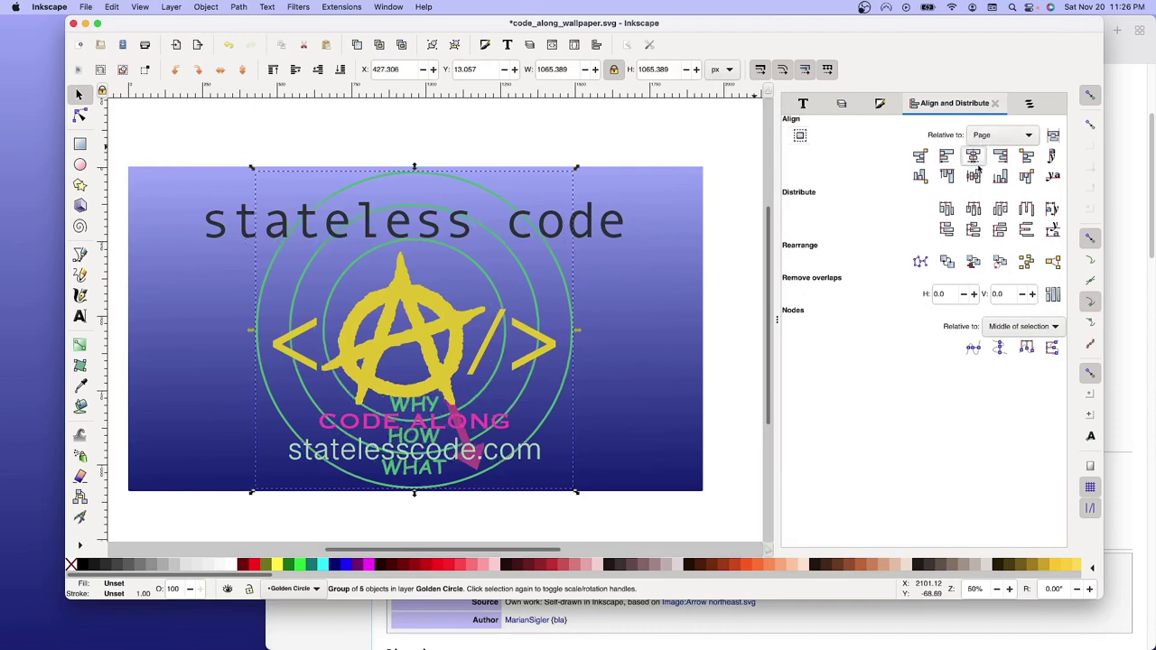
pyautogui.click(975, 177)
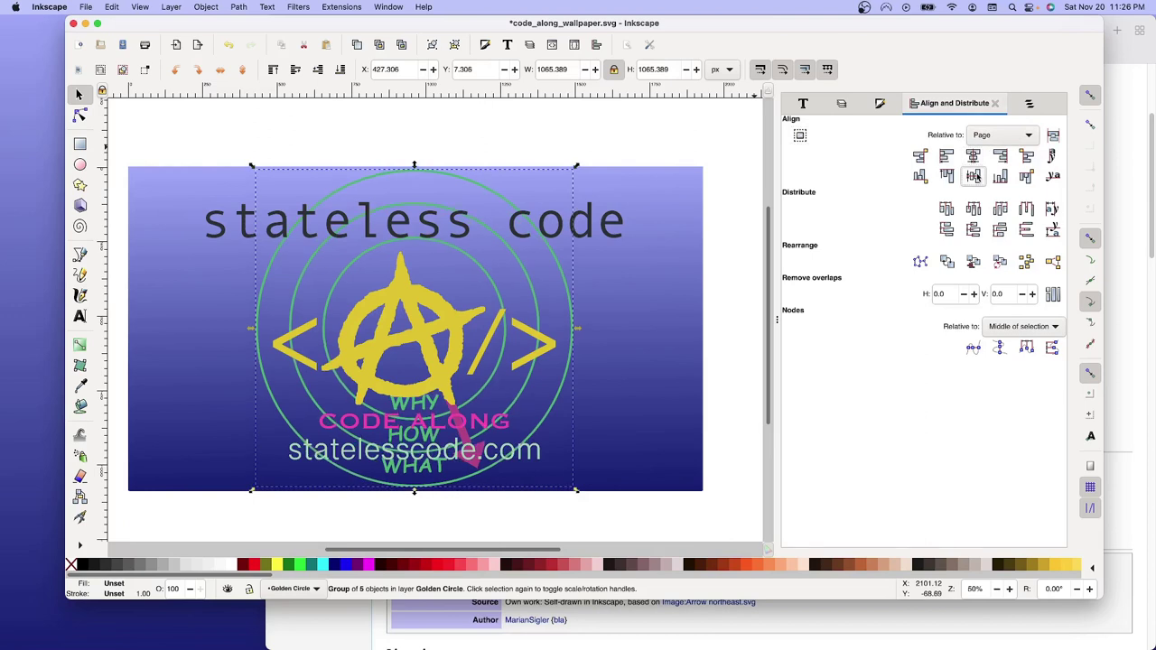
pyautogui.click(920, 178)
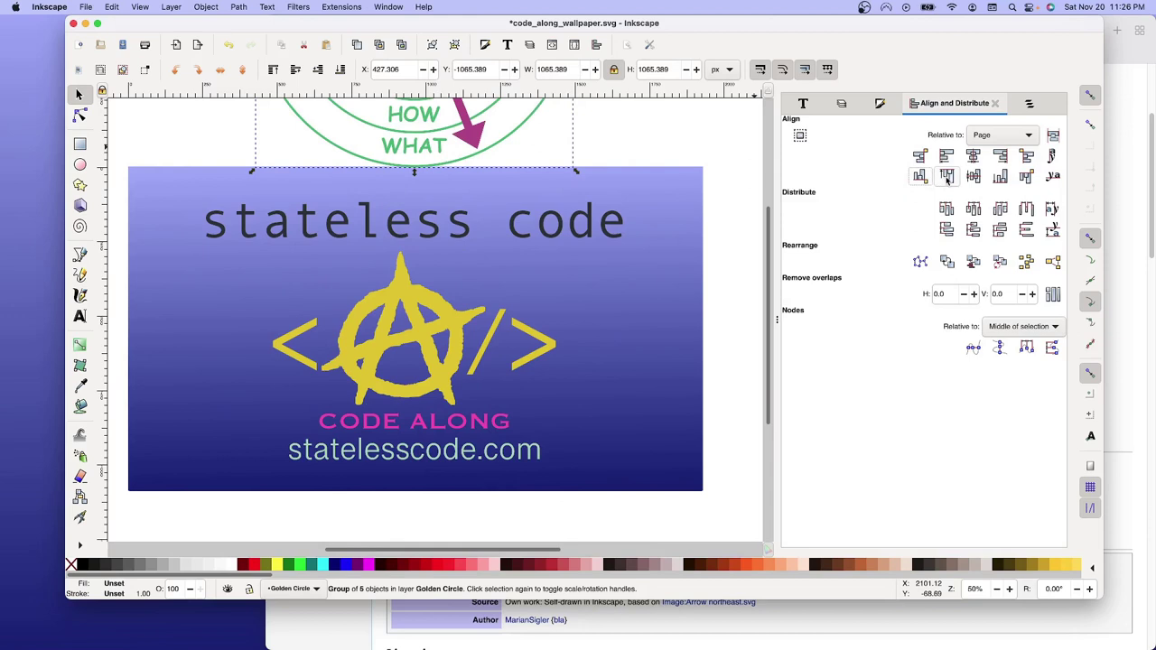
pyautogui.click(1000, 177)
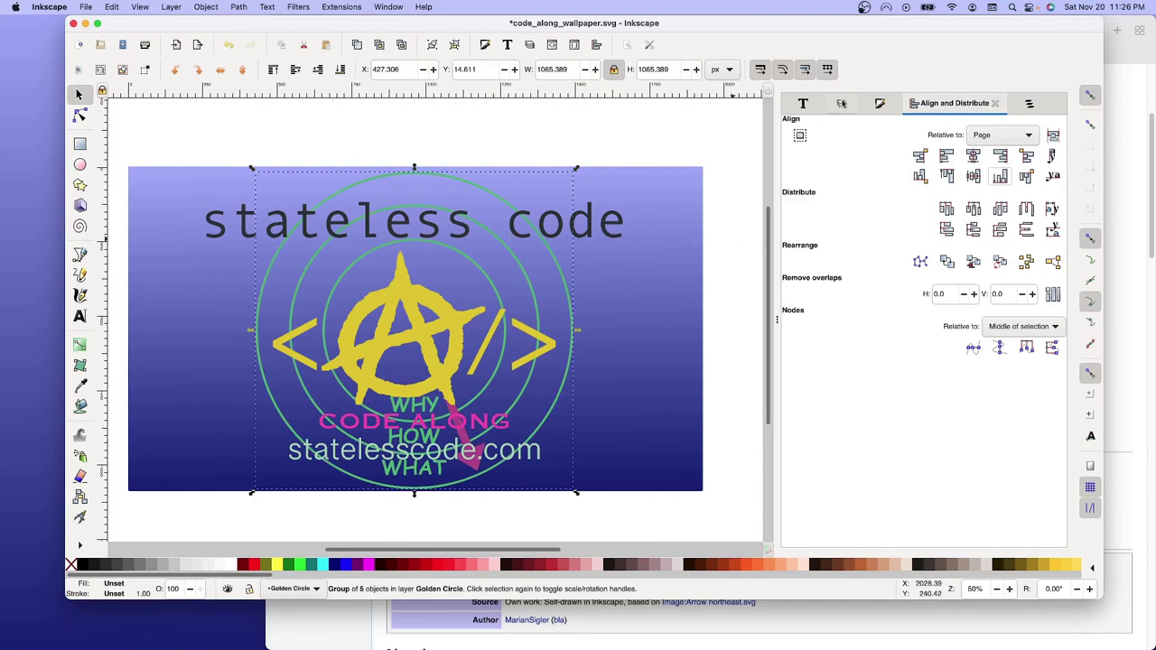
pyautogui.click(842, 103)
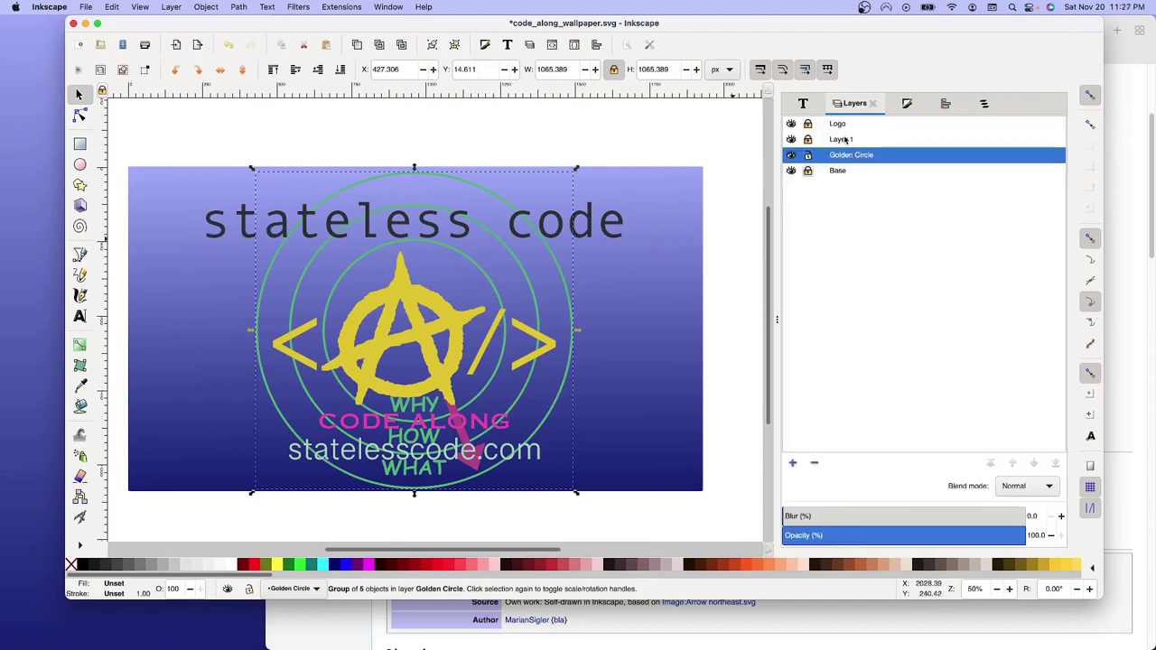
# In Layer 1, delete the CODE ALONG text group and the statelesscode.com line.
pyautogui.click(845, 142)
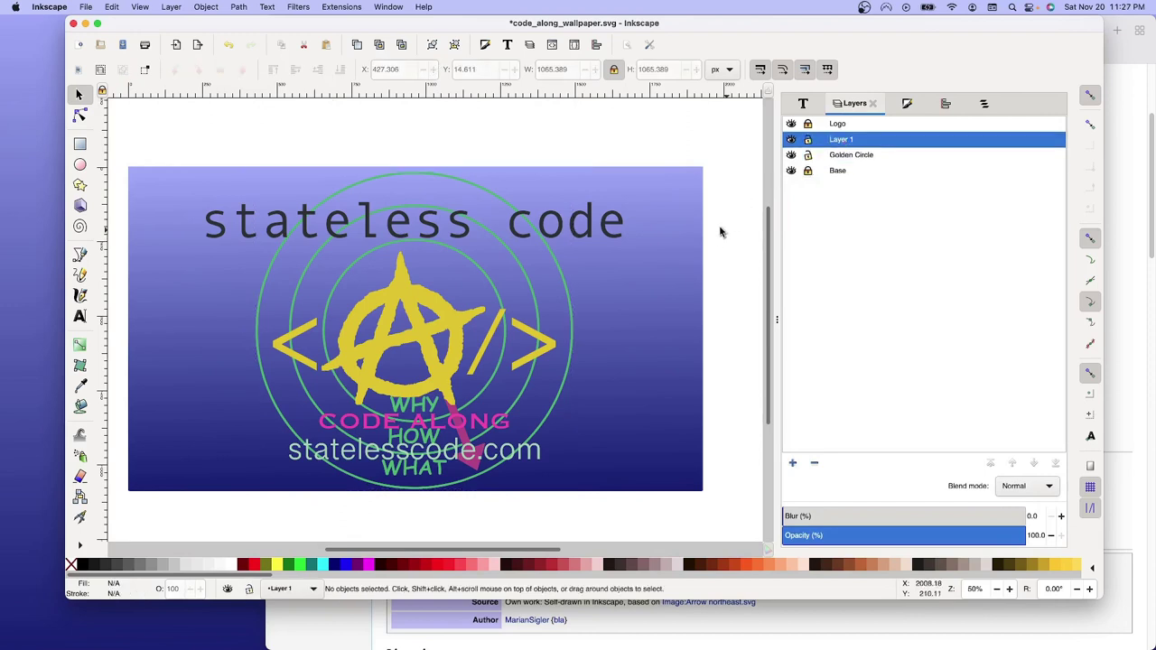
pyautogui.click(488, 431)
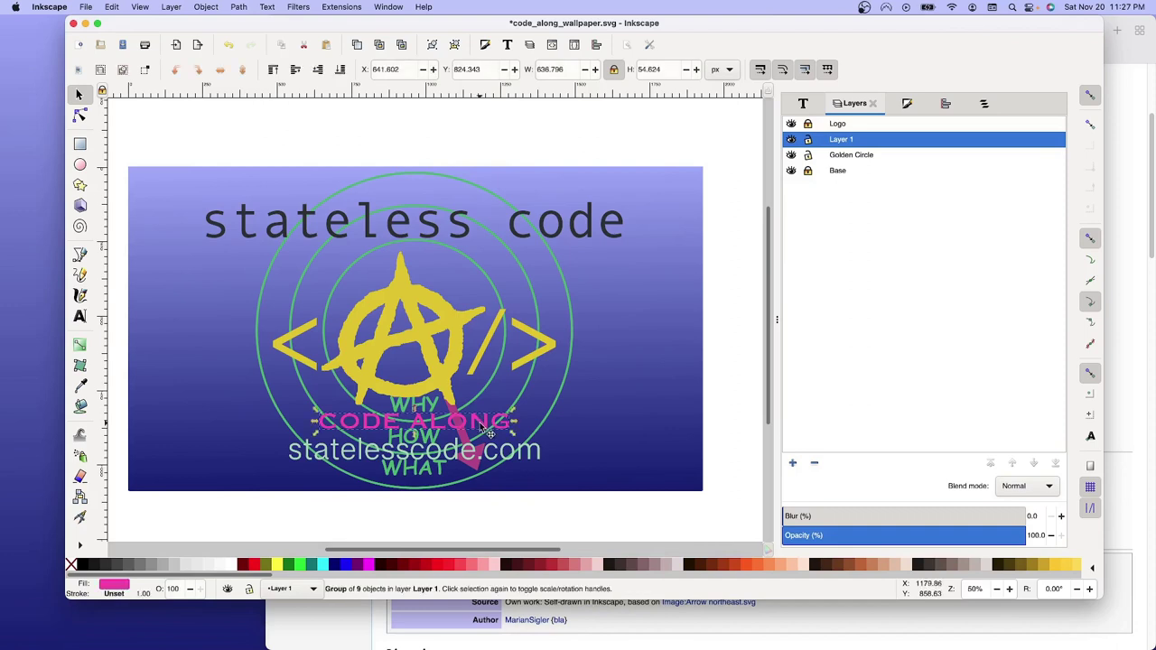
pyautogui.press('Delete')
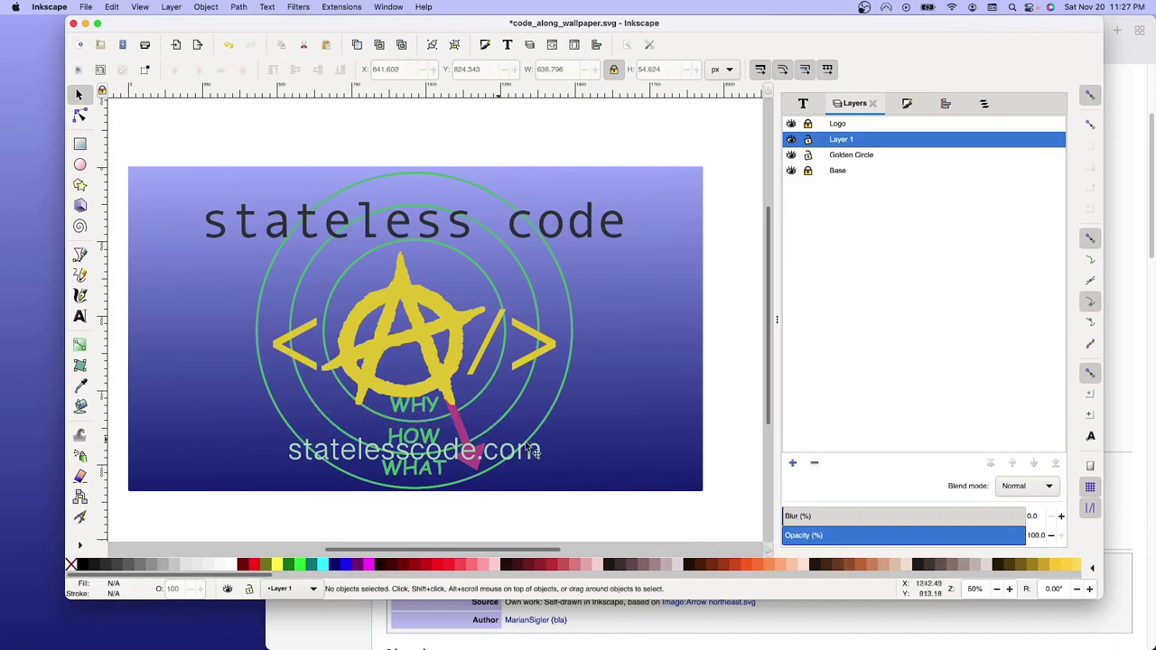
pyautogui.click(536, 458)
pyautogui.press('Delete')
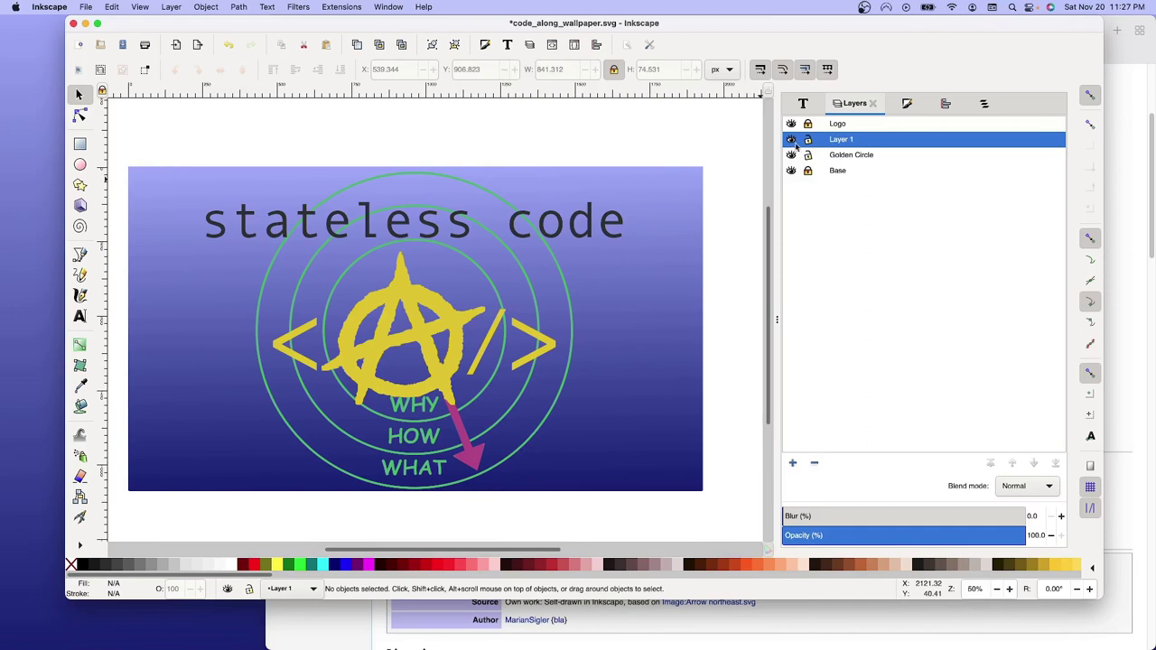
# Lock Layer 1 and nudge the logo group up three steps.
pyautogui.click(808, 141)
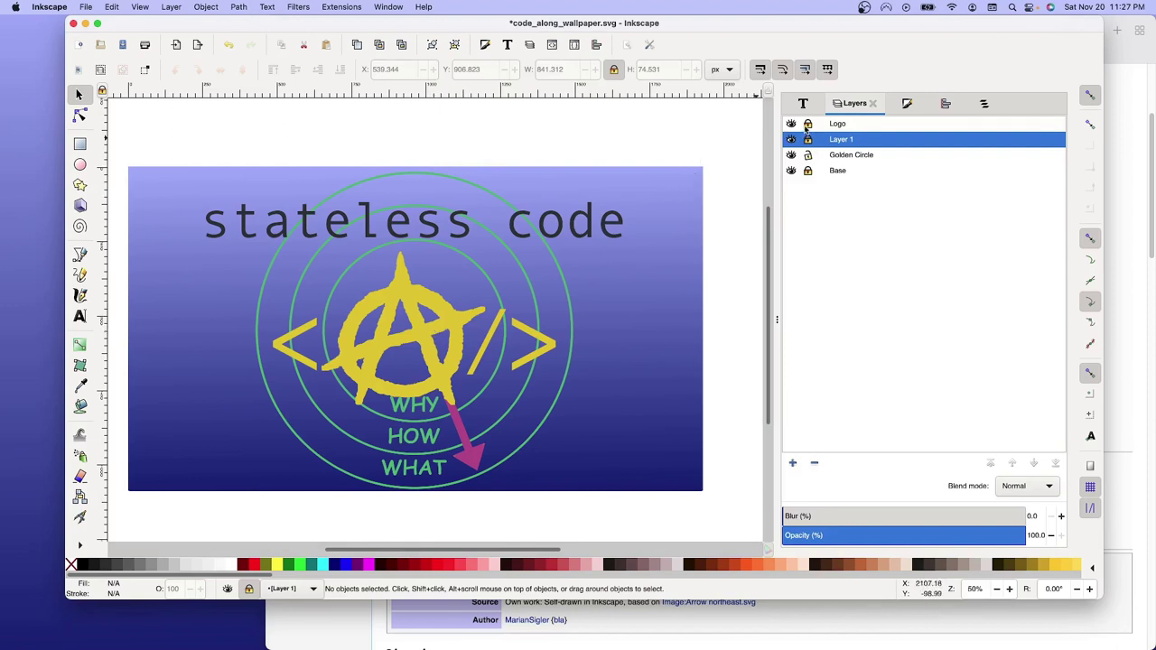
pyautogui.click(447, 341)
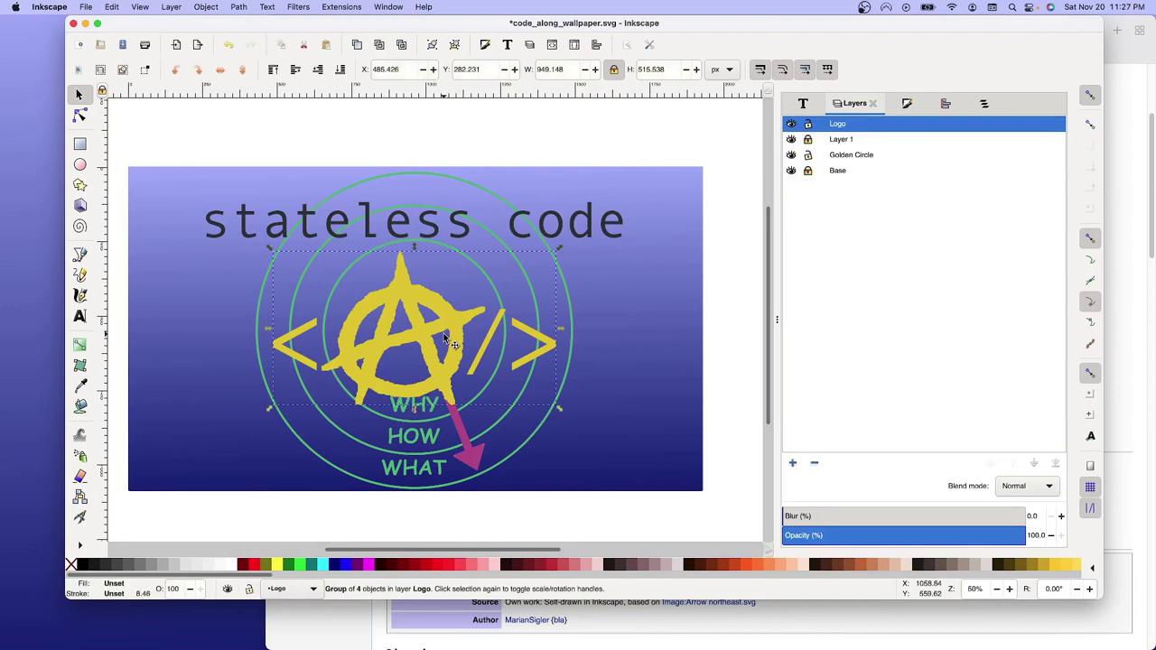
pyautogui.press('Up')
pyautogui.press('Up')
pyautogui.press('Up')
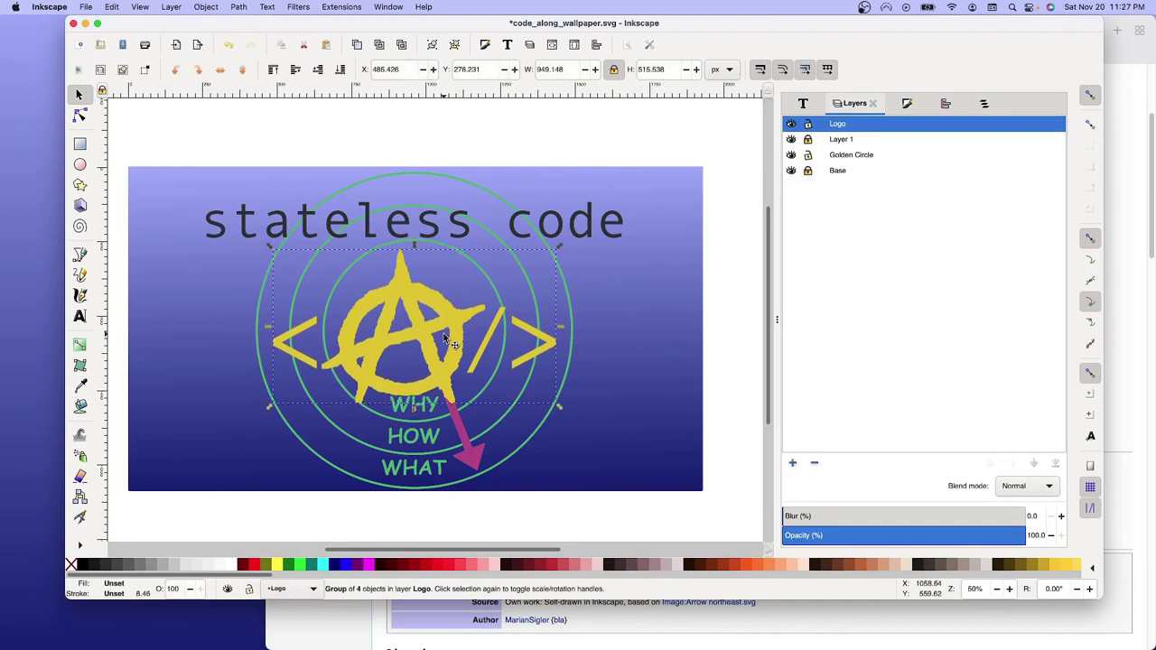
pyautogui.press('Up')
pyautogui.press('Up')
pyautogui.press('Up')
pyautogui.press('Up')
pyautogui.press('Up')
pyautogui.press('Up')
pyautogui.press('Up')
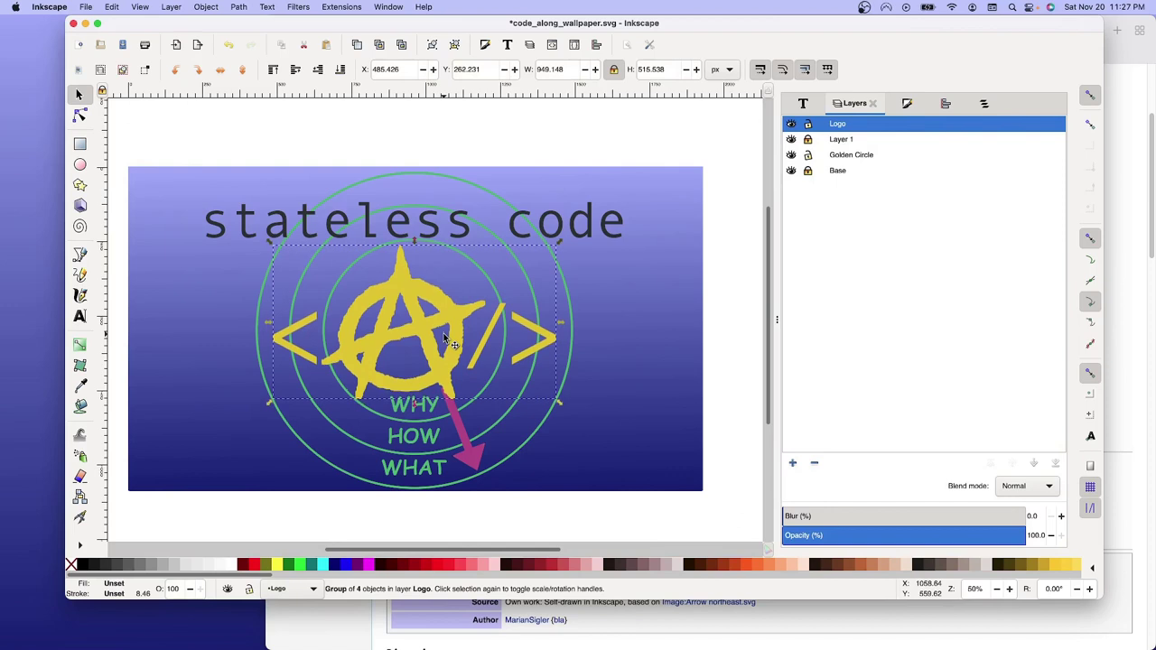
pyautogui.press('Up')
# Shift the logo a few steps right and save code_along_wallpaper.svg.
pyautogui.press('Right')
pyautogui.press('Right')
pyautogui.press('Right')
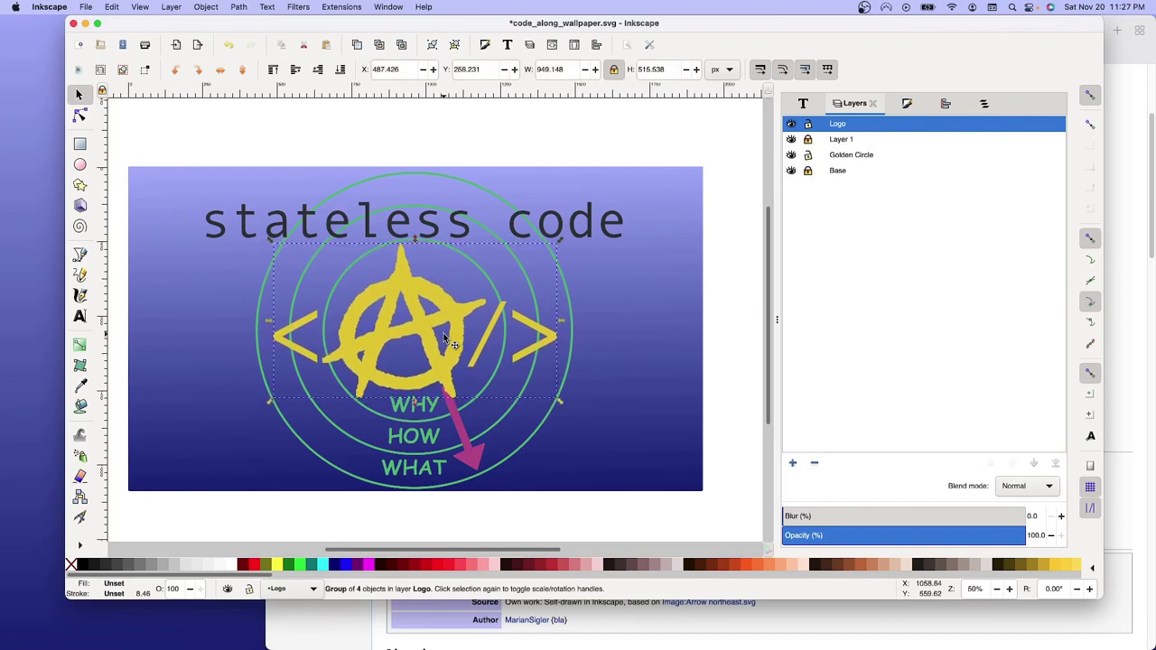
pyautogui.press('Down')
pyautogui.press('Down')
pyautogui.press('Right')
pyautogui.press('Right')
pyautogui.press('Right')
pyautogui.press('Right')
pyautogui.press('Right')
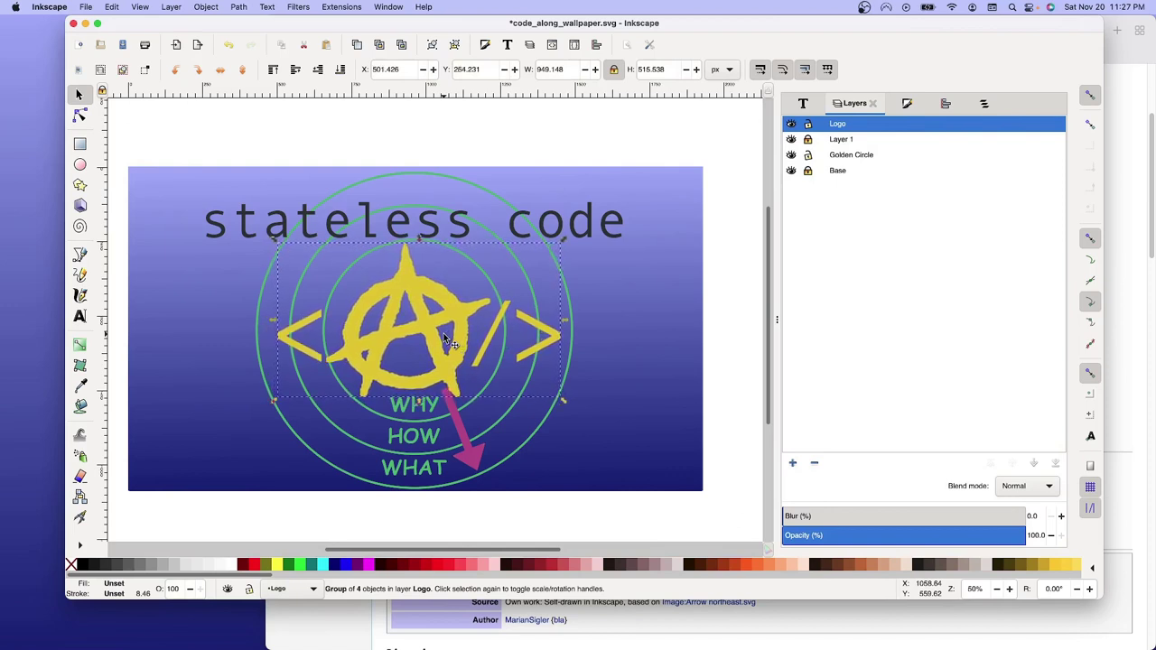
pyautogui.press('Right')
pyautogui.press('Right')
pyautogui.press('Right')
pyautogui.press('Right')
pyautogui.press('Right')
pyautogui.press('Right')
pyautogui.press('Right')
pyautogui.press('Right')
pyautogui.press('Right')
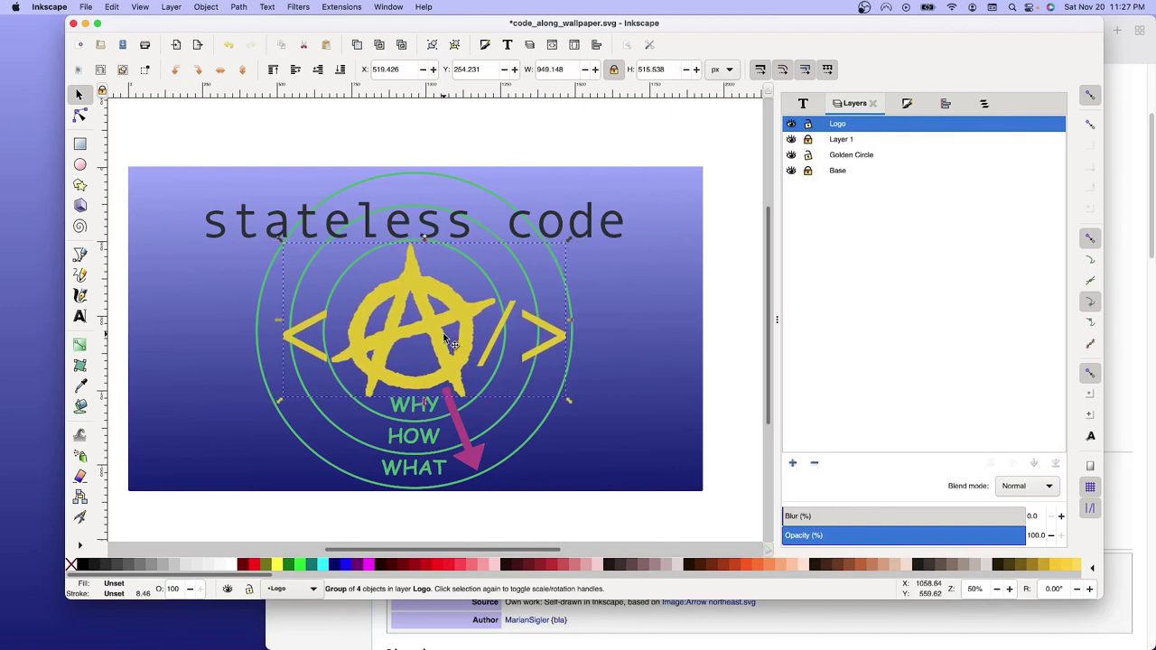
pyautogui.press('Right')
pyautogui.press('Right')
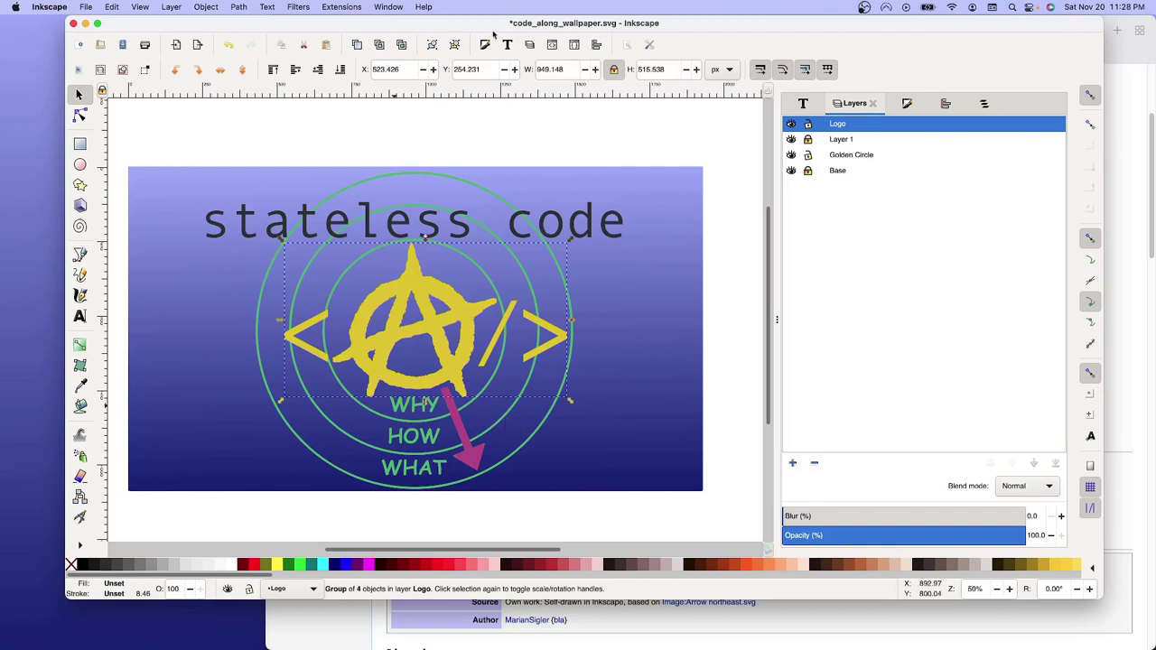
pyautogui.hotkey('ctrl', 's')
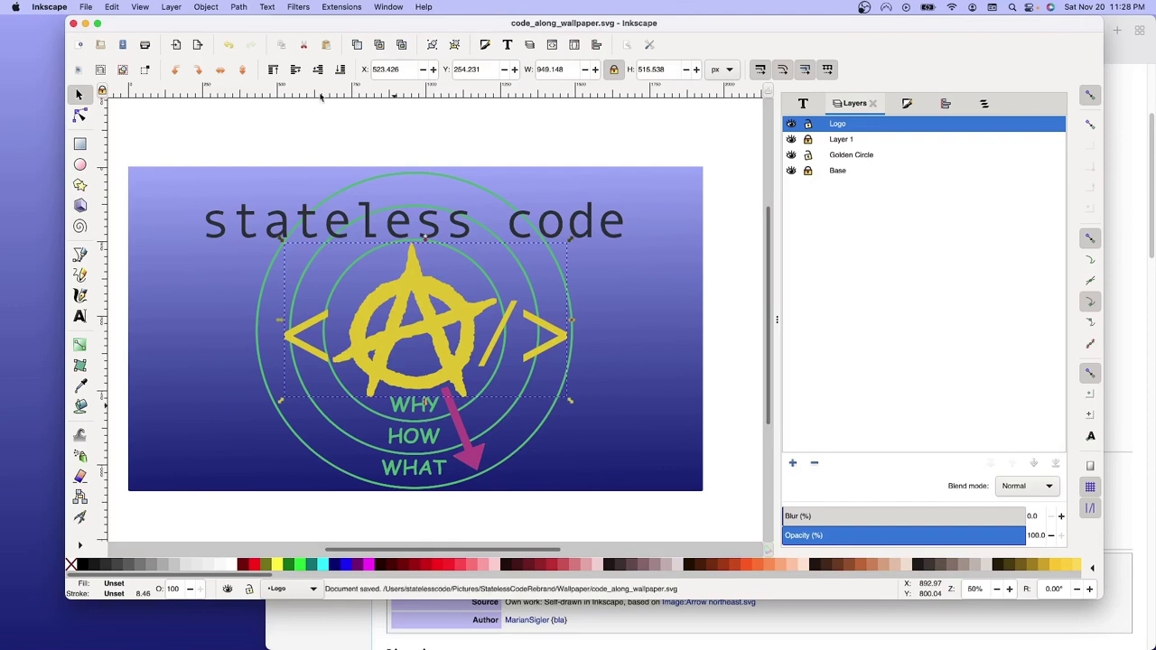
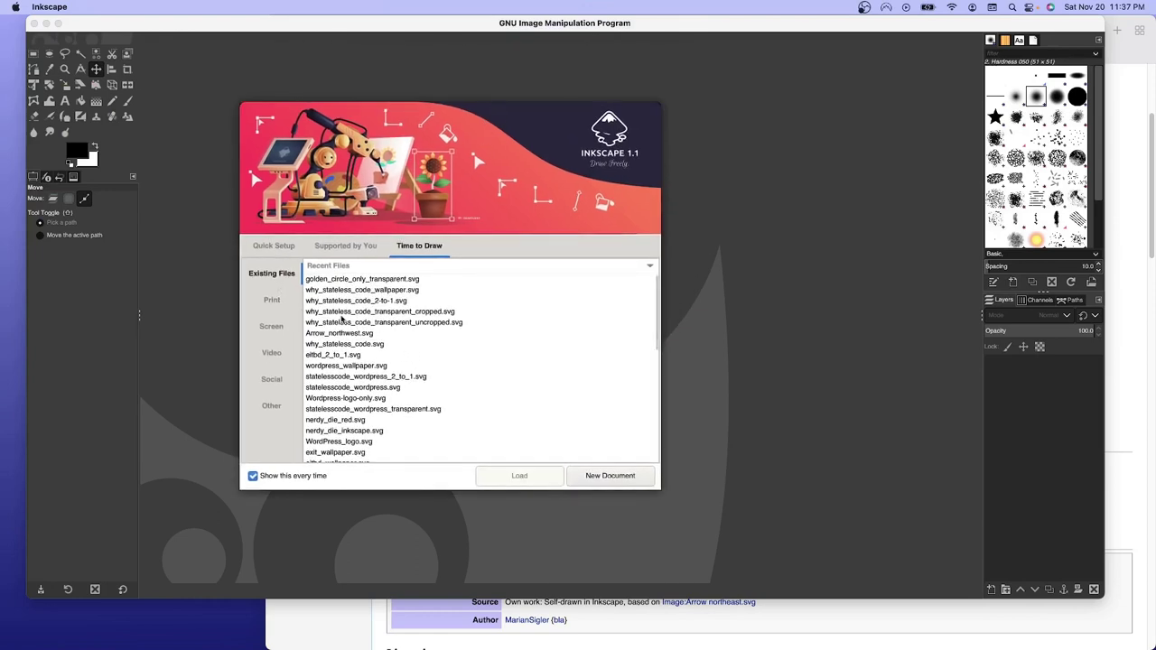
# Start a blank new document from the Inkscape welcome dialog.
pyautogui.scroll(-2, 342, 318)
pyautogui.scroll(-3, 342, 318)
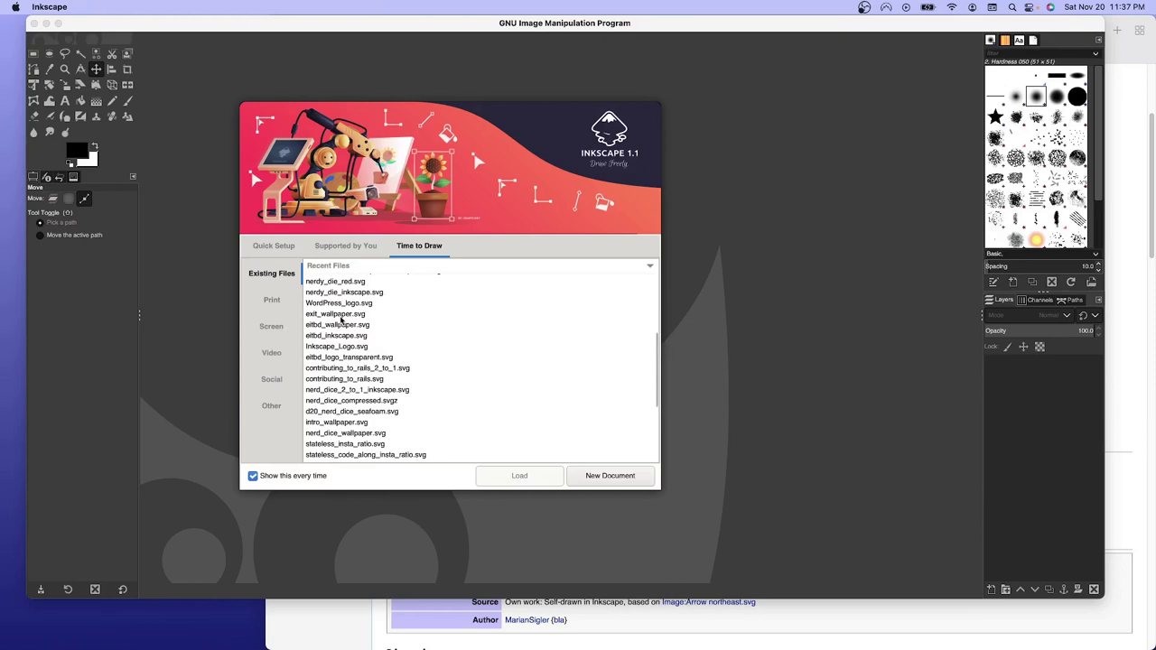
pyautogui.scroll(-3, 342, 318)
pyautogui.scroll(3, 341, 318)
pyautogui.scroll(-3, 341, 318)
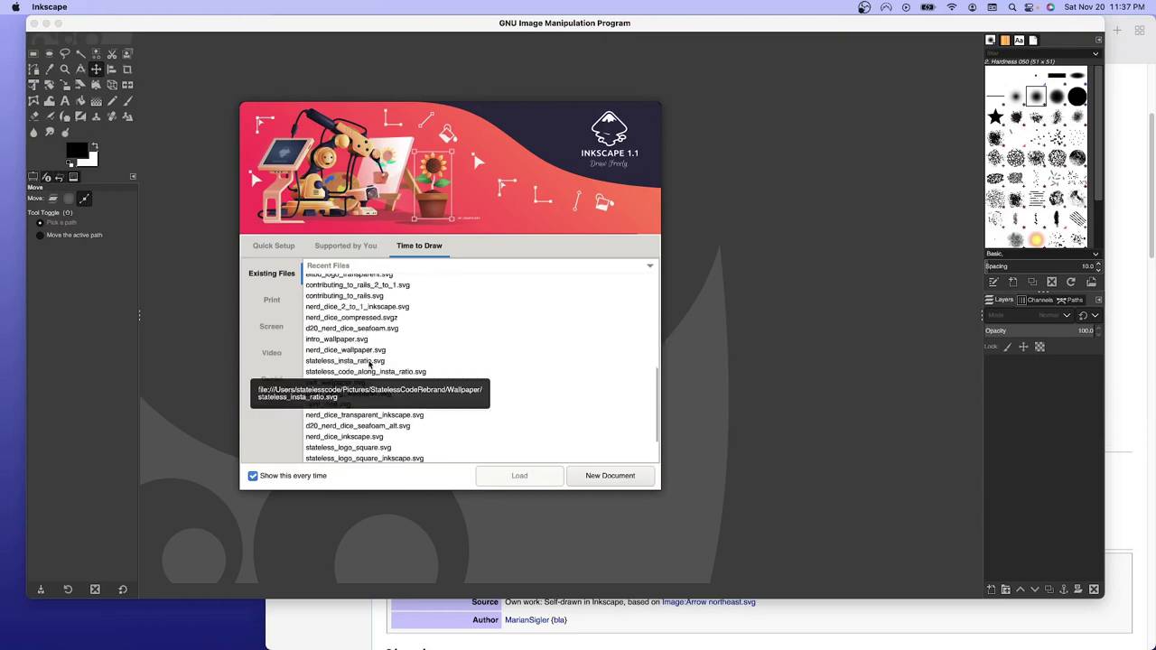
pyautogui.scroll(3, 371, 363)
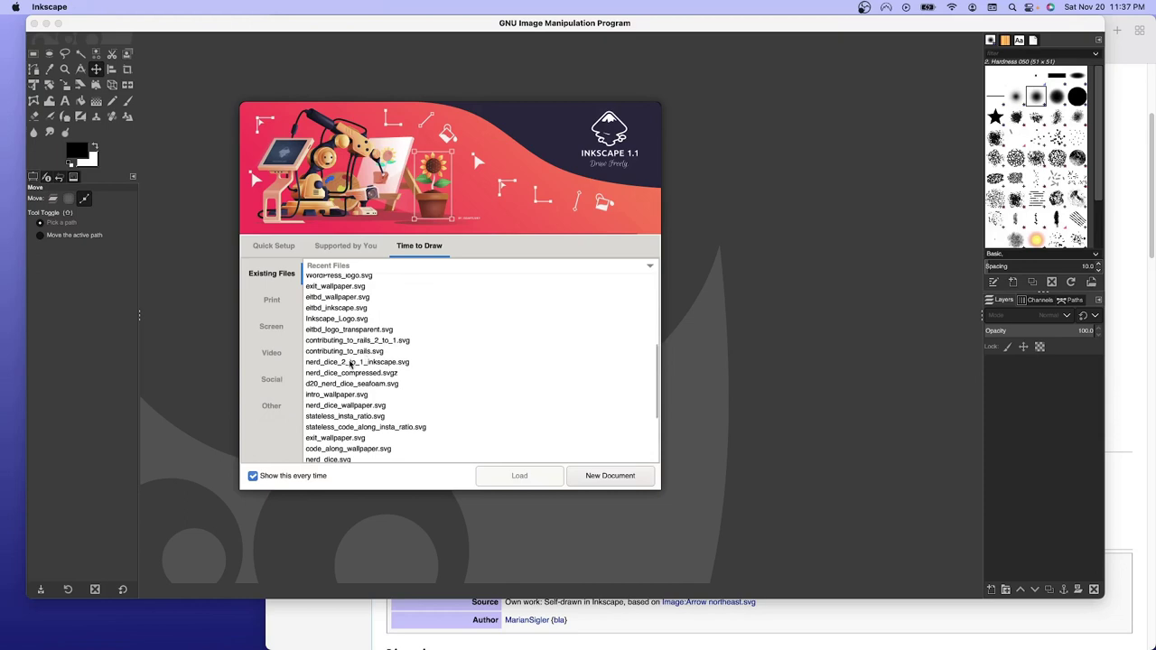
pyautogui.scroll(3, 350, 364)
pyautogui.scroll(3, 350, 363)
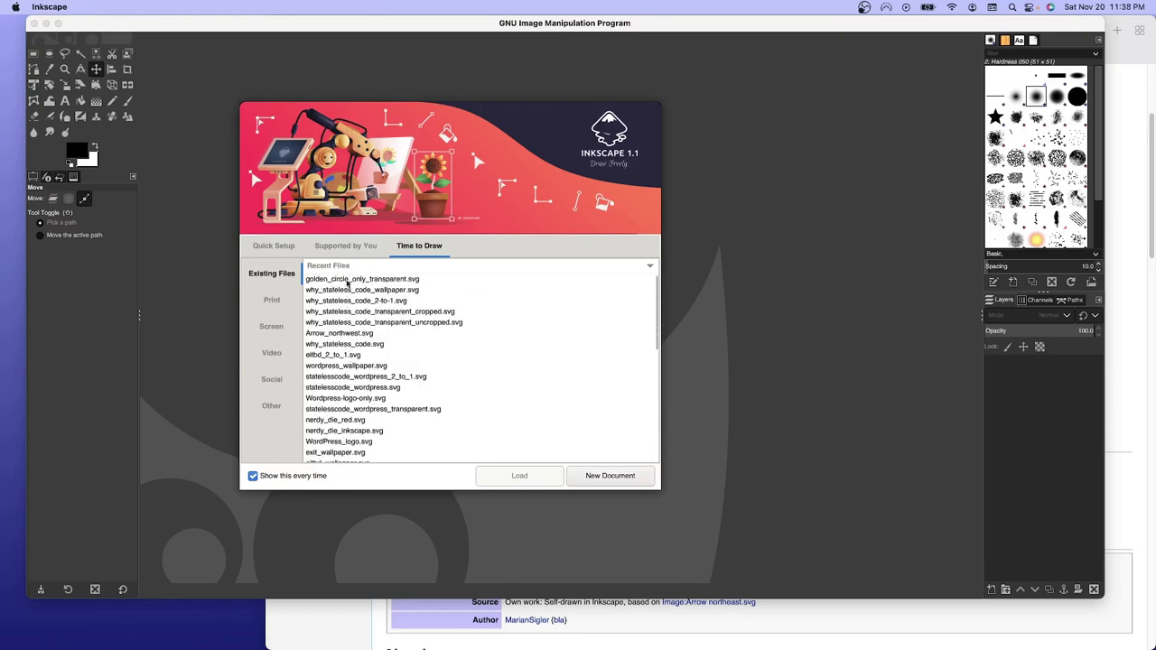
pyautogui.scroll(-5, 388, 370)
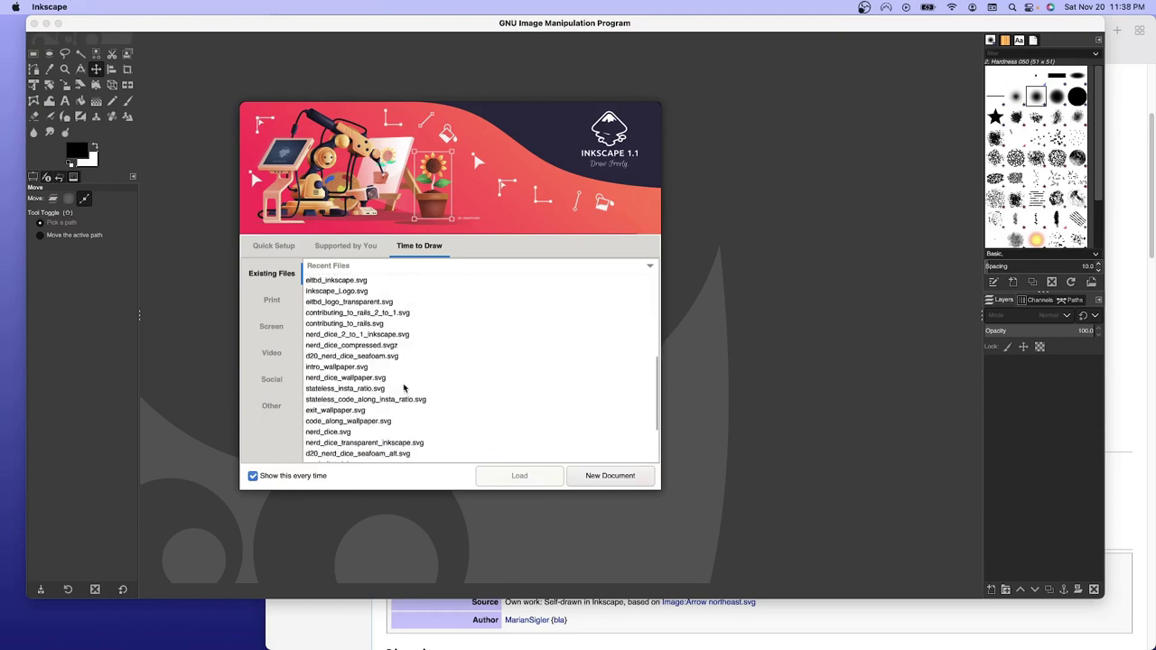
pyautogui.scroll(-5, 404, 397)
pyautogui.scroll(5, 405, 403)
pyautogui.scroll(5, 410, 406)
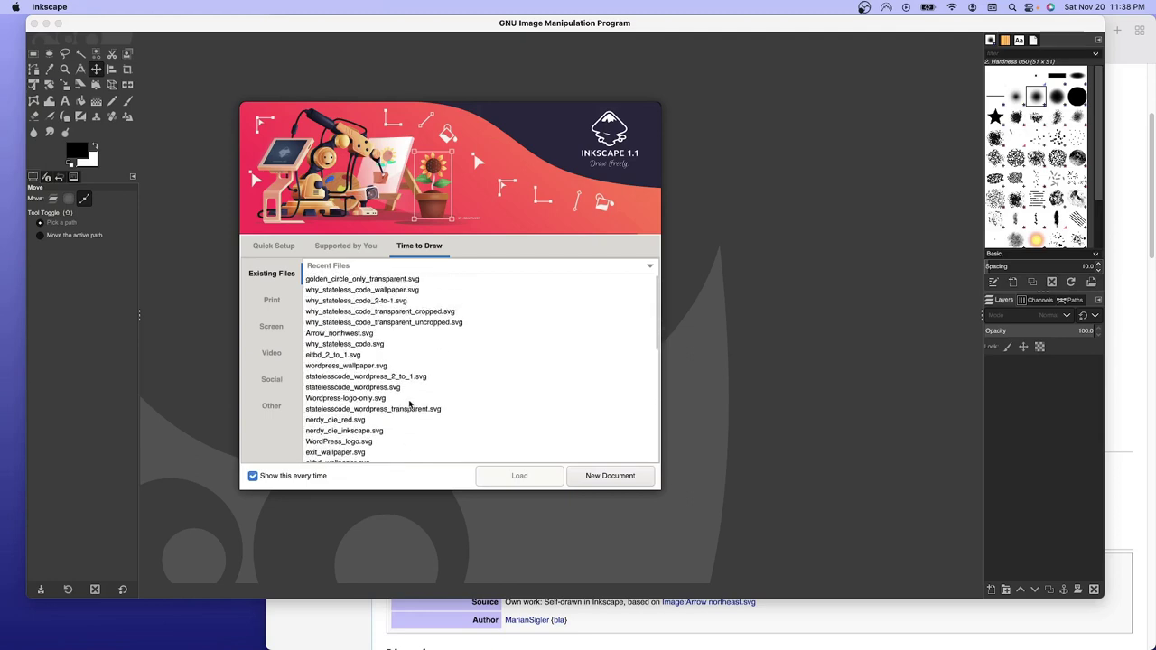
pyautogui.scroll(-1, 405, 398)
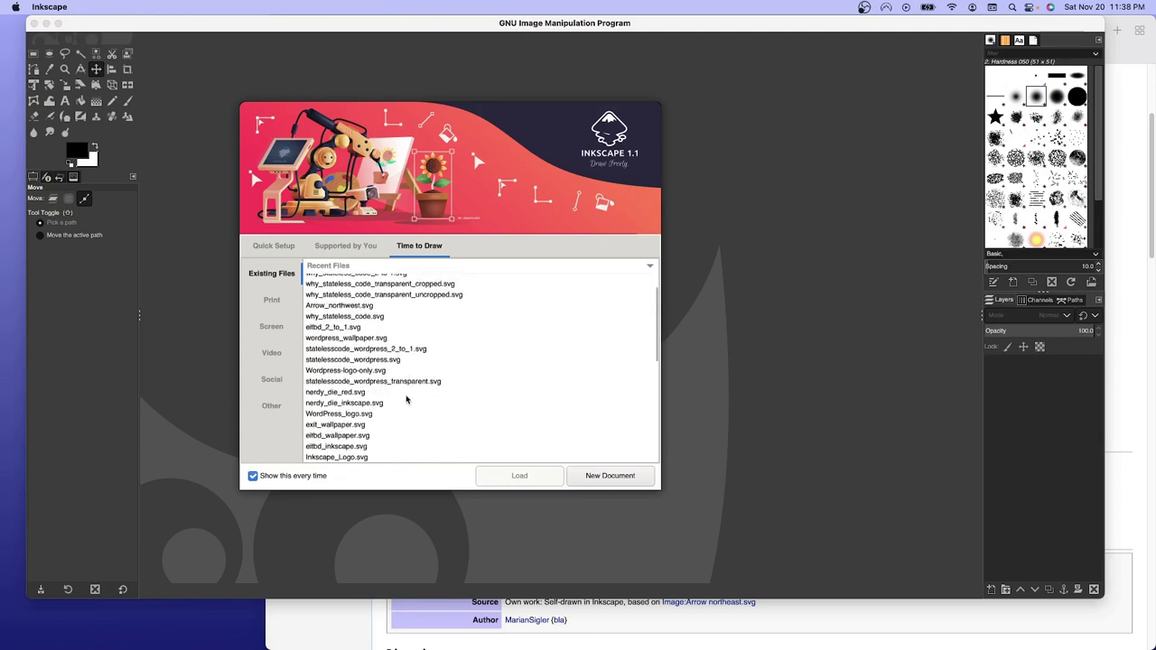
pyautogui.scroll(1, 406, 402)
pyautogui.scroll(-2, 406, 399)
pyautogui.scroll(-2, 406, 397)
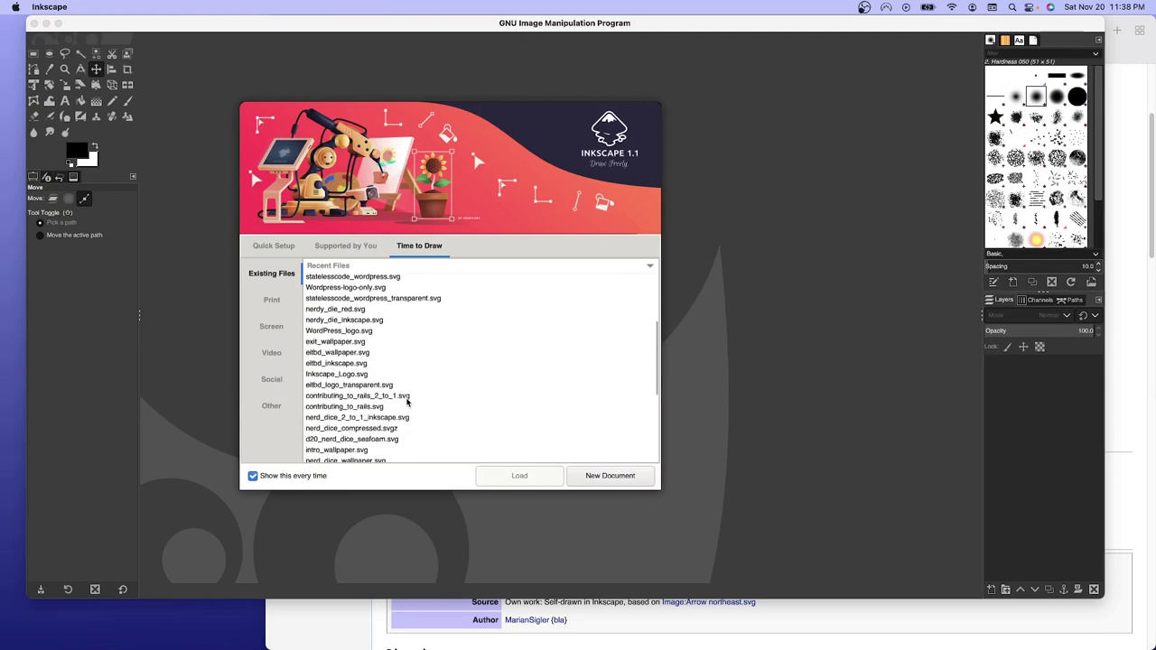
pyautogui.click(602, 474)
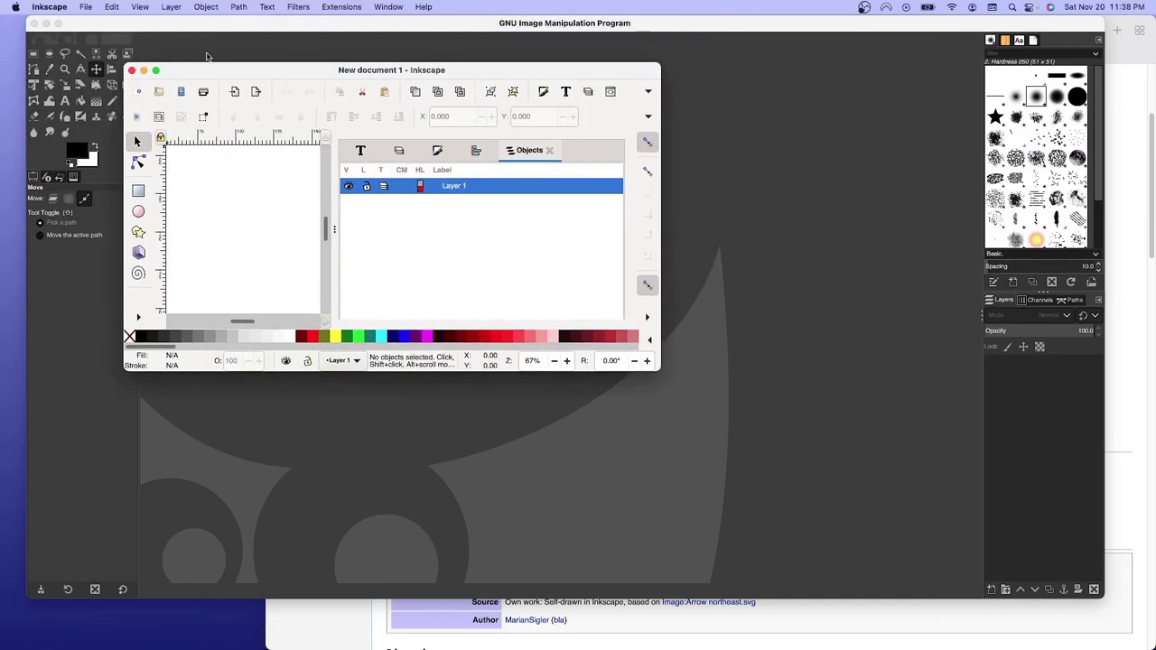
# Bring up the Open window on the Wallpaper folder, showing code_along_wallpaper.svg.
pyautogui.click(83, 13)
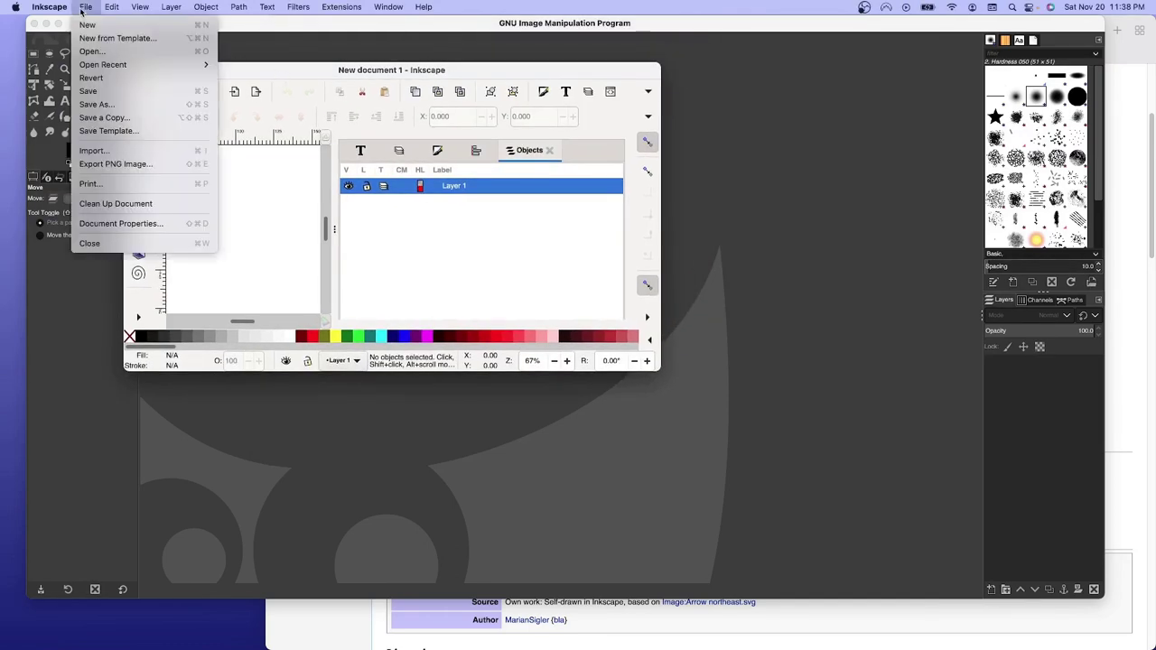
pyautogui.click(100, 55)
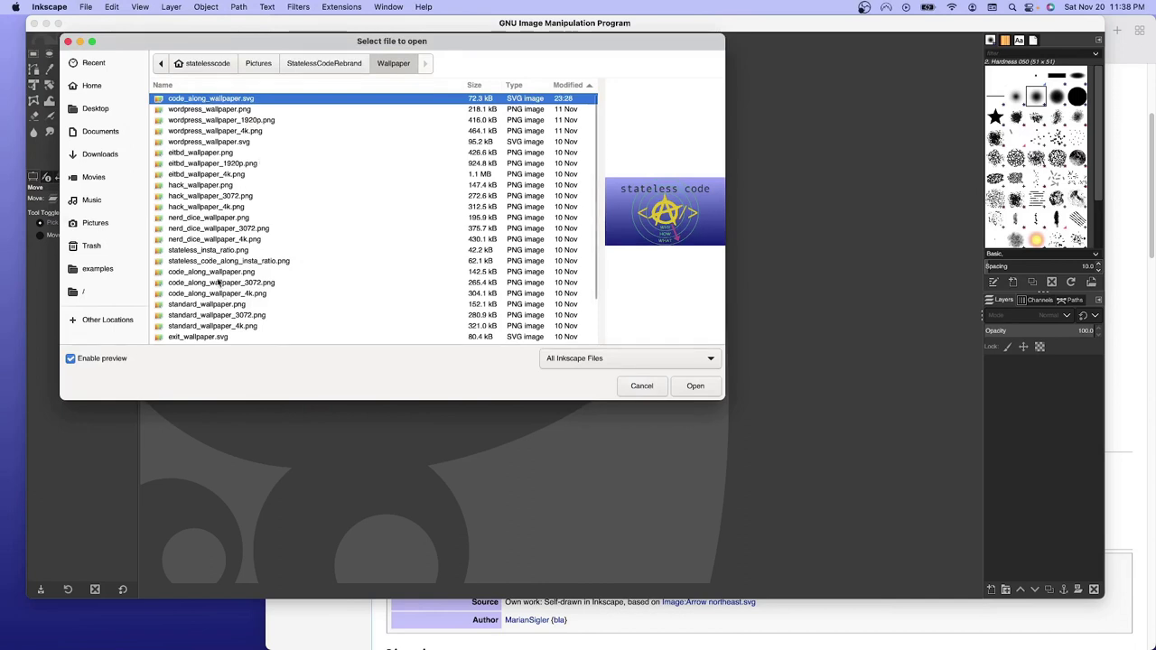
pyautogui.scroll(-3, 215, 297)
pyautogui.scroll(3, 215, 296)
# Load code_along_wallpaper.svg and save a copy named why_stateless_code_wallpaper.svg.
pyautogui.click(694, 387)
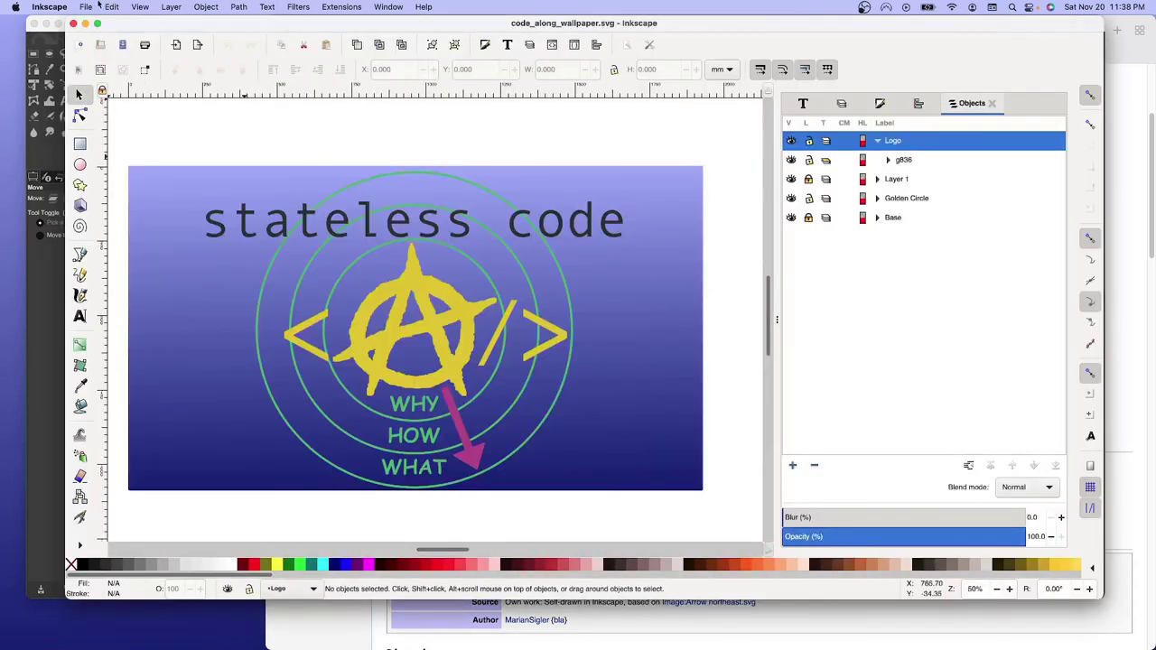
pyautogui.click(86, 7)
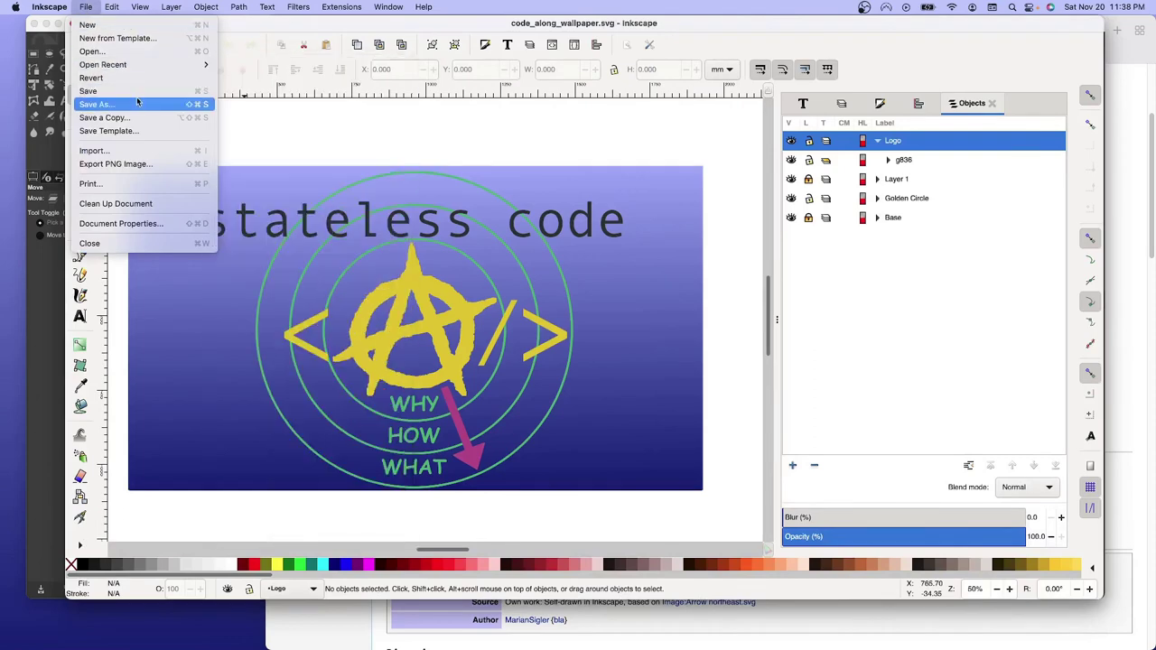
pyautogui.click(138, 105)
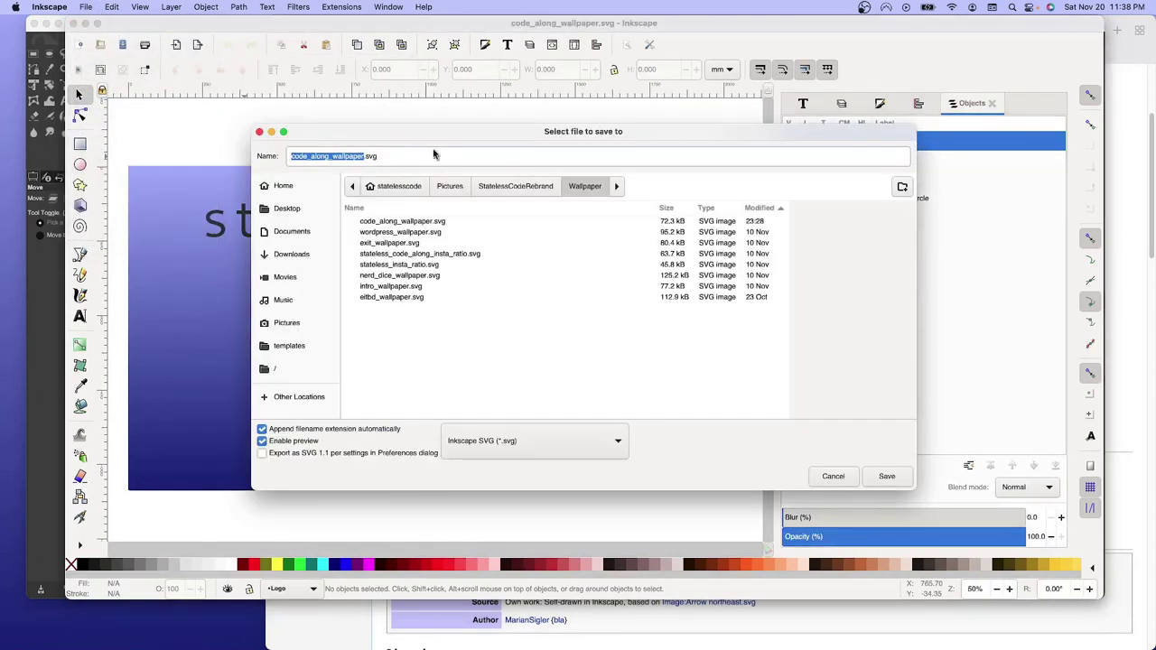
pyautogui.write('w')
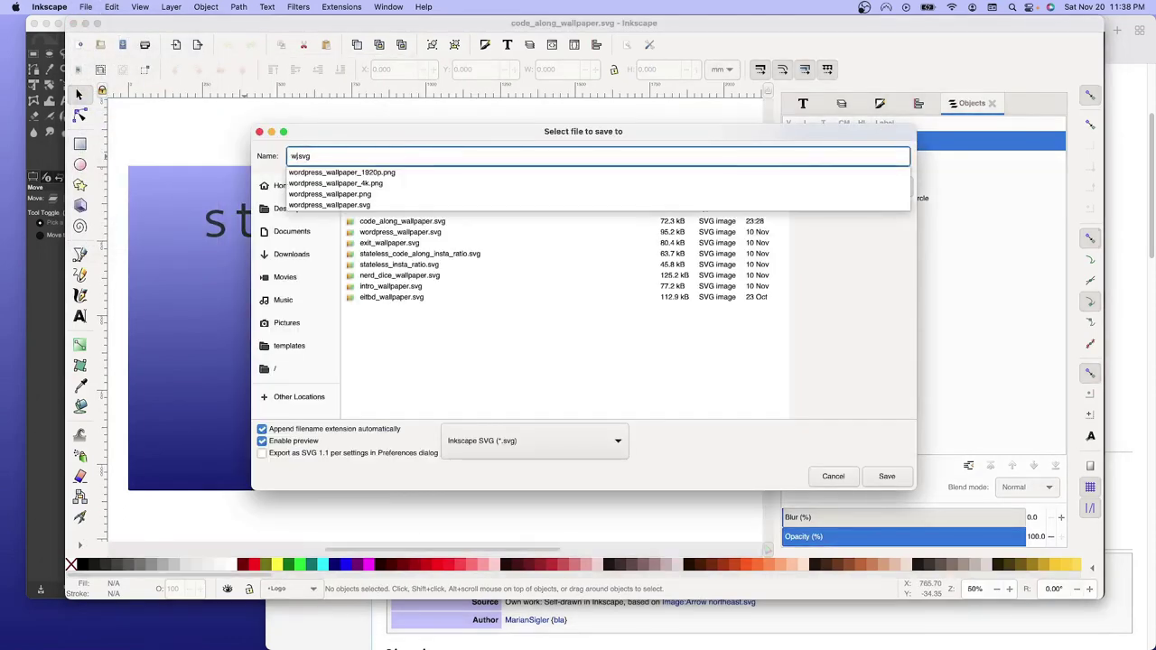
pyautogui.write('hy')
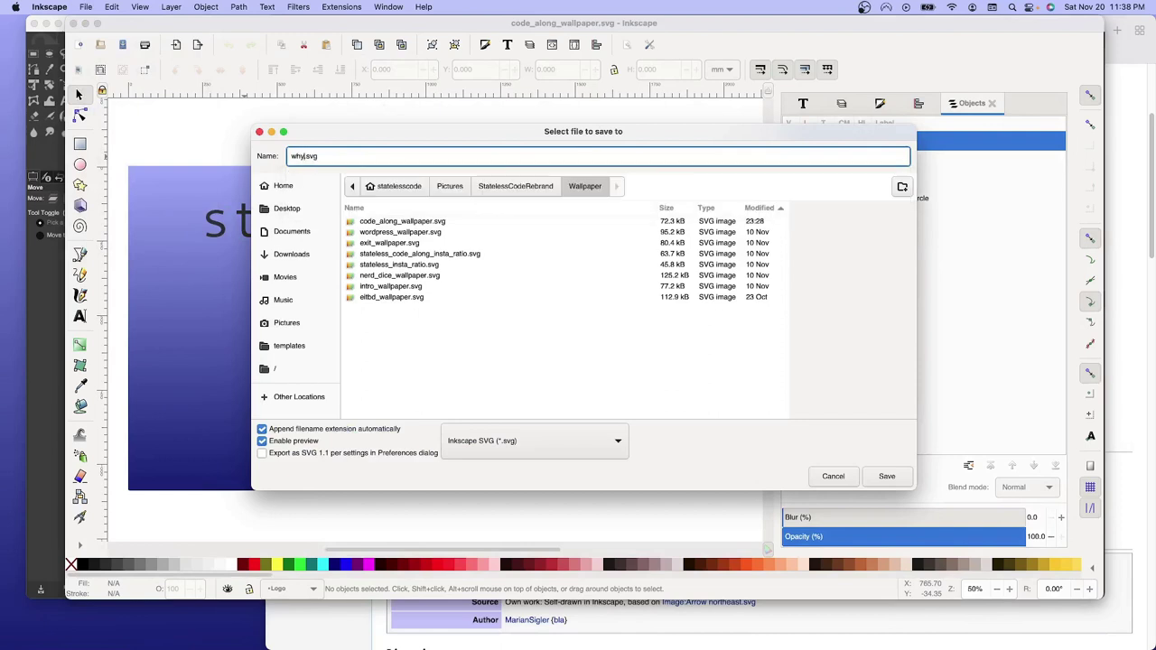
pyautogui.write('_sta')
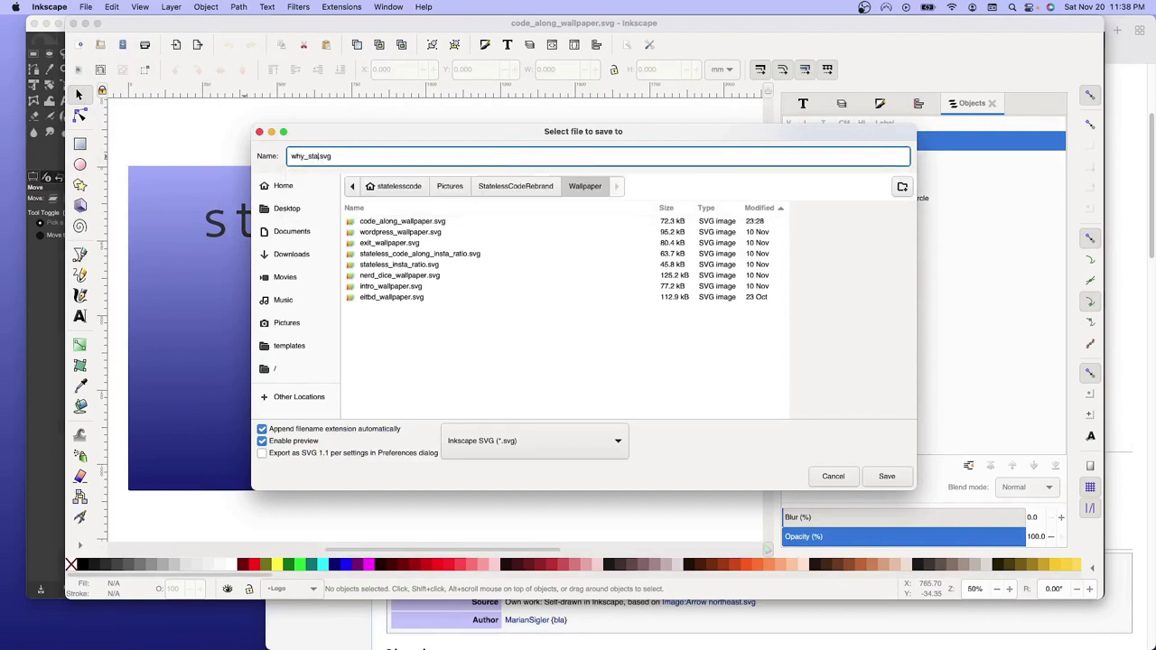
pyautogui.write('te')
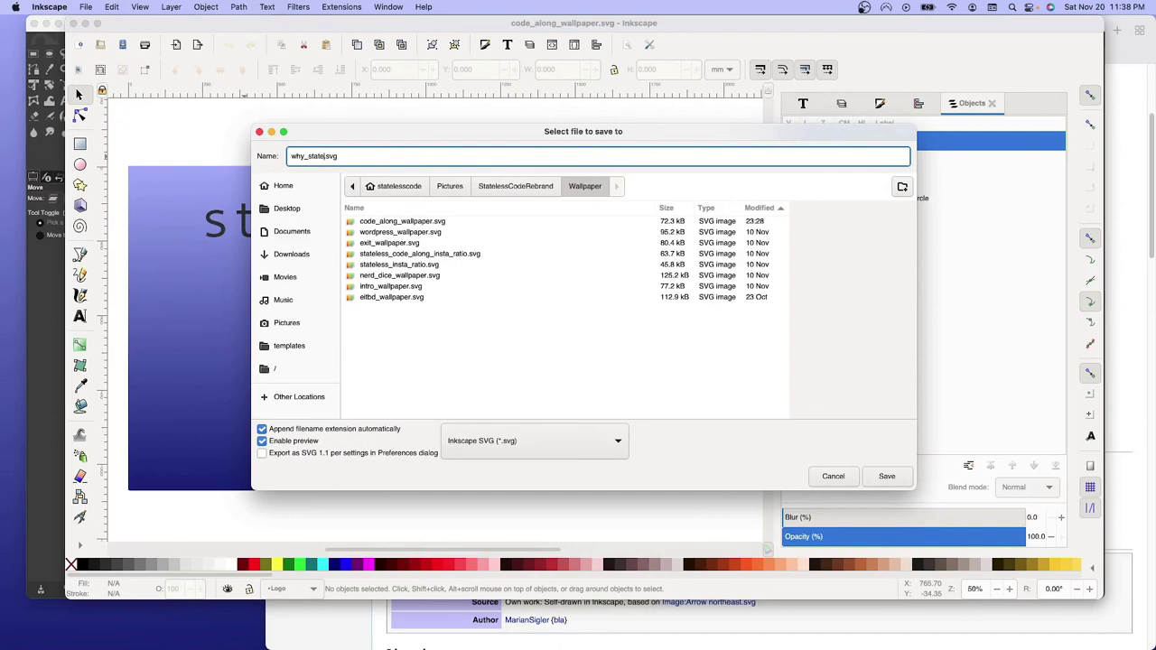
pyautogui.write('less_code')
pyautogui.write('_wallpa')
pyautogui.write('per')
pyautogui.press('Return')
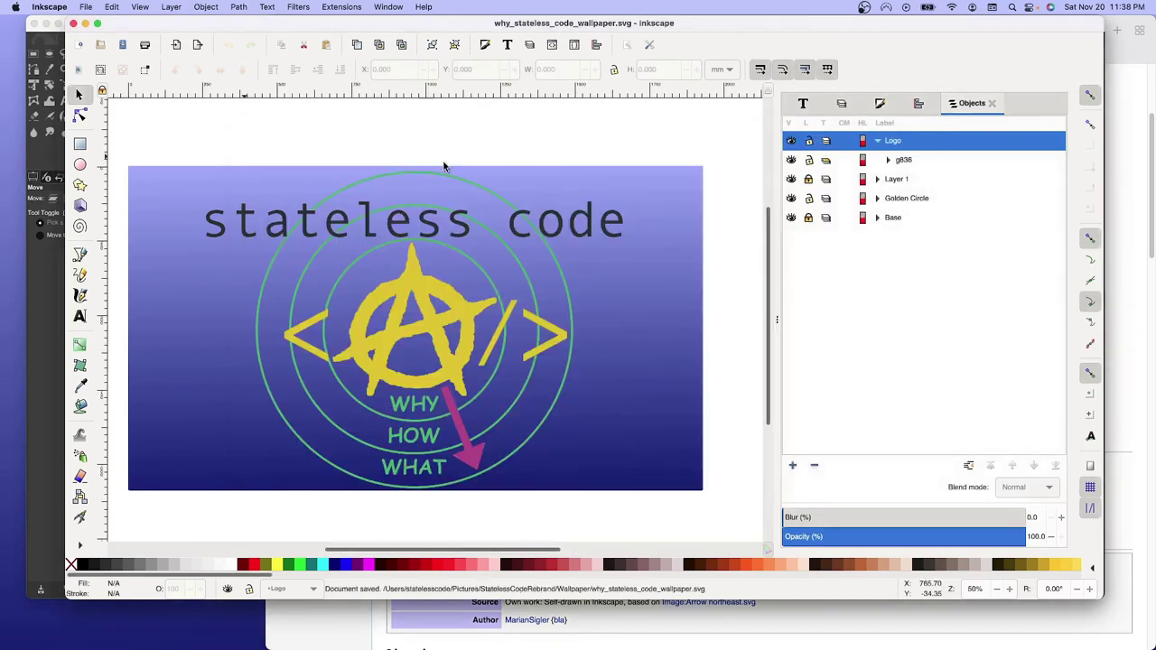